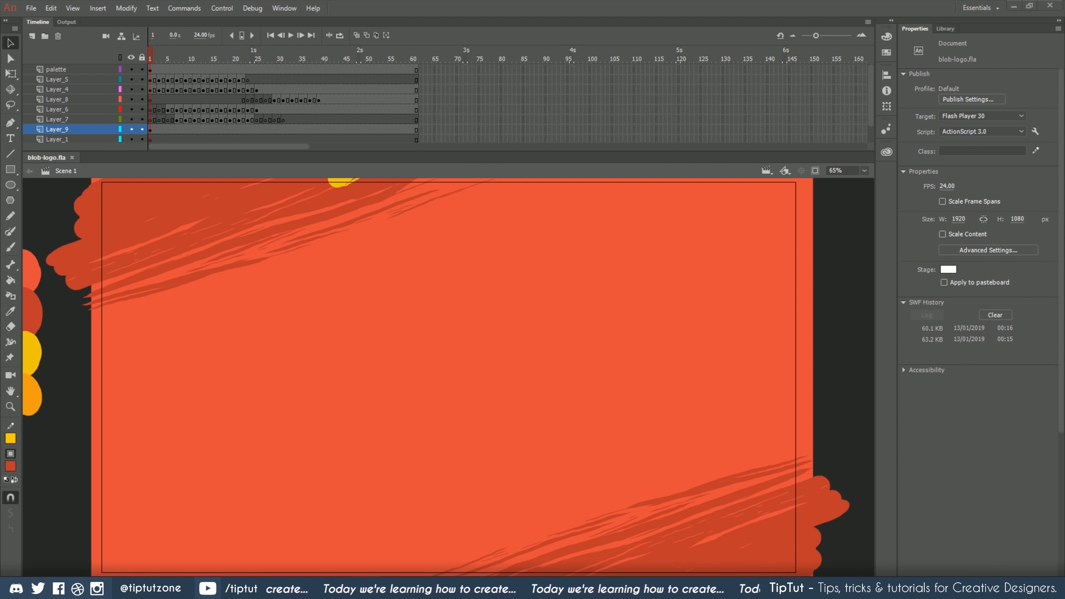
# Play back the finished blob-logo.fla animation from the first frame and scrub its early frames to review the effect
pyautogui.click(151, 69)
pyautogui.press('Return')
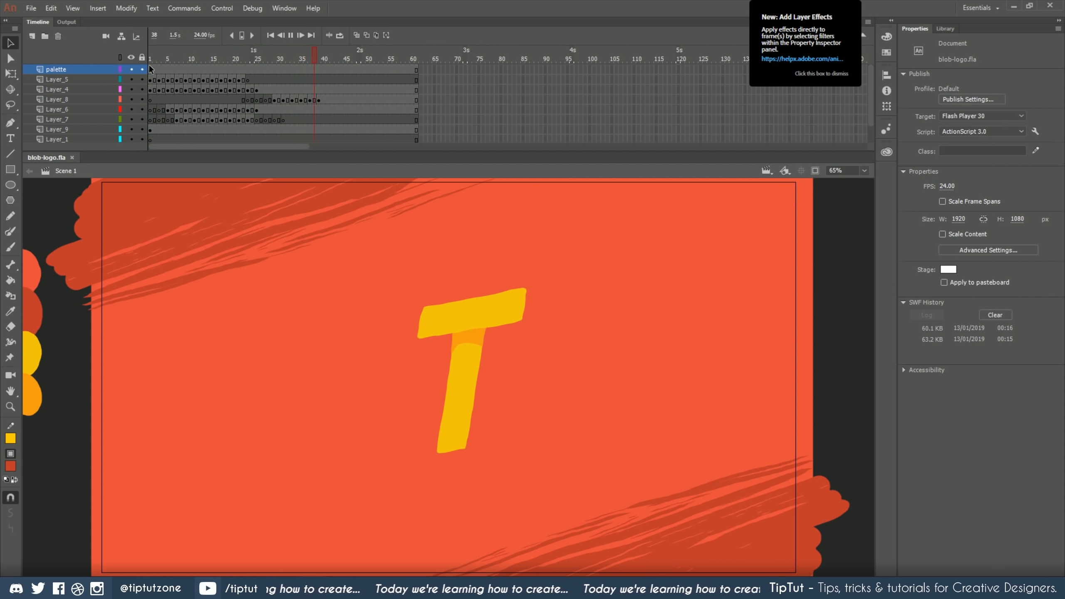
pyautogui.press('Return')
pyautogui.press('Return')
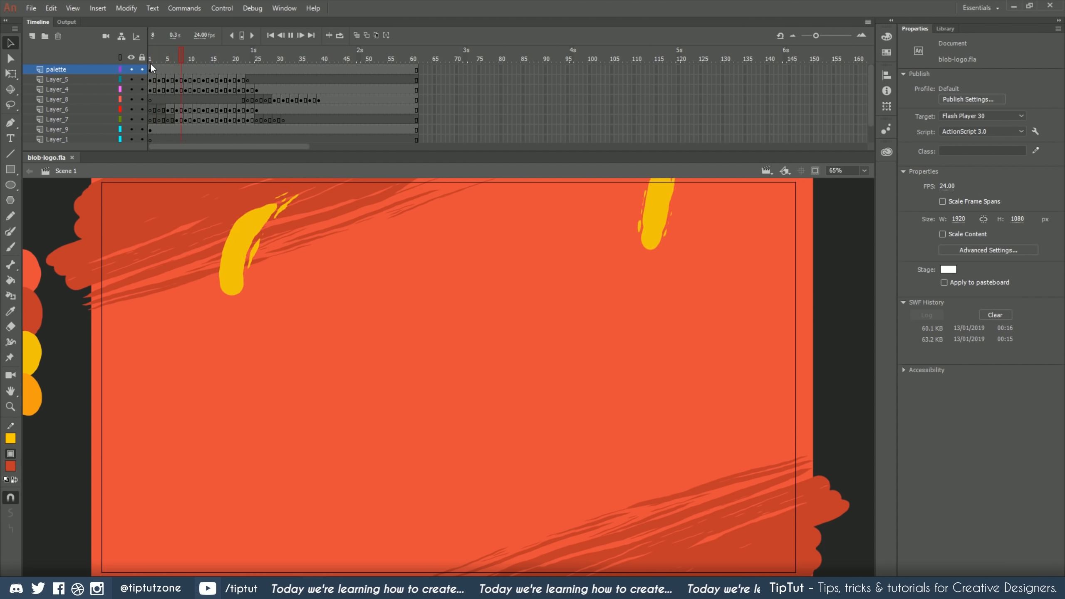
pyautogui.click(151, 70)
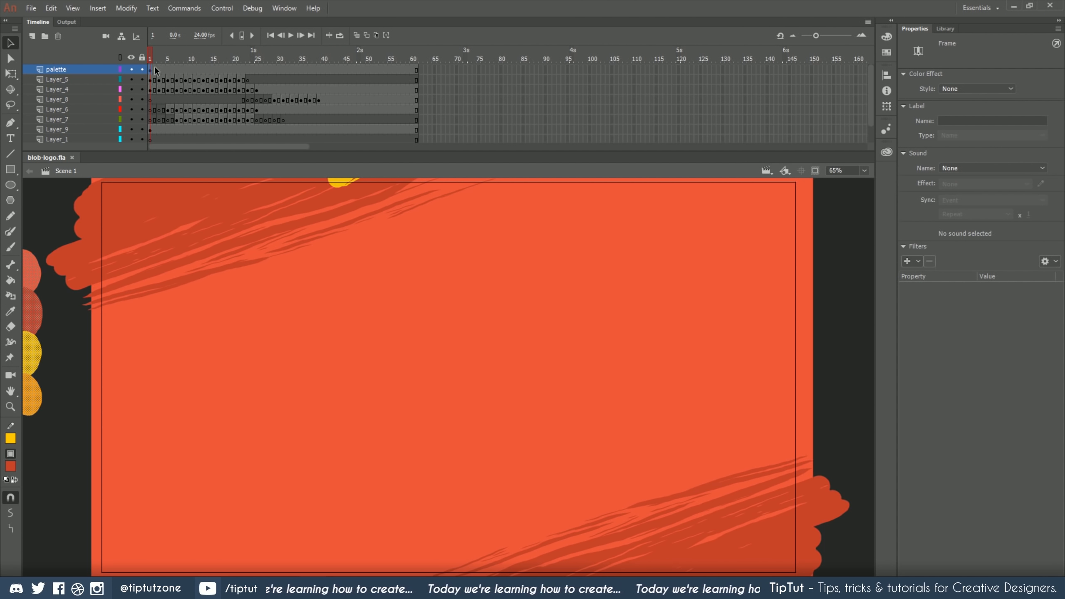
pyautogui.press('Return')
pyautogui.click(158, 80)
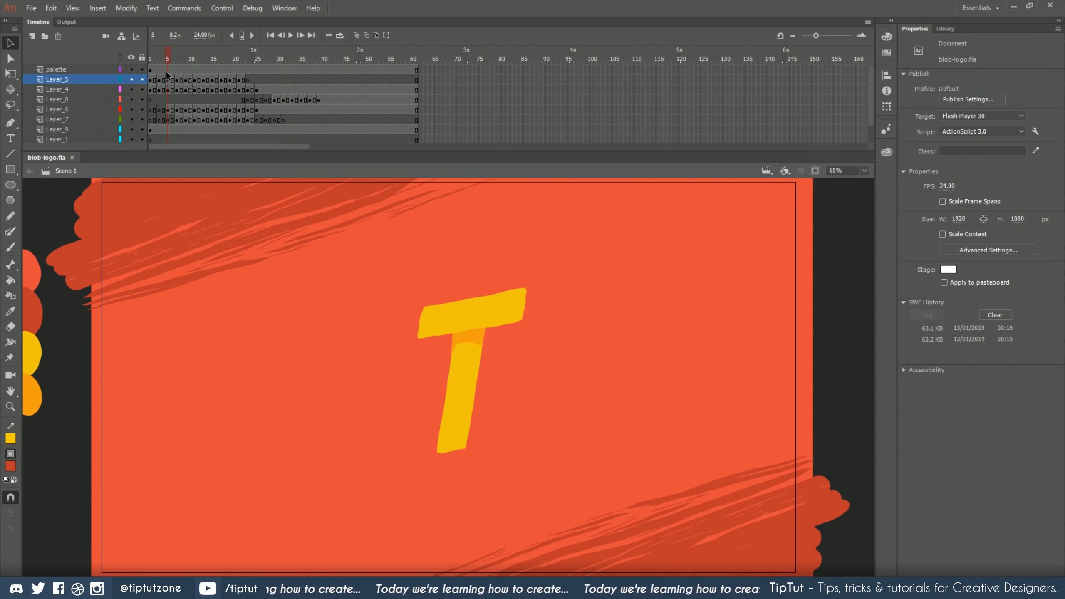
pyautogui.moveTo(157, 80); pyautogui.dragTo(230, 70)
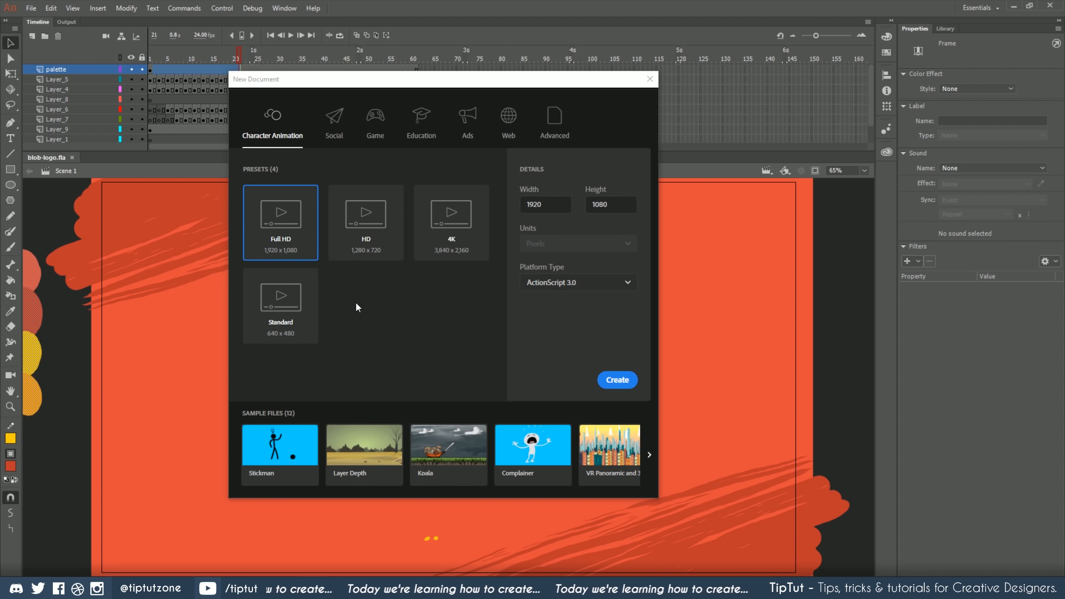
# Create a Full HD 1920 x 1080 ActionScript 3.0 document and fit the whole stage in the window with a shorter timeline
pyautogui.click(621, 381)
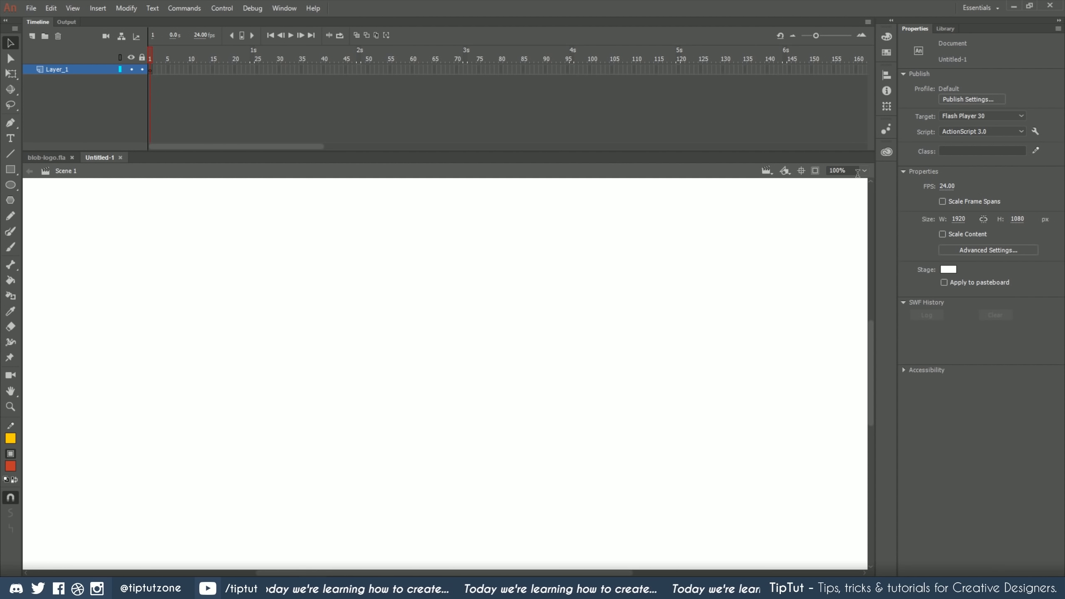
pyautogui.click(865, 170)
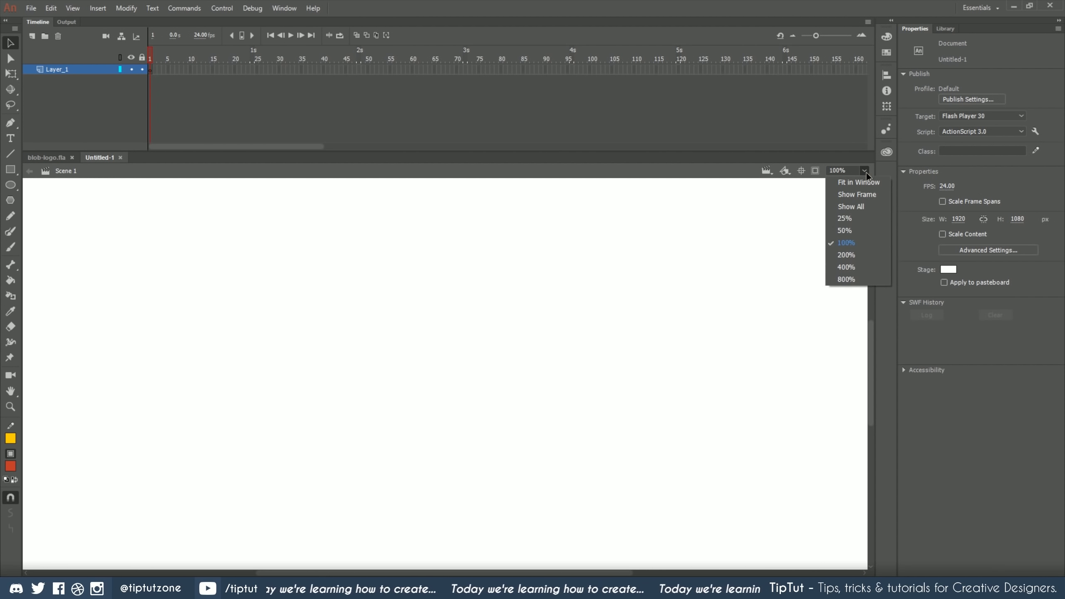
pyautogui.click(833, 187)
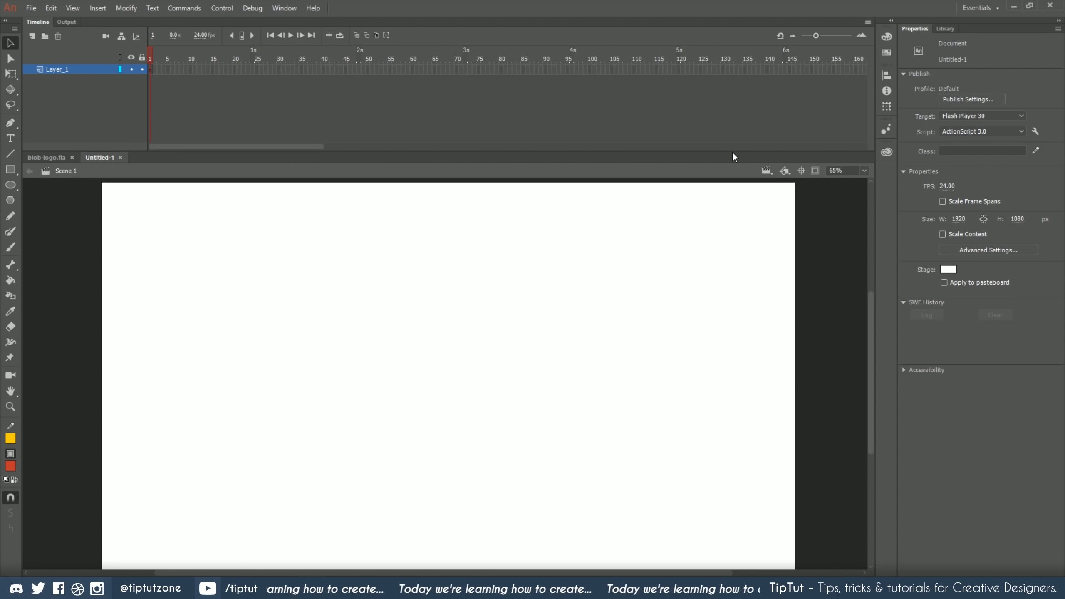
pyautogui.moveTo(732, 152); pyautogui.dragTo(718, 103)
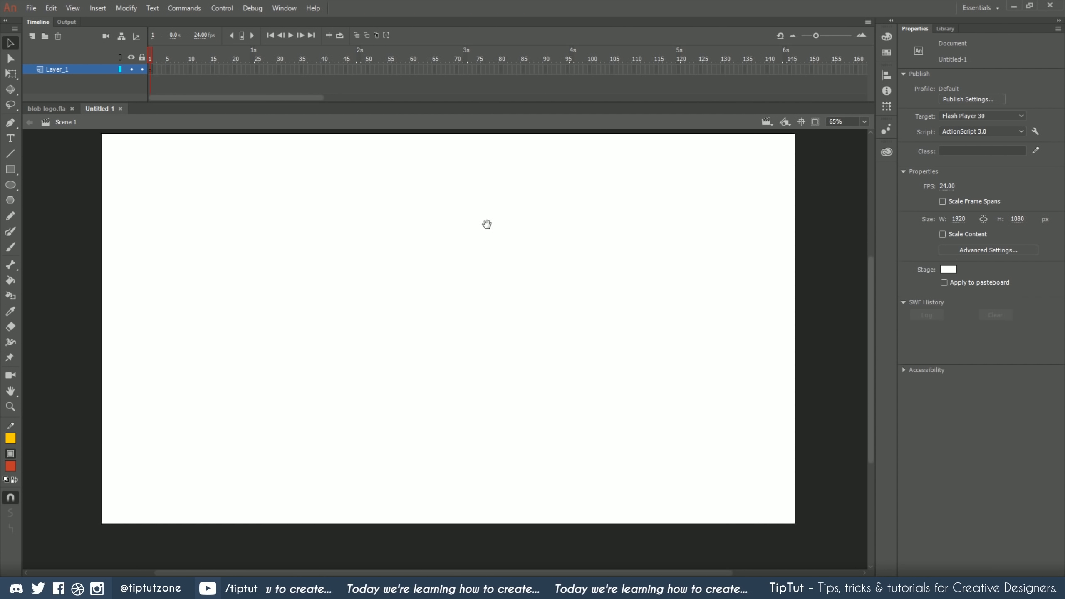
pyautogui.moveTo(486, 224); pyautogui.dragTo(489, 242)
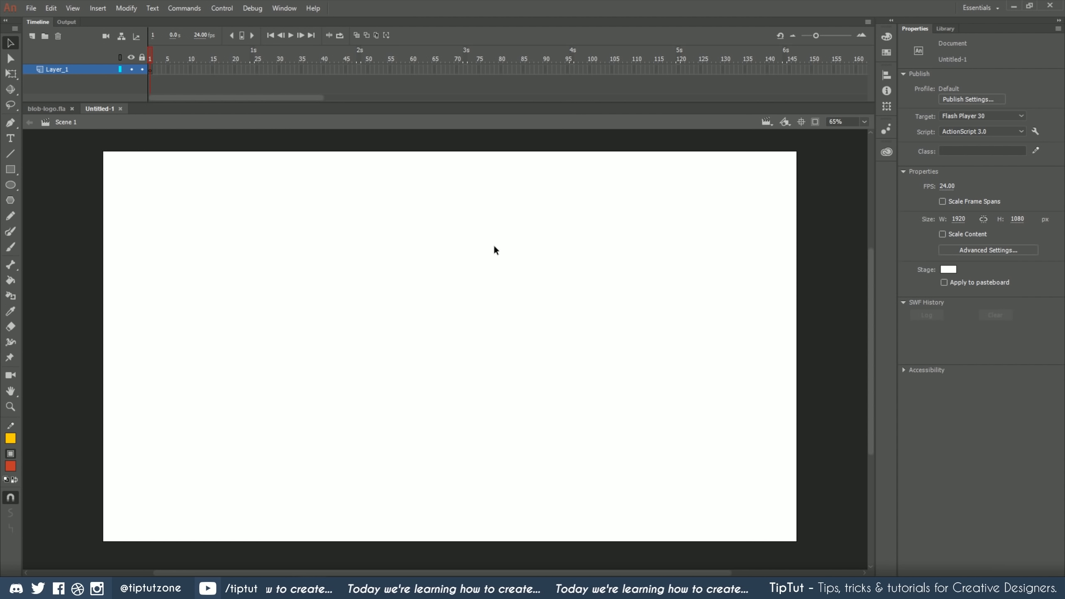
# Place the logo-2018.png image on the stage of the new document
pyautogui.moveTo(1064, 156); pyautogui.dragTo(792, 120)
pyautogui.moveTo(765, 182); pyautogui.dragTo(259, 320)
pyautogui.click(221, 261)
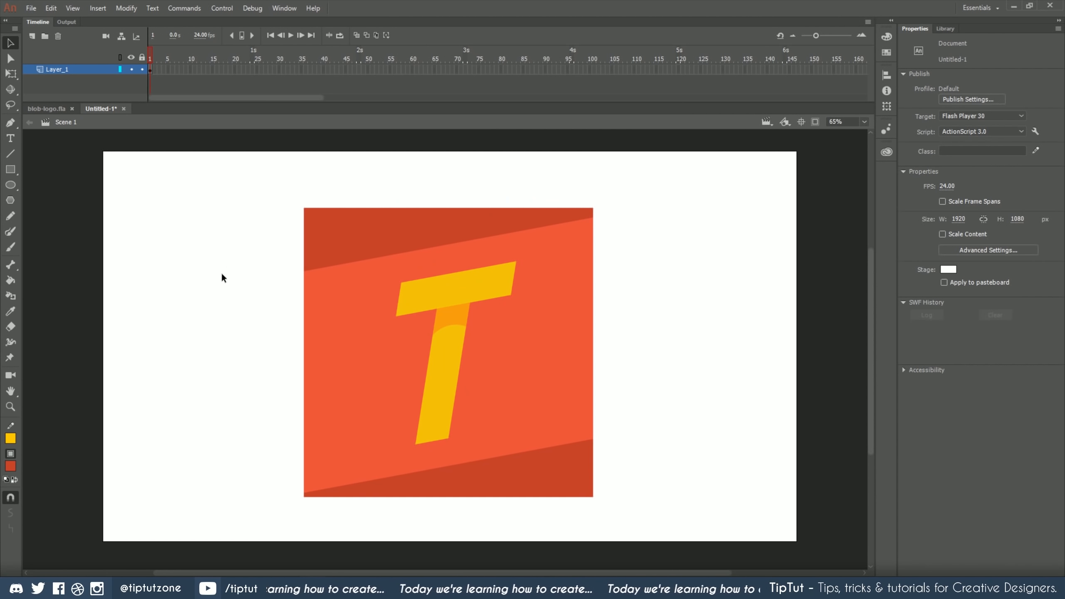
# Scale the logo bitmap down proportionally about its centre to about 585 px square with Free Transform
pyautogui.click(450, 316)
pyautogui.click(11, 74)
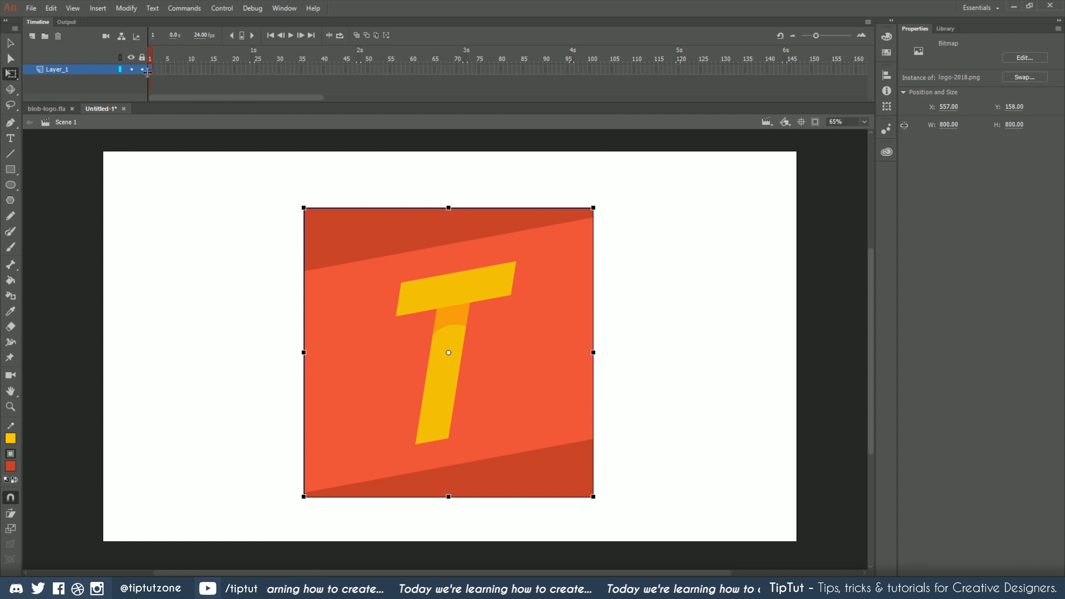
pyautogui.click(284, 8)
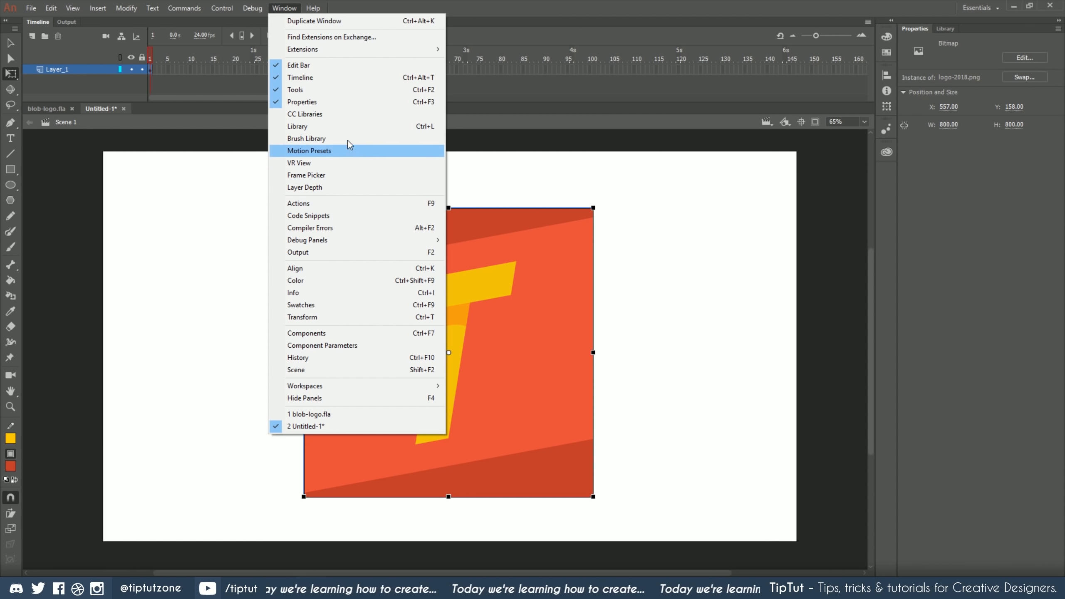
pyautogui.click(183, 251)
pyautogui.click(366, 241)
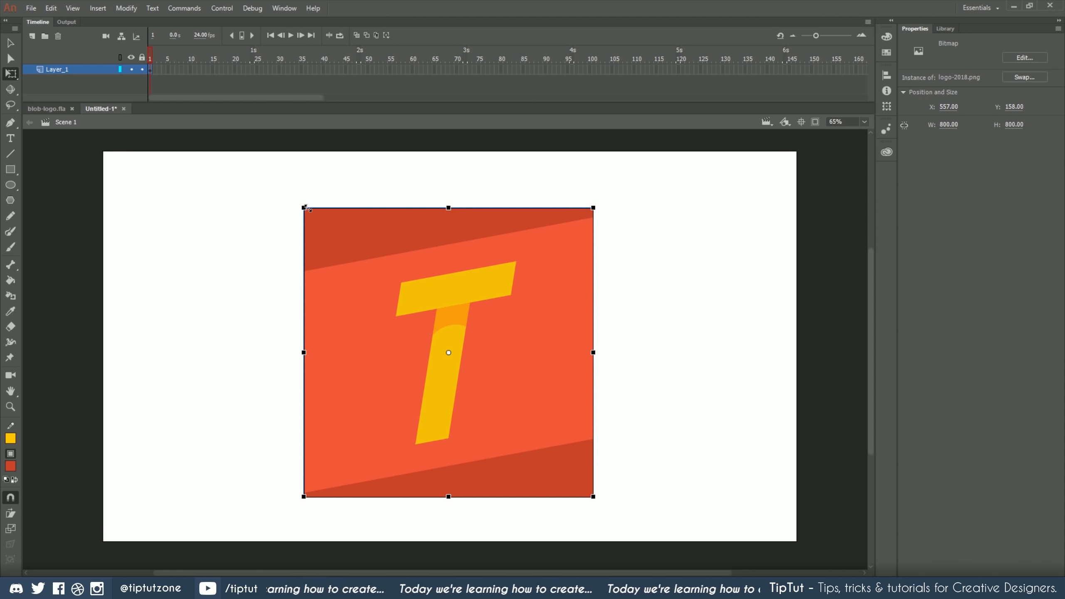
pyautogui.moveTo(306, 207); pyautogui.dragTo(348, 247)
pyautogui.click(280, 280)
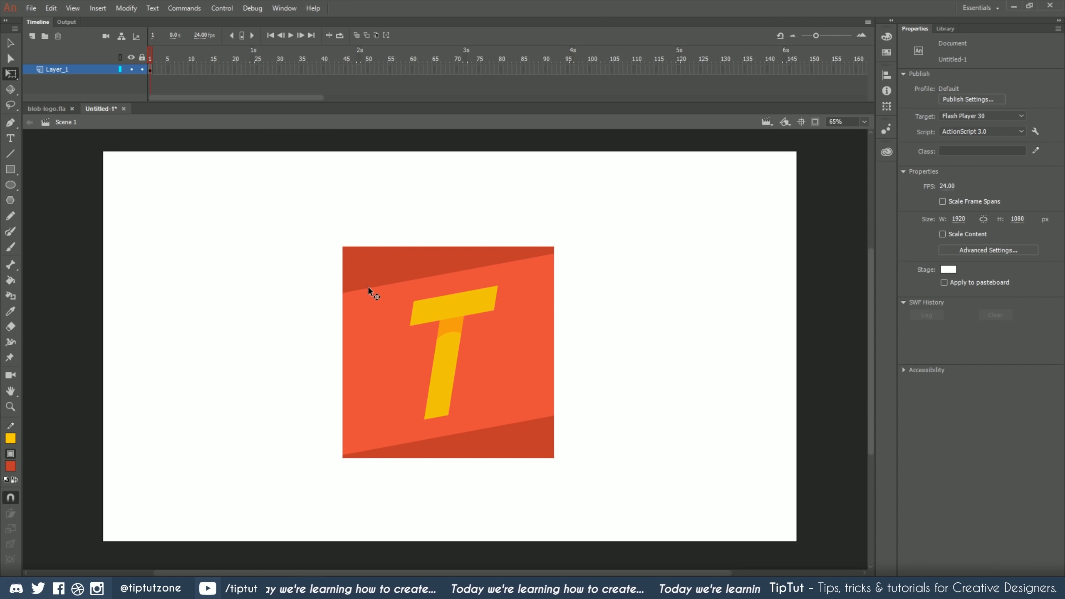
# Convert the logo bitmap to a graphic symbol named "logo"
pyautogui.click(368, 290)
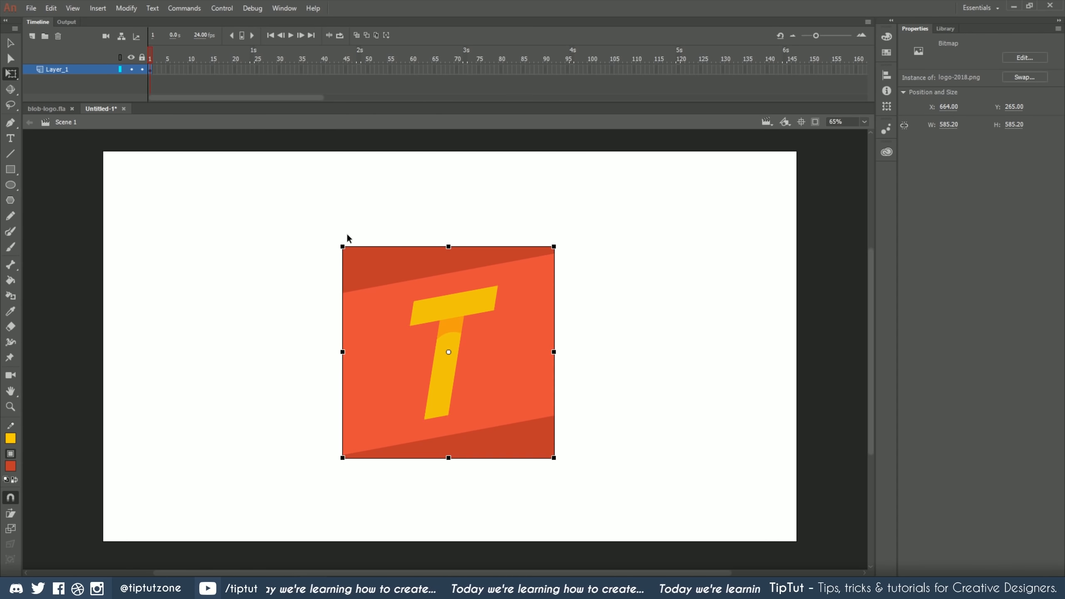
pyautogui.press('F8')
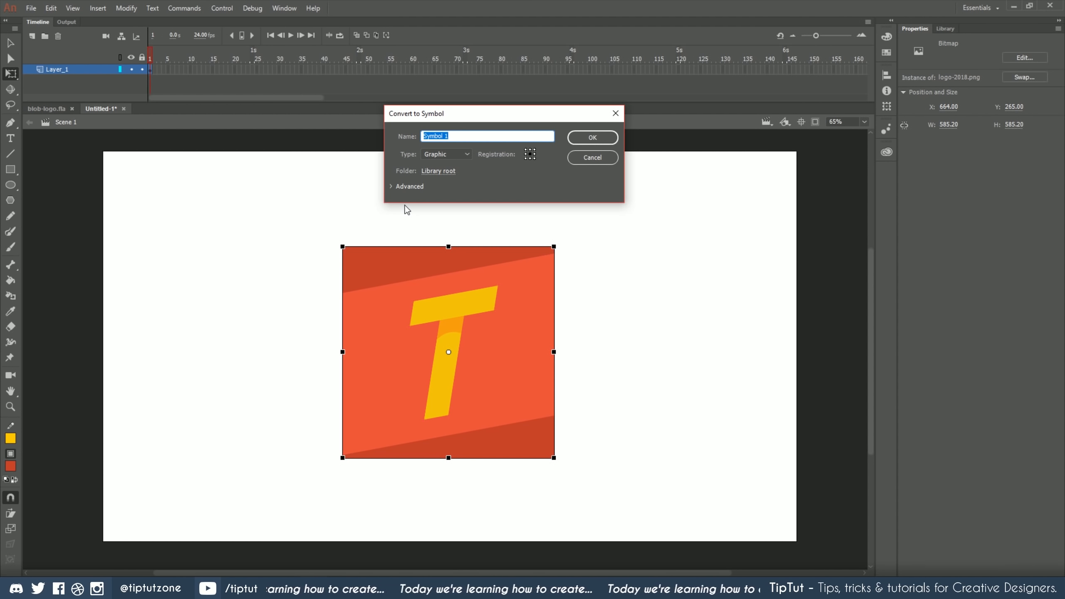
pyautogui.press('BackSpace')
pyautogui.press('Return')
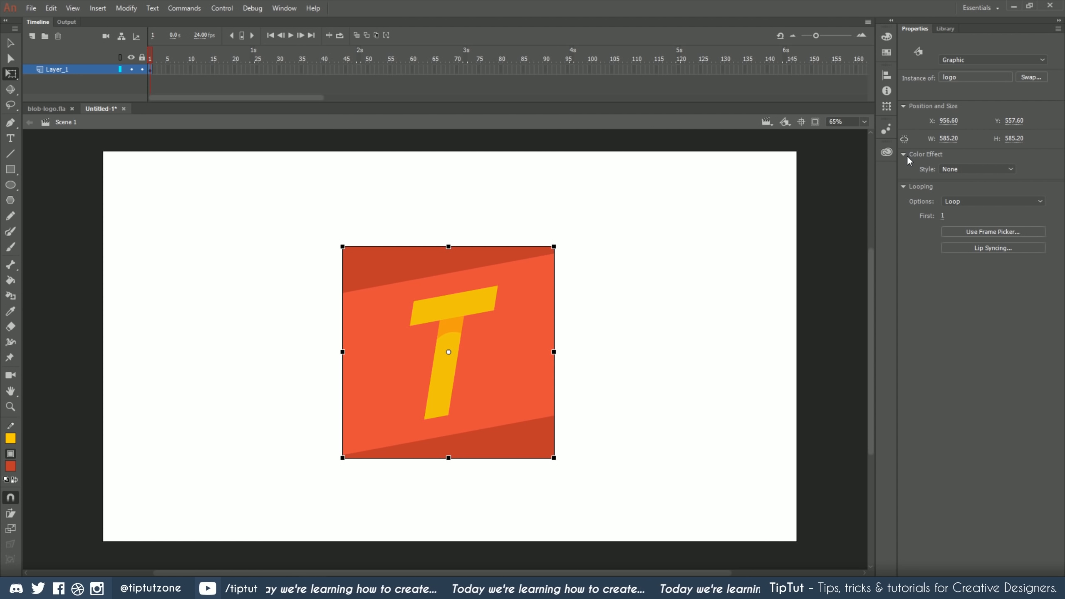
# Apply the Alpha color effect style to the logo symbol, keeping it at 100%
pyautogui.click(977, 169)
pyautogui.click(954, 228)
pyautogui.moveTo(1011, 186)
pyautogui.mouseDown()
pyautogui.moveTo(950, 184)
pyautogui.moveTo(1013, 186)
pyautogui.mouseUp()
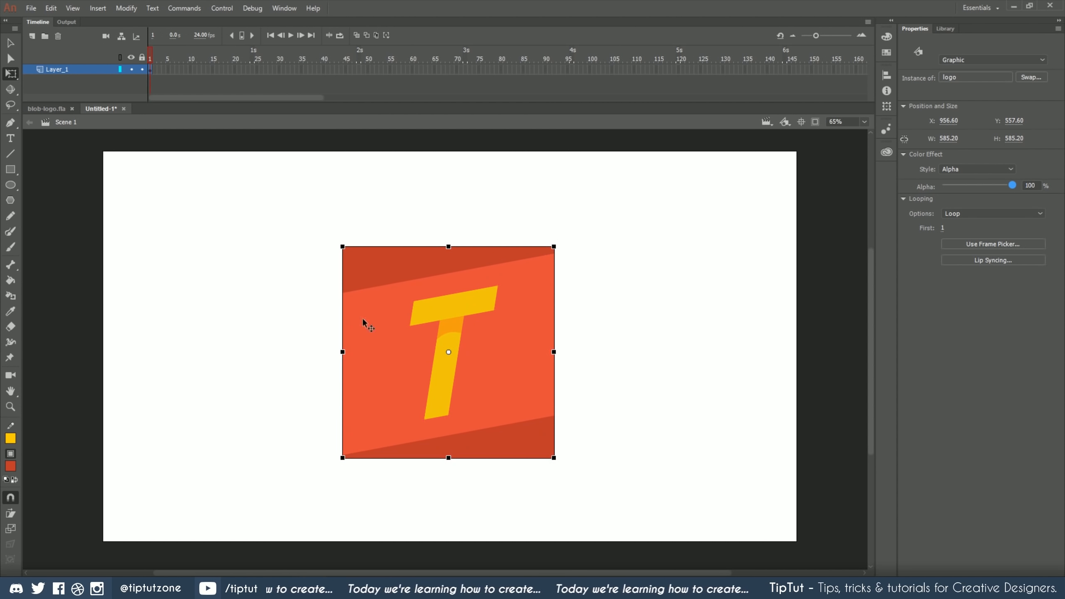
pyautogui.click(284, 313)
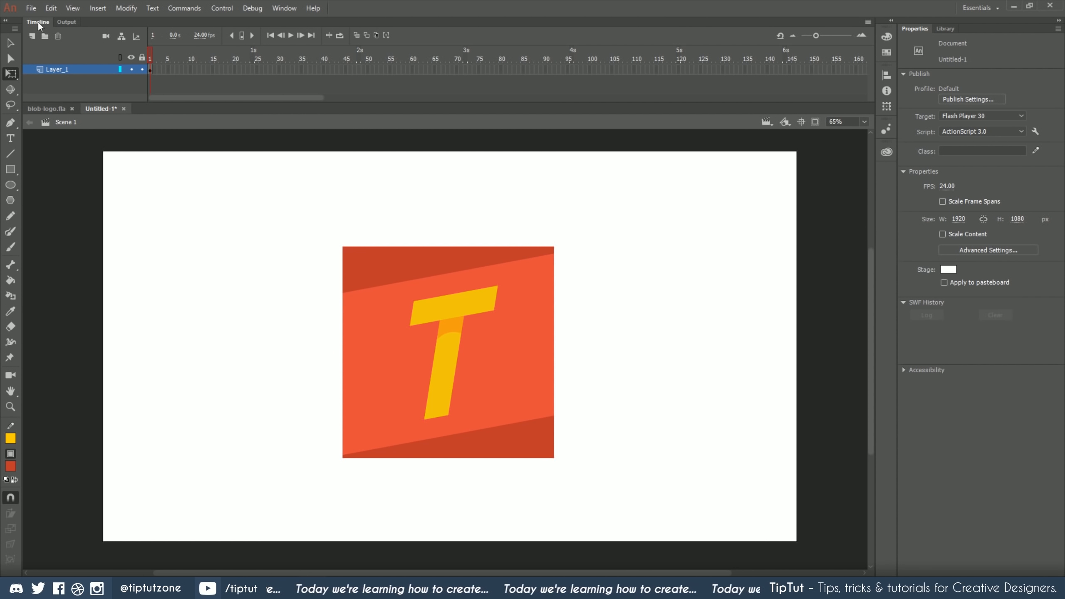
# Add a new layer above Layer_1 and name it "palette"
pyautogui.click(32, 36)
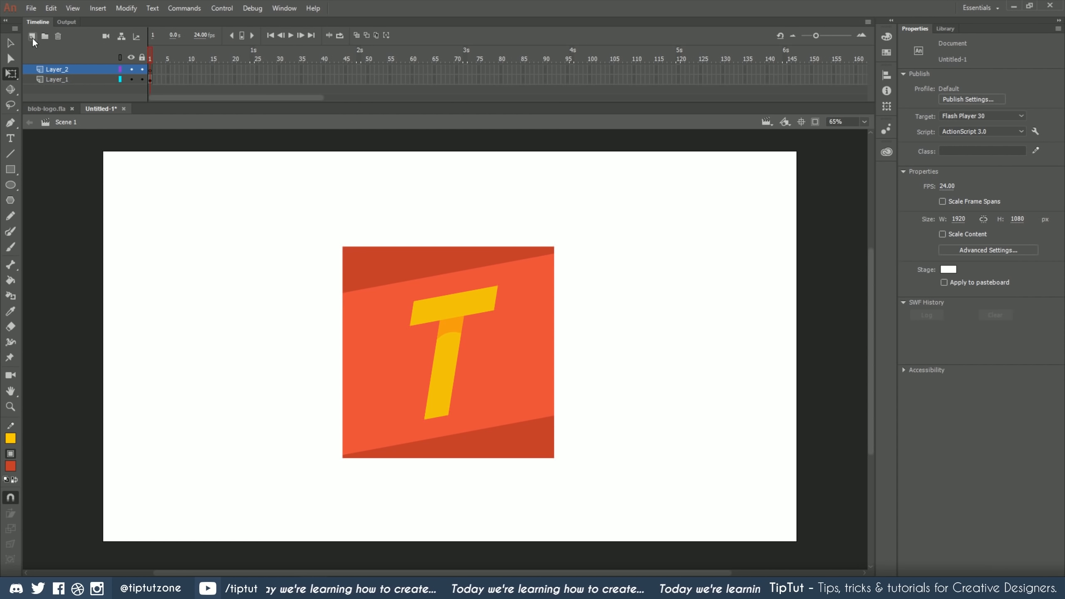
pyautogui.doubleClick(49, 70)
pyautogui.write('palette')
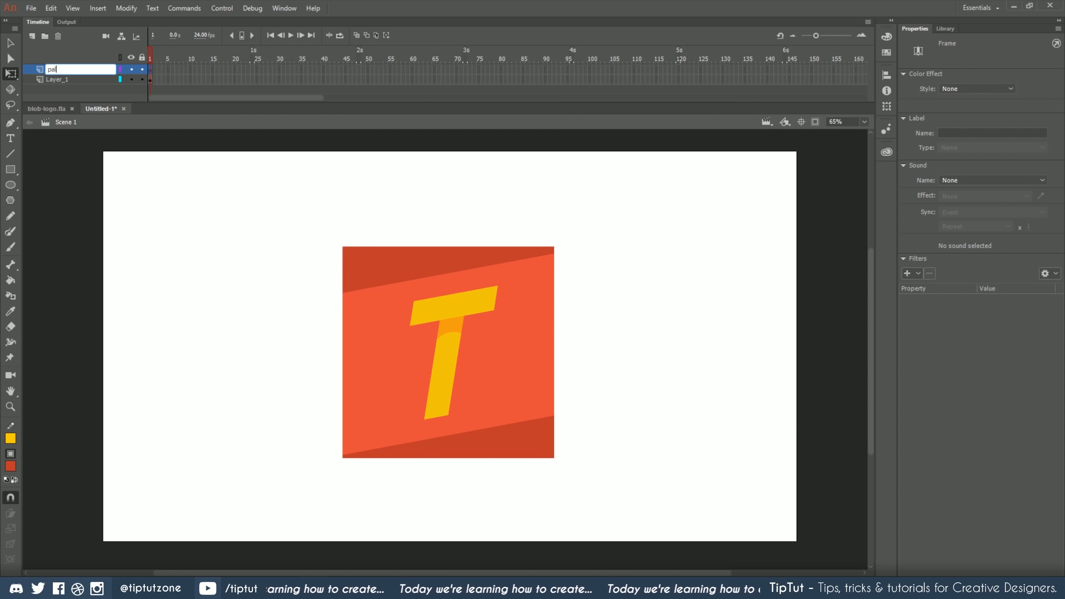
pyautogui.press('Return')
pyautogui.click(263, 302)
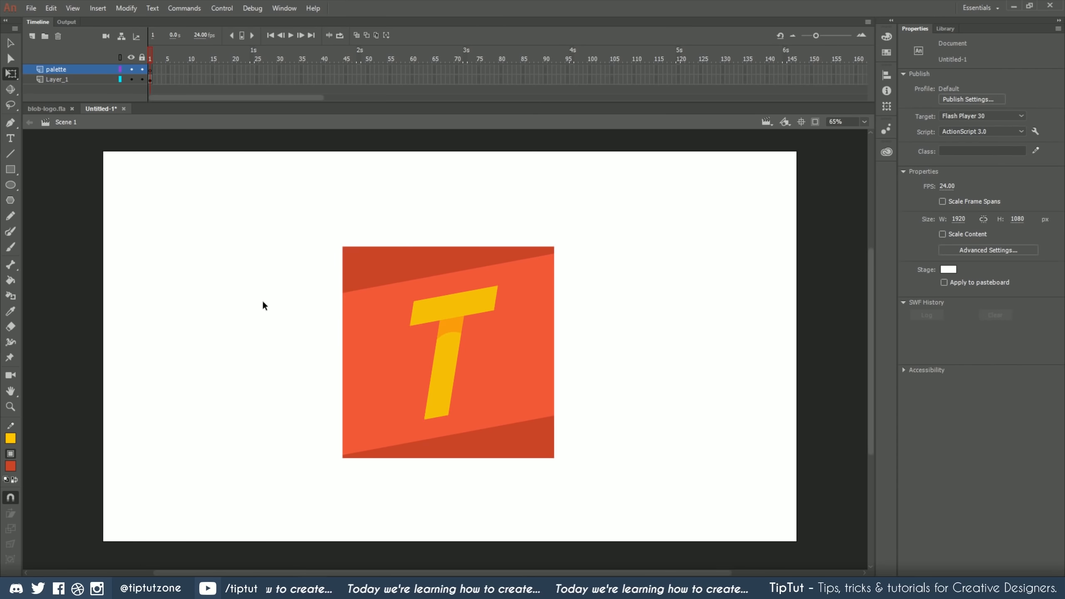
# Sample the logo's light red background colour and paint a round swatch of it beside the logo on the palette layer
pyautogui.press('b')
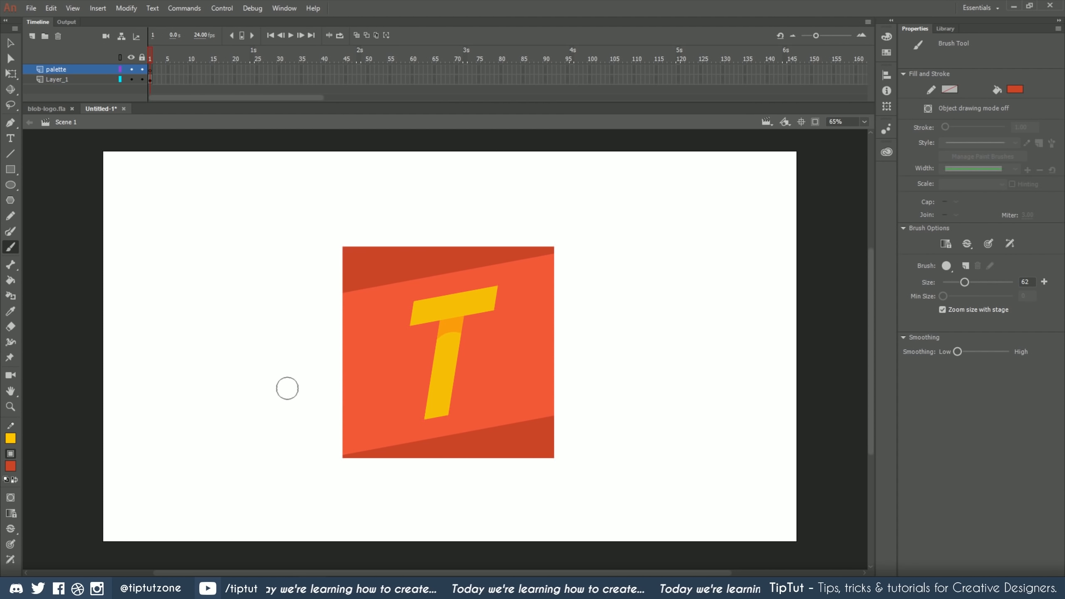
pyautogui.press('i')
pyautogui.click(373, 344)
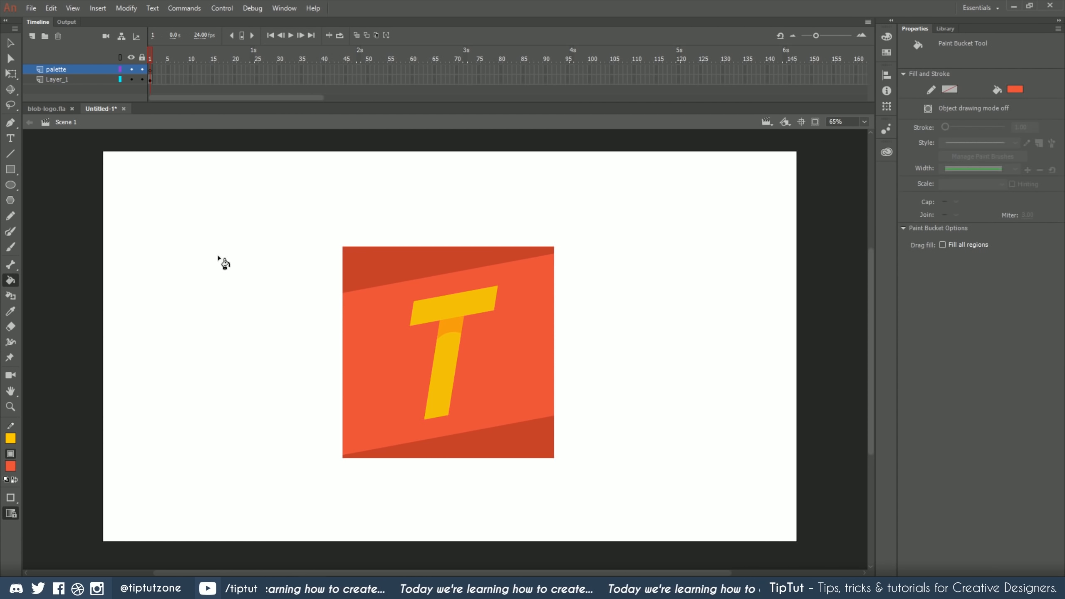
pyautogui.press('b')
pyautogui.click(195, 219)
pyautogui.moveTo(193, 210)
pyautogui.mouseDown()
pyautogui.moveTo(208, 223)
pyautogui.moveTo(184, 268)
pyautogui.moveTo(209, 299)
pyautogui.mouseUp()
# Sample the logo's dark red and yellow and paint a round swatch of each below the light red one
pyautogui.press('i')
pyautogui.click(367, 257)
pyautogui.press('b')
pyautogui.press('i')
pyautogui.click(434, 315)
pyautogui.press('b')
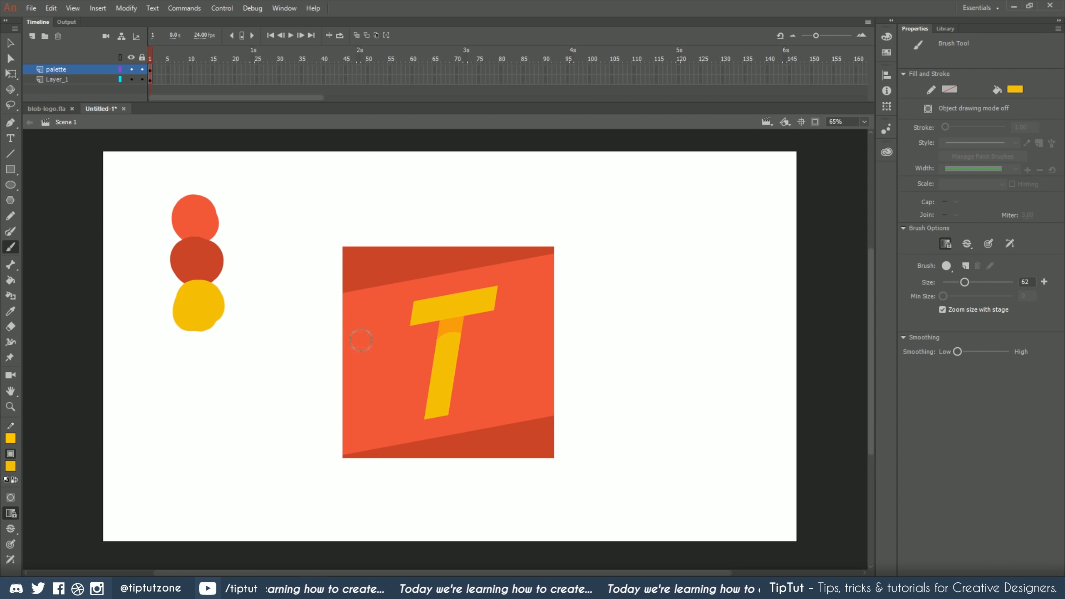
# Sample the orange shadow on the T's stem and paint a swatch of it below the yellow one
pyautogui.press('i')
pyautogui.click(455, 322)
pyautogui.press('b')
pyautogui.moveTo(204, 349); pyautogui.dragTo(216, 338)
# Move all four colour swatches together off the stage onto the pasteboard beside its left edge
pyautogui.click(12, 47)
pyautogui.press('space')
pyautogui.moveTo(143, 264); pyautogui.dragTo(253, 308)
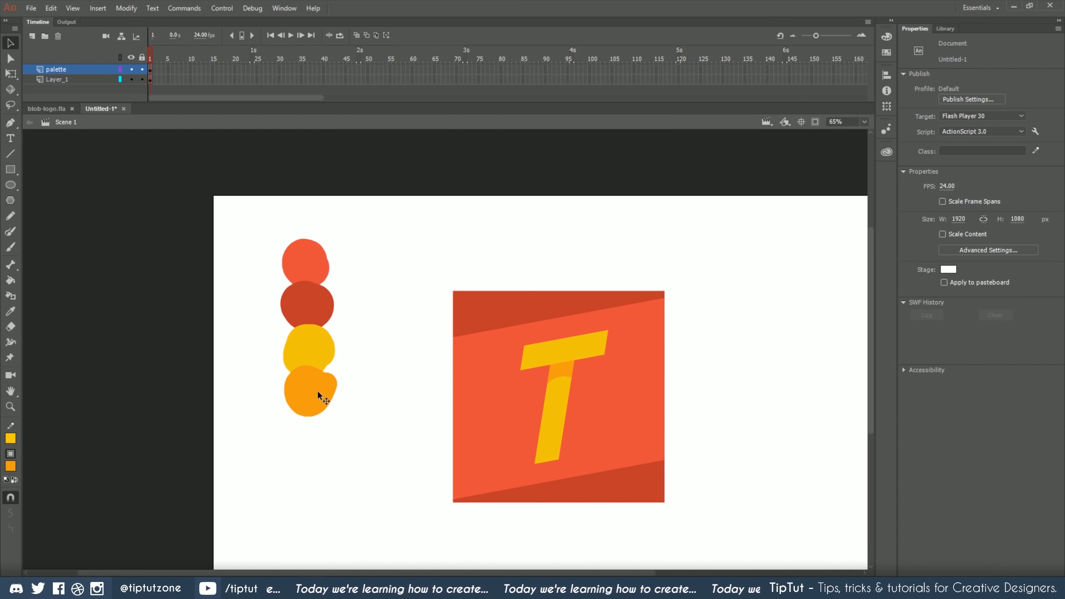
pyautogui.moveTo(373, 459); pyautogui.dragTo(217, 179)
pyautogui.moveTo(314, 258); pyautogui.dragTo(168, 227)
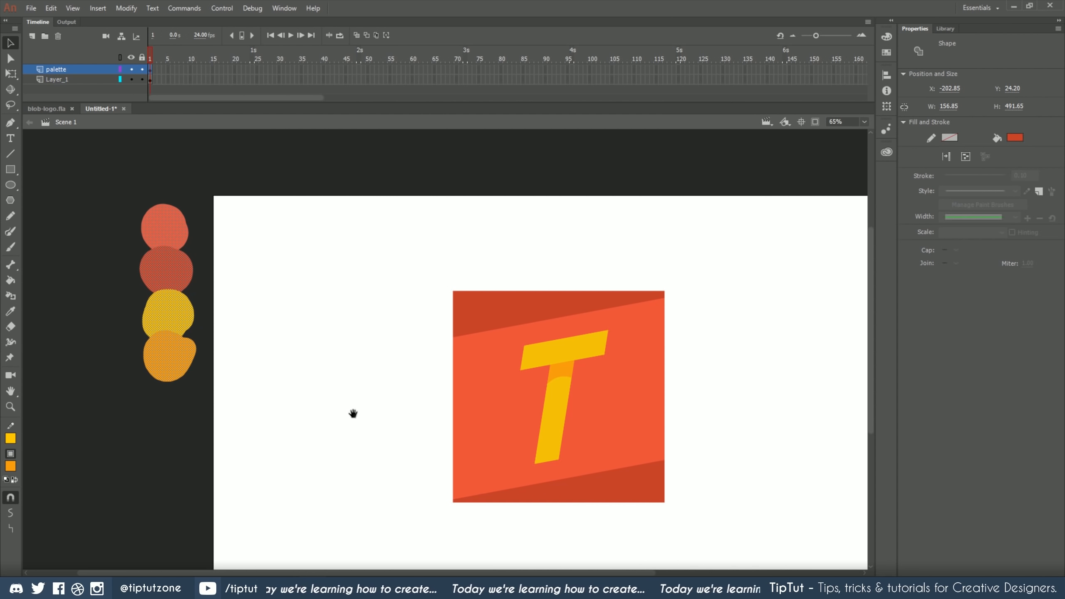
pyautogui.press('space')
pyautogui.moveTo(352, 413); pyautogui.dragTo(282, 380)
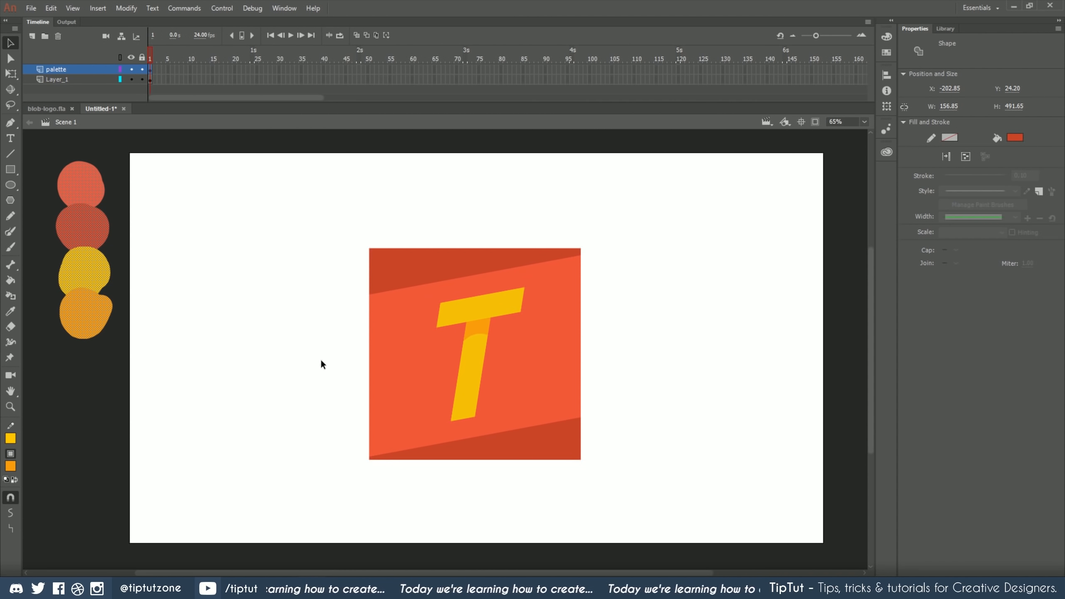
# Set the logo symbol's alpha to 34% at its original position and lock Layer_1
pyautogui.click(151, 79)
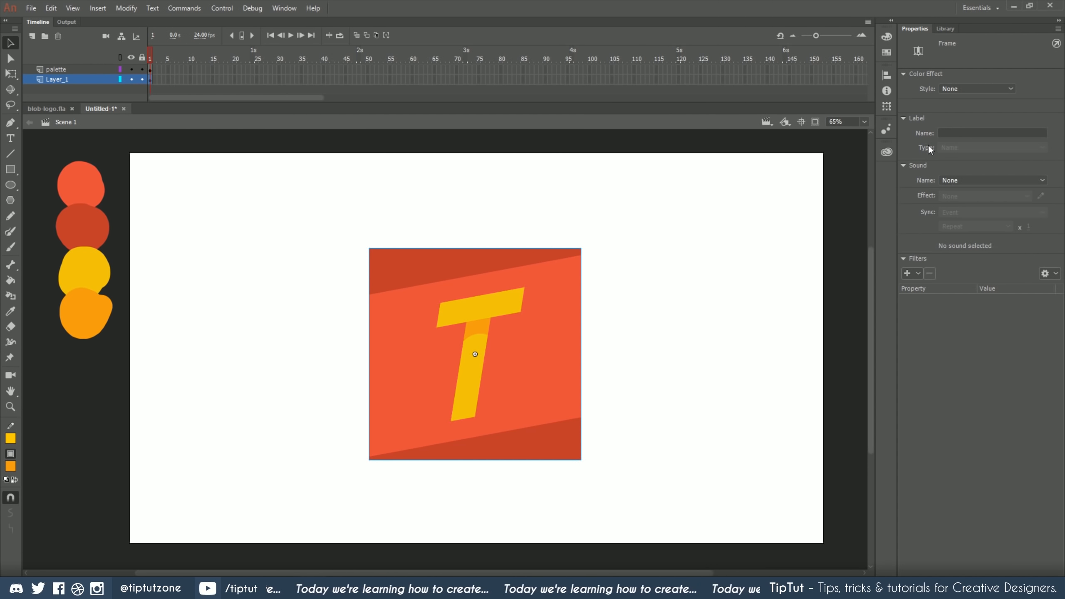
pyautogui.moveTo(450, 276); pyautogui.dragTo(450, 278)
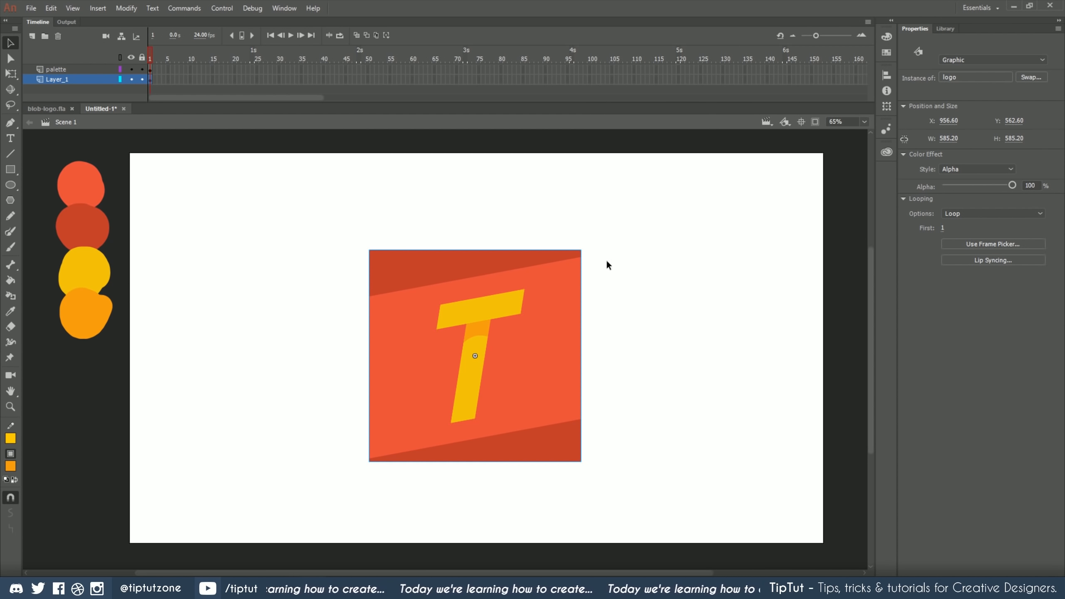
pyautogui.press('Up')
pyautogui.press('Up')
pyautogui.press('Up')
pyautogui.press('Up')
pyautogui.press('Up')
pyautogui.moveTo(975, 186); pyautogui.dragTo(967, 186)
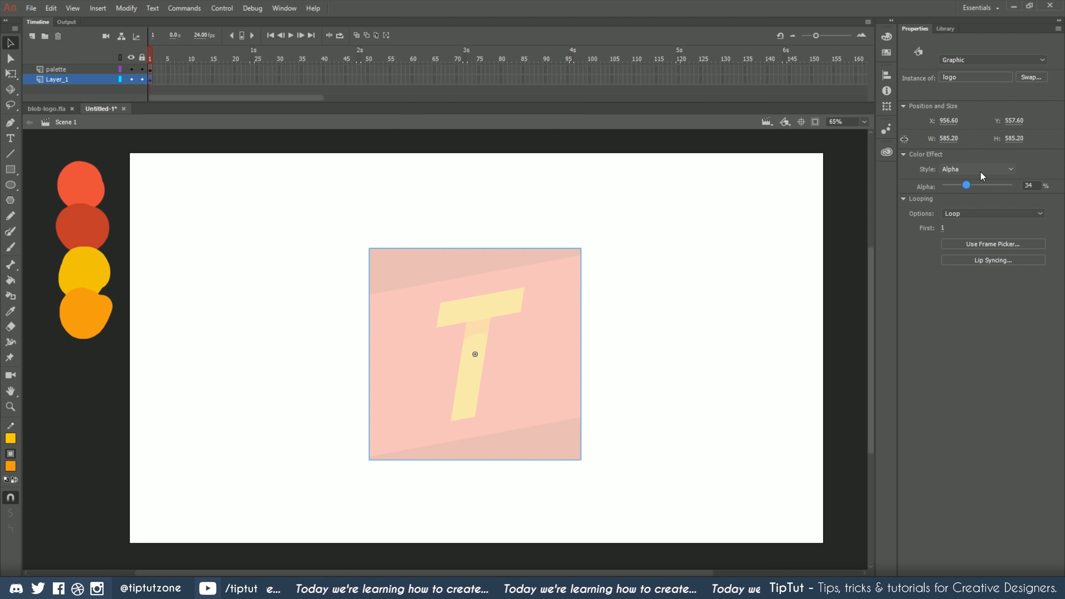
pyautogui.click(142, 80)
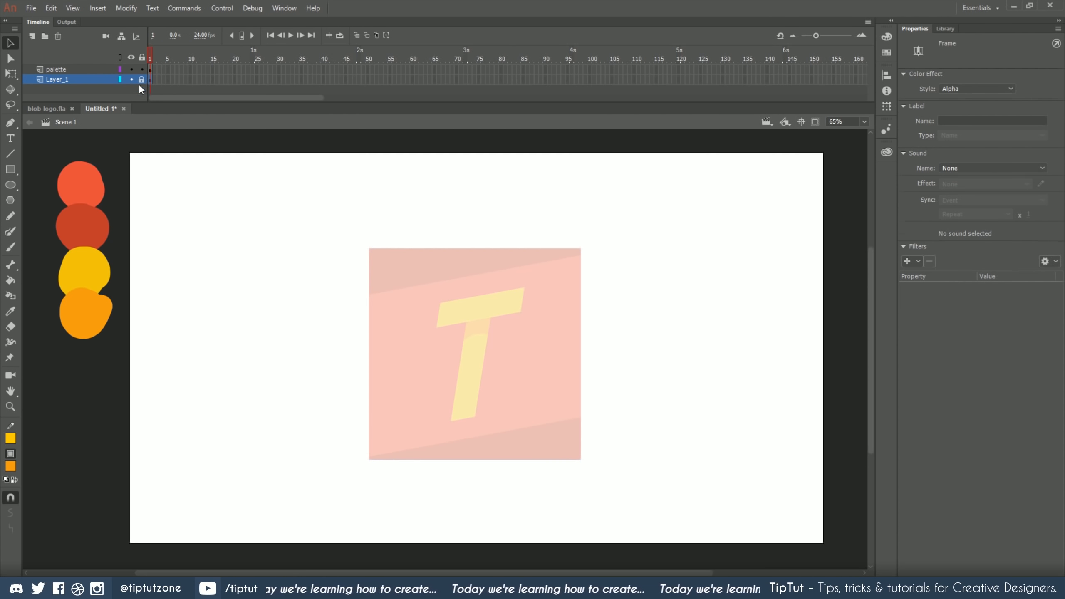
# Add a new layer beneath Layer_1 and name it bg
pyautogui.click(48, 138)
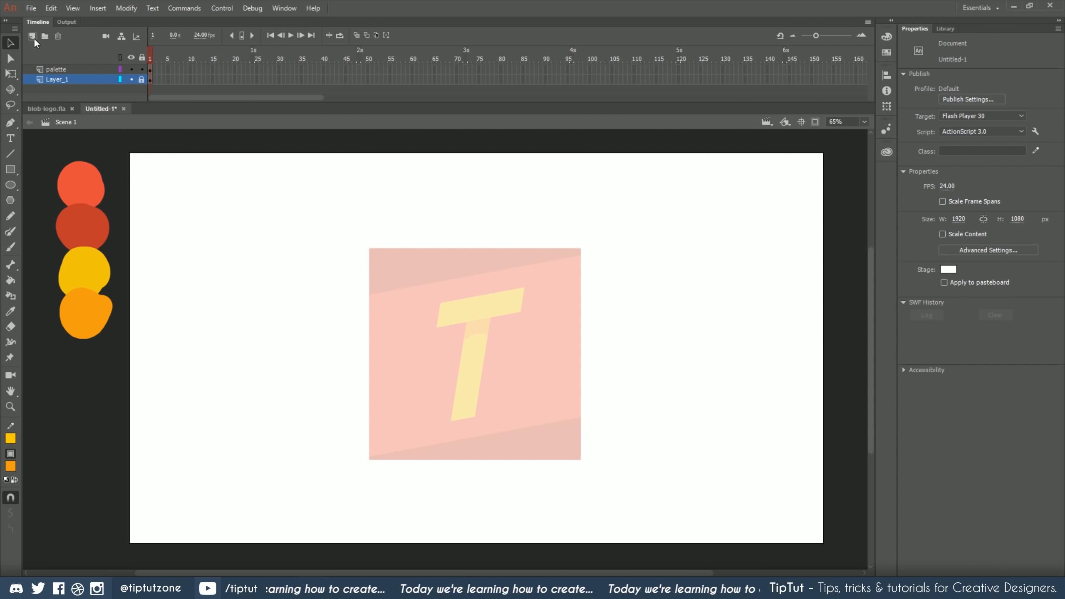
pyautogui.click(33, 37)
pyautogui.moveTo(57, 82); pyautogui.dragTo(58, 100)
pyautogui.doubleClick(57, 80)
pyautogui.write('bg')
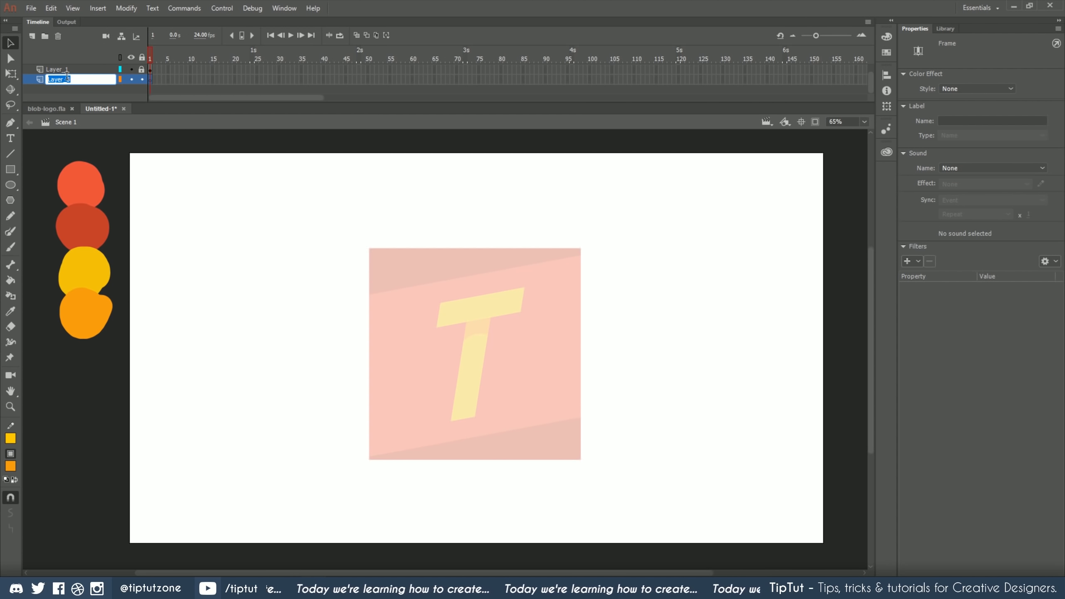
pyautogui.press('Return')
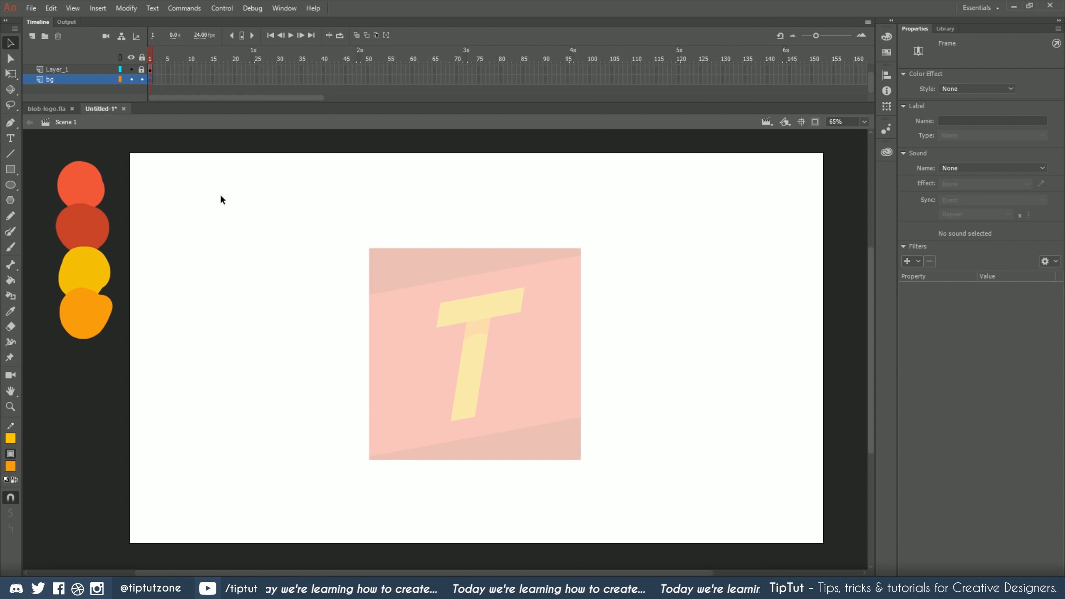
# Enable pressure sensitivity for the Brush tool, paint a wavy orange test stroke beside the logo, and delete it
pyautogui.press('b')
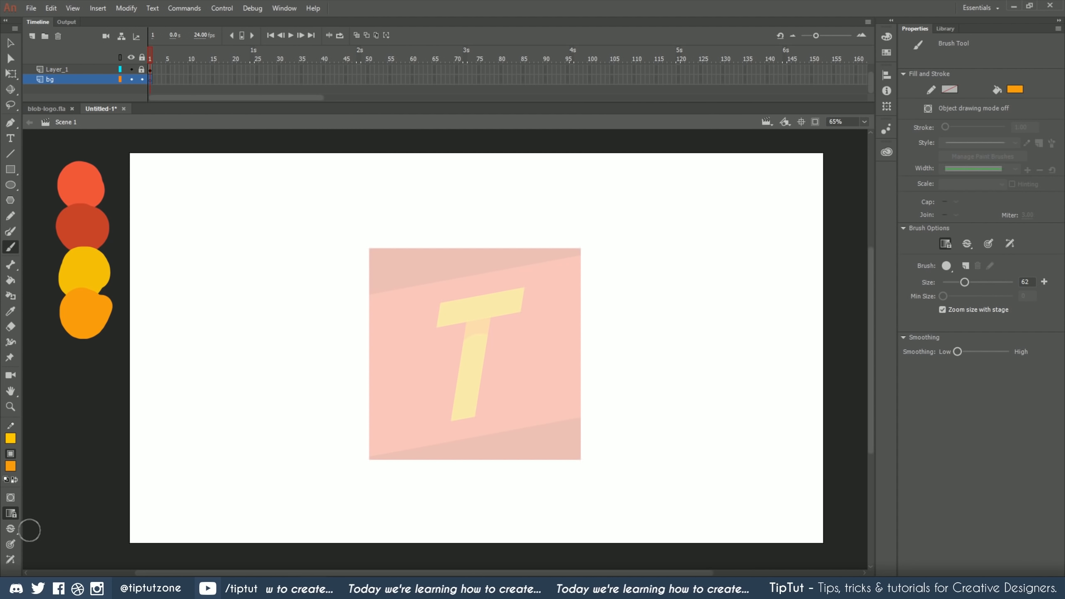
pyautogui.click(10, 544)
pyautogui.moveTo(186, 393)
pyautogui.mouseDown()
pyautogui.moveTo(212, 380)
pyautogui.moveTo(180, 317)
pyautogui.moveTo(178, 245)
pyautogui.moveTo(254, 204)
pyautogui.mouseUp()
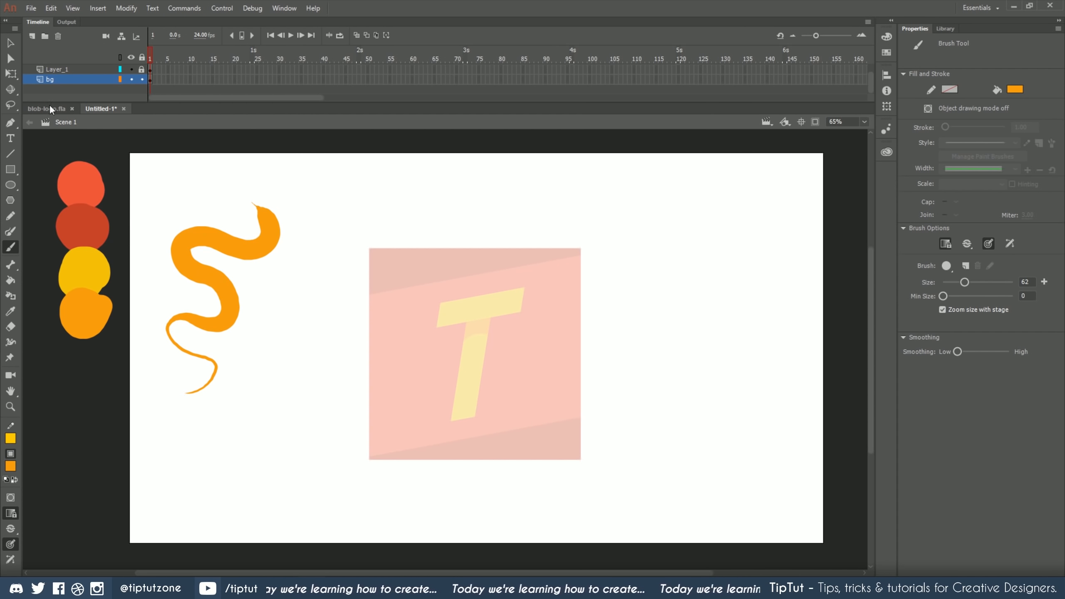
pyautogui.click(12, 43)
pyautogui.moveTo(310, 443); pyautogui.dragTo(146, 179)
pyautogui.press('Delete')
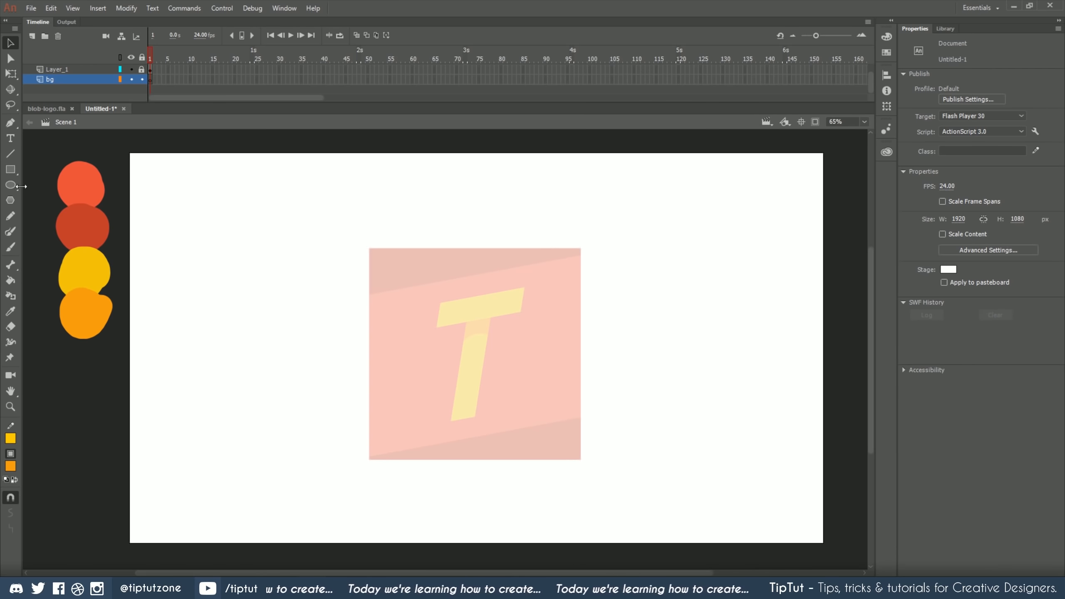
# Sample the light red swatch and draw a rectangle about 156 by 195 px beside the logo on the bg layer
pyautogui.press('b')
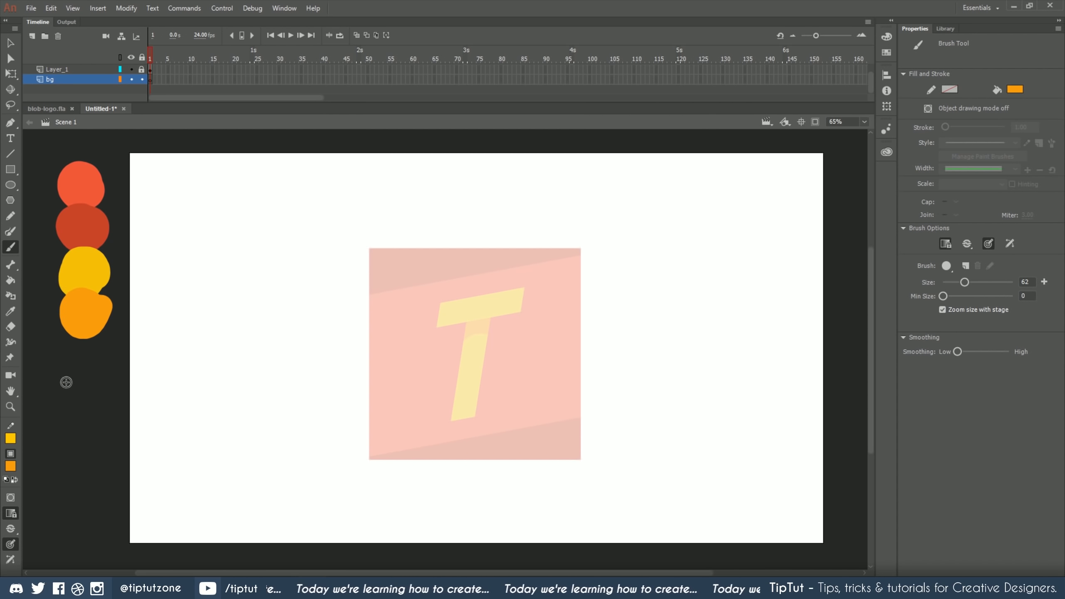
pyautogui.press('i')
pyautogui.click(96, 272)
pyautogui.press('b')
pyautogui.press('i')
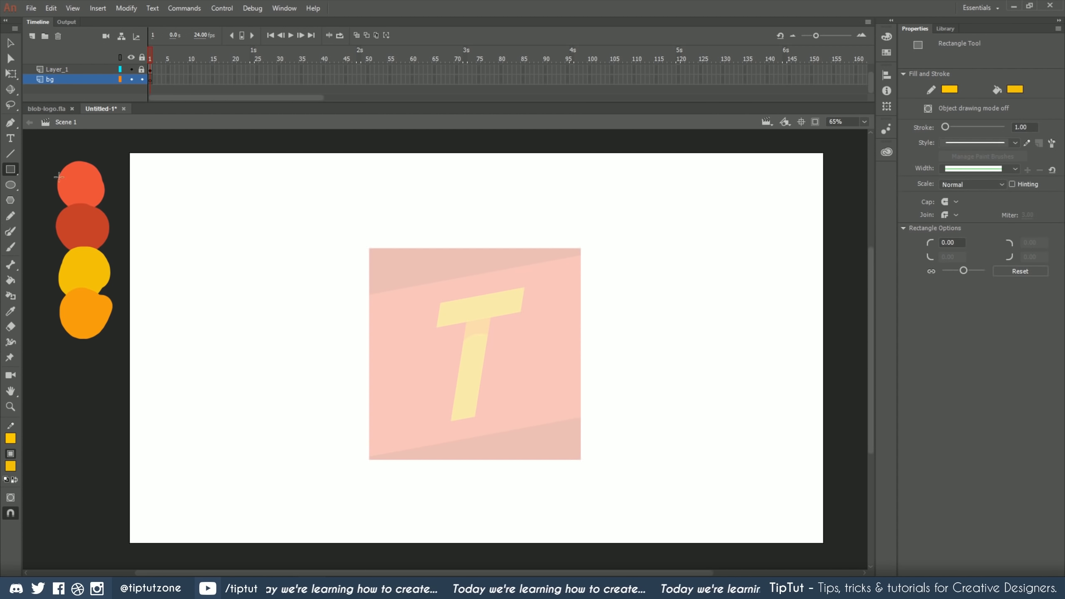
pyautogui.click(85, 178)
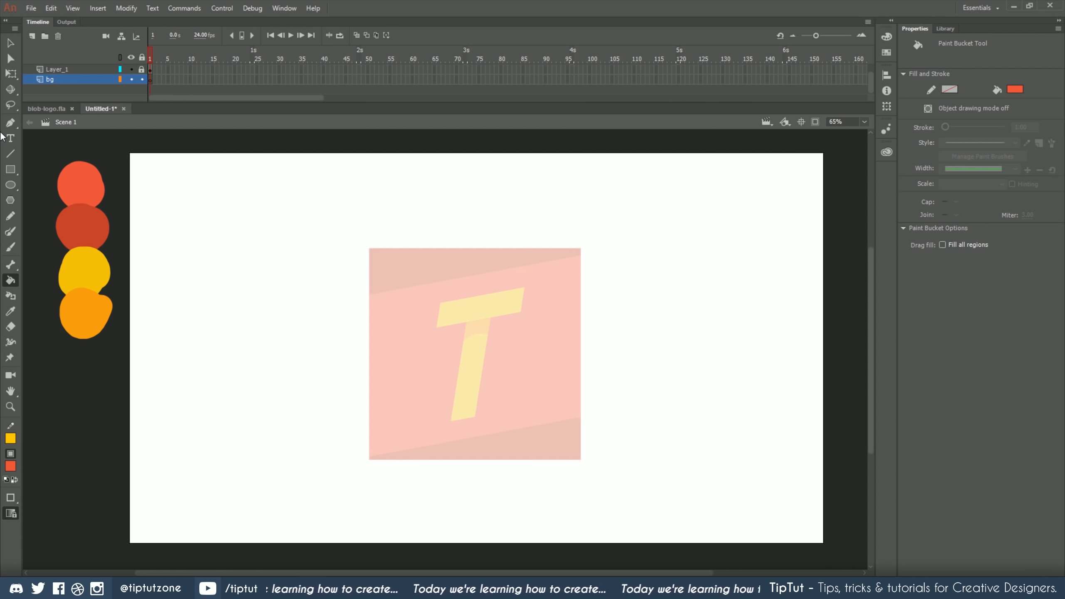
pyautogui.click(10, 169)
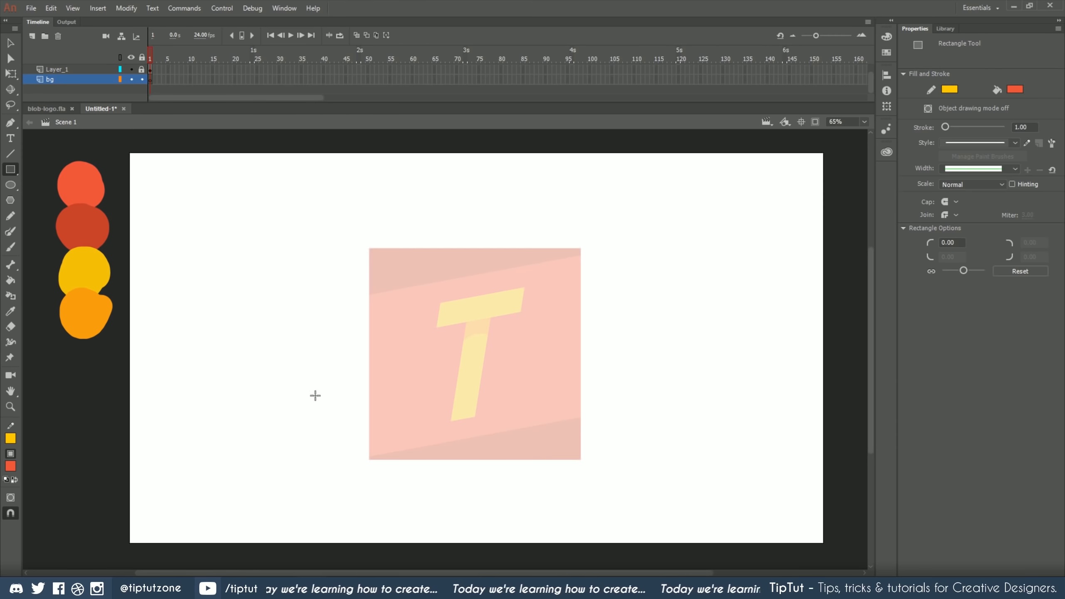
pyautogui.moveTo(315, 394); pyautogui.dragTo(258, 323)
# Delete the yellow outline around the light red rectangle
pyautogui.click(14, 46)
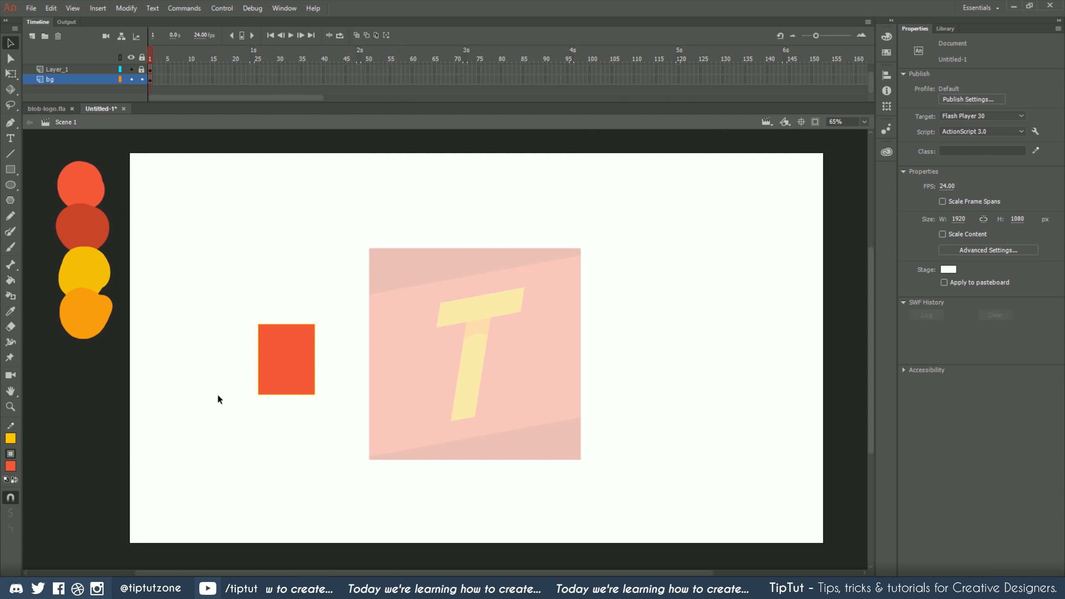
pyautogui.doubleClick(258, 356)
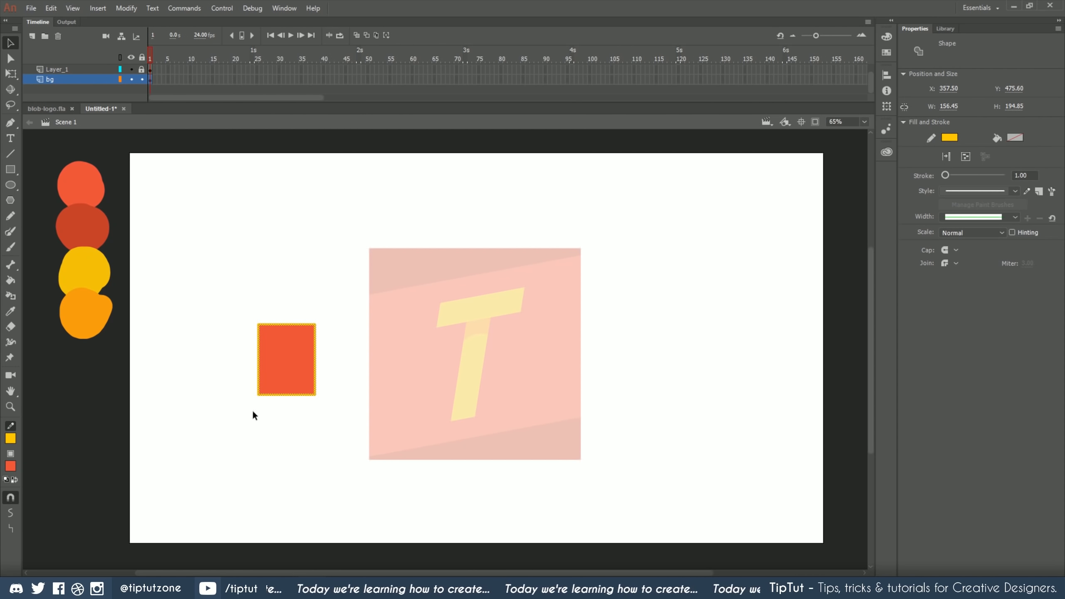
pyautogui.press('Delete')
# Set the light red rectangle's width to 1920 and its height to 1080
pyautogui.click(289, 382)
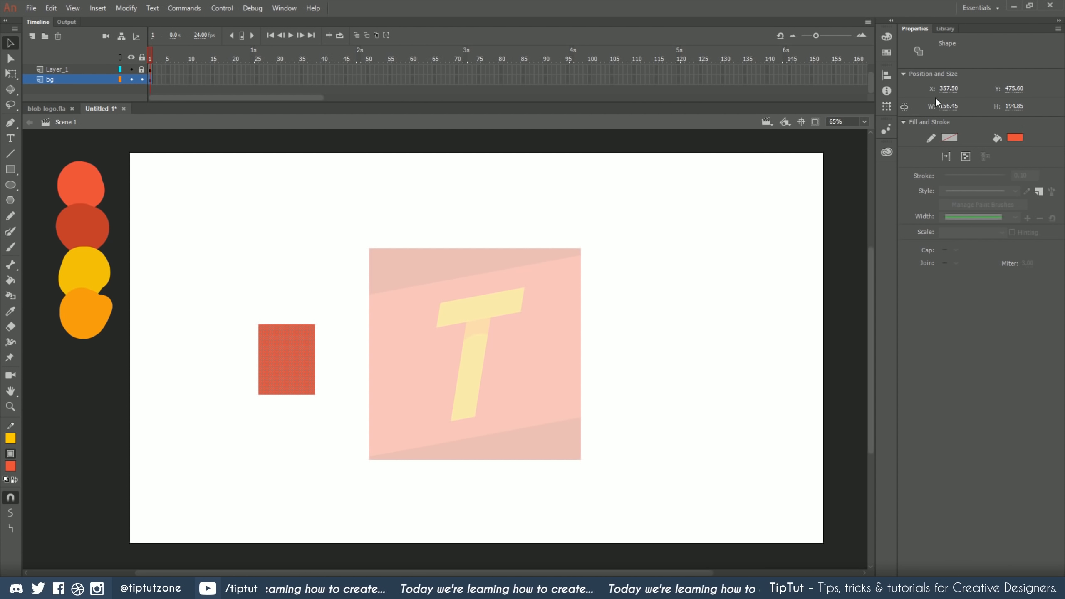
pyautogui.click(944, 106)
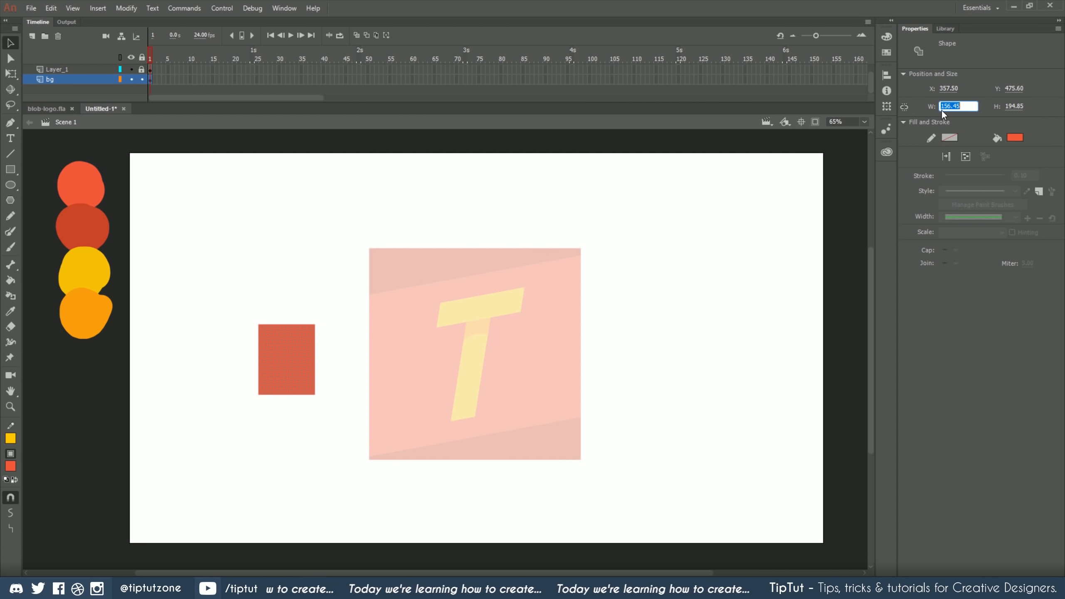
pyautogui.write('1920')
pyautogui.press('Tab')
pyautogui.write('1080')
pyautogui.press('Return')
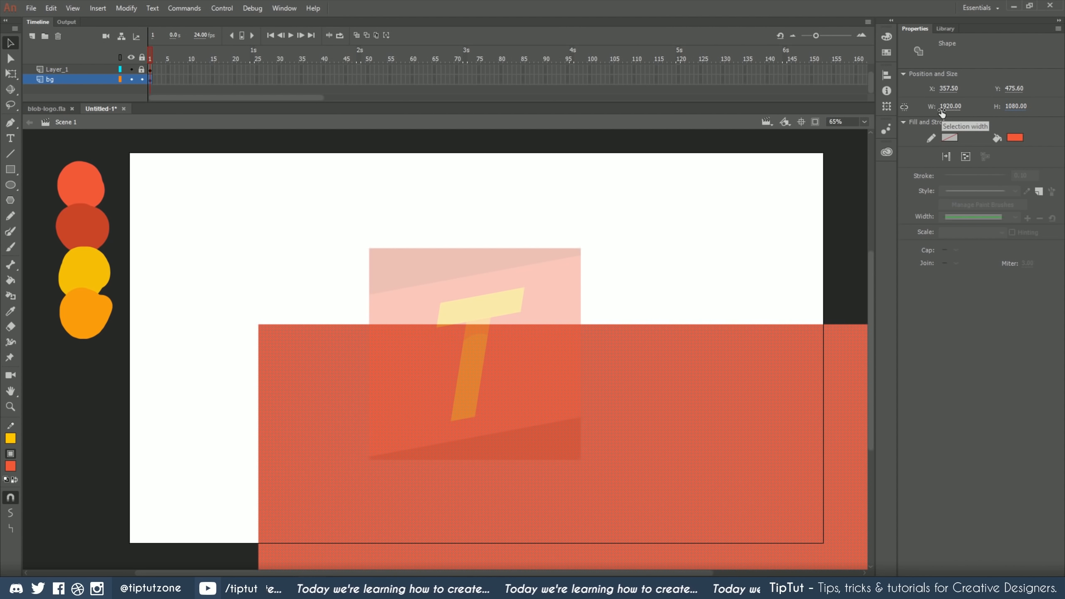
# Position the light red rectangle at X 0, Y 0 and lock the bg layer
pyautogui.click(958, 90)
pyautogui.write('0')
pyautogui.press('Return')
pyautogui.press('Return')
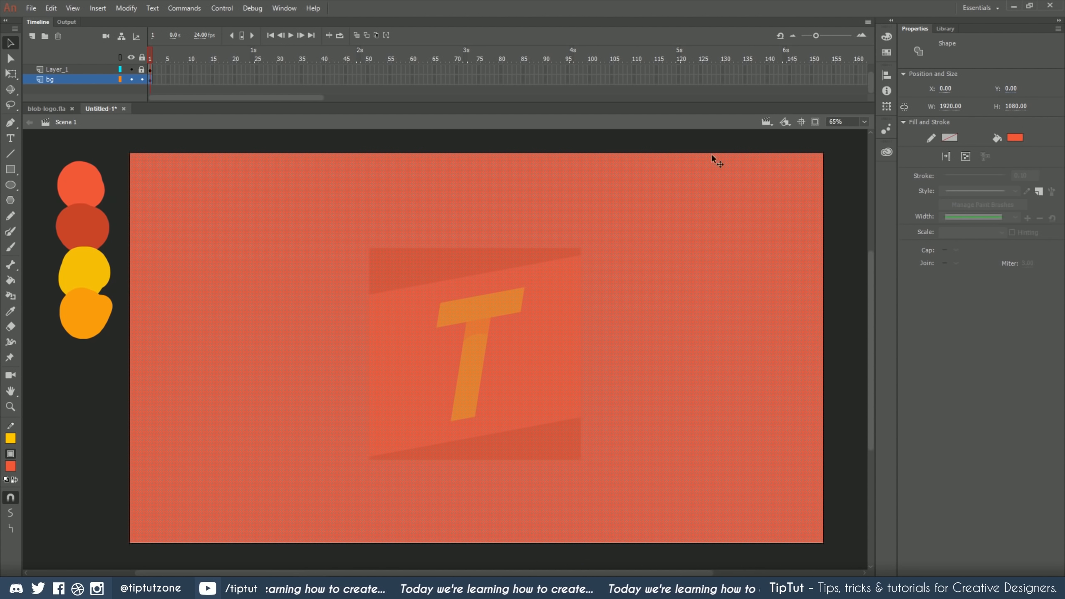
pyautogui.click(142, 80)
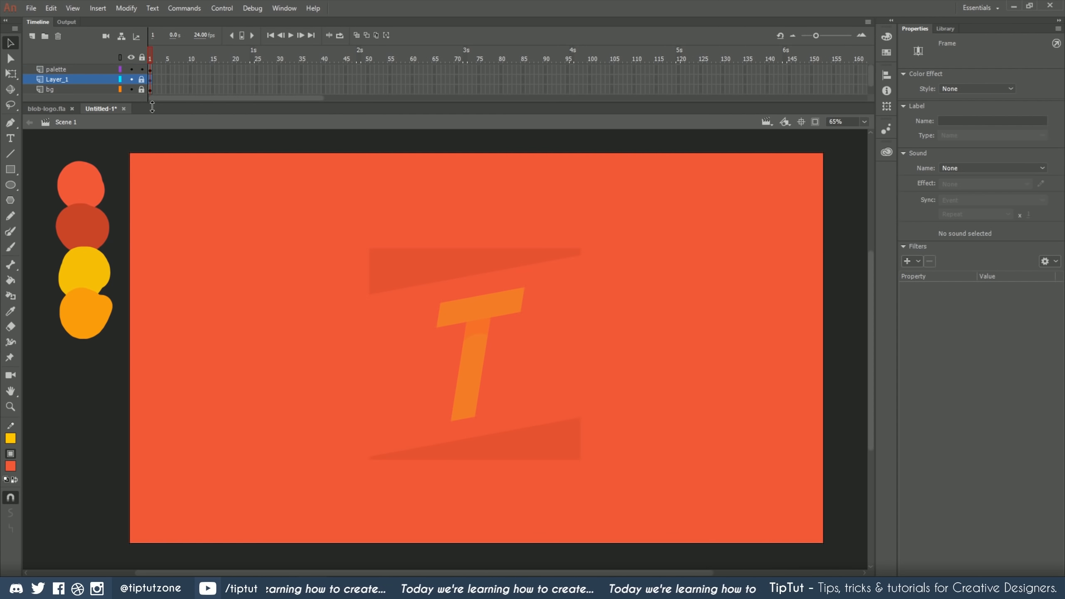
# Enlarge the timeline area slightly and add a new layer named blob1 above the palette layer
pyautogui.moveTo(152, 107); pyautogui.dragTo(149, 114)
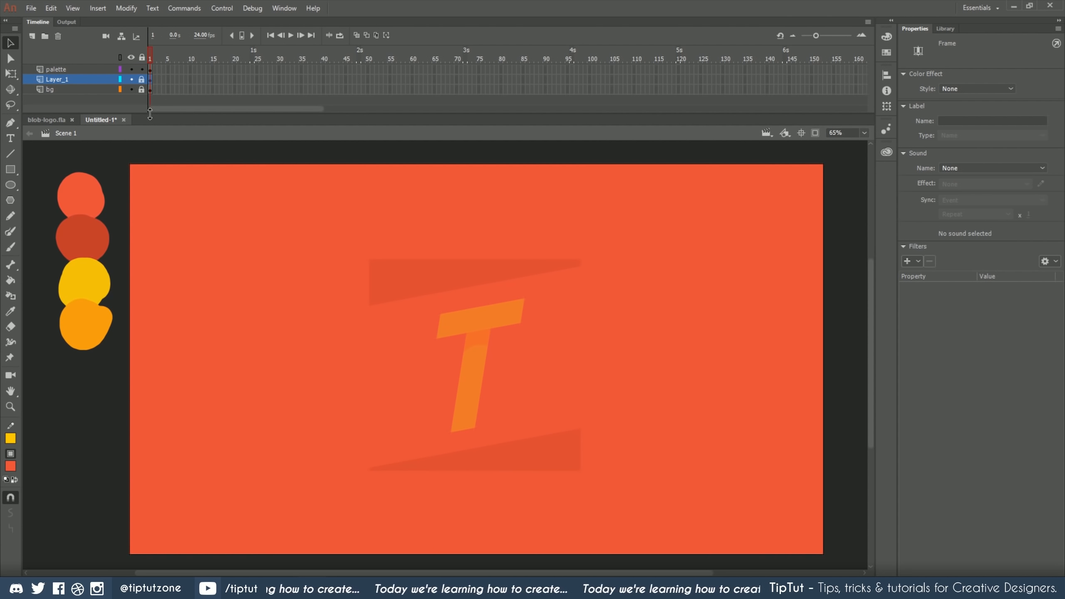
pyautogui.click(67, 69)
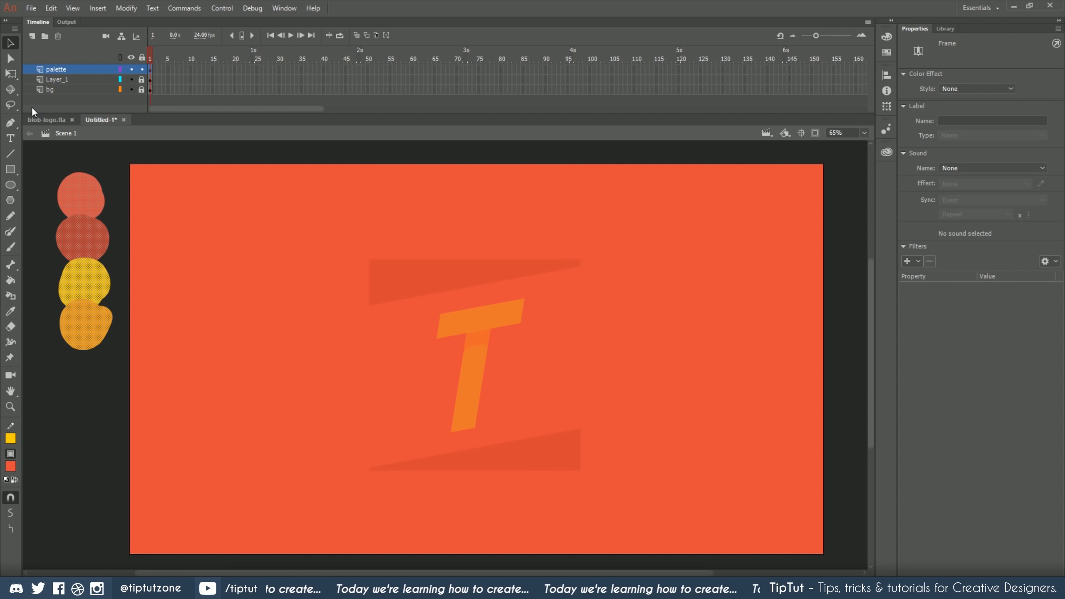
pyautogui.click(32, 36)
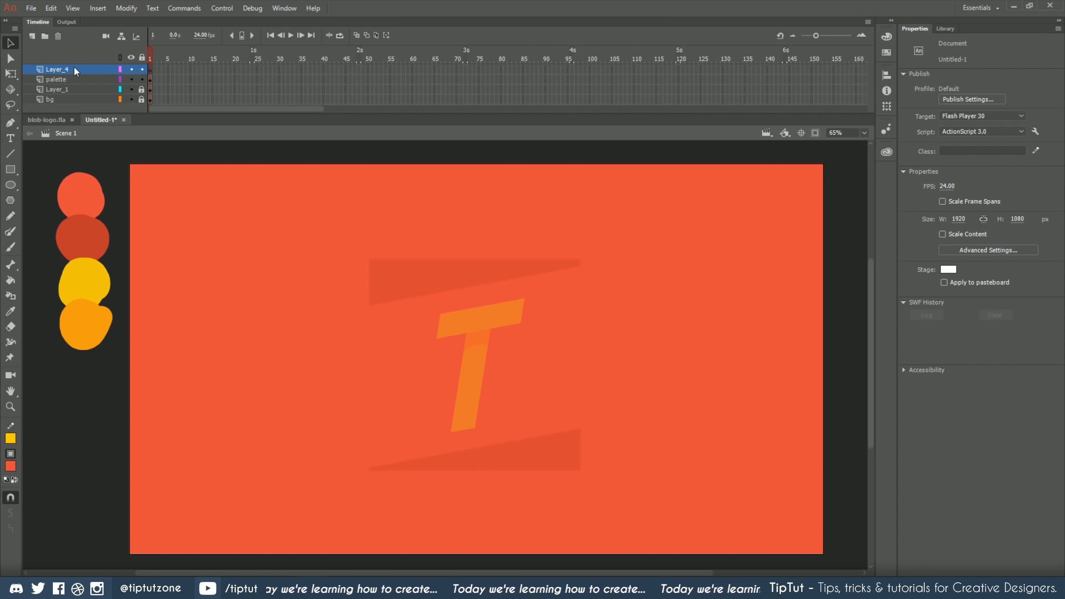
pyautogui.doubleClick(51, 69)
pyautogui.write('blob1')
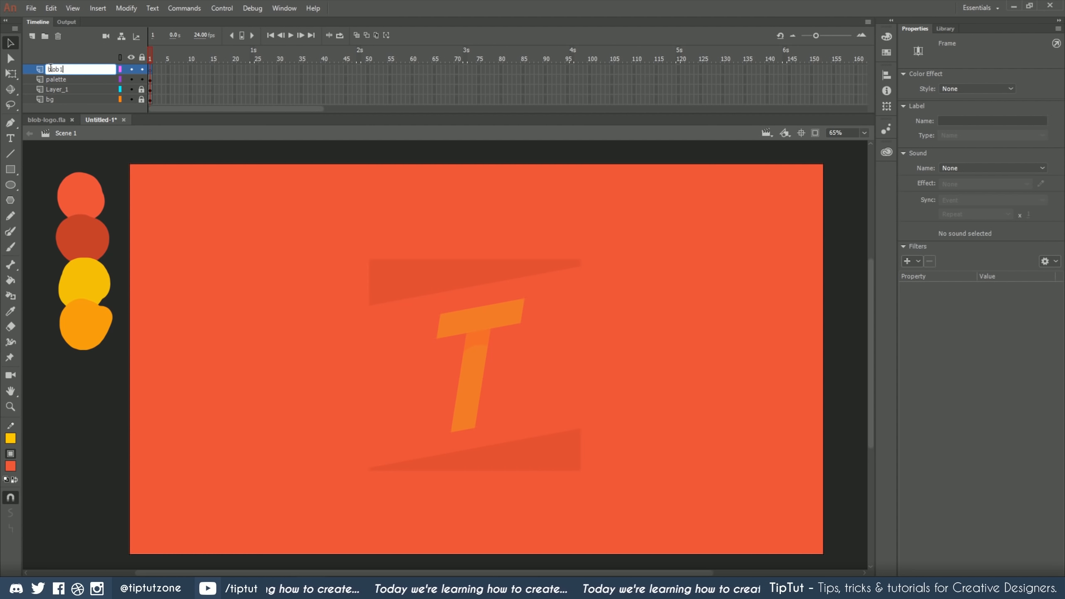
pyautogui.press('Return')
# Sample the yellow swatch as the fill colour for the Brush tool
pyautogui.press('i')
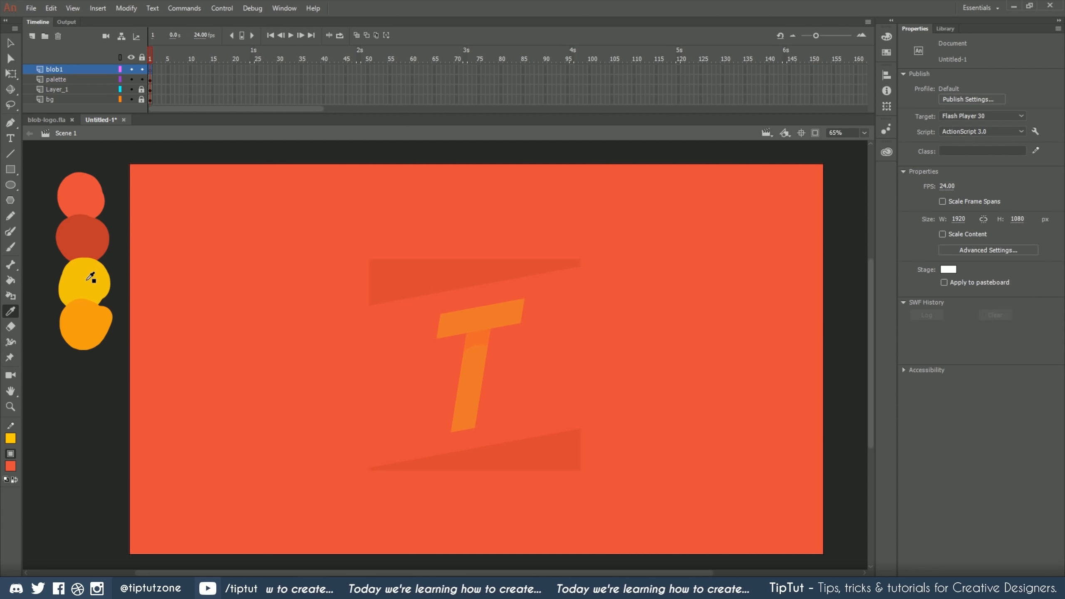
pyautogui.click(90, 277)
pyautogui.press('b')
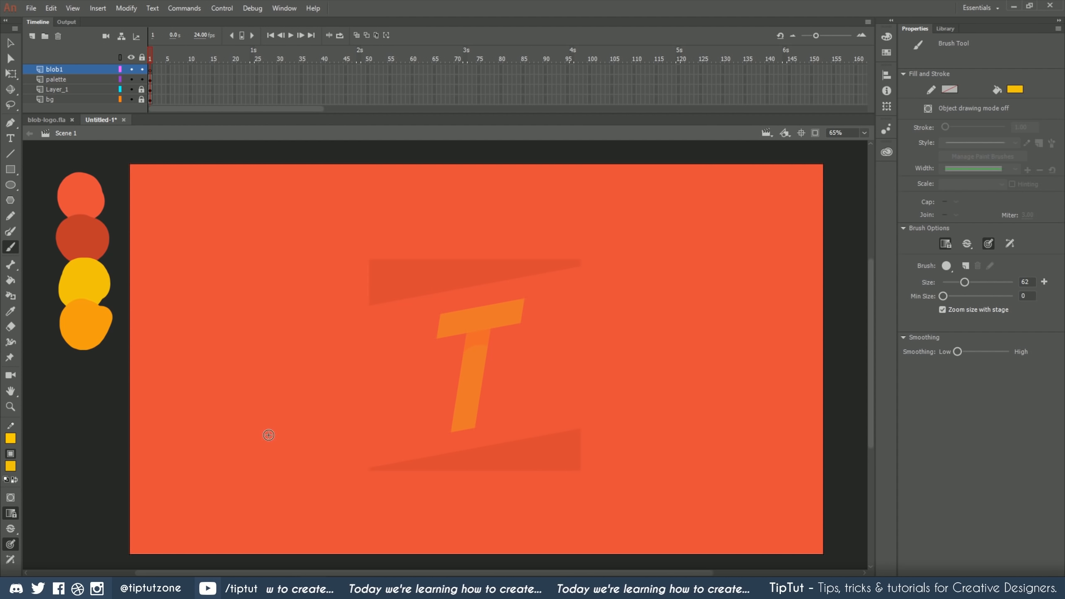
# Add a new layer named guide between the blob1 and palette layers
pyautogui.click(32, 36)
pyautogui.moveTo(50, 77); pyautogui.dragTo(52, 83)
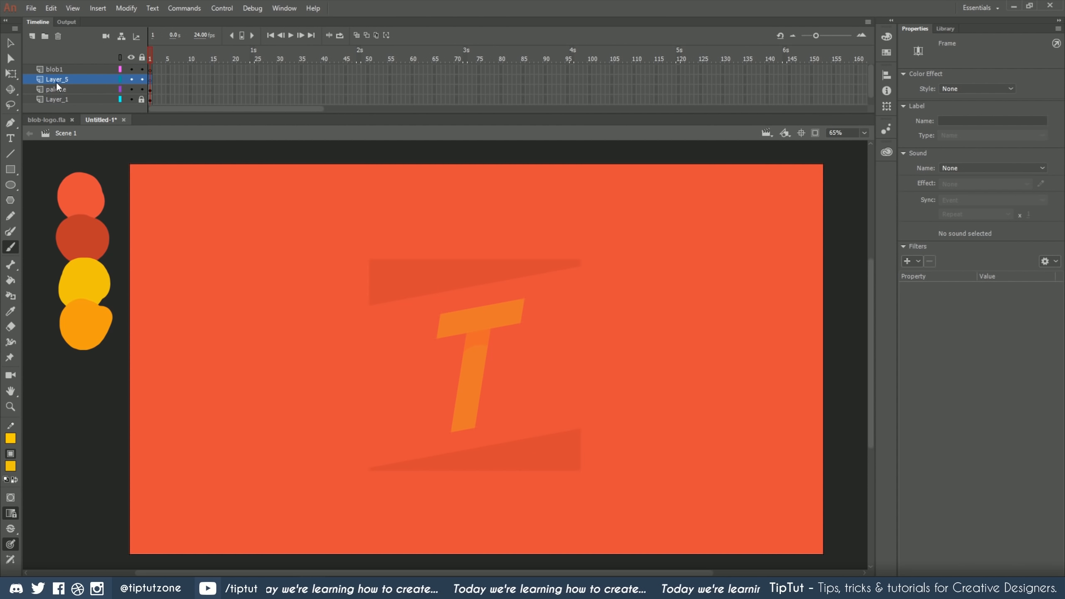
pyautogui.doubleClick(55, 80)
pyautogui.write('g')
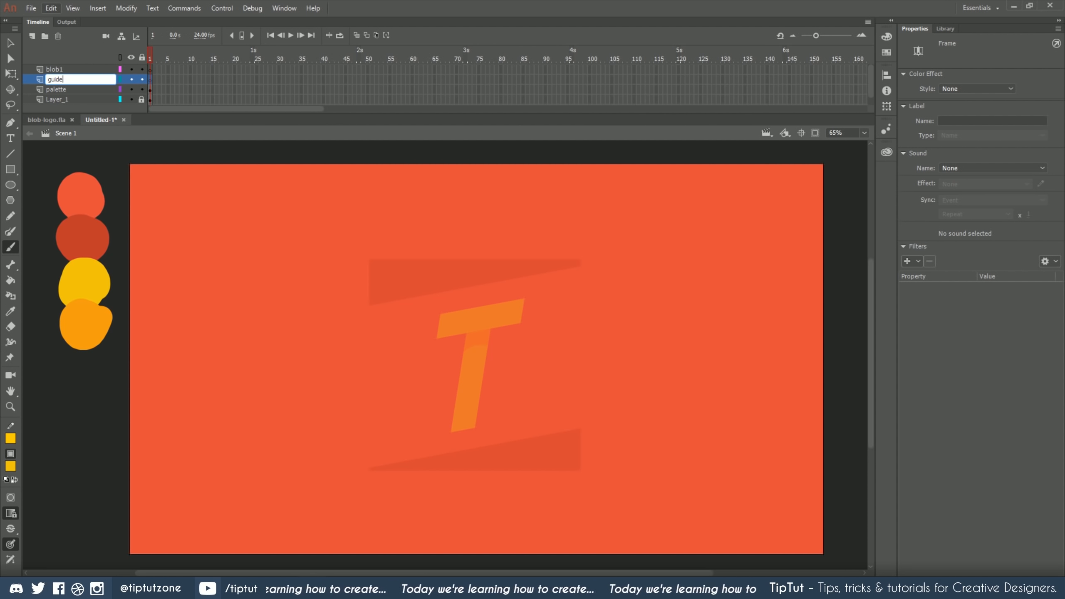
pyautogui.write('uide')
pyautogui.press('Return')
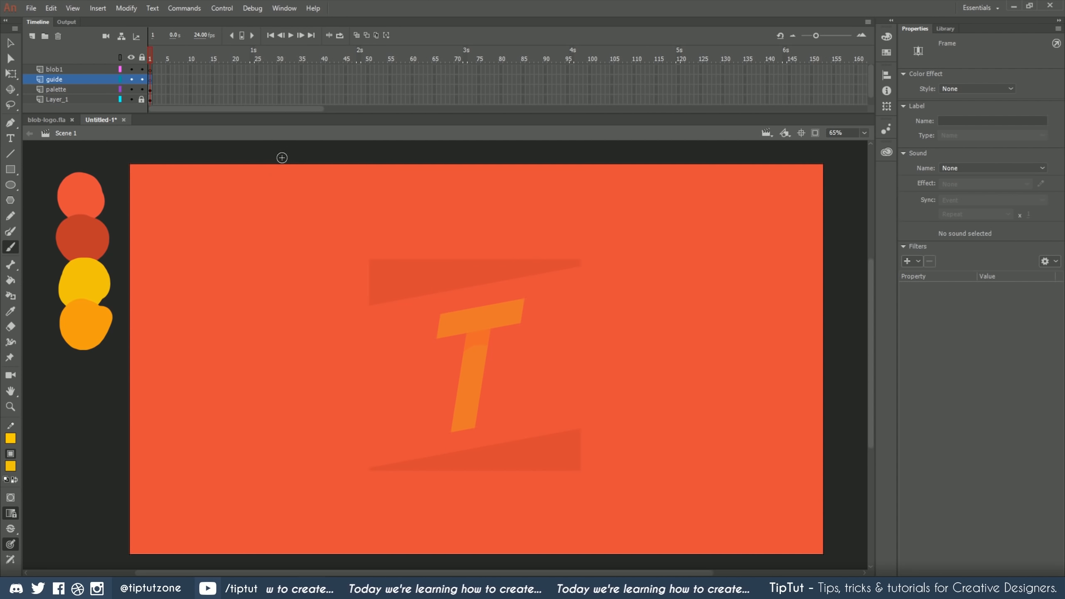
# Try a looping yellow path sweeping in from above the stage and a two-stroke T over the logo, undoing both
pyautogui.moveTo(282, 157)
pyautogui.mouseDown()
pyautogui.moveTo(219, 209)
pyautogui.moveTo(196, 318)
pyautogui.moveTo(294, 384)
pyautogui.moveTo(295, 277)
pyautogui.moveTo(369, 347)
pyautogui.moveTo(628, 320)
pyautogui.mouseUp()
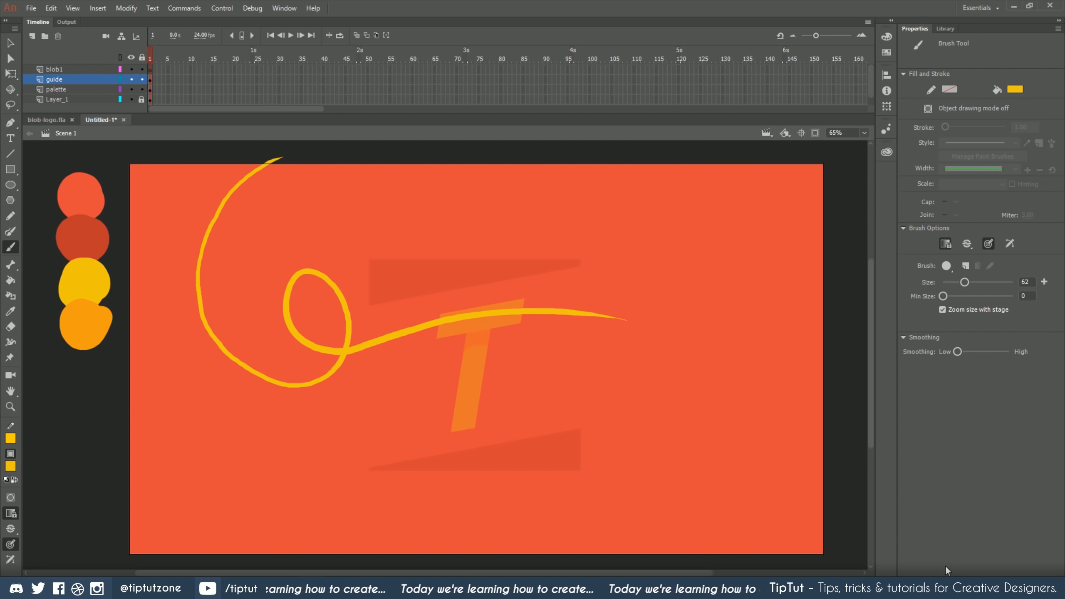
pyautogui.hotkey('ctrl', 'z')
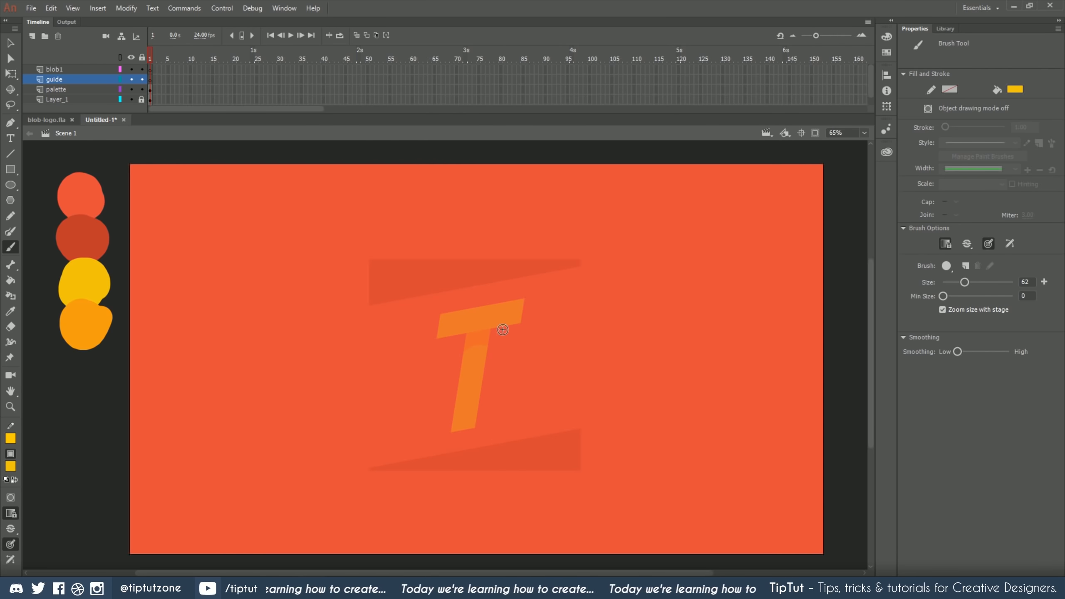
pyautogui.moveTo(547, 308); pyautogui.dragTo(415, 345)
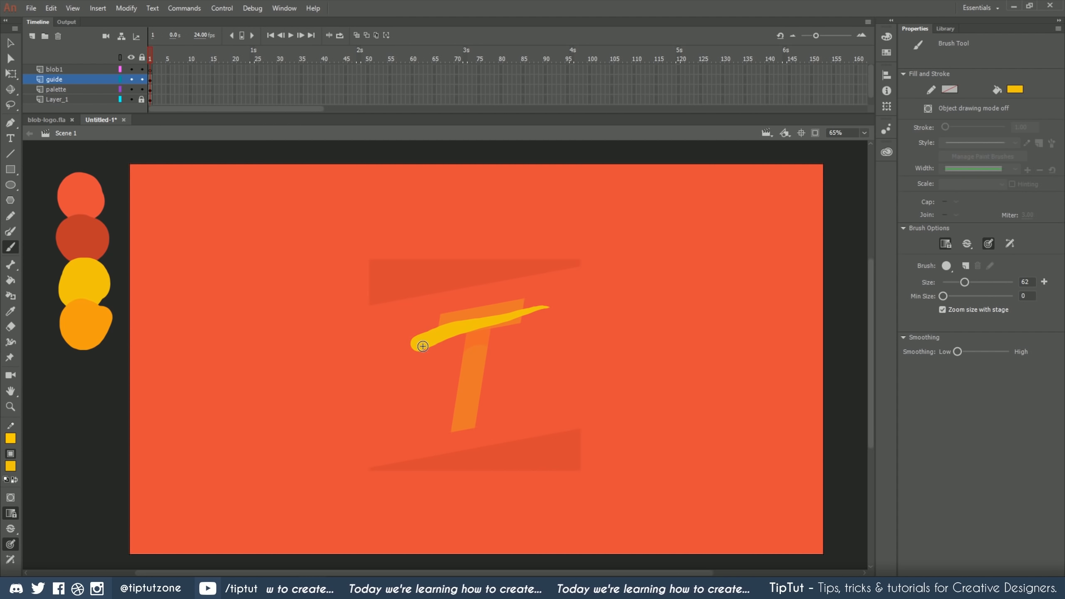
pyautogui.moveTo(481, 302); pyautogui.dragTo(456, 456)
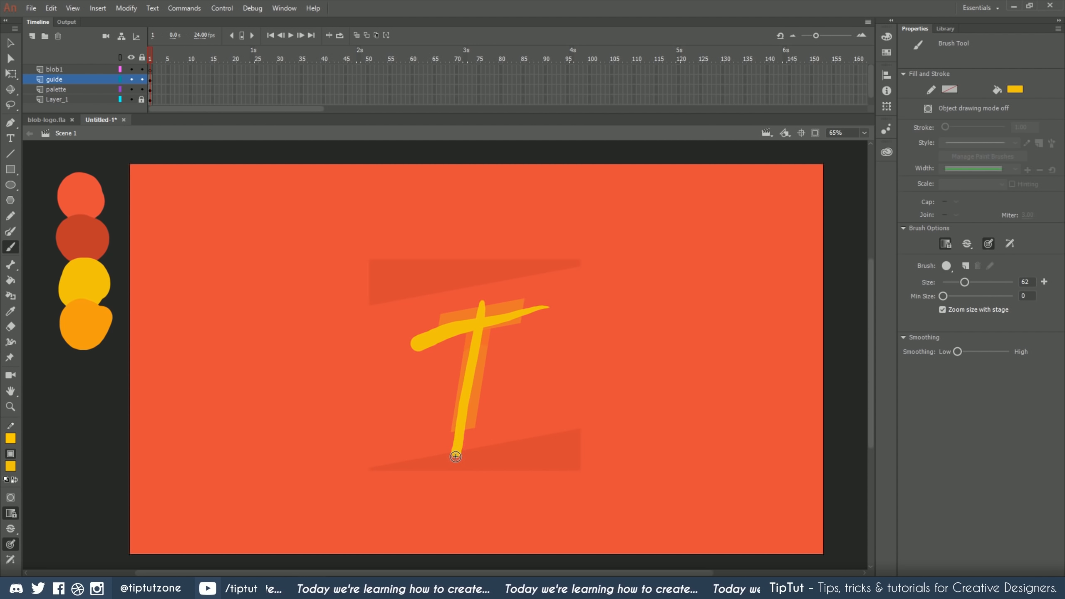
pyautogui.hotkey('ctrl', 'z')
pyautogui.hotkey('ctrl', 'z')
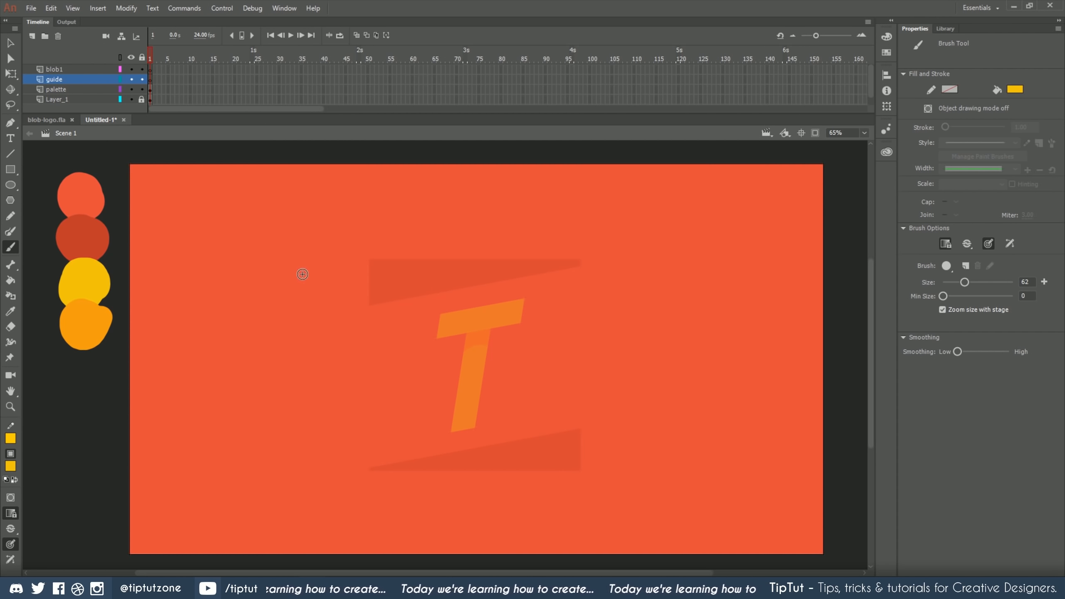
# Try a small yellow T beside the logo and a thin stroke along the T's crossbar, undoing both
pyautogui.moveTo(322, 261)
pyautogui.mouseDown()
pyautogui.moveTo(291, 269)
pyautogui.moveTo(296, 338)
pyautogui.moveTo(277, 302)
pyautogui.moveTo(292, 355)
pyautogui.mouseUp()
pyautogui.hotkey('ctrl', 'z')
pyautogui.hotkey('ctrl', 'z')
pyautogui.hotkey('ctrl', 'z')
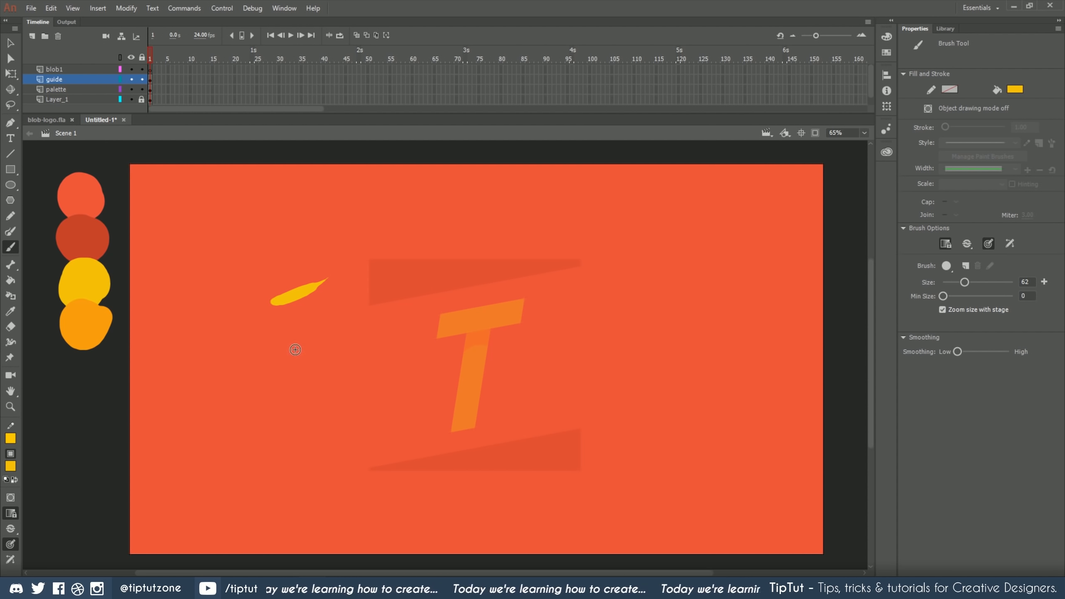
pyautogui.hotkey('ctrl', 'y')
pyautogui.hotkey('ctrl', 'z')
pyautogui.hotkey('ctrl', 'z')
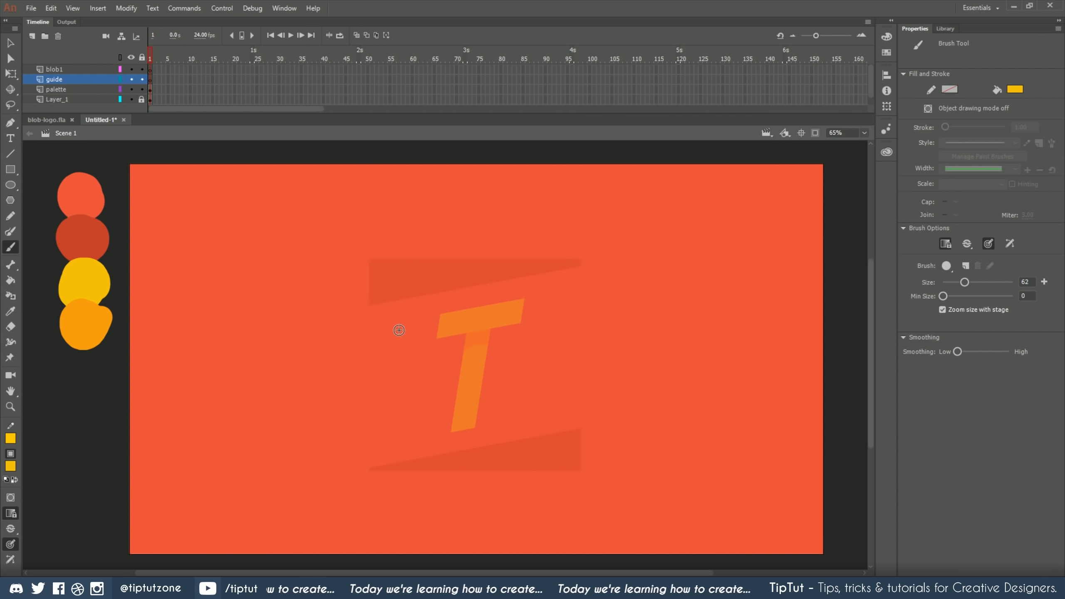
pyautogui.moveTo(407, 331); pyautogui.dragTo(576, 289)
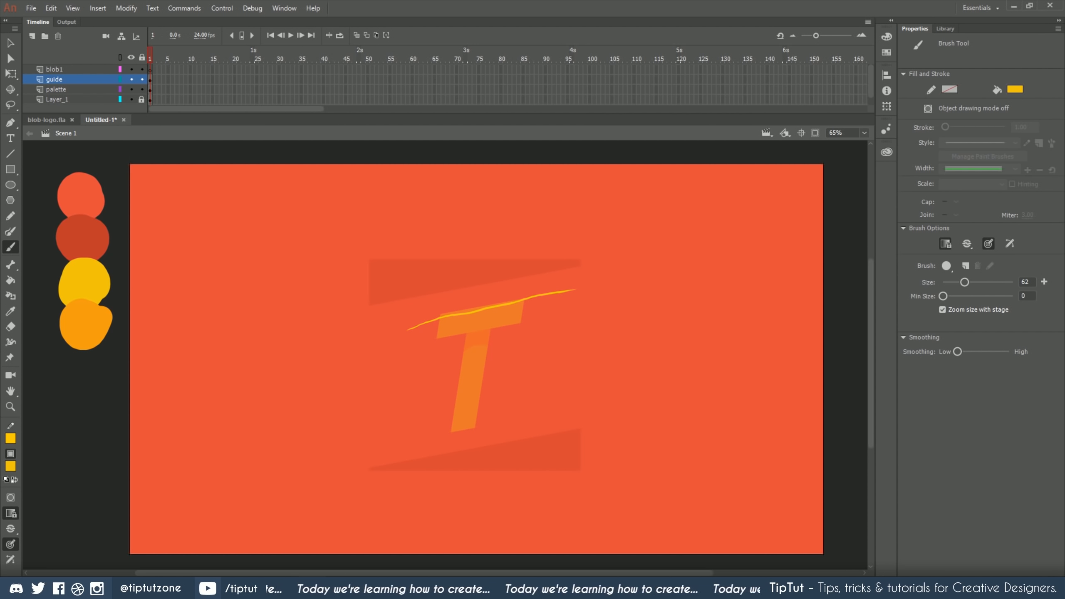
pyautogui.hotkey('ctrl', 'z')
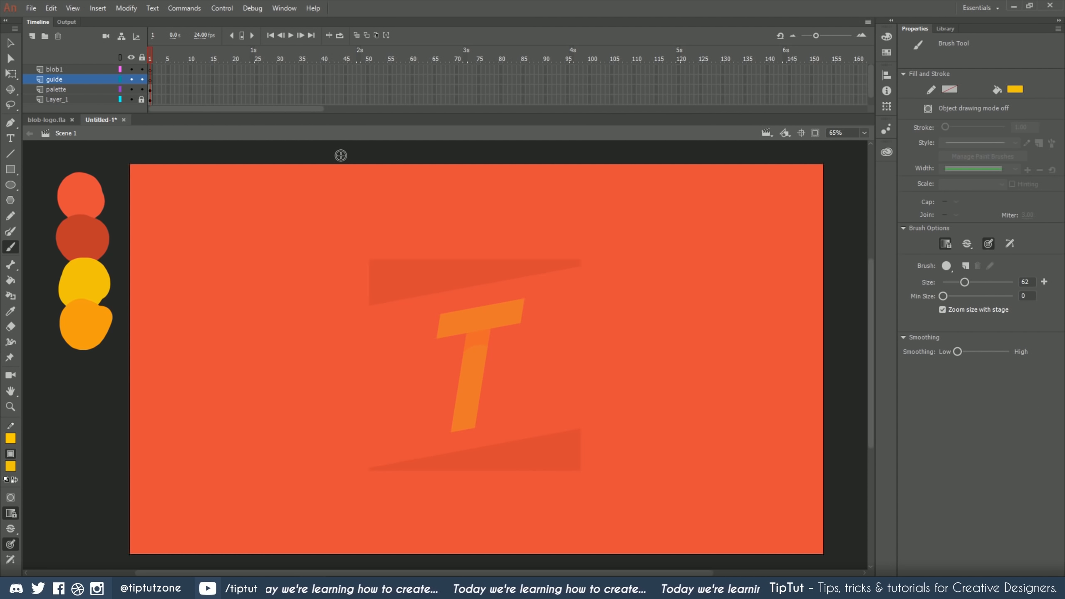
# Paint a yellow guide path curving from above the stage down beside the logo and across the T's crossbar, and nudge it slightly down
pyautogui.moveTo(341, 155)
pyautogui.mouseDown()
pyautogui.moveTo(250, 184)
pyautogui.moveTo(218, 226)
pyautogui.moveTo(215, 294)
pyautogui.moveTo(238, 327)
pyautogui.moveTo(273, 348)
pyautogui.moveTo(319, 356)
pyautogui.moveTo(517, 303)
pyautogui.moveTo(628, 293)
pyautogui.mouseUp()
pyautogui.click(17, 46)
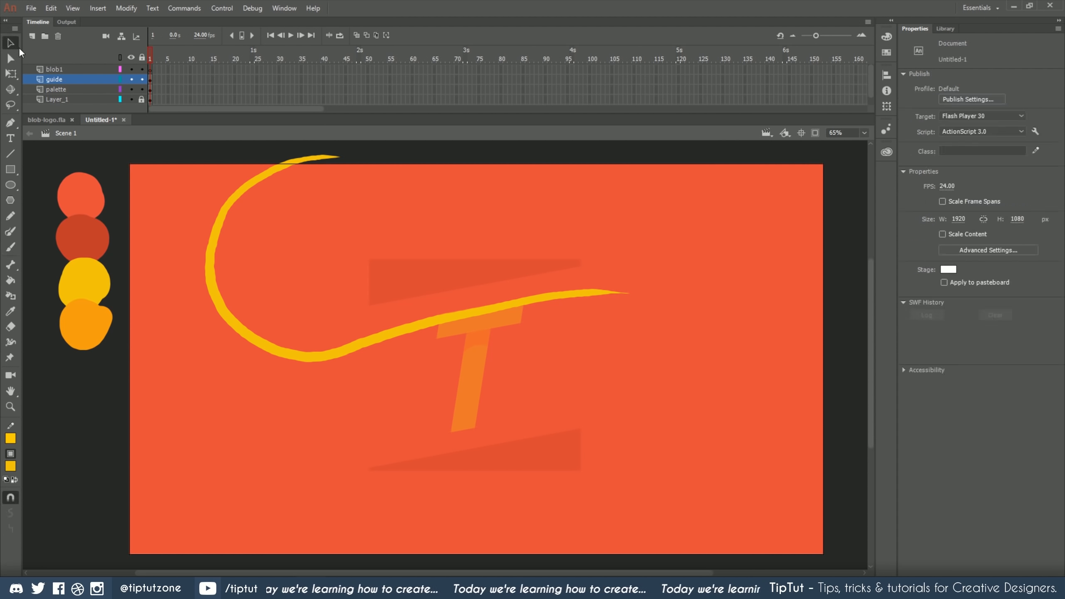
pyautogui.click(217, 222)
pyautogui.moveTo(215, 223); pyautogui.dragTo(216, 231)
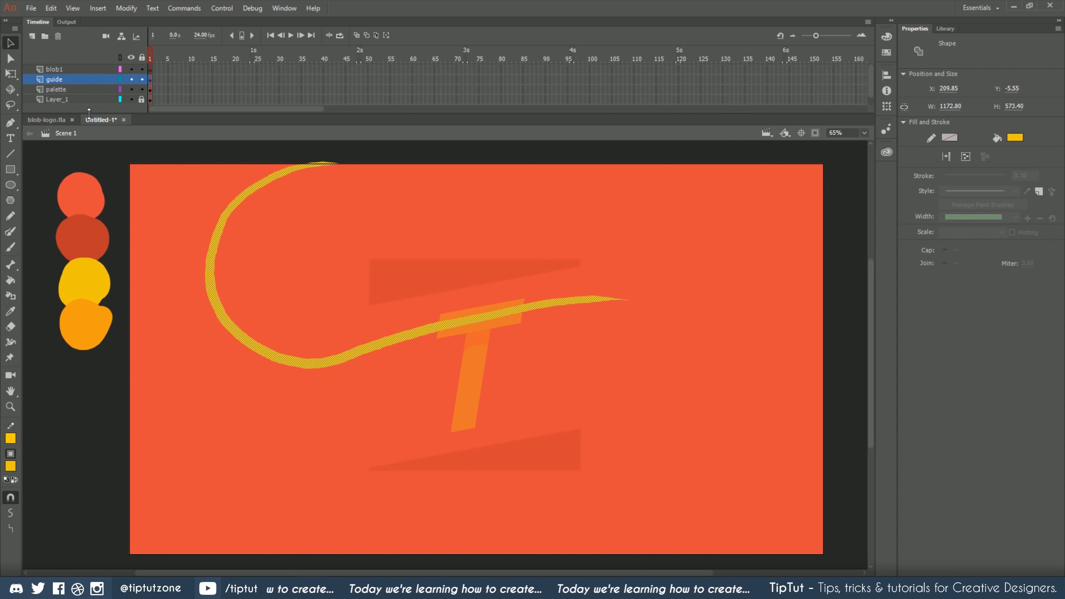
# Lock the guide layer and display its artwork as outlines
pyautogui.click(141, 79)
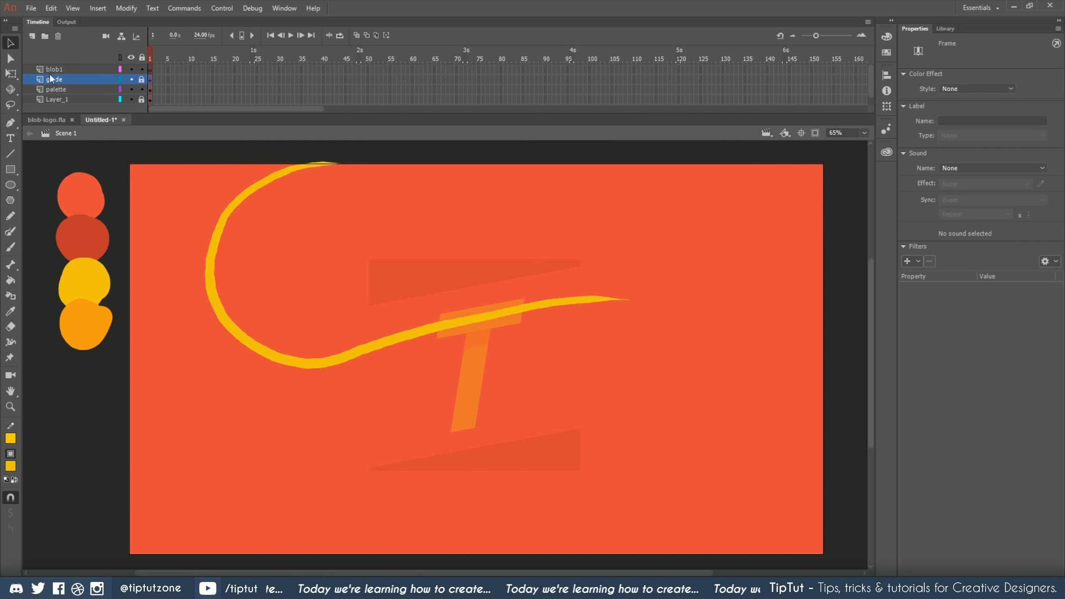
pyautogui.click(120, 79)
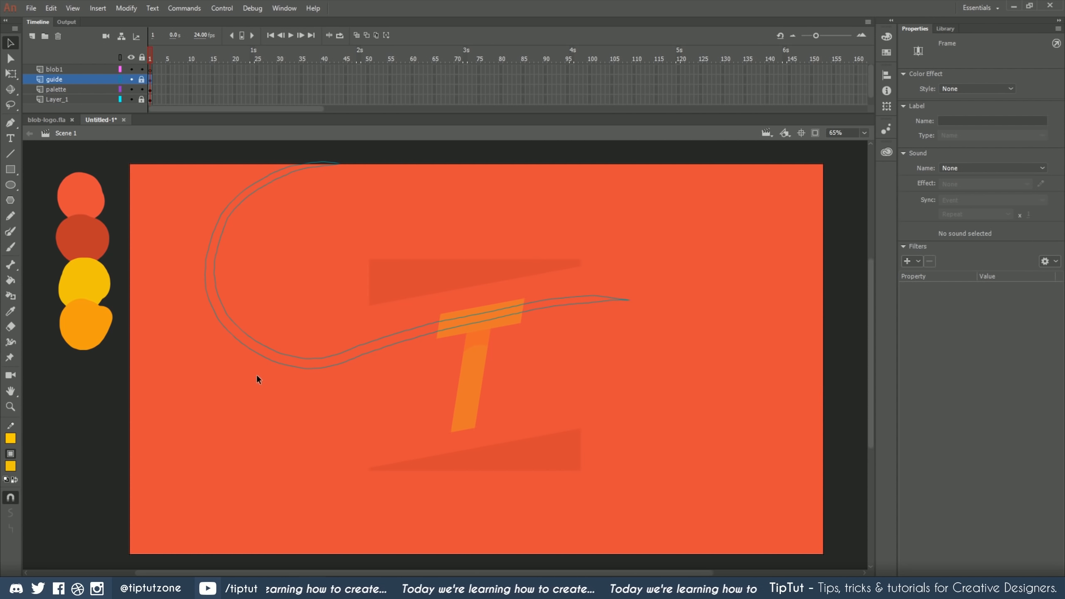
# Enlarge the timeline to fit all the layers and make blob1 the active layer for painting with the Brush tool
pyautogui.press('b')
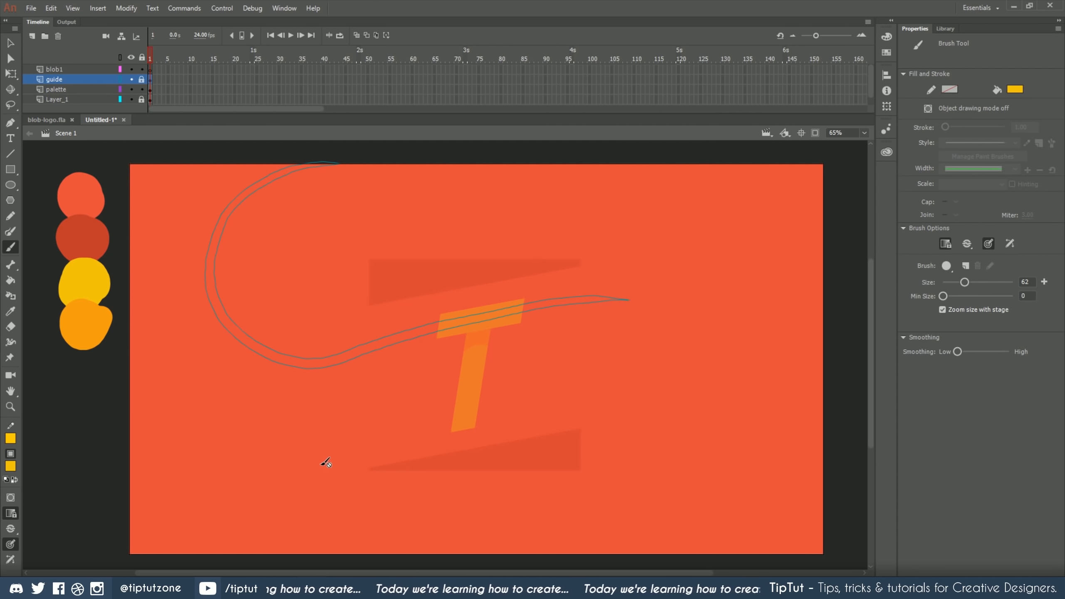
pyautogui.click(56, 71)
pyautogui.click(57, 80)
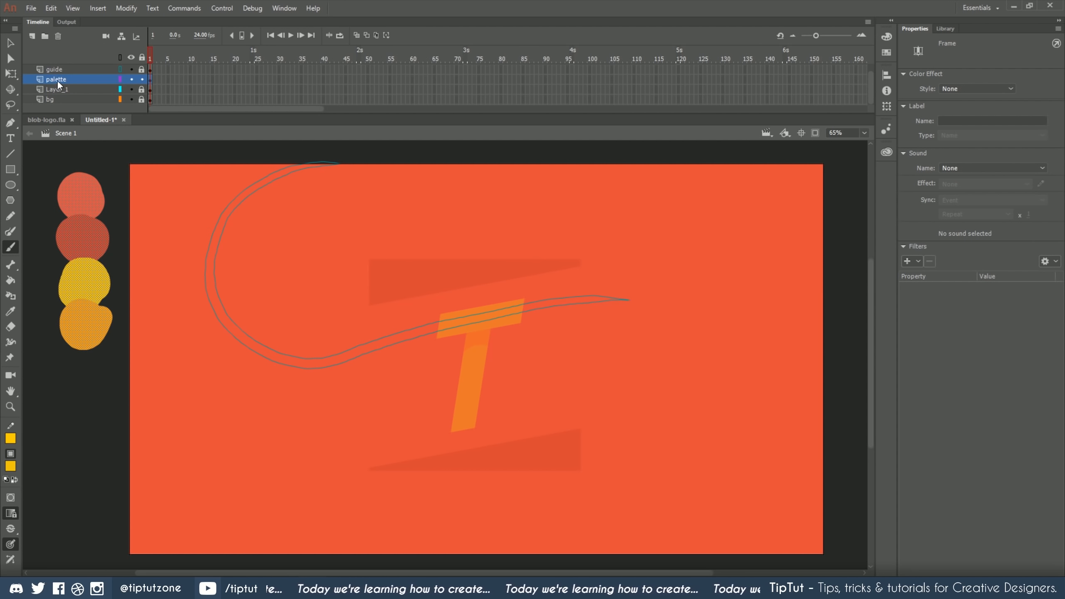
pyautogui.click(58, 70)
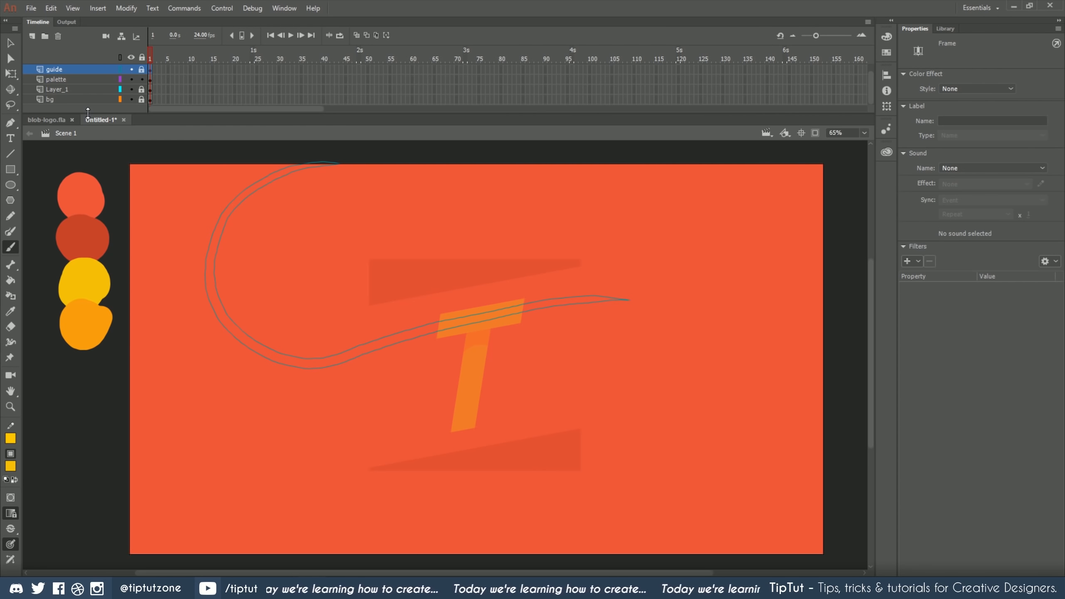
pyautogui.moveTo(88, 112); pyautogui.dragTo(88, 126)
pyautogui.click(67, 69)
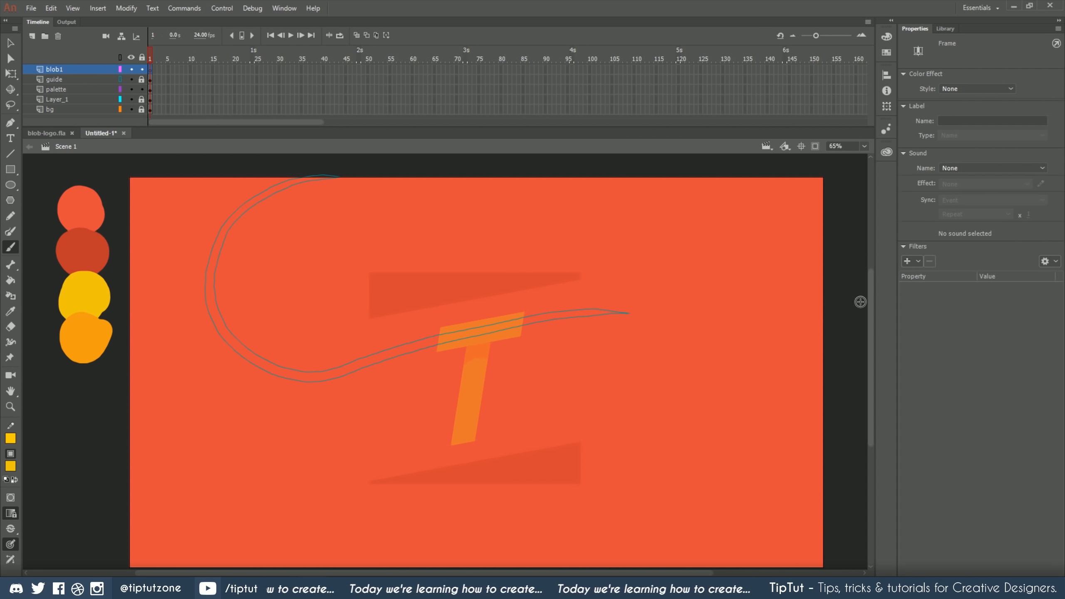
pyautogui.press('b')
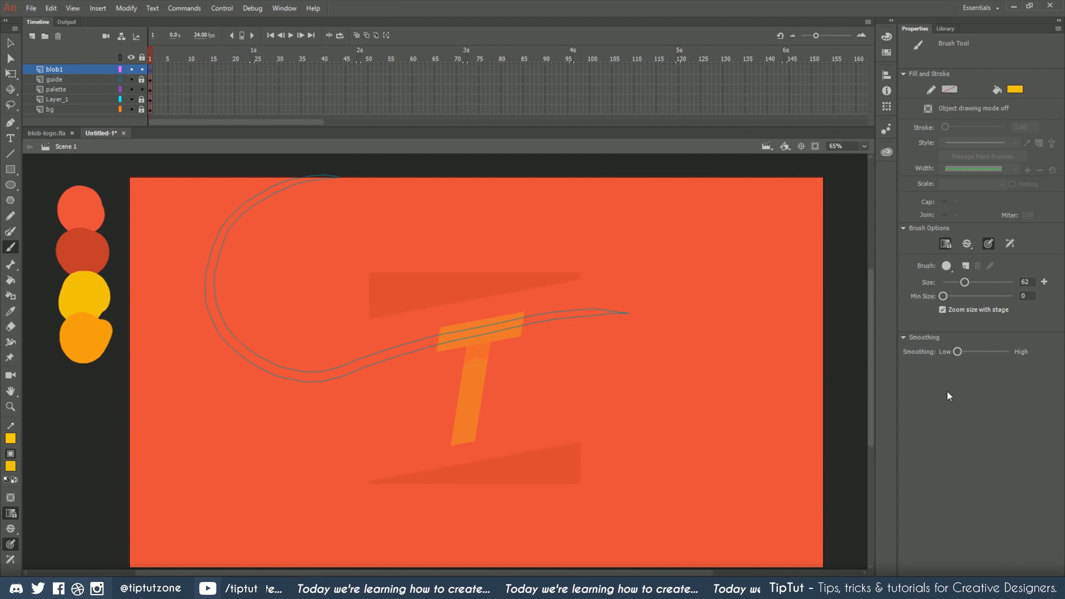
# Try freehand yellow blob strokes around the lower bend of the guide path with the lowest brush smoothing, inspecting their edges up close
pyautogui.moveTo(246, 450)
pyautogui.mouseDown()
pyautogui.moveTo(237, 445)
pyautogui.moveTo(268, 444)
pyautogui.moveTo(328, 335)
pyautogui.moveTo(277, 338)
pyautogui.moveTo(247, 357)
pyautogui.mouseUp()
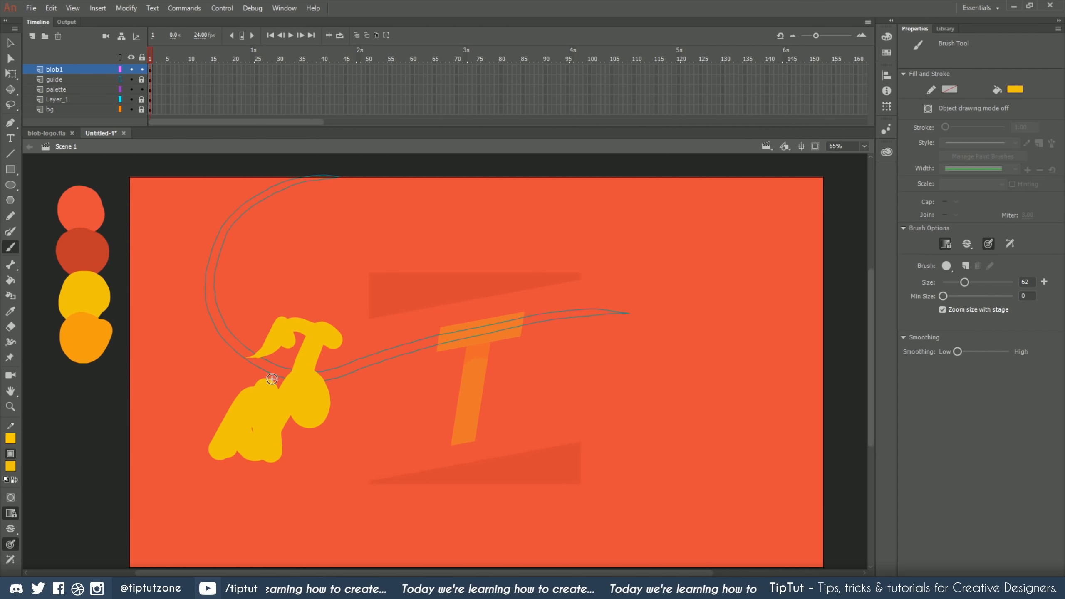
pyautogui.moveTo(217, 395)
pyautogui.mouseDown()
pyautogui.moveTo(195, 369)
pyautogui.moveTo(193, 324)
pyautogui.mouseUp()
pyautogui.hotkey('ctrl', '=')
pyautogui.hotkey('ctrl', '=')
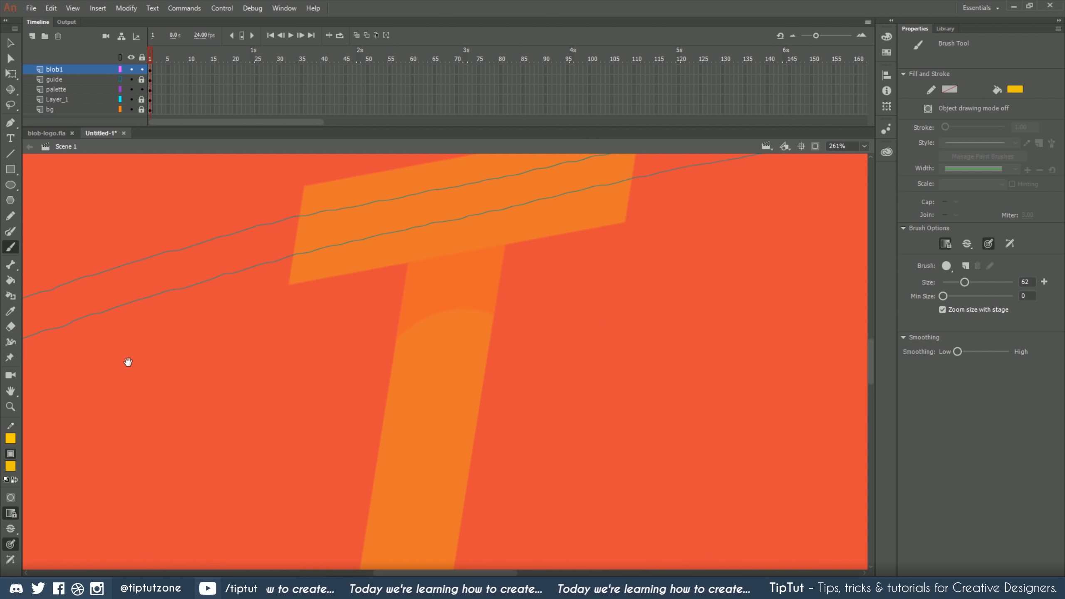
pyautogui.moveTo(128, 363); pyautogui.dragTo(556, 472)
pyautogui.moveTo(209, 423)
pyautogui.mouseDown()
pyautogui.moveTo(543, 362)
pyautogui.moveTo(369, 382)
pyautogui.mouseUp()
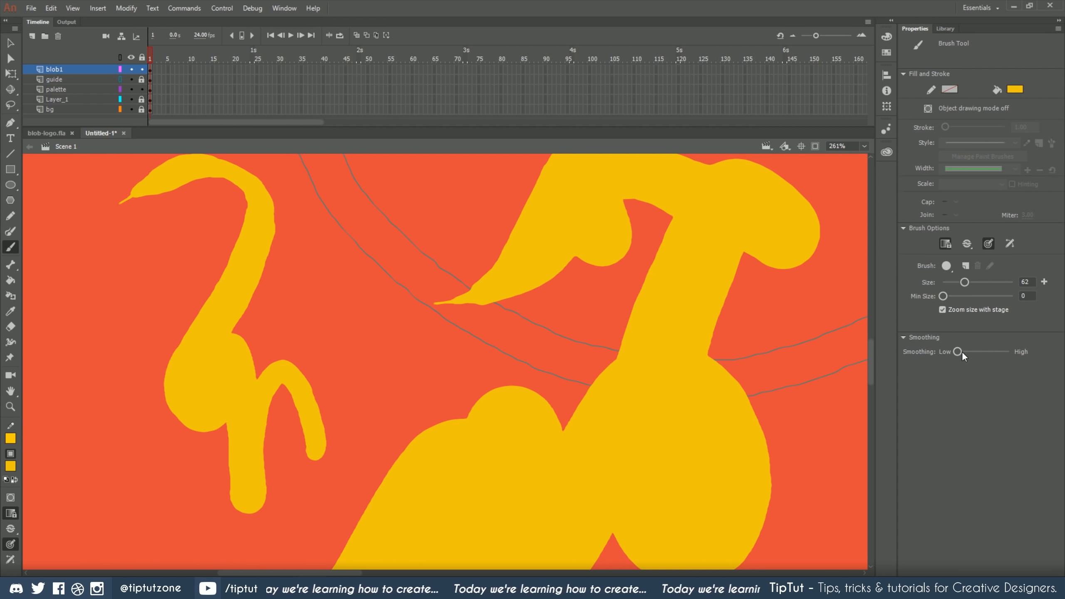
# Try a brush stroke at the highest smoothing, undo all the test strokes and return the smoothing to its lowest setting
pyautogui.moveTo(958, 352); pyautogui.dragTo(1008, 352)
pyautogui.moveTo(334, 366)
pyautogui.mouseDown()
pyautogui.moveTo(349, 286)
pyautogui.moveTo(271, 246)
pyautogui.mouseUp()
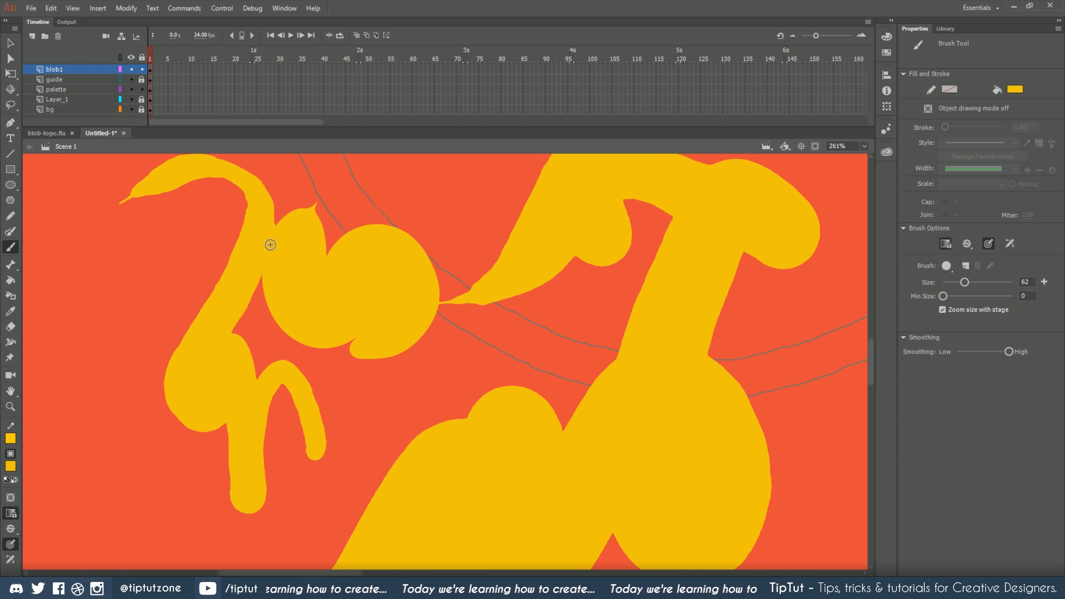
pyautogui.hotkey('ctrl', 'z')
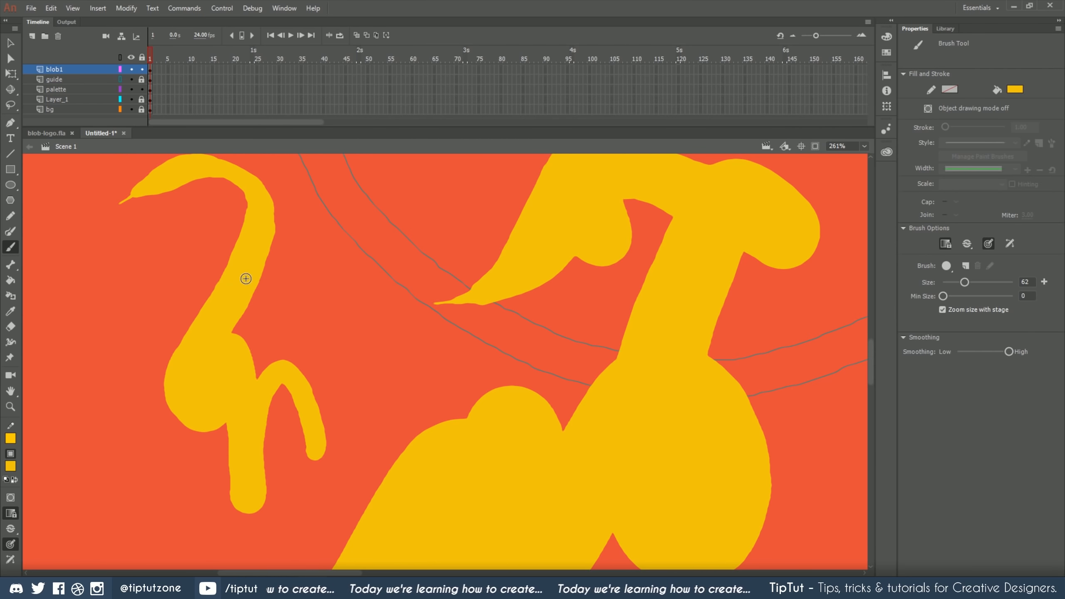
pyautogui.hotkey('ctrl', 'z')
pyautogui.hotkey('ctrl', 'z')
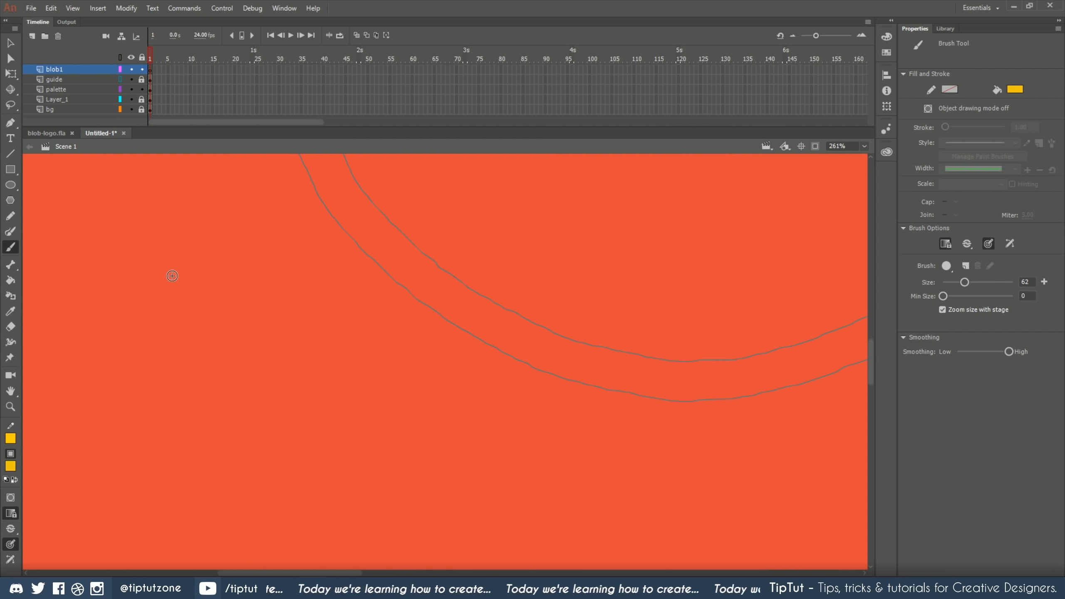
pyautogui.hotkey('ctrl', '-')
pyautogui.hotkey('ctrl', '-')
pyautogui.hotkey('ctrl', '-')
pyautogui.hotkey('ctrl', '=')
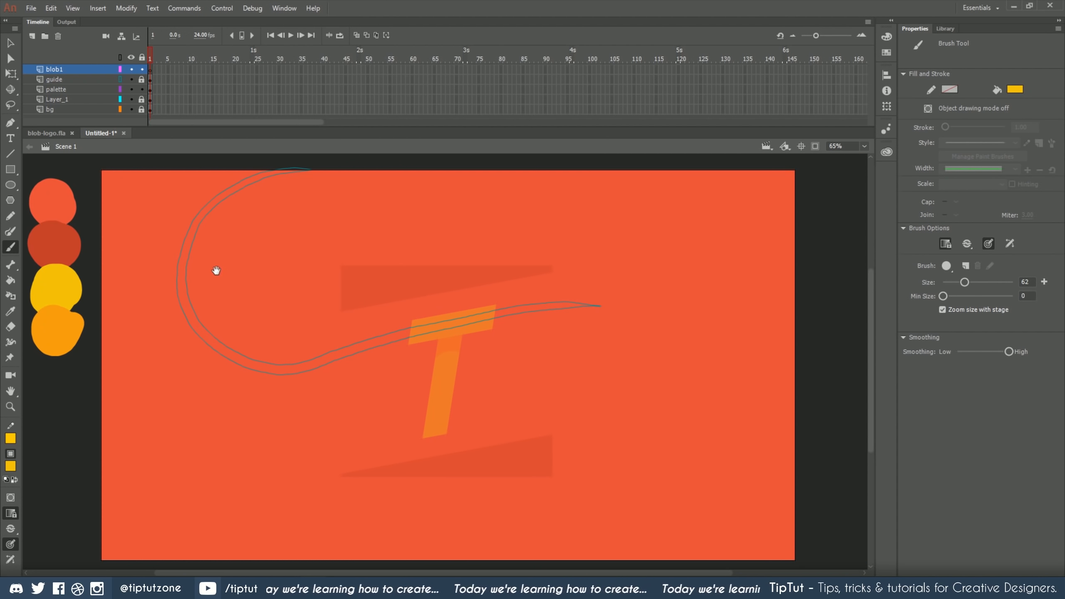
pyautogui.moveTo(214, 269); pyautogui.dragTo(342, 345)
pyautogui.moveTo(1009, 351); pyautogui.dragTo(957, 352)
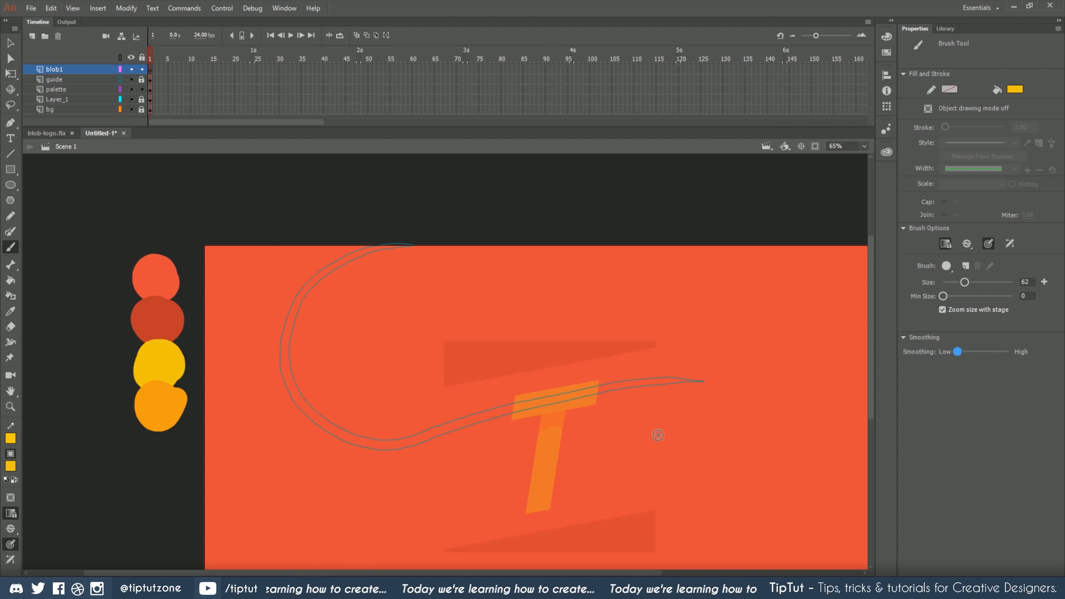
# Try a brush size of 30 with a yellow stroke along the guide path, and undo the stroke
pyautogui.click(1034, 282)
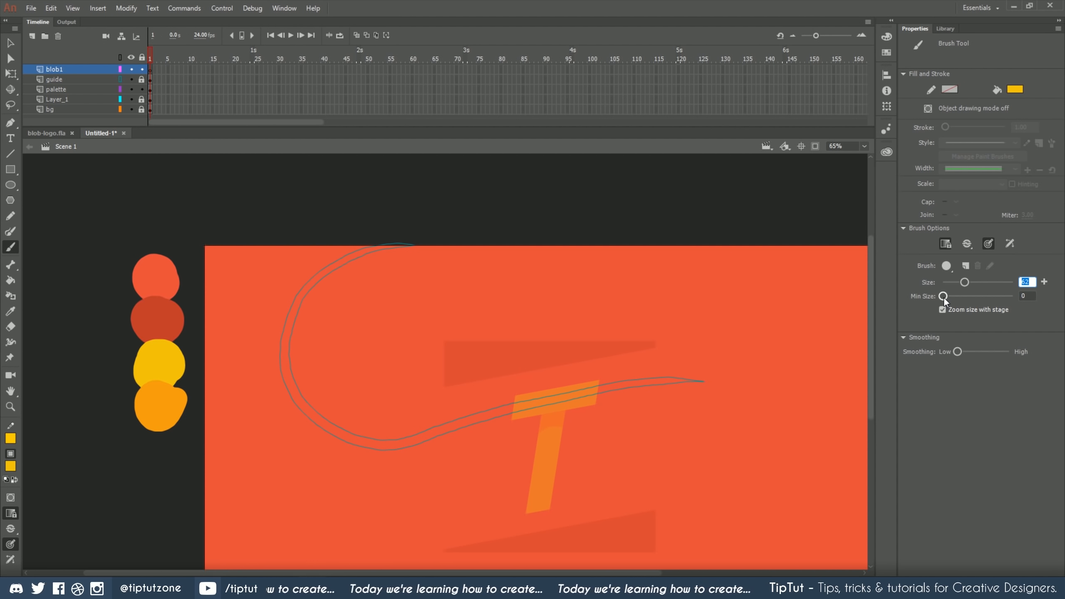
pyautogui.write('30')
pyautogui.press('Return')
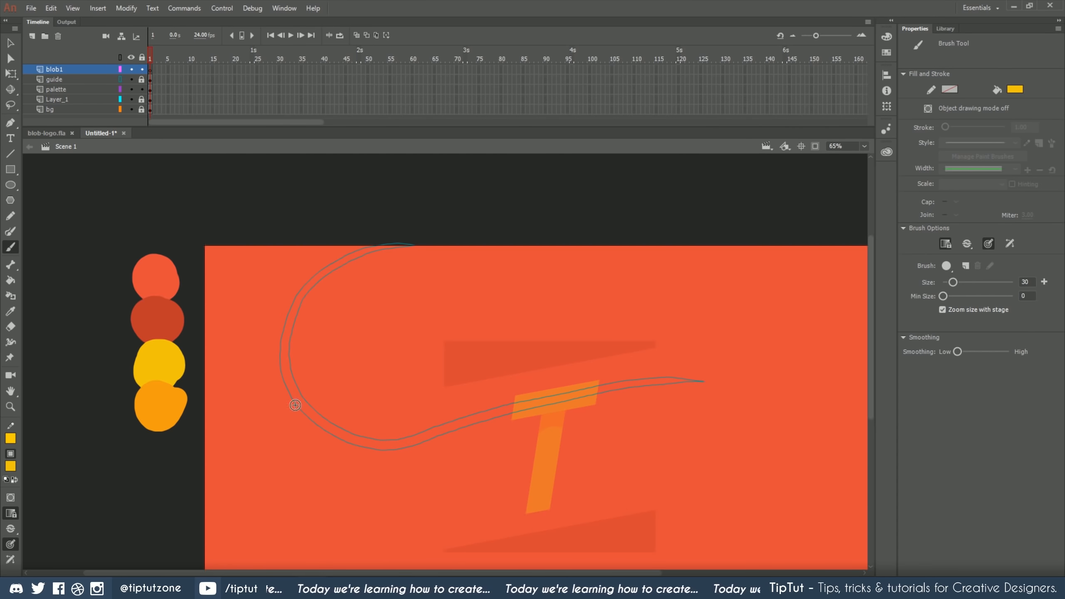
pyautogui.moveTo(290, 341)
pyautogui.mouseDown()
pyautogui.moveTo(321, 425)
pyautogui.moveTo(531, 431)
pyautogui.mouseUp()
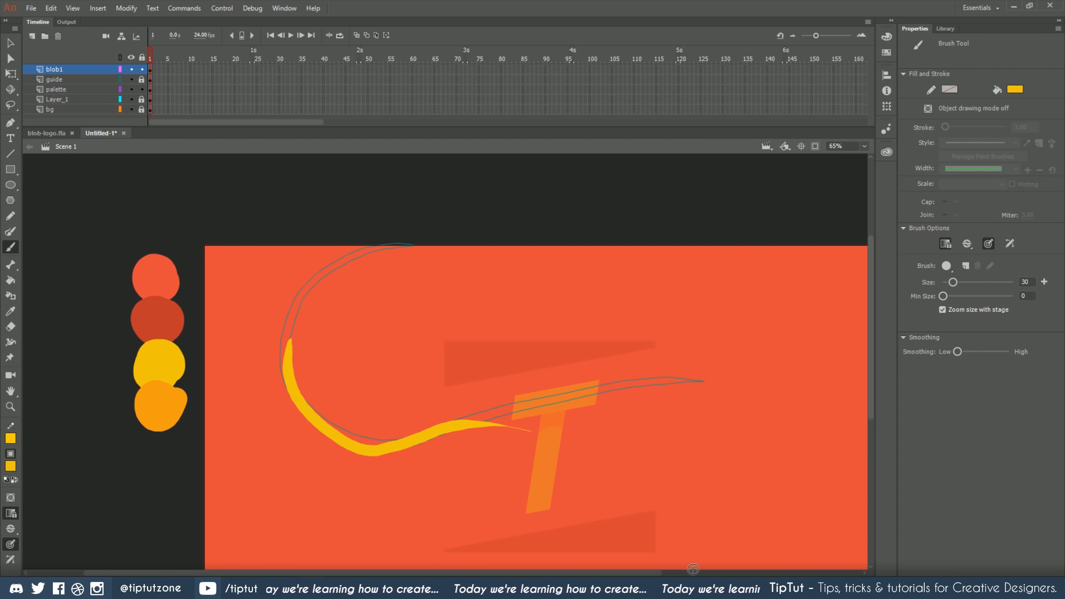
pyautogui.hotkey('ctrl', 'z')
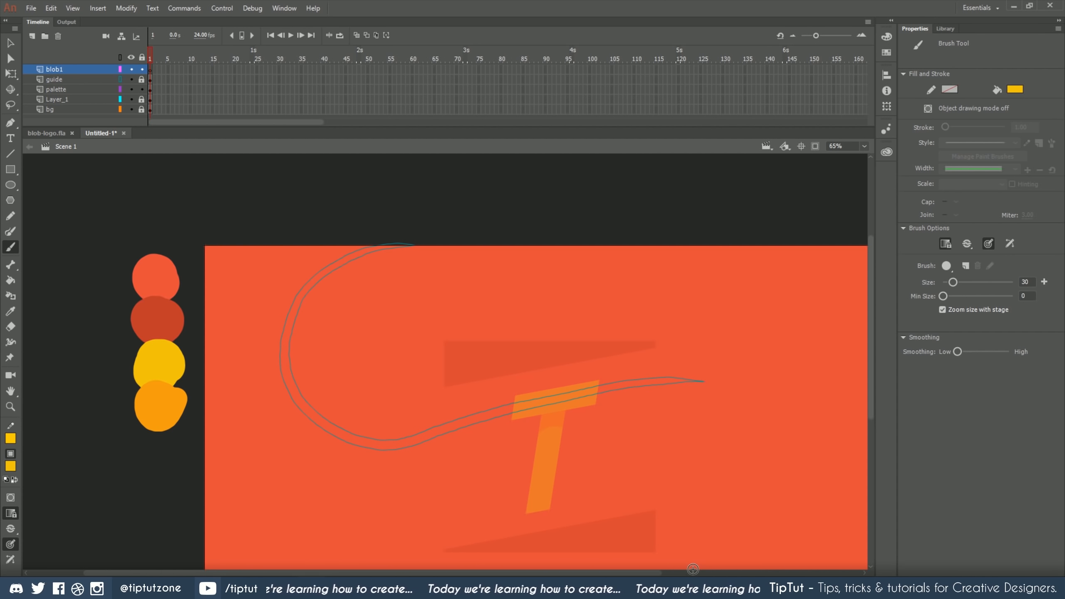
# Set the brush size to 45 and test it with a yellow stroke over the T's crossbar, undoing the stroke
pyautogui.click(1031, 281)
pyautogui.write('45')
pyautogui.press('Return')
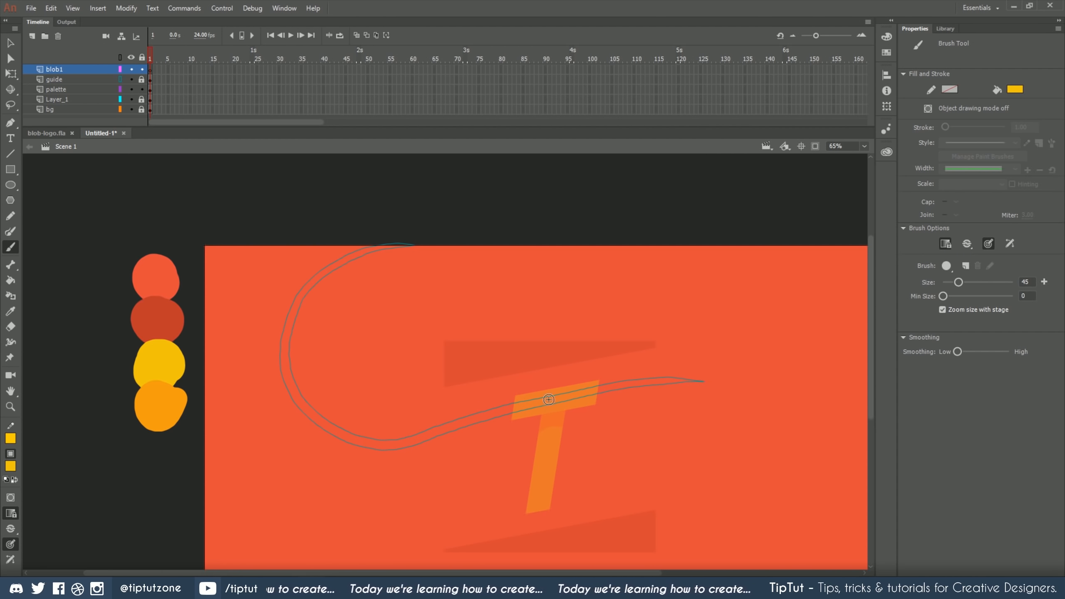
pyautogui.moveTo(578, 398)
pyautogui.mouseDown()
pyautogui.moveTo(528, 400)
pyautogui.moveTo(568, 398)
pyautogui.moveTo(512, 409)
pyautogui.mouseUp()
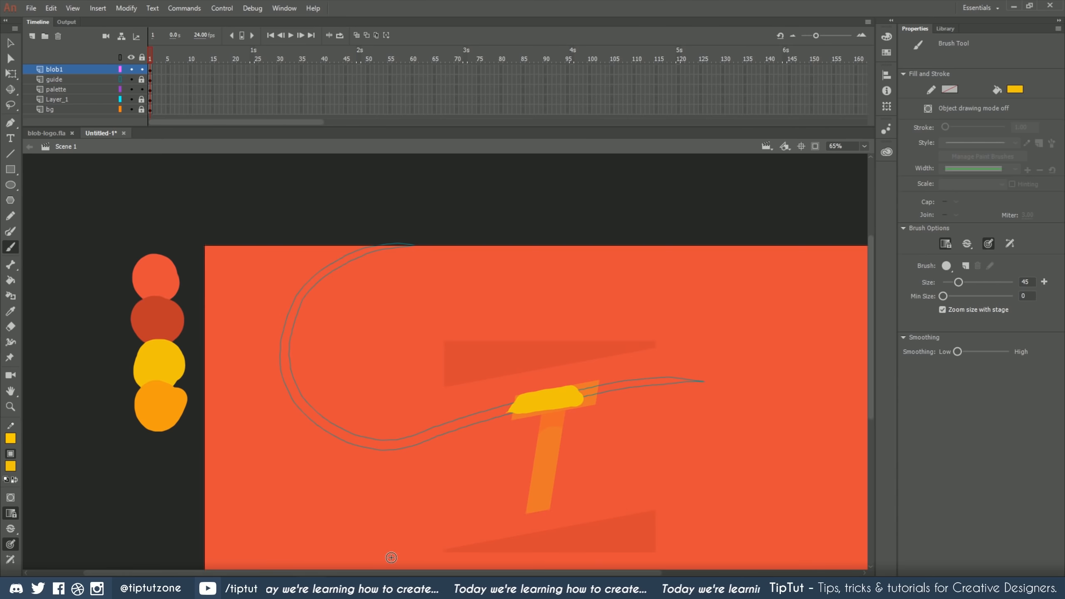
pyautogui.hotkey('ctrl', 'z')
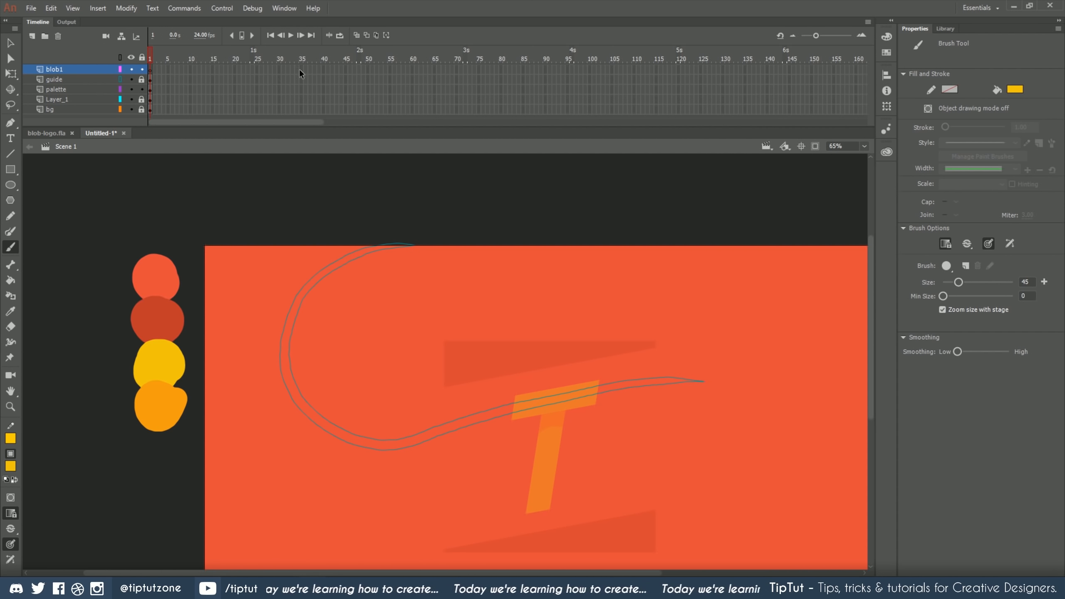
# Extend the frames of all layers to frame 70
pyautogui.moveTo(459, 107); pyautogui.dragTo(458, 108)
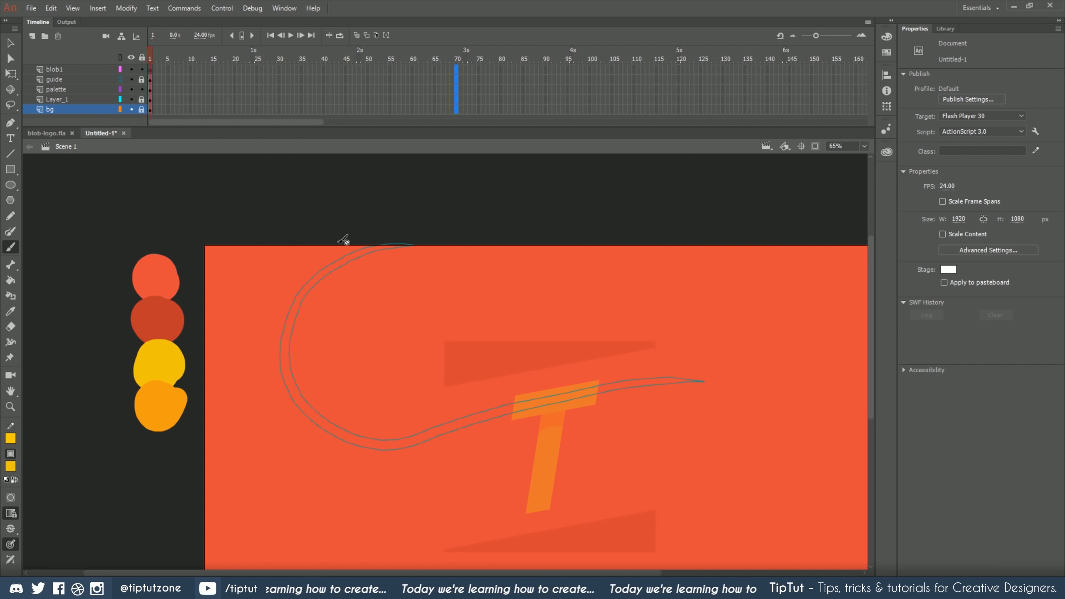
pyautogui.press('F5')
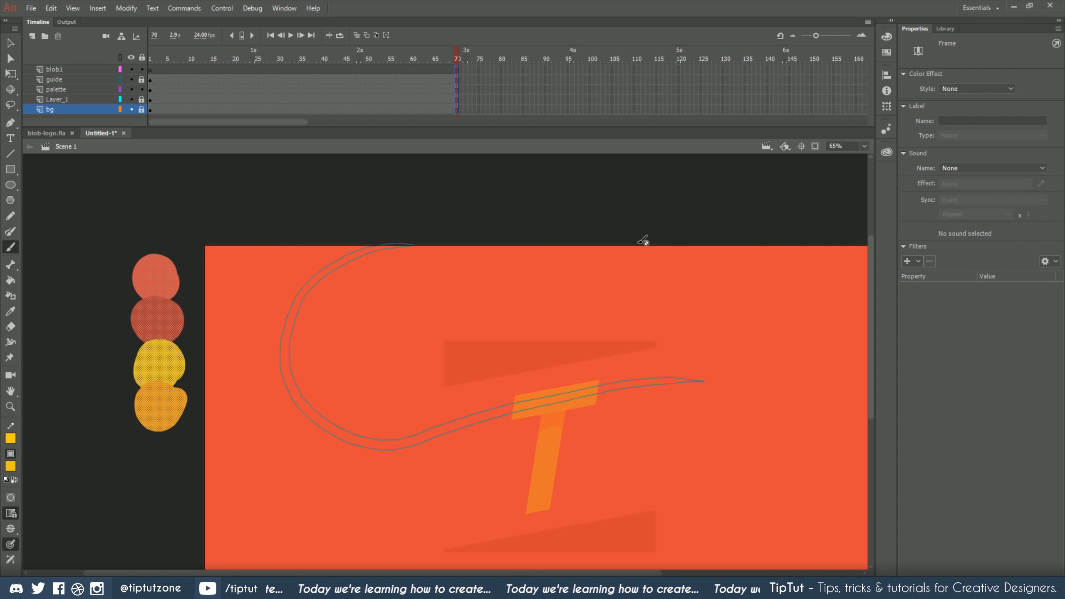
pyautogui.moveTo(244, 418); pyautogui.dragTo(174, 328)
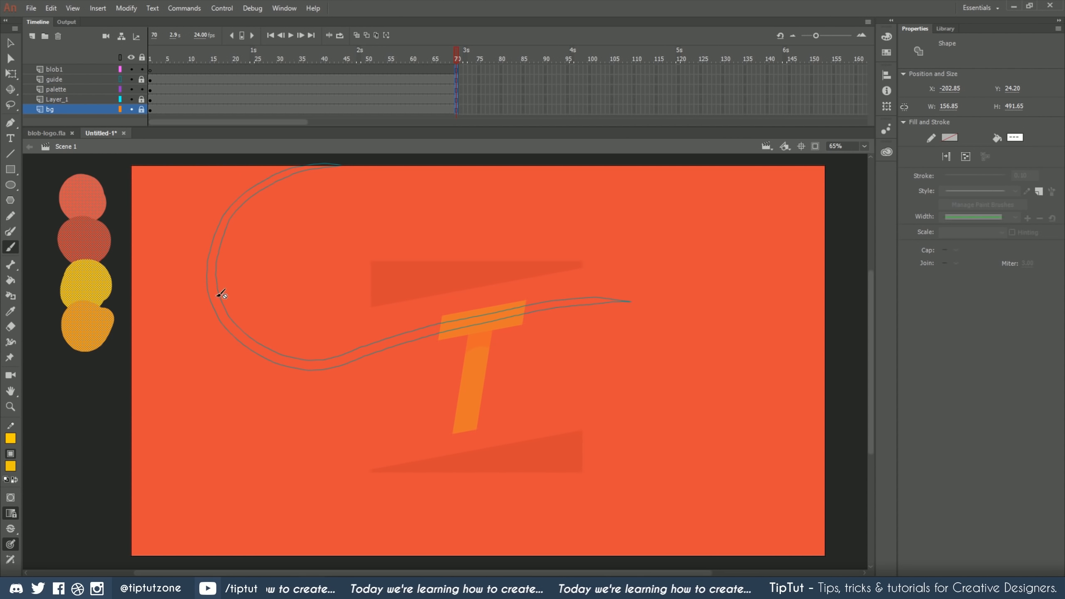
pyautogui.moveTo(200, 293); pyautogui.dragTo(203, 296)
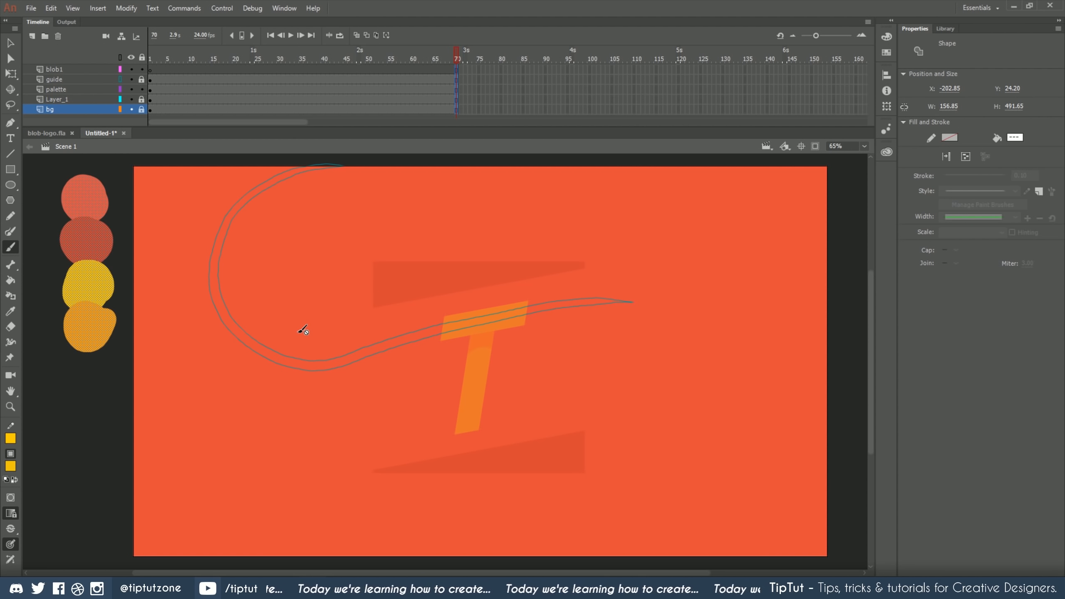
# Insert blank keyframes on every second frame of the blob1 layer up to frame 37
pyautogui.click(60, 70)
pyautogui.click(151, 70)
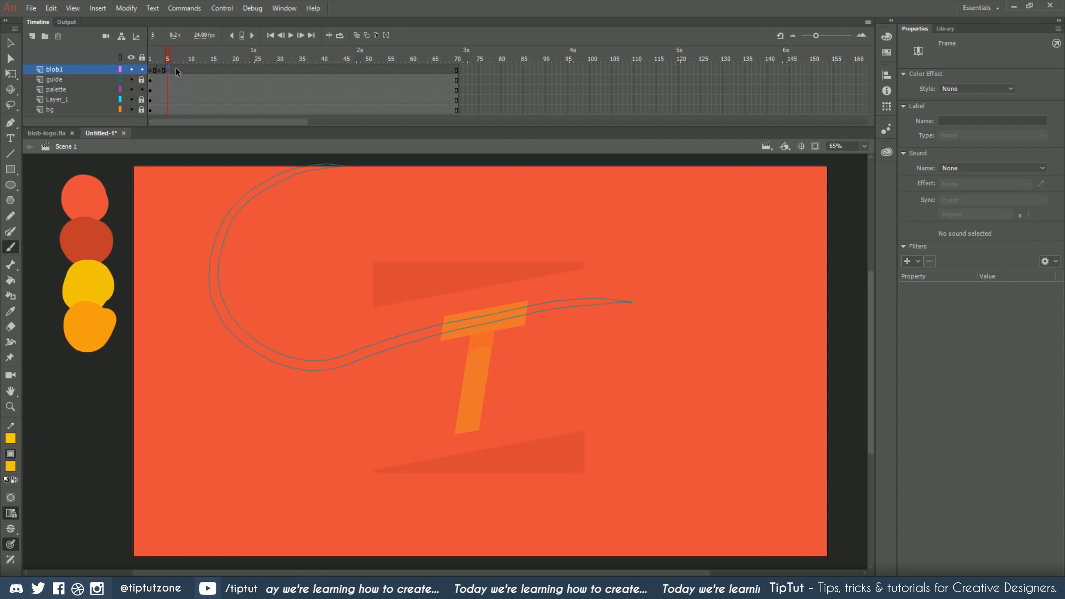
pyautogui.click(196, 67)
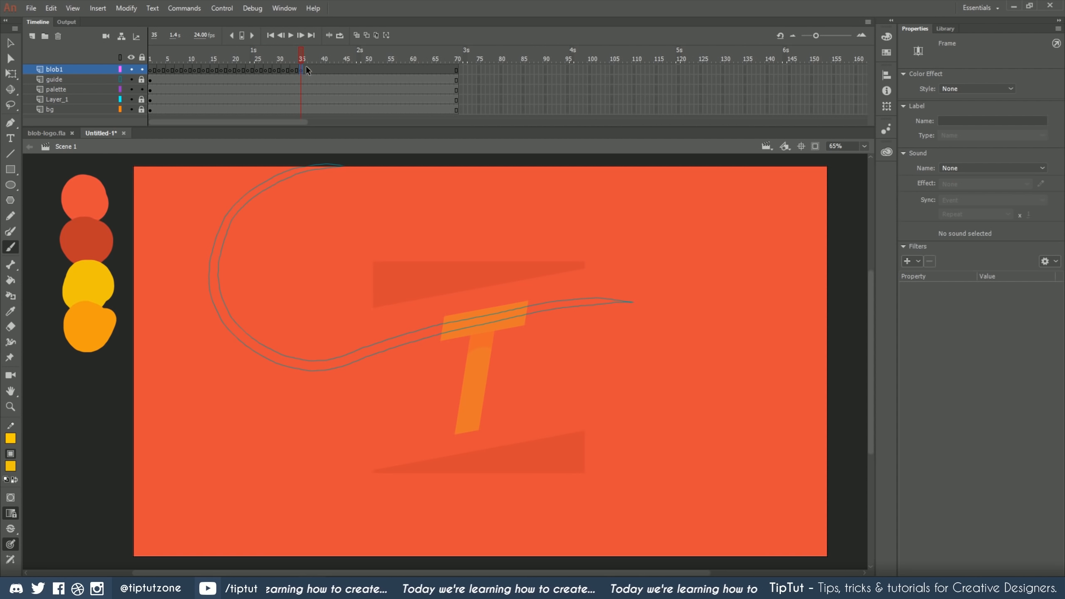
# Add a layer named blob2 above blob1 and copy blob1's blank keyframes from frames 1 to 37 onto it
pyautogui.click(32, 37)
pyautogui.doubleClick(55, 69)
pyautogui.write('bl')
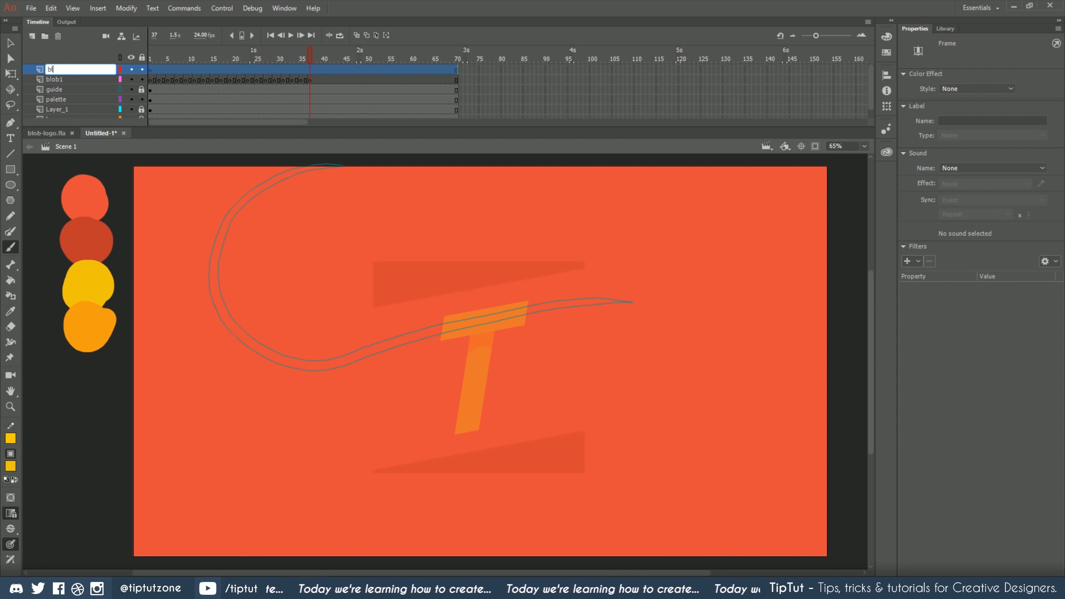
pyautogui.write('ob2')
pyautogui.press('Return')
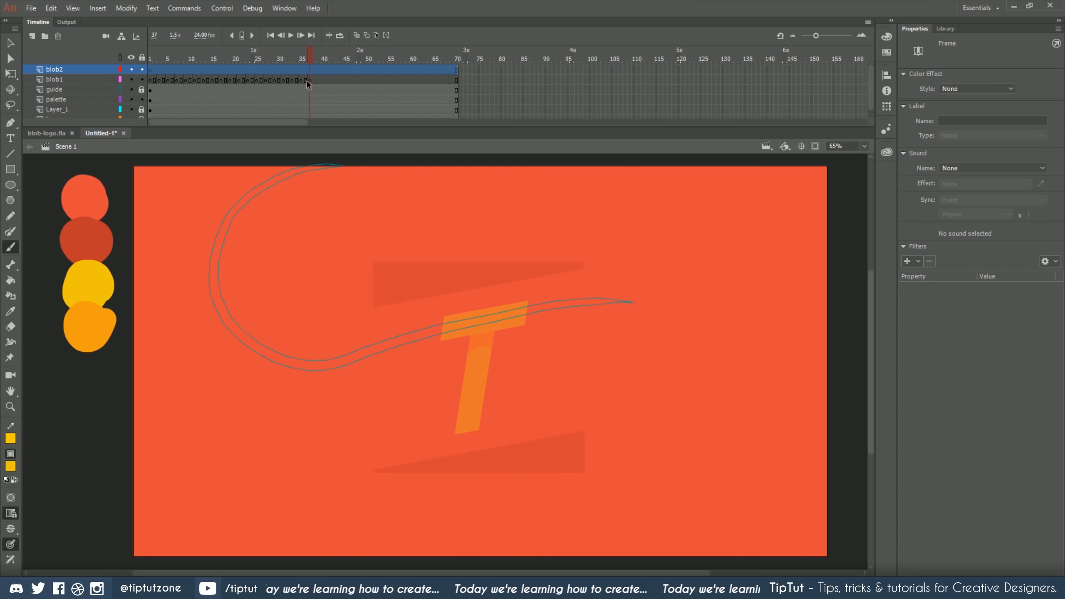
pyautogui.moveTo(310, 80); pyautogui.dragTo(151, 71)
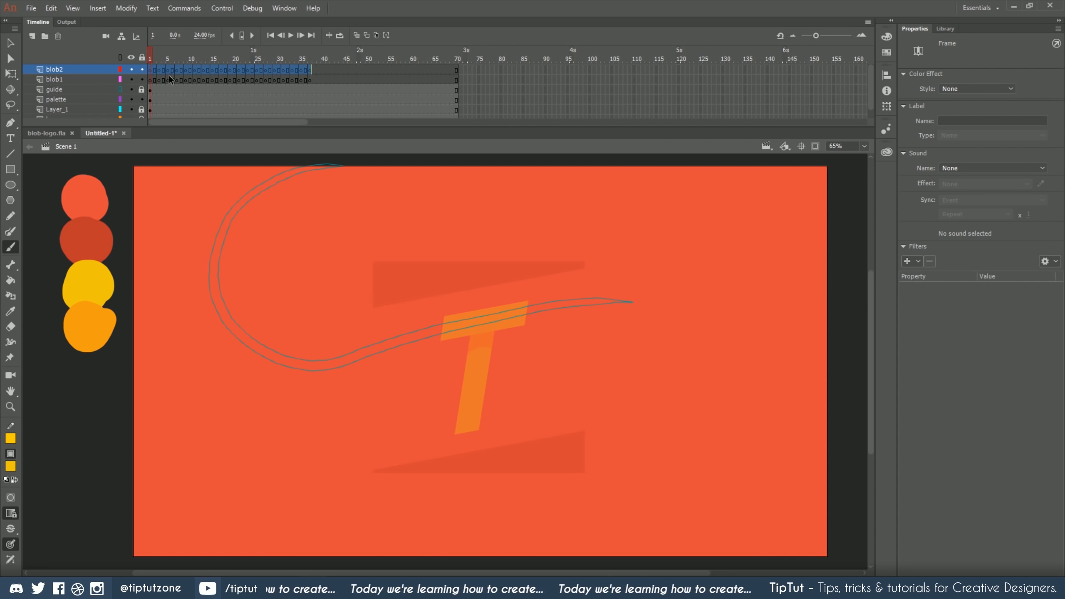
# Make the first frame of the blob1 layer active and sample the yellow swatch as the fill colour
pyautogui.click(152, 79)
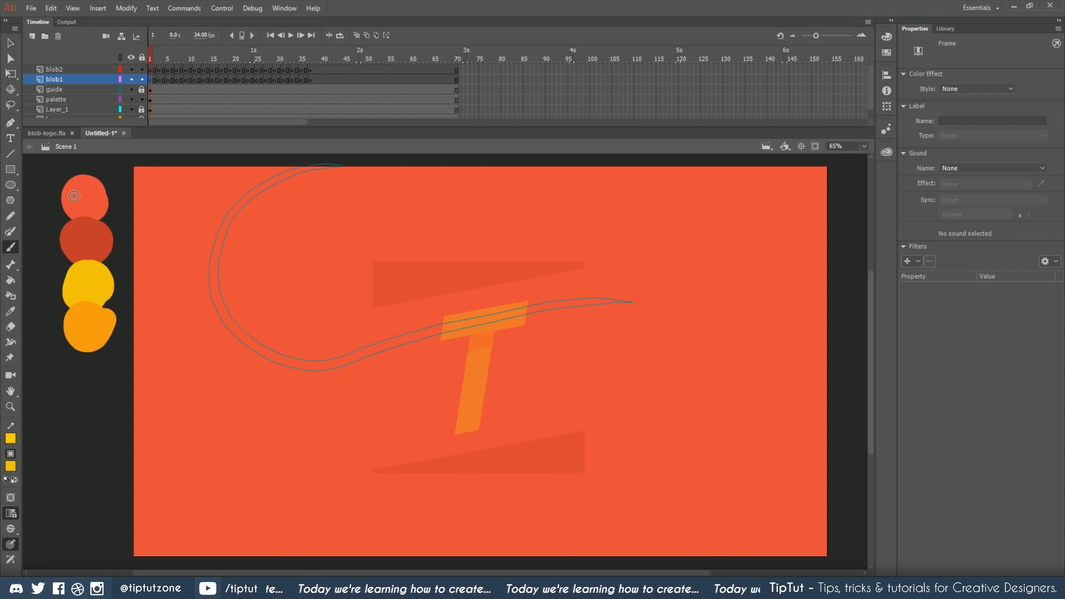
pyautogui.press('i')
pyautogui.click(87, 282)
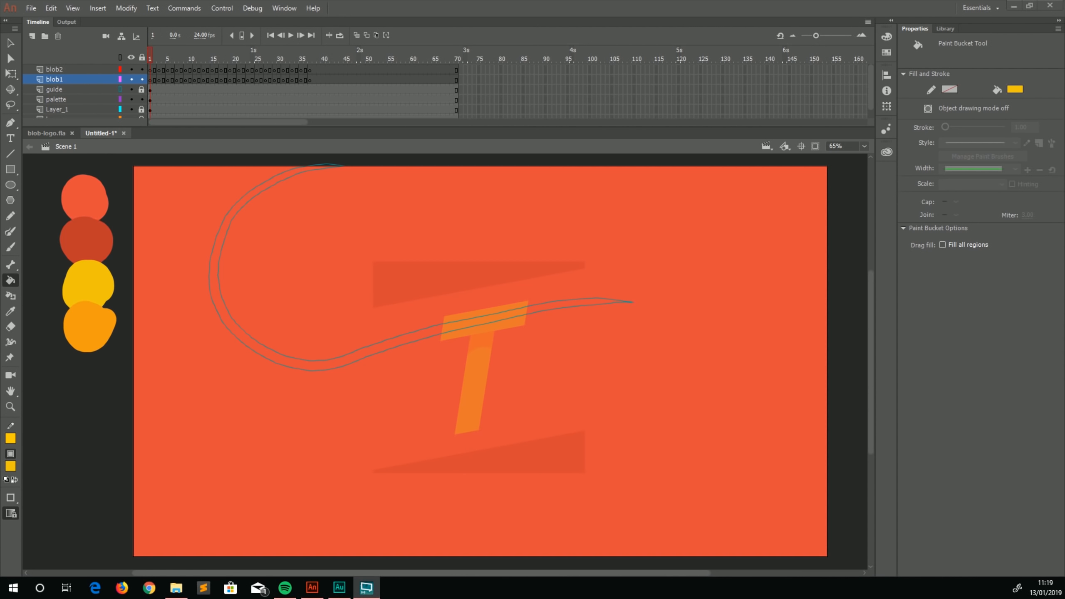
# Activate the Brush tool, test it with a long S-shaped stroke across the stage, and undo the stroke
pyautogui.click(11, 248)
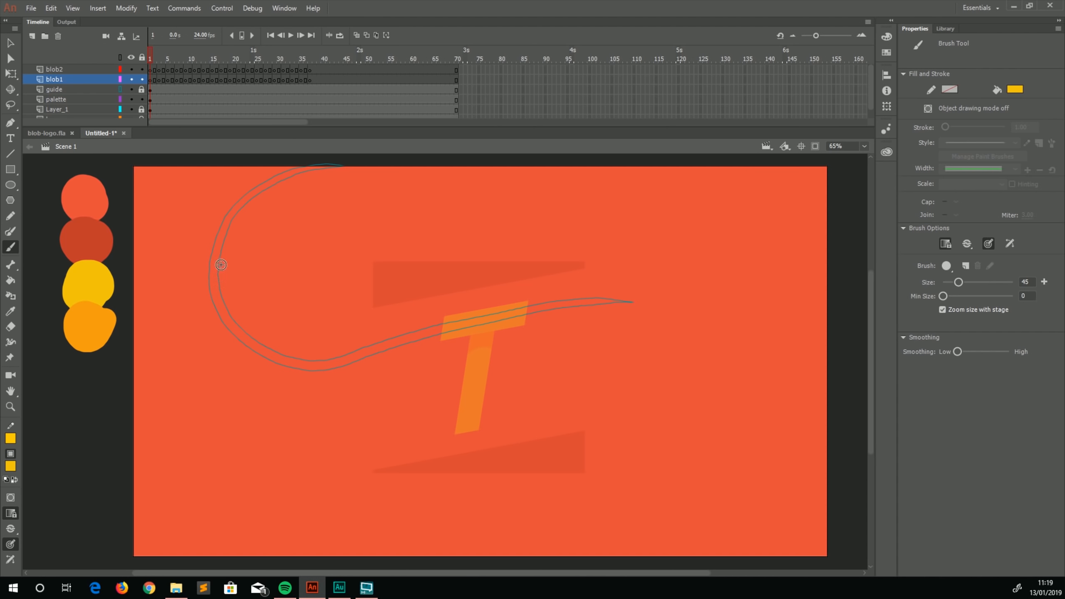
pyautogui.moveTo(213, 222)
pyautogui.mouseDown()
pyautogui.moveTo(184, 277)
pyautogui.moveTo(355, 285)
pyautogui.moveTo(463, 448)
pyautogui.mouseUp()
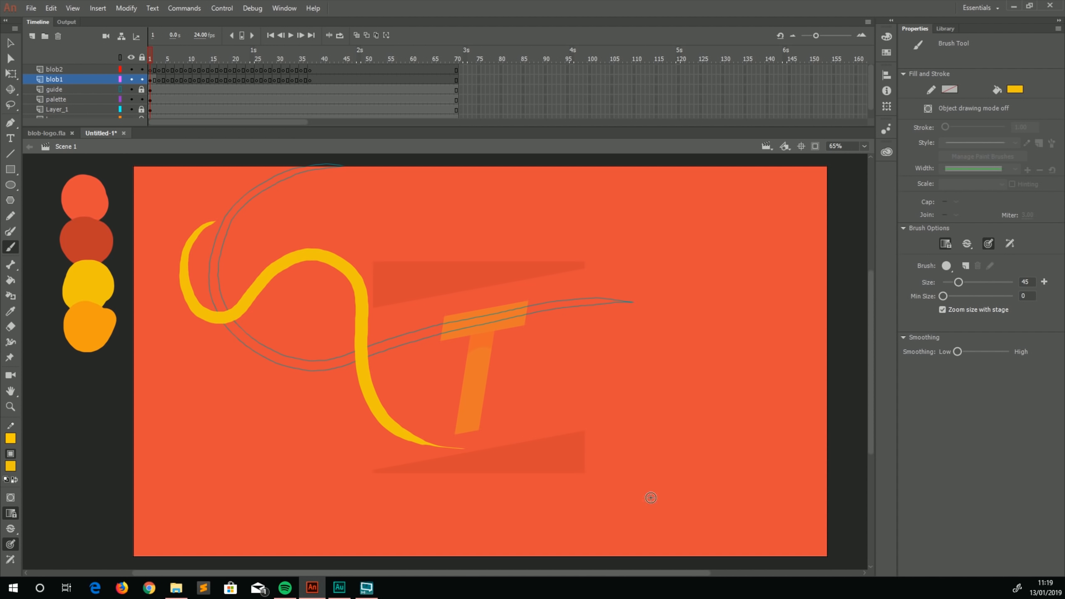
pyautogui.hotkey('ctrl', 'z')
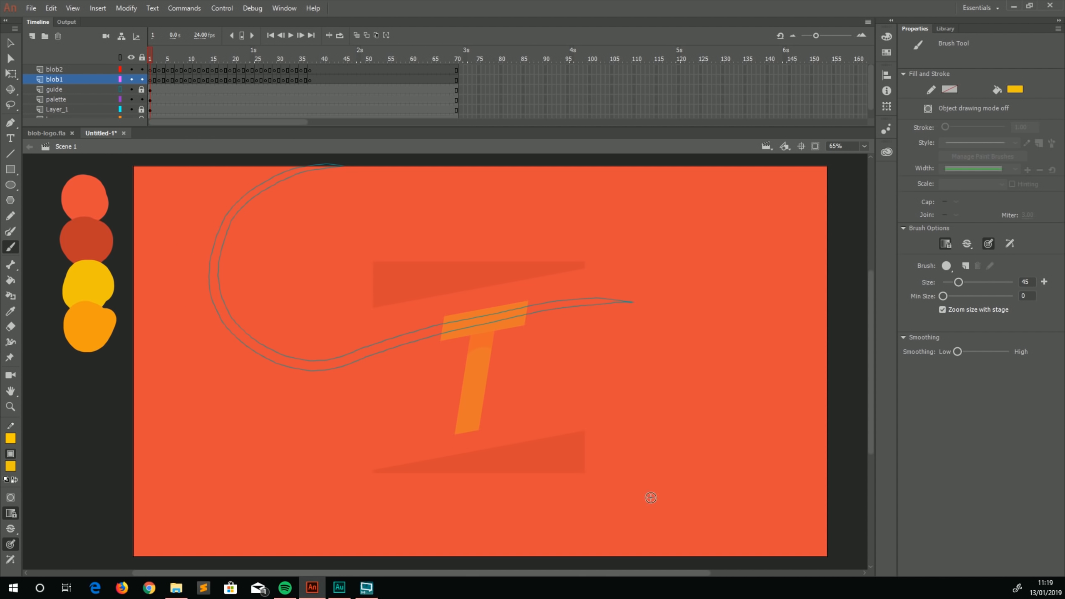
pyautogui.hotkey('ctrl', '=')
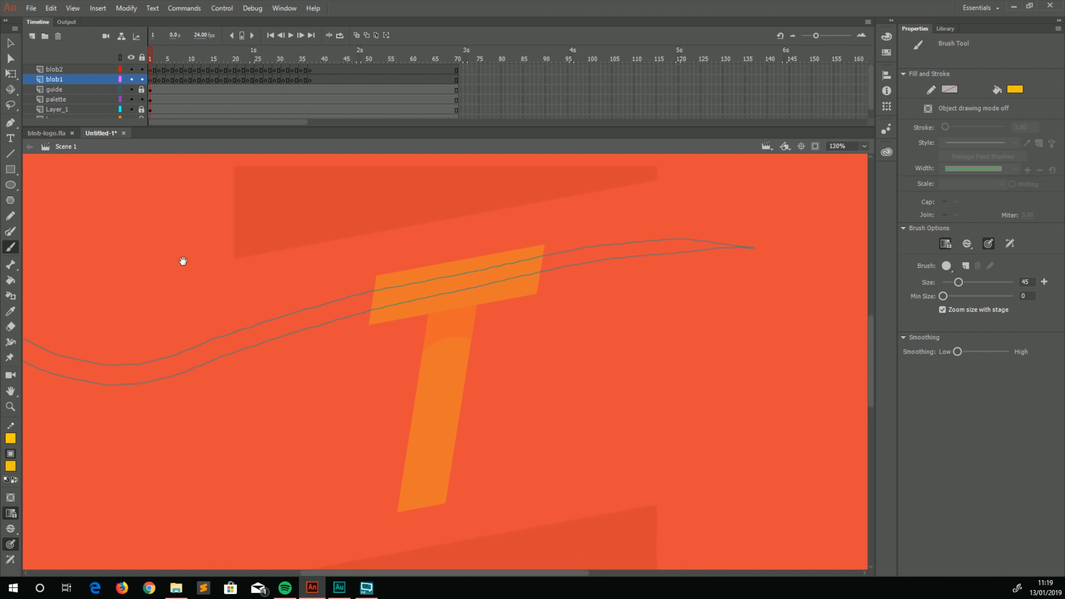
pyautogui.moveTo(183, 259); pyautogui.dragTo(414, 450)
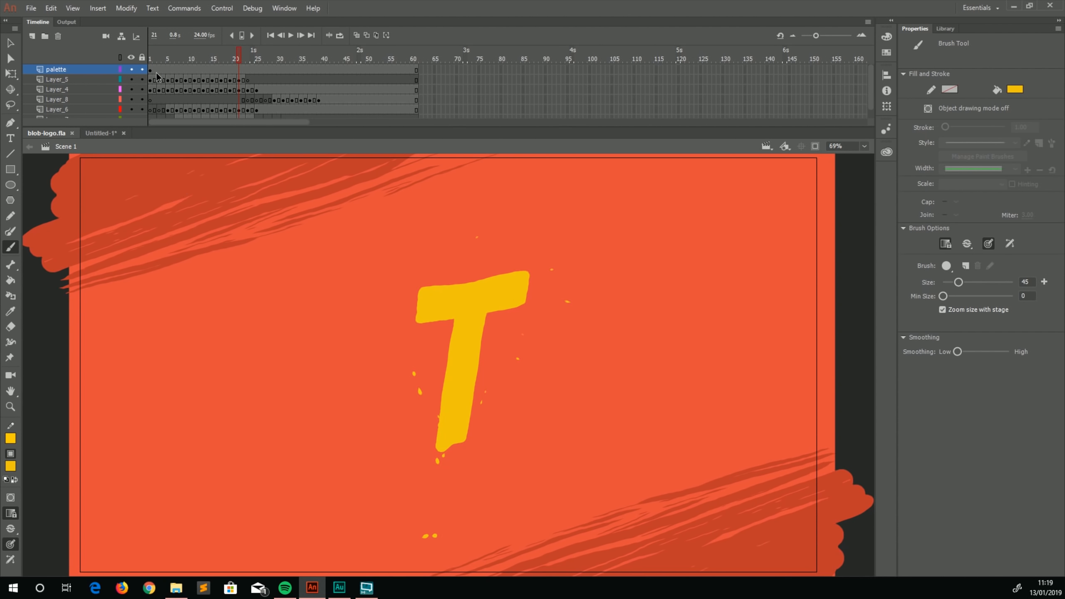
# Examine the hand-drawn blob frames up to frame 11 in blob-logo.fla as reference, and return to the Untitled-1 document
pyautogui.moveTo(156, 72); pyautogui.dragTo(195, 70)
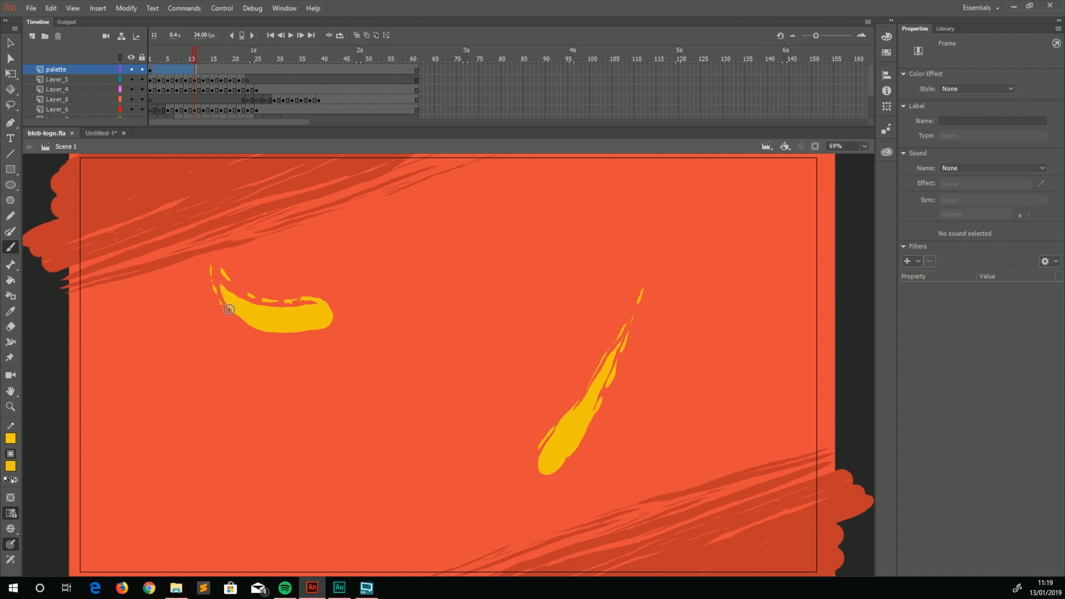
pyautogui.click(133, 81)
pyautogui.click(134, 81)
pyautogui.click(133, 81)
pyautogui.click(94, 136)
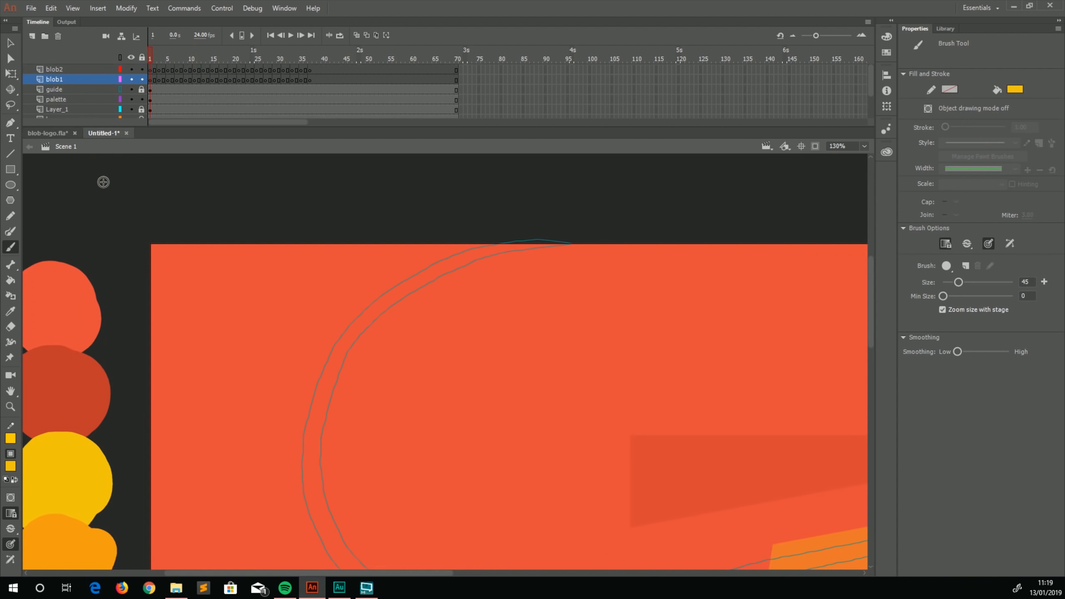
# Paint the first yellow blob on frame 1 of blob1, over the guide's start at the stage's upper edge
pyautogui.moveTo(390, 367)
pyautogui.mouseDown()
pyautogui.moveTo(228, 239)
pyautogui.moveTo(379, 363)
pyautogui.mouseUp()
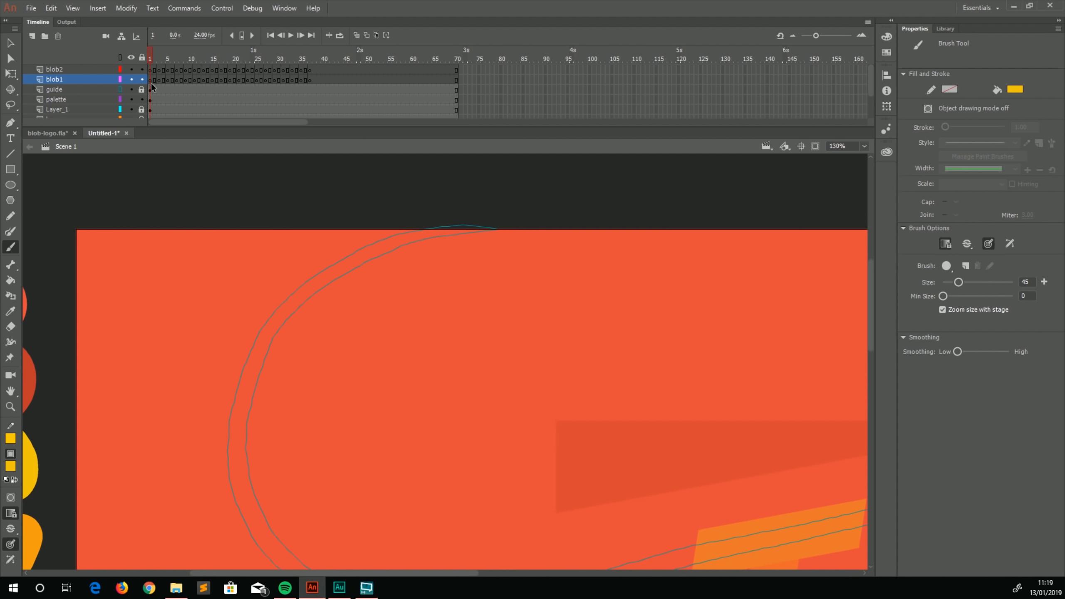
pyautogui.click(151, 84)
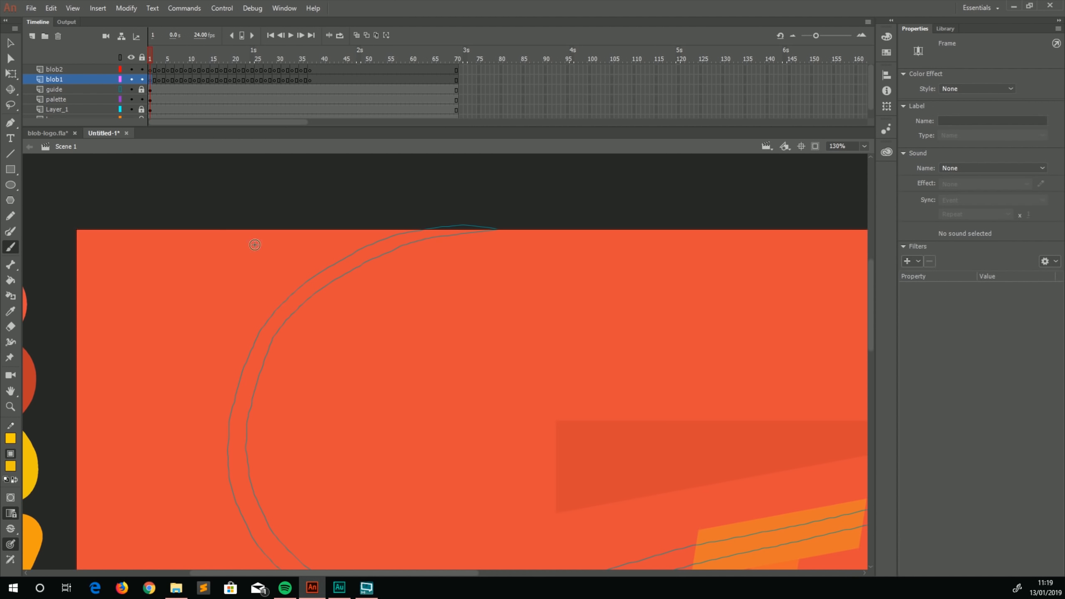
pyautogui.moveTo(522, 220); pyautogui.dragTo(411, 239)
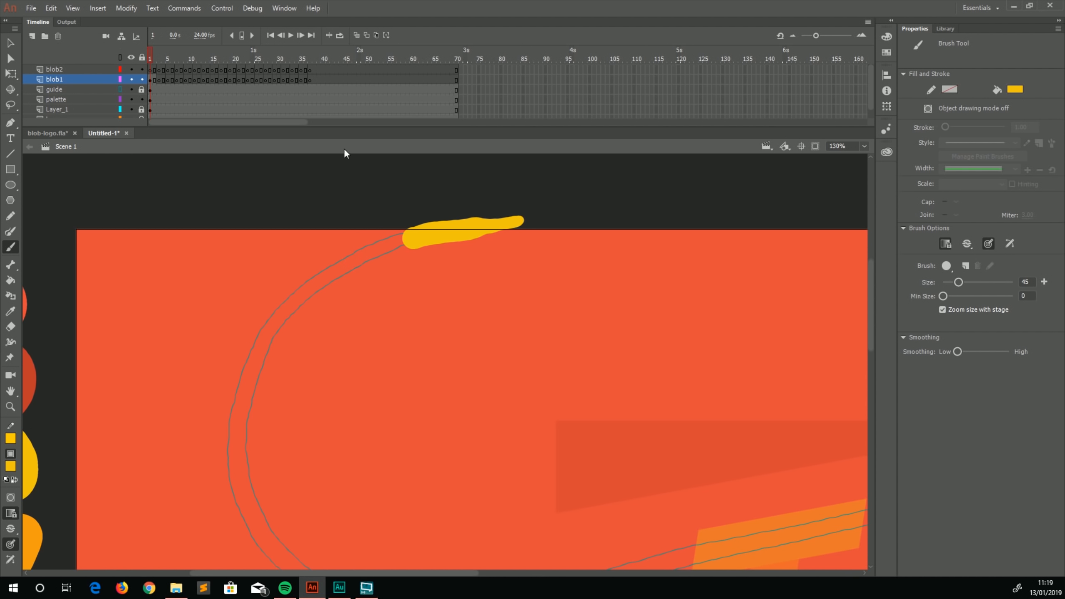
# Compare frames 1 to 3 of blob1 and turn on onion skinning
pyautogui.press('.')
pyautogui.press('.')
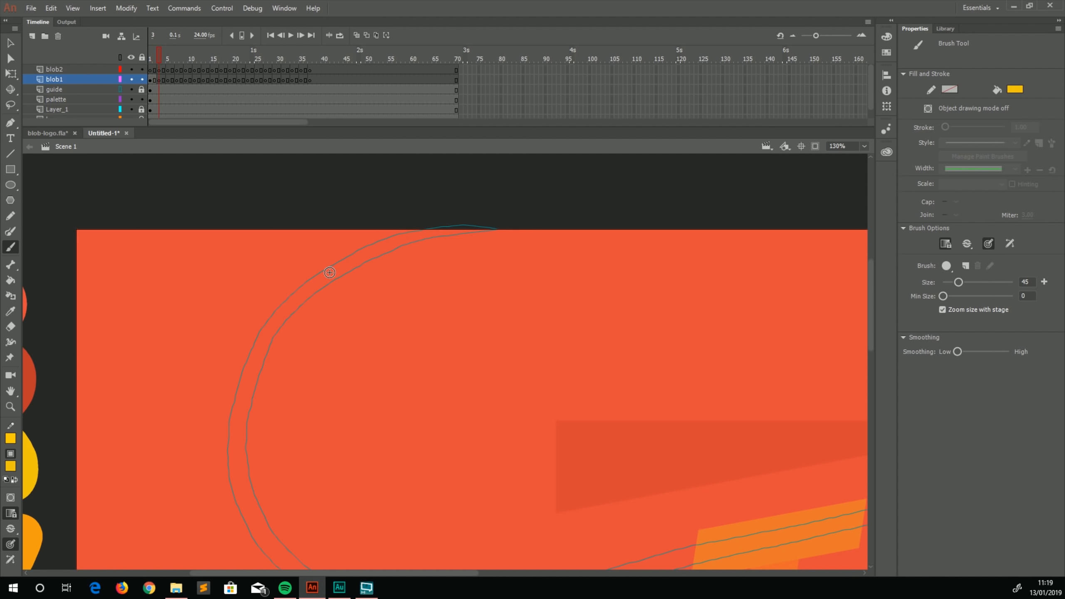
pyautogui.press(',')
pyautogui.press('.')
pyautogui.press(',')
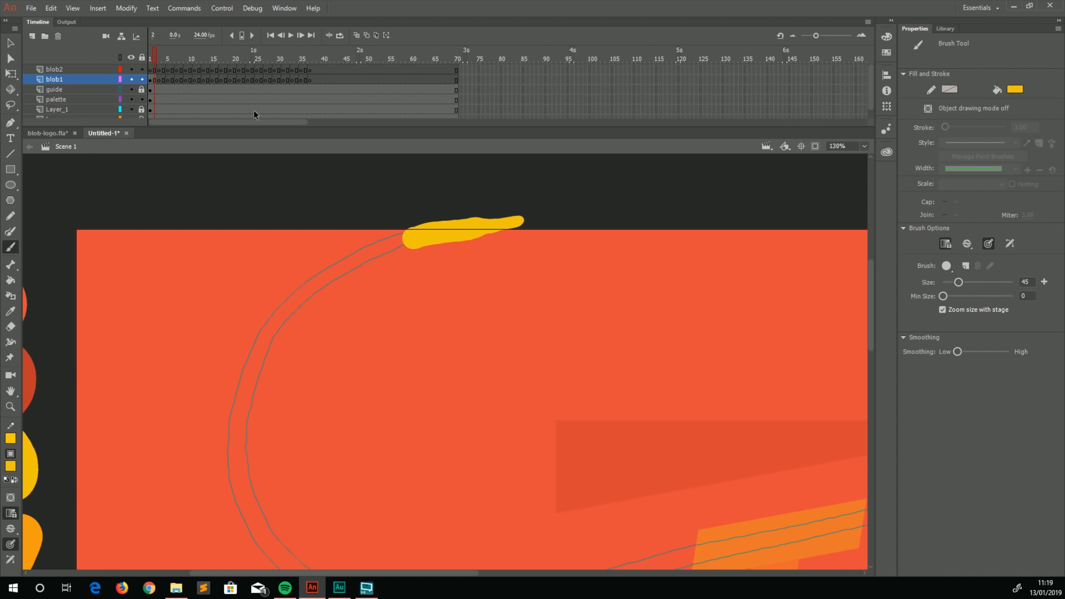
pyautogui.click(357, 35)
# Paint a tapered yellow blob on frame 3 of blob1, further along the guide and overlapping the onion-skinned previous blob
pyautogui.press('.')
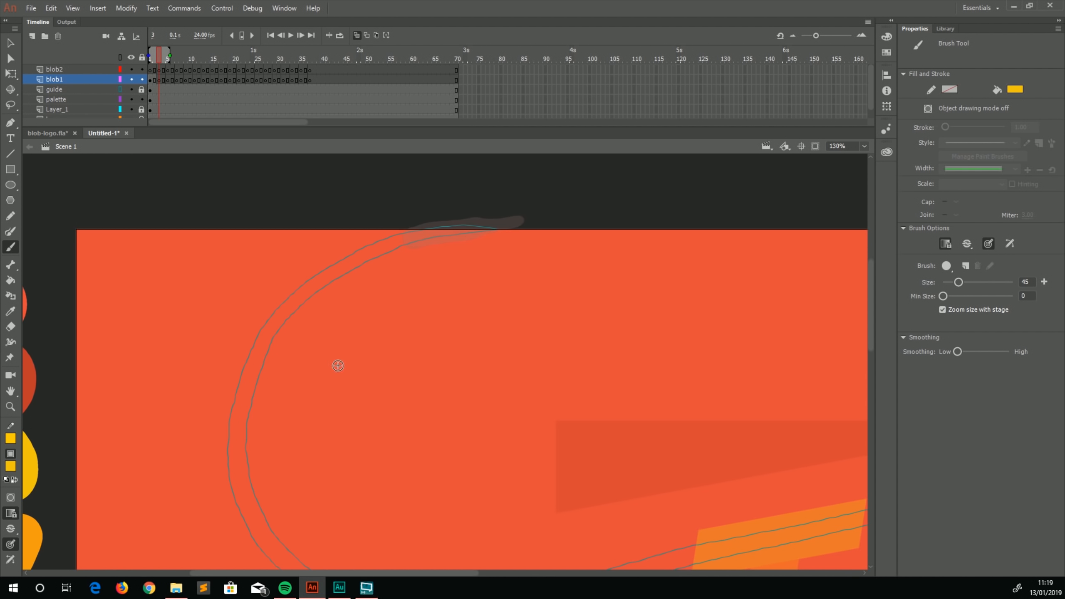
pyautogui.press(',')
pyautogui.press('.')
pyautogui.moveTo(475, 227); pyautogui.dragTo(334, 275)
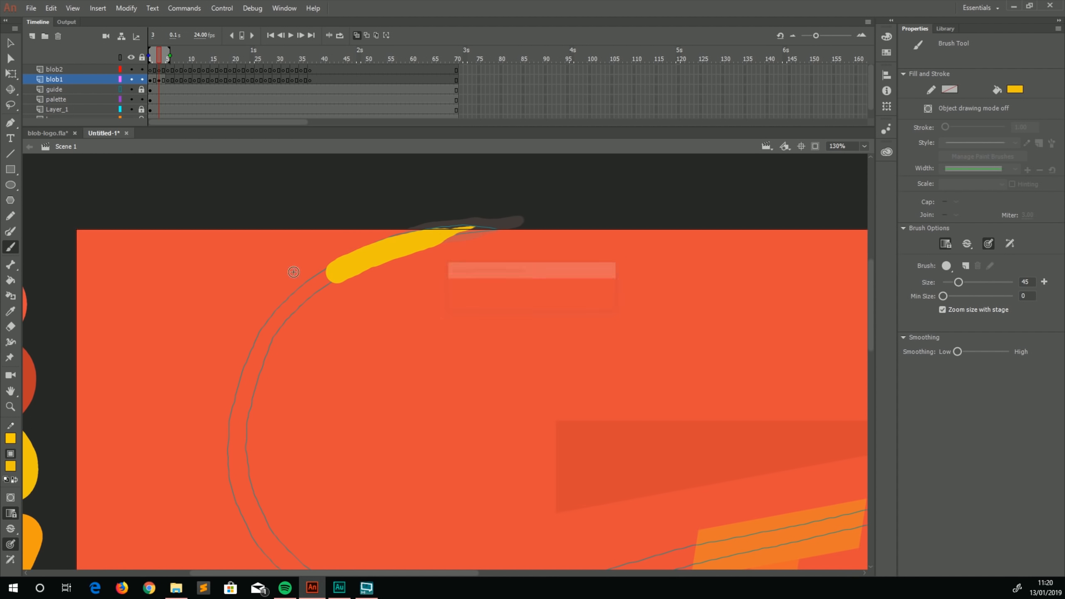
# Paint tapered blobs on frames 5 and 7 of blob1, advancing each one down the guide's upper-left curve
pyautogui.press('.')
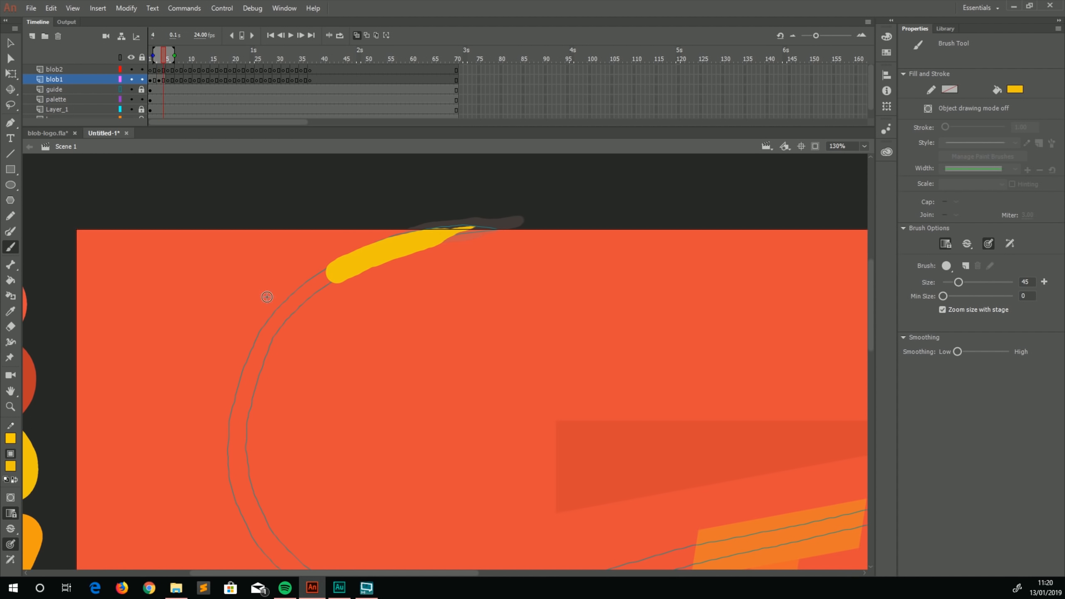
pyautogui.press('.')
pyautogui.moveTo(385, 248)
pyautogui.mouseDown()
pyautogui.moveTo(312, 286)
pyautogui.moveTo(260, 340)
pyautogui.mouseUp()
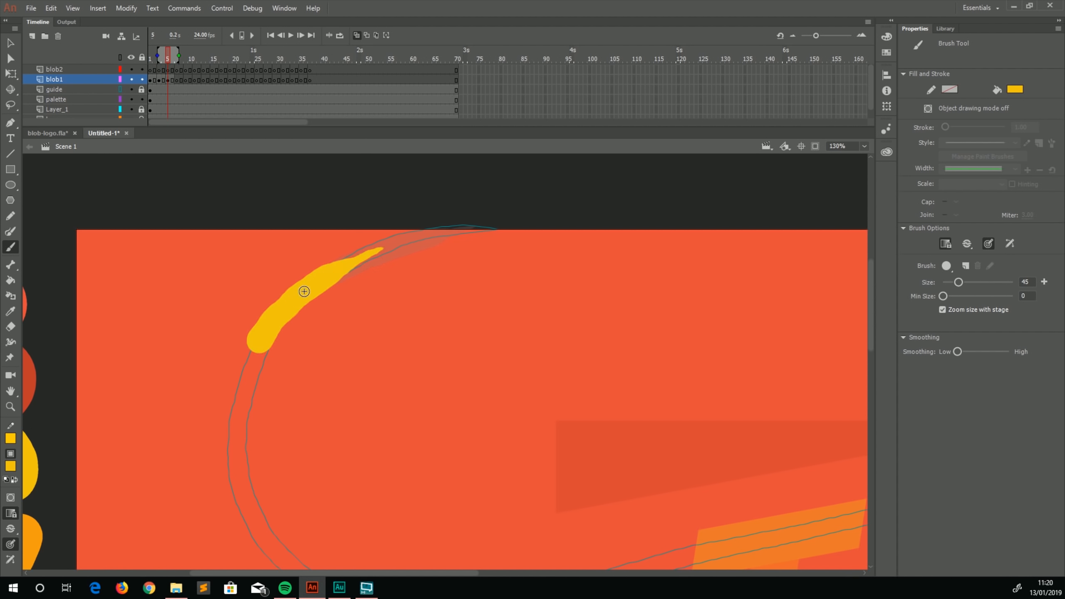
pyautogui.press('.')
pyautogui.press('.')
pyautogui.scroll(-4, 213, 404)
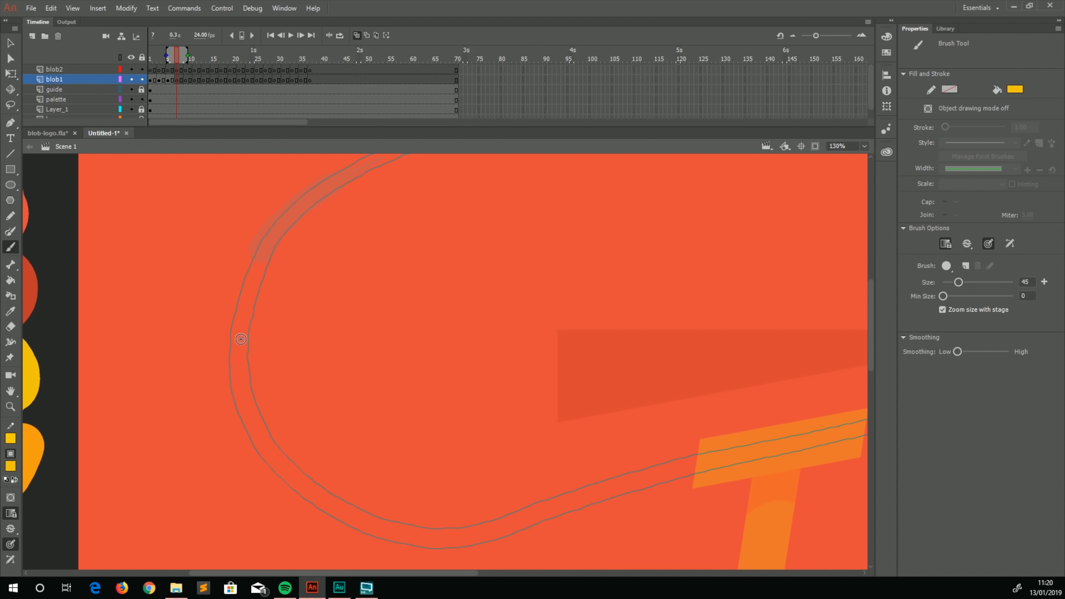
pyautogui.moveTo(238, 341)
pyautogui.mouseDown()
pyautogui.moveTo(260, 262)
pyautogui.moveTo(299, 212)
pyautogui.mouseUp()
pyautogui.press('space')
pyautogui.moveTo(228, 264)
pyautogui.mouseDown()
pyautogui.moveTo(235, 376)
pyautogui.moveTo(234, 263)
pyautogui.mouseUp()
# Paint tapered blobs on frames 9 and 11 of blob1, following the guide's left bend down towards its lower curve
pyautogui.press('.')
pyautogui.press('.')
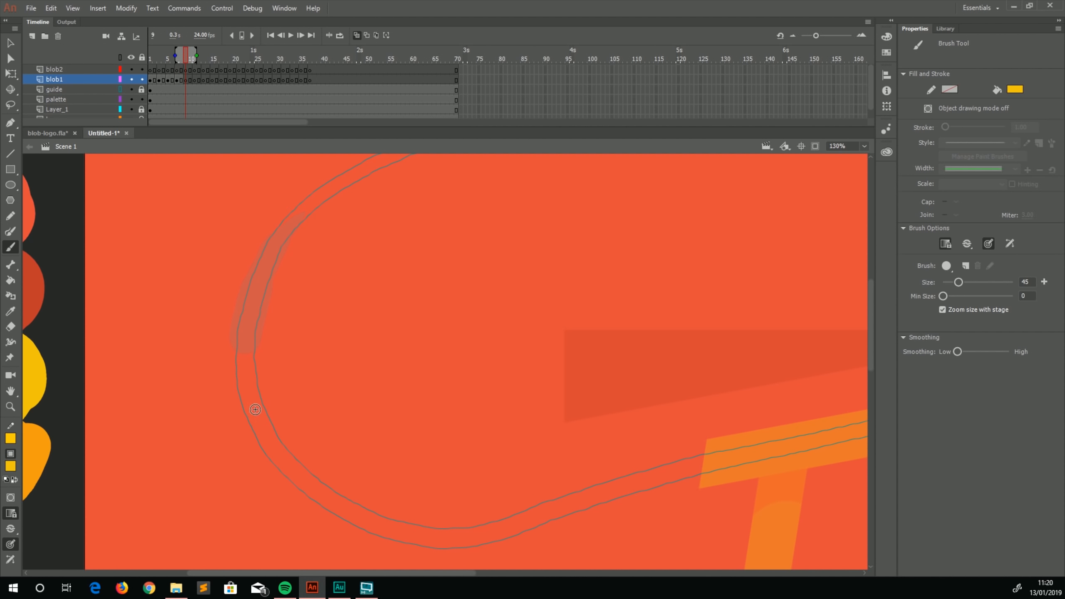
pyautogui.moveTo(259, 417)
pyautogui.mouseDown()
pyautogui.moveTo(244, 342)
pyautogui.moveTo(265, 269)
pyautogui.mouseUp()
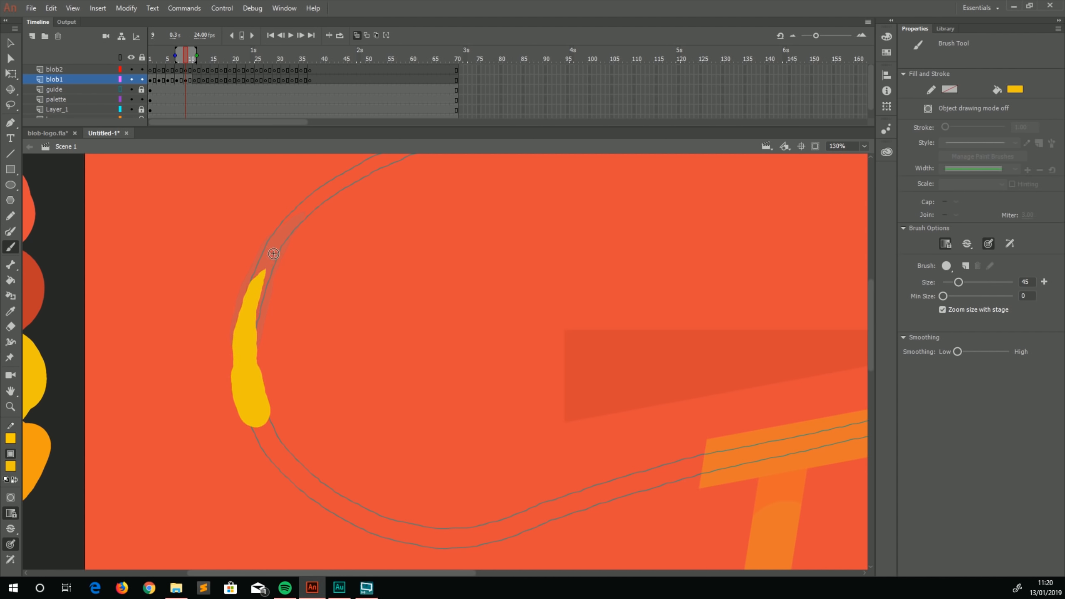
pyautogui.press('.')
pyautogui.press('.')
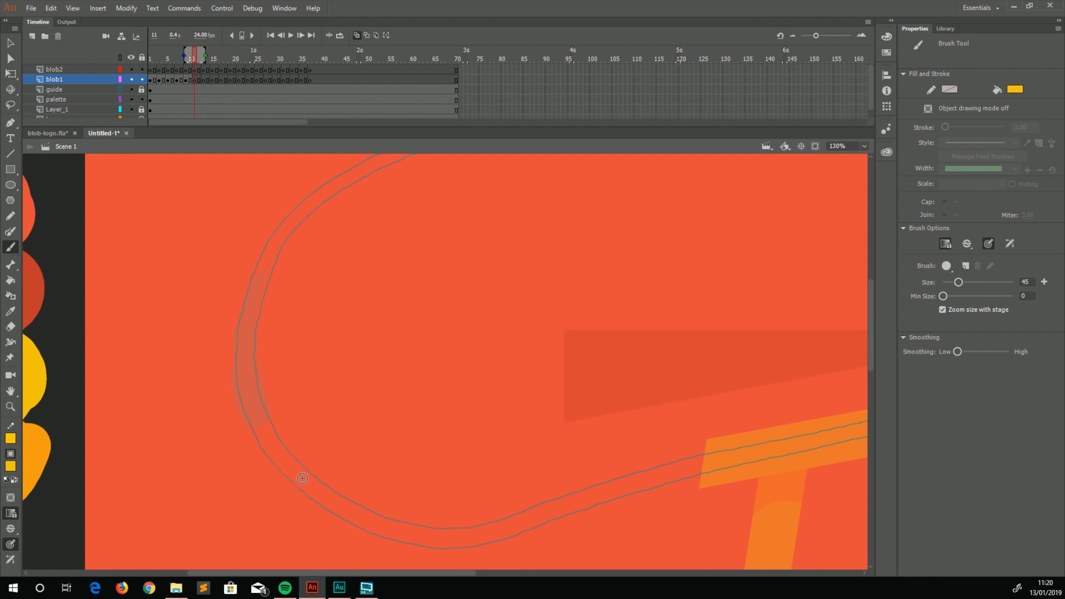
pyautogui.moveTo(307, 482)
pyautogui.mouseDown()
pyautogui.moveTo(251, 404)
pyautogui.moveTo(245, 333)
pyautogui.moveTo(244, 365)
pyautogui.mouseUp()
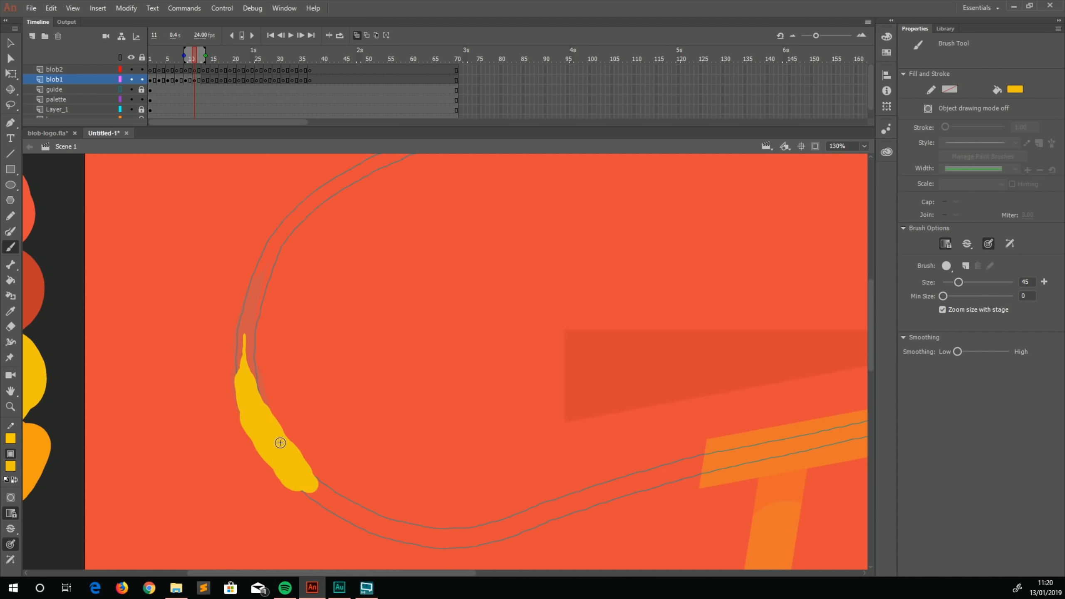
# Paint tapered blobs on frames 13 and 15 of blob1, carrying the motion around the guide's lowest curve
pyautogui.press('.')
pyautogui.press('.')
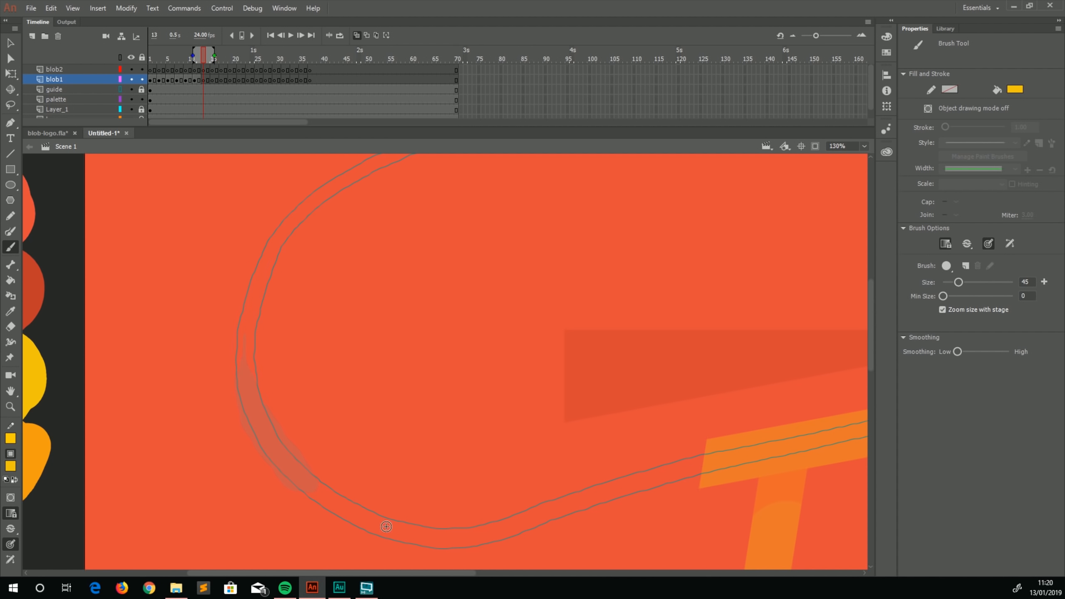
pyautogui.moveTo(404, 532); pyautogui.dragTo(277, 457)
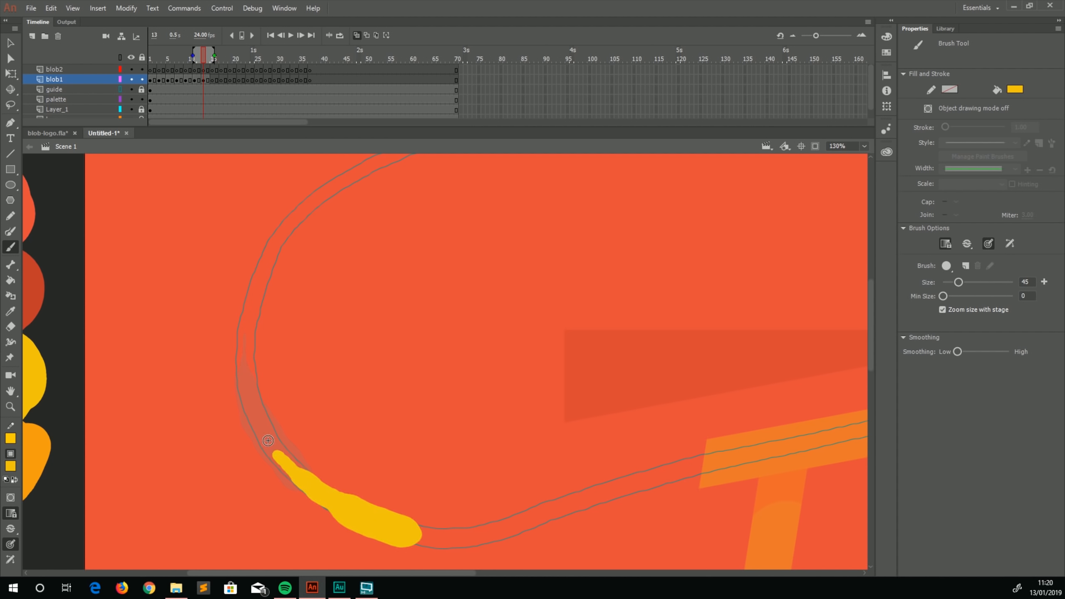
pyautogui.press('.')
pyautogui.press('.')
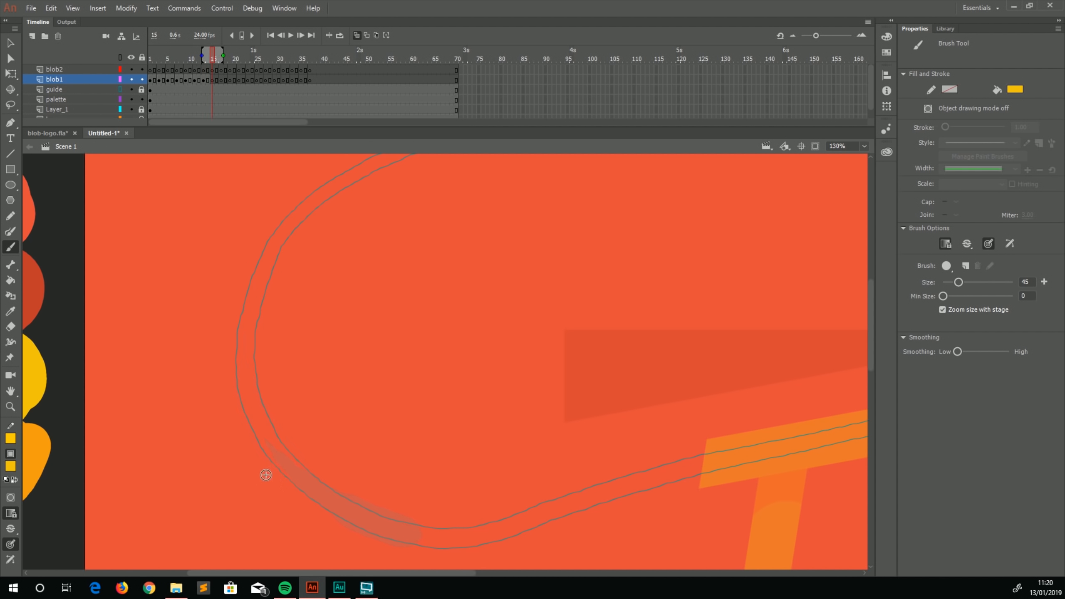
pyautogui.moveTo(298, 501)
pyautogui.mouseDown()
pyautogui.moveTo(221, 411)
pyautogui.moveTo(235, 410)
pyautogui.mouseUp()
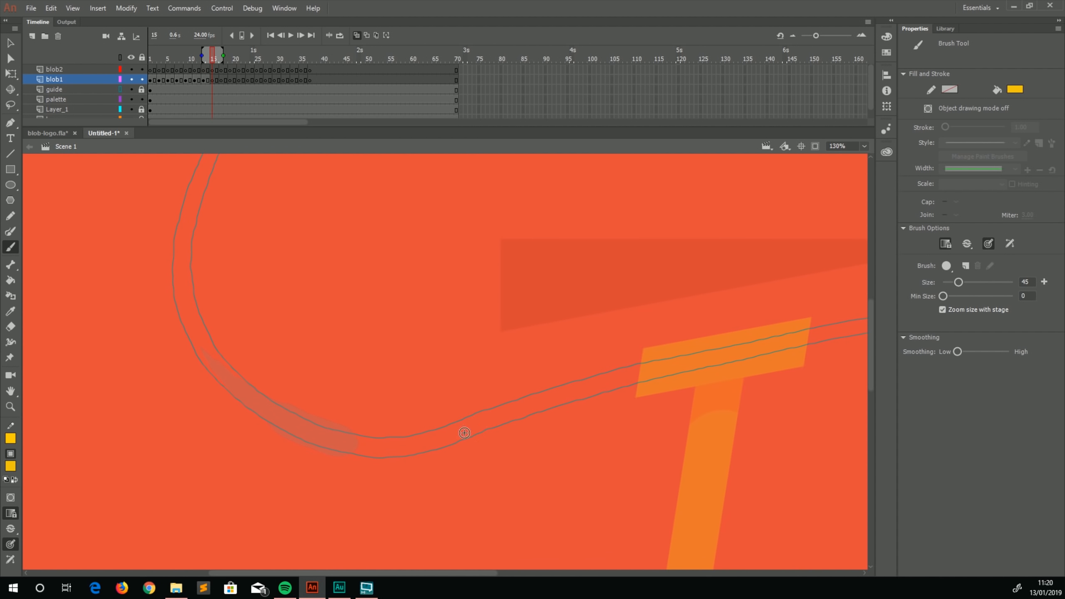
pyautogui.moveTo(481, 426)
pyautogui.mouseDown()
pyautogui.moveTo(426, 443)
pyautogui.moveTo(332, 439)
pyautogui.mouseUp()
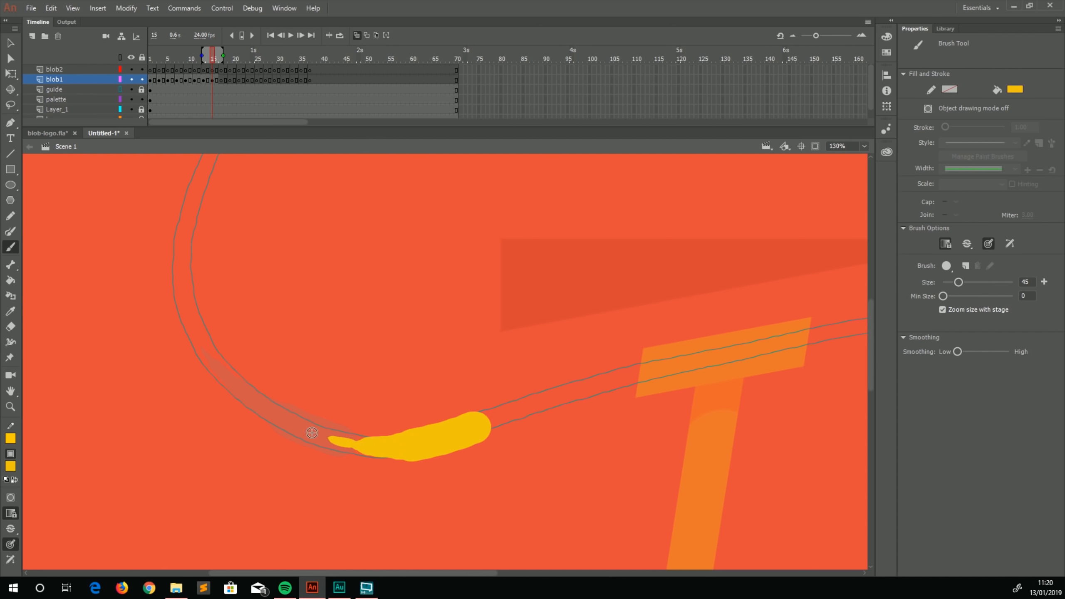
# Paint a tapered blob on frame 17 of blob1, along the guide's rising section towards the T's crossbar
pyautogui.press('.')
pyautogui.press('.')
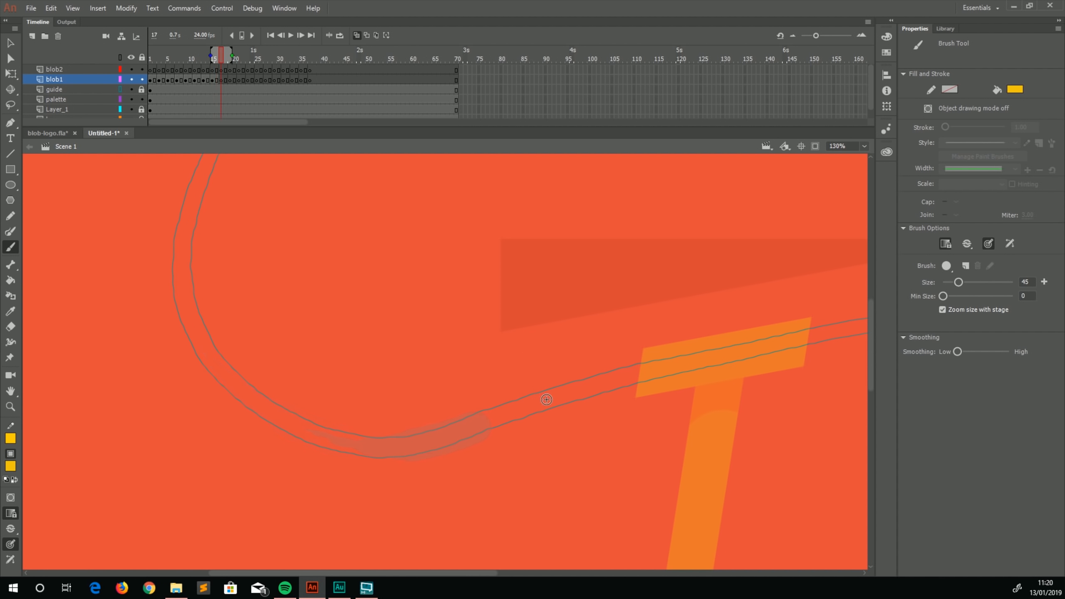
pyautogui.moveTo(573, 386); pyautogui.dragTo(393, 445)
# Play the animation from frame 1 to review how the blob travels along the guide
pyautogui.press('.')
pyautogui.press('.')
pyautogui.click(153, 71)
pyautogui.press('Return')
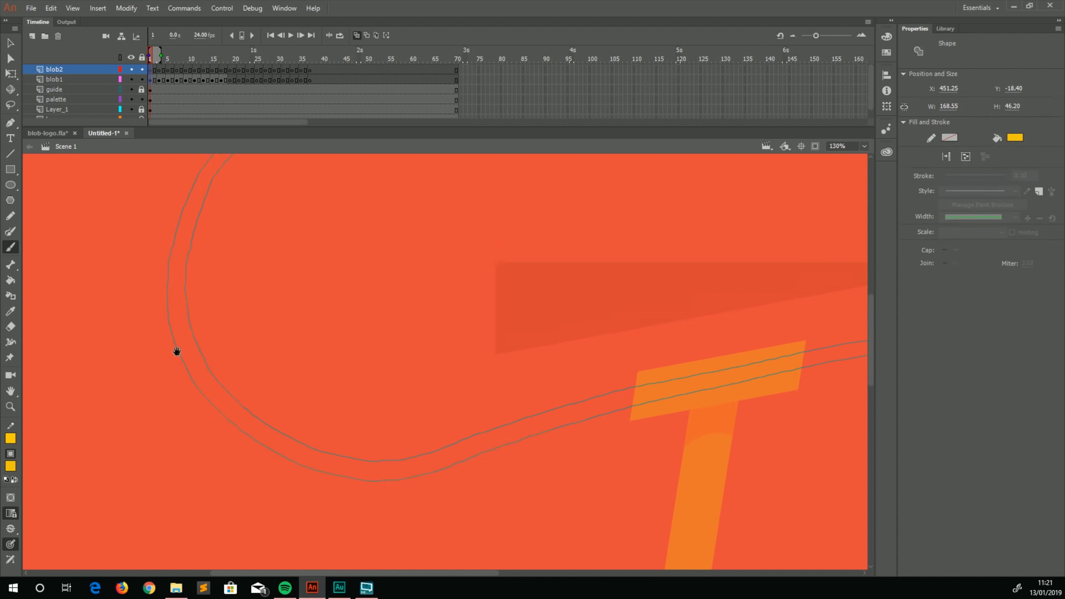
pyautogui.press('Return')
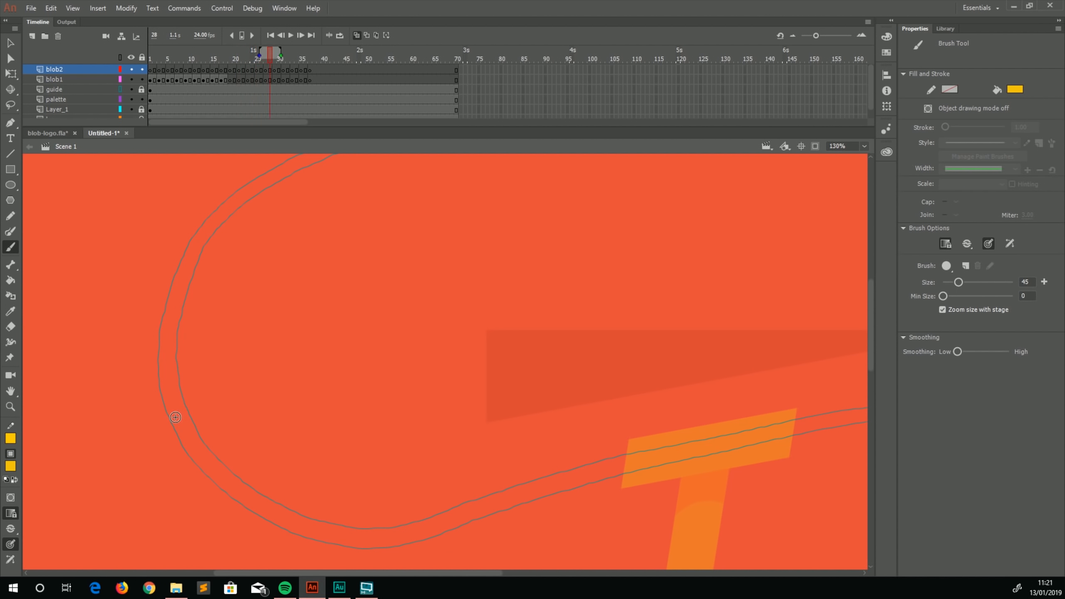
pyautogui.click(152, 68)
pyautogui.press('Return')
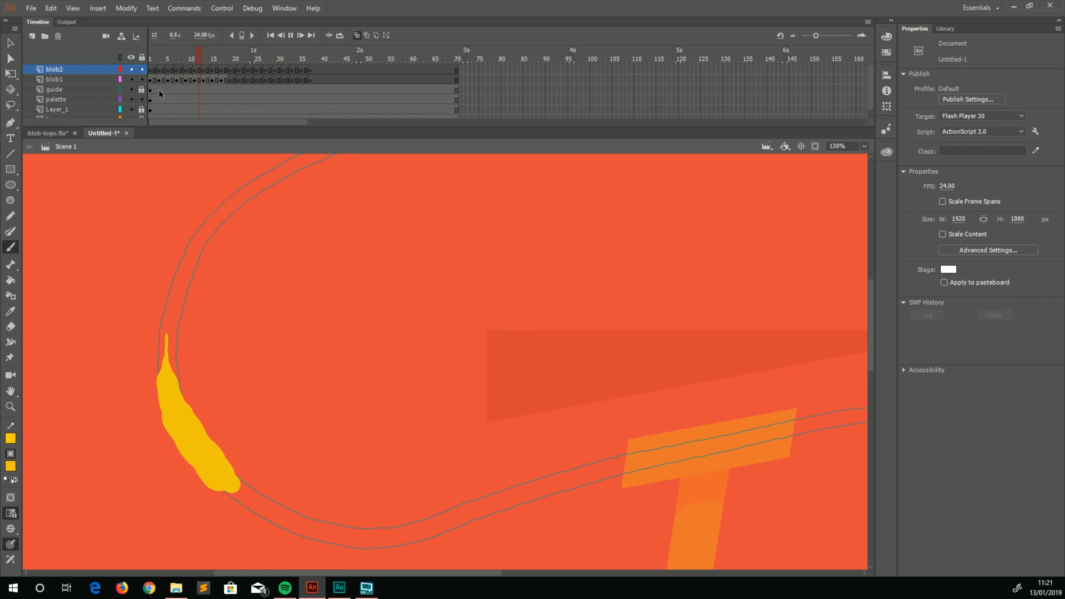
# Stretch the frame 17 blob on blob1 to about 314 px wide and 103 px high with Free Transform
pyautogui.click(230, 80)
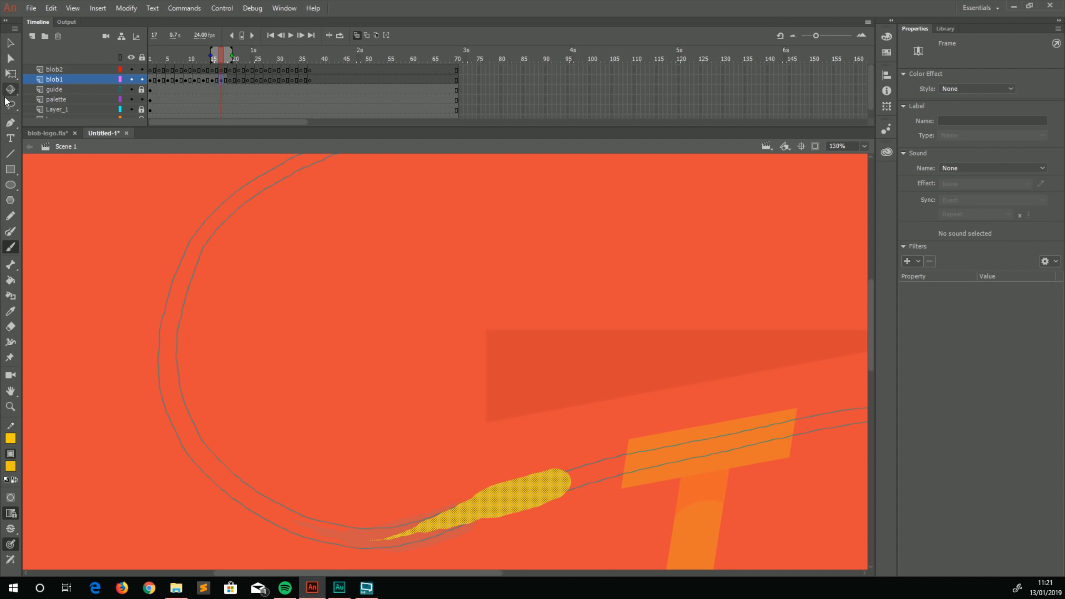
pyautogui.click(10, 75)
pyautogui.moveTo(467, 507)
pyautogui.mouseDown()
pyautogui.moveTo(363, 532)
pyautogui.moveTo(467, 505)
pyautogui.mouseUp()
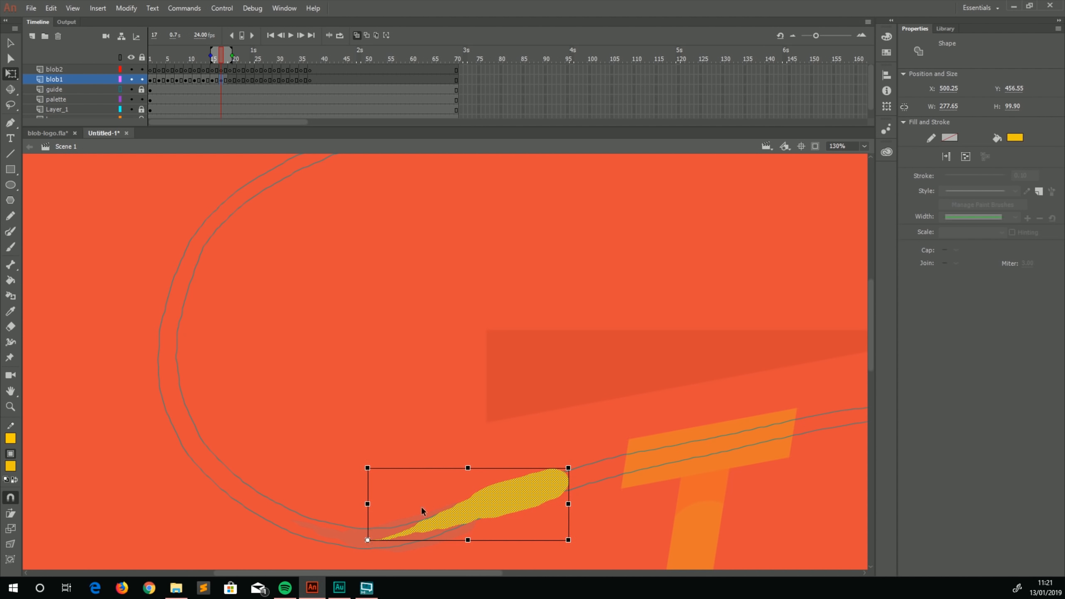
pyautogui.moveTo(569, 504); pyautogui.dragTo(594, 504)
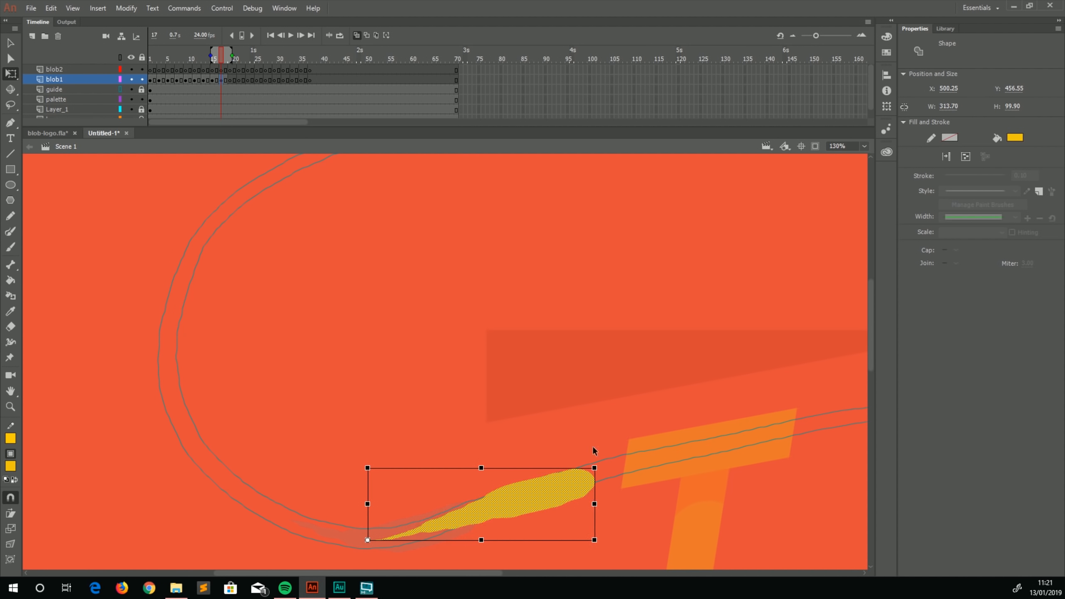
pyautogui.moveTo(482, 469); pyautogui.dragTo(482, 467)
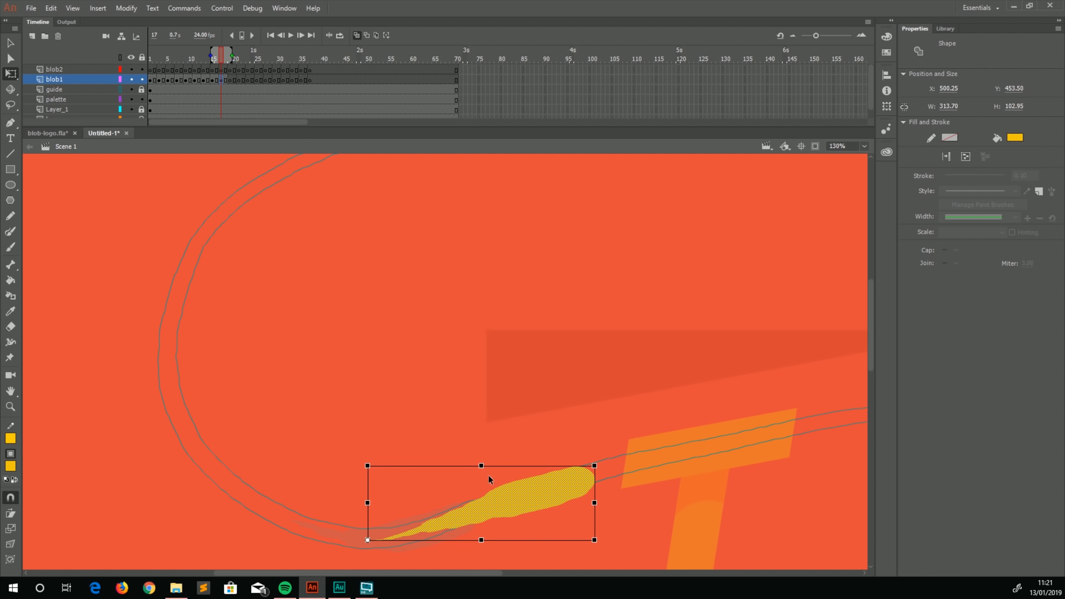
pyautogui.click(509, 452)
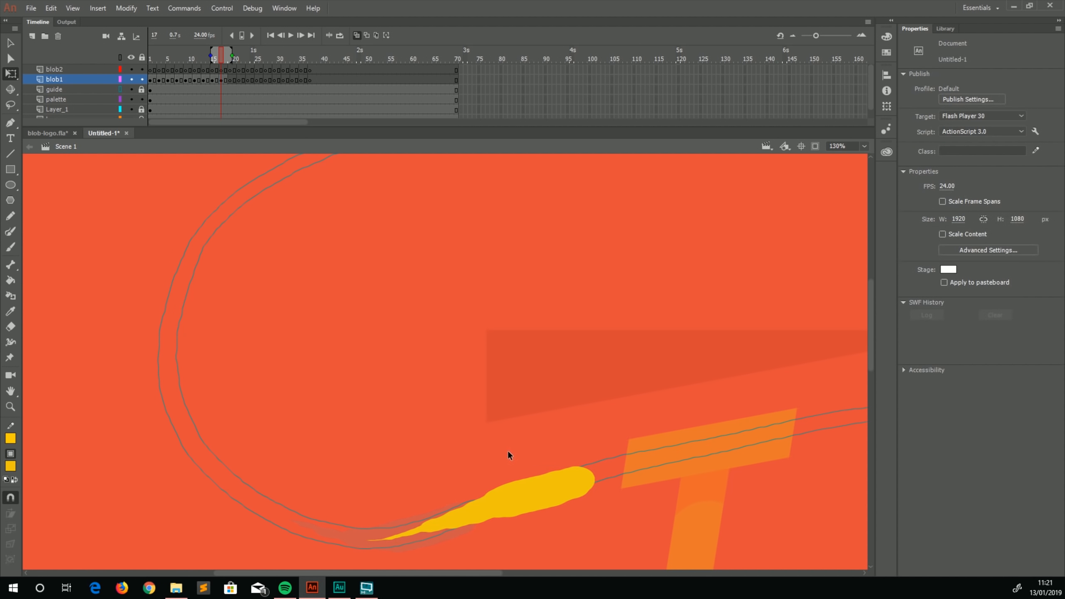
# Paint a splash with a tapered tail and four finger-like drips on frame 19 of blob1, spreading over the T's crossbar, and fill it
pyautogui.click(231, 80)
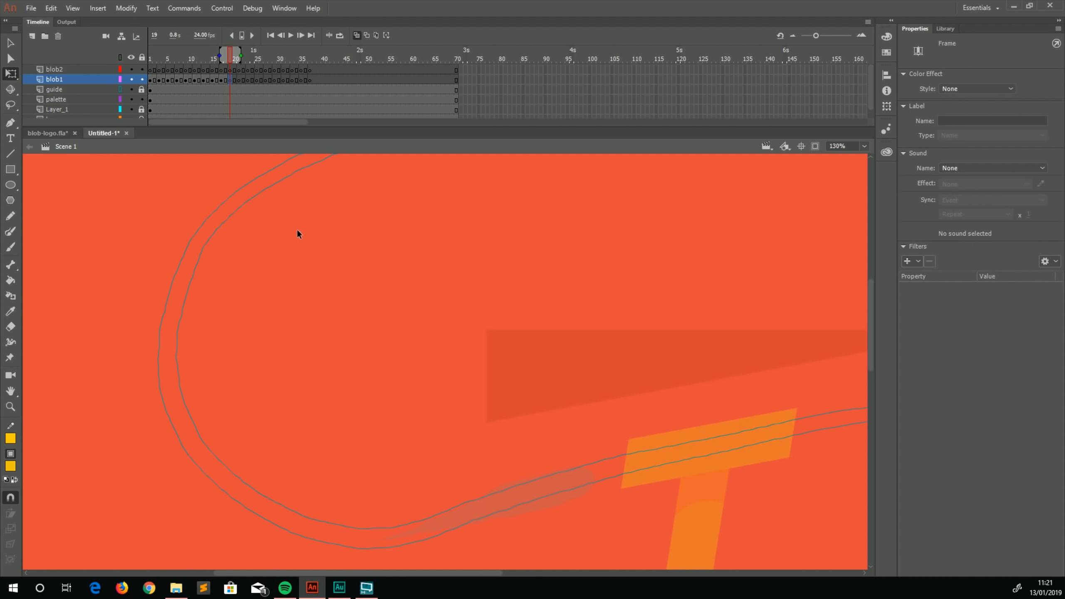
pyautogui.press('b')
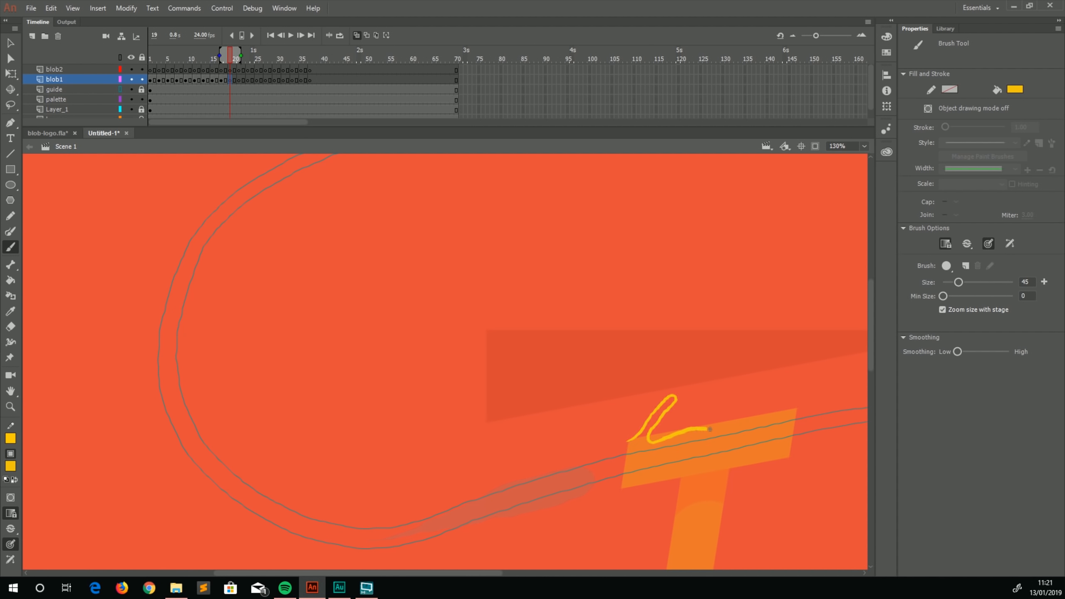
pyautogui.moveTo(684, 464)
pyautogui.mouseDown()
pyautogui.moveTo(640, 478)
pyautogui.moveTo(687, 498)
pyautogui.mouseUp()
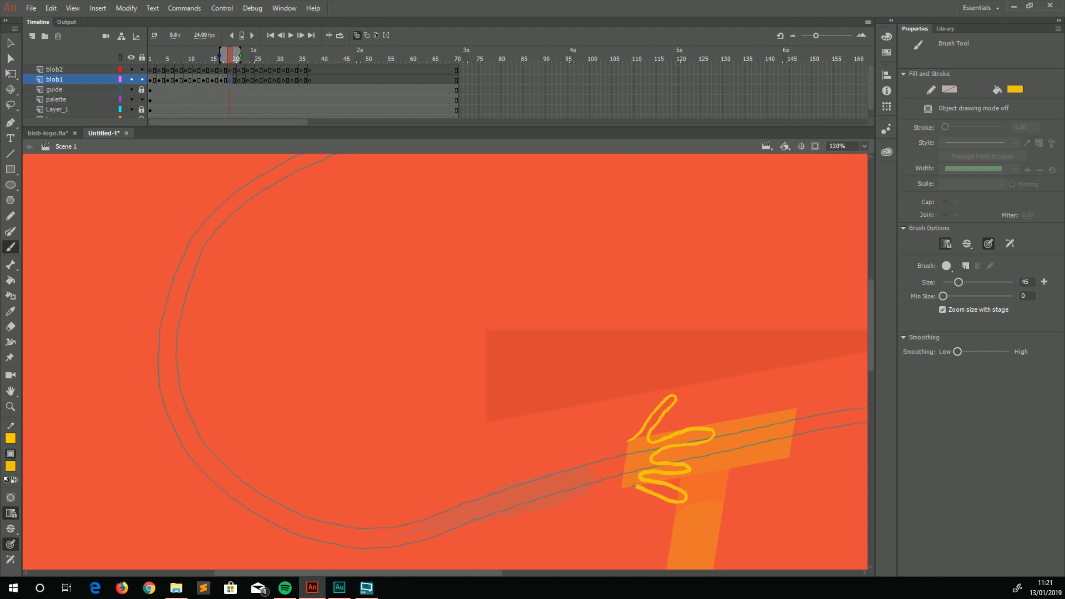
pyautogui.moveTo(608, 488); pyautogui.dragTo(518, 487)
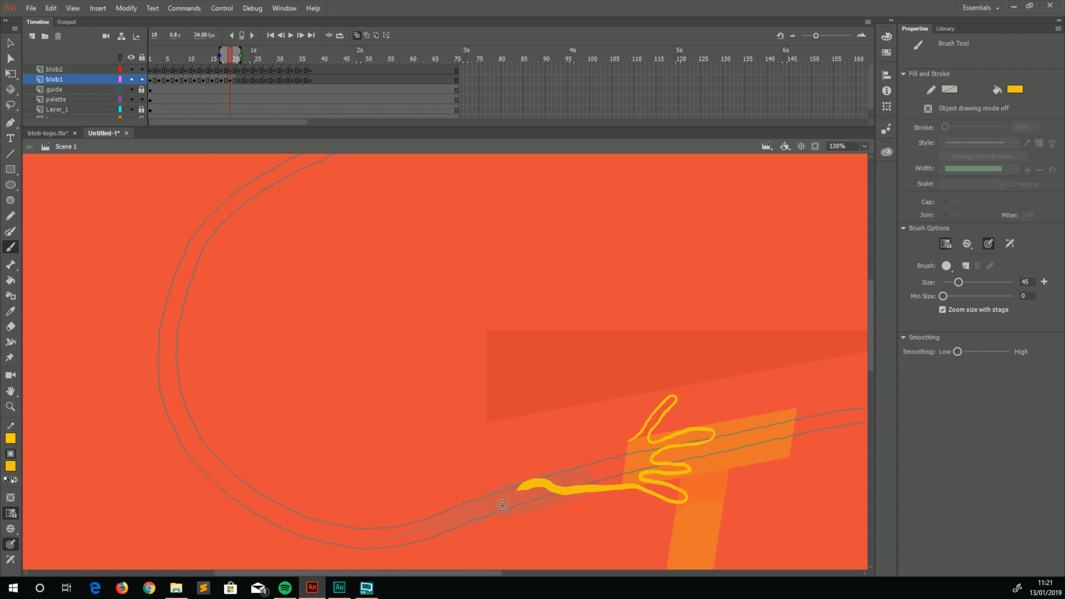
pyautogui.moveTo(626, 444); pyautogui.dragTo(510, 496)
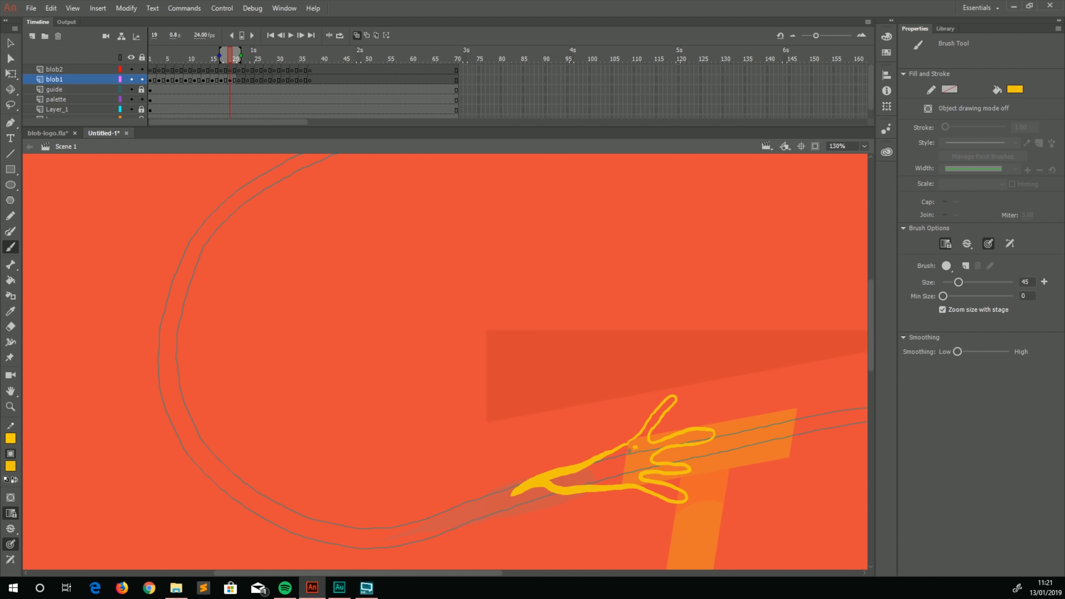
pyautogui.moveTo(411, 448); pyautogui.dragTo(291, 354)
pyautogui.click(10, 280)
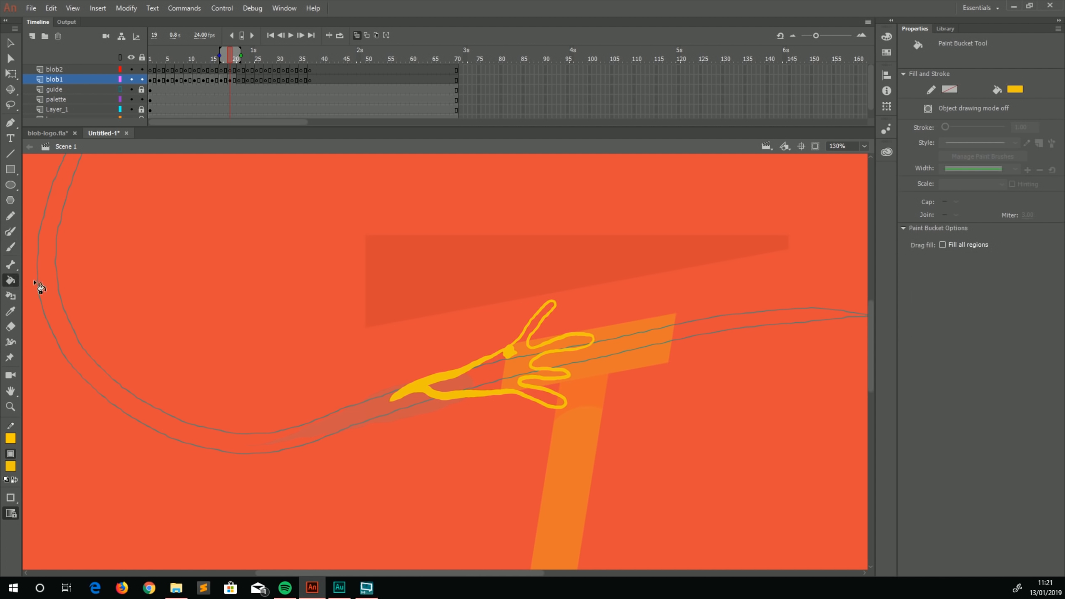
pyautogui.click(482, 368)
# Paint and fill a shorter splash with four finger-like drips on frame 21 of blob1, covering most of the T's crossbar
pyautogui.moveTo(325, 415); pyautogui.dragTo(153, 447)
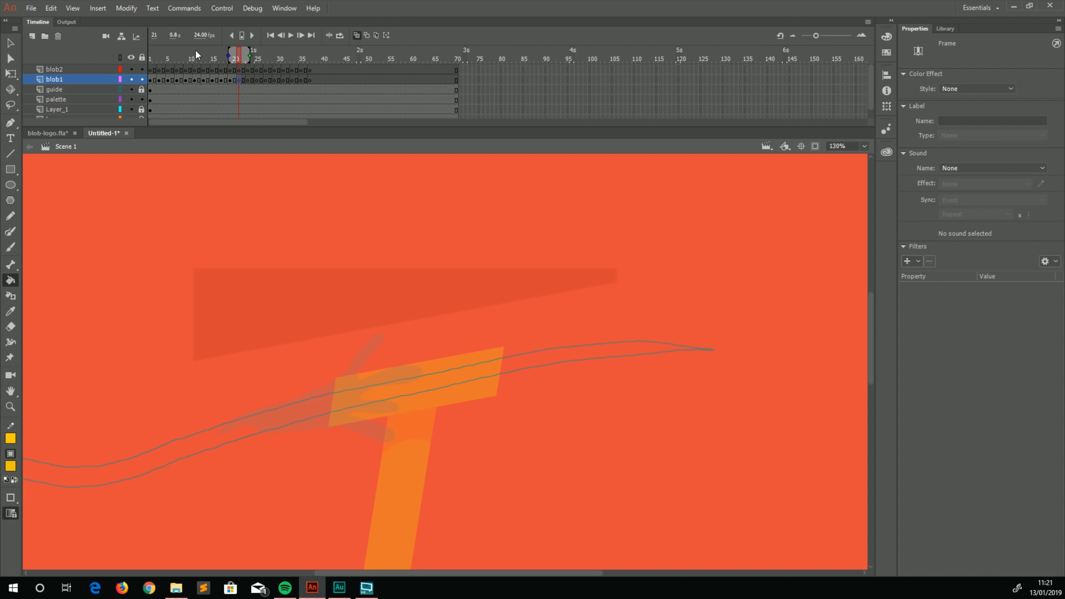
pyautogui.press('b')
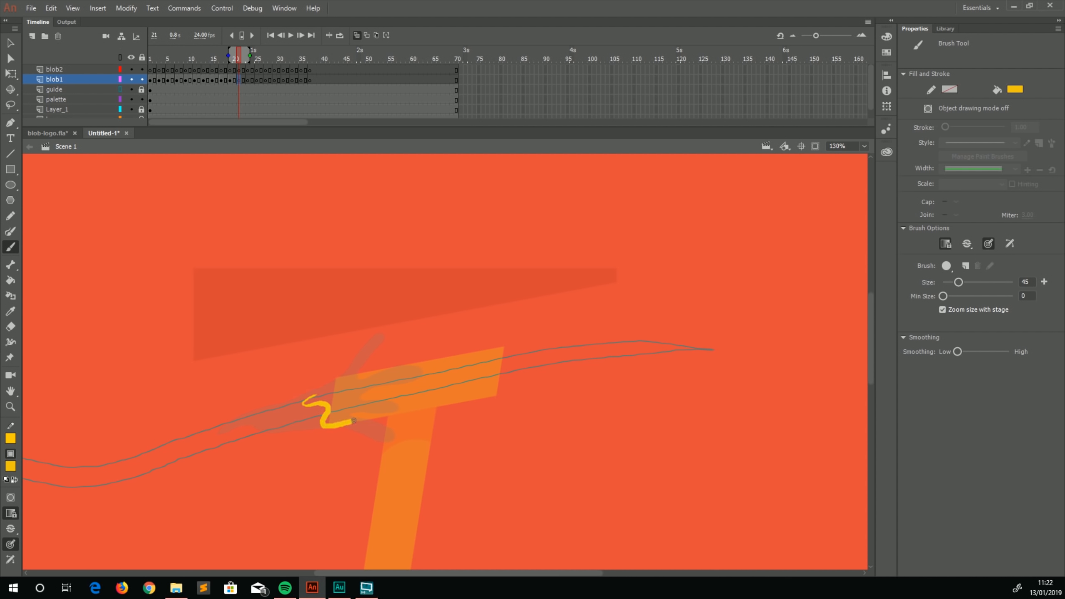
pyautogui.moveTo(385, 417); pyautogui.dragTo(422, 423)
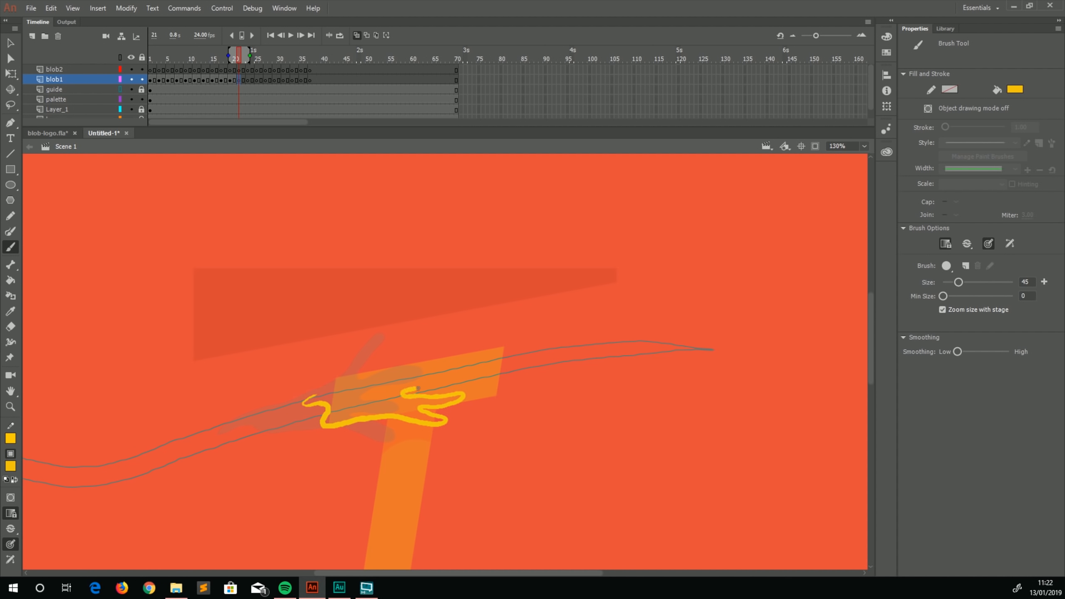
pyautogui.moveTo(466, 360)
pyautogui.mouseDown()
pyautogui.moveTo(406, 371)
pyautogui.moveTo(437, 354)
pyautogui.moveTo(414, 354)
pyautogui.moveTo(352, 375)
pyautogui.mouseUp()
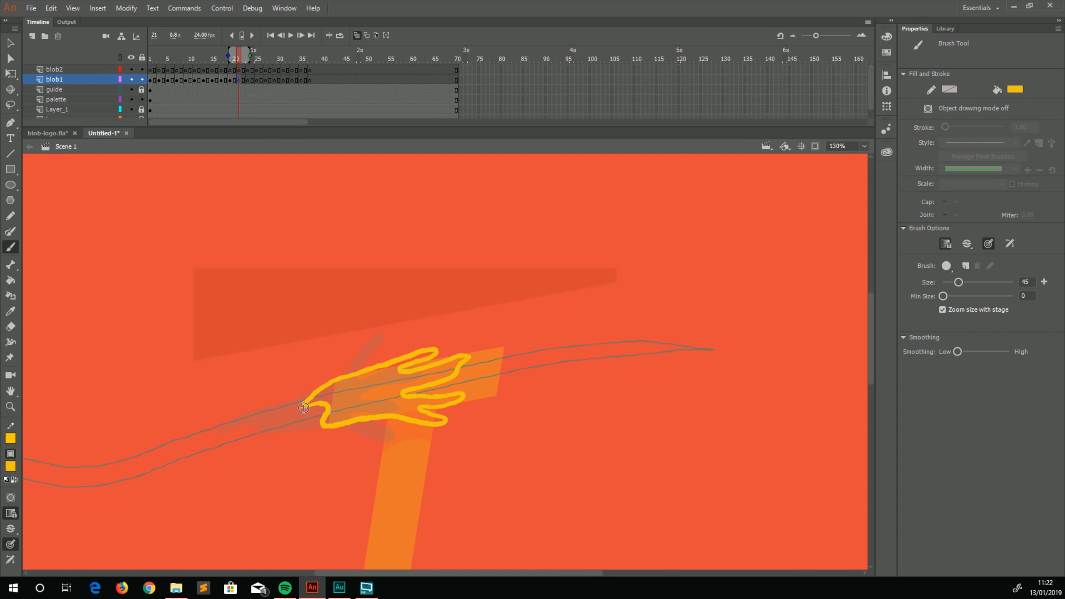
pyautogui.click(10, 280)
pyautogui.click(364, 405)
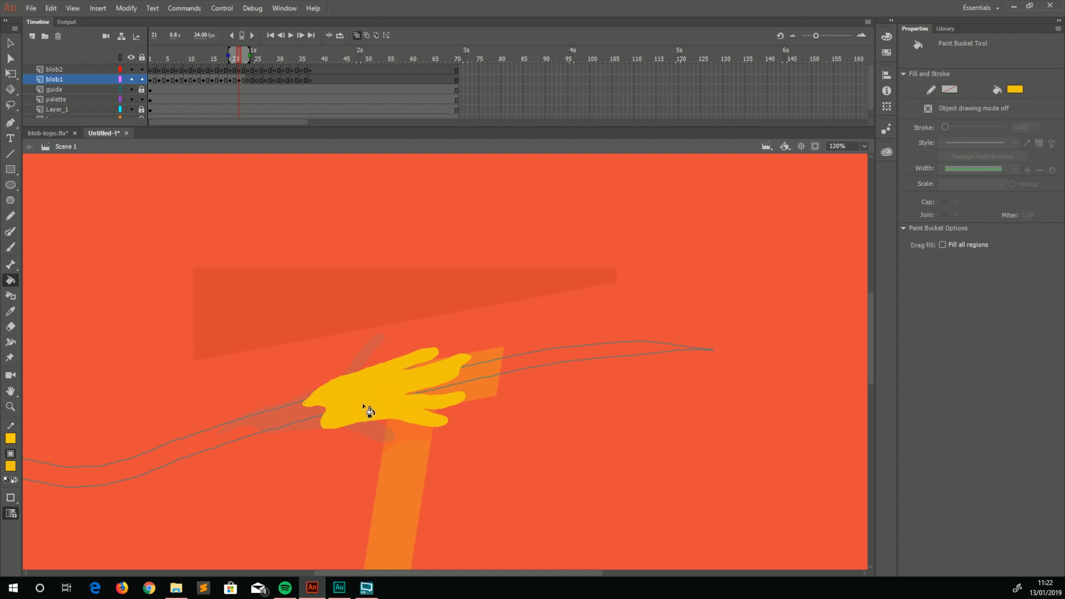
# Play the animation from the start to review the blob splashing onto the T's crossbar
pyautogui.press('b')
pyautogui.moveTo(189, 429); pyautogui.dragTo(314, 395)
pyautogui.click(155, 70)
pyautogui.press('Return')
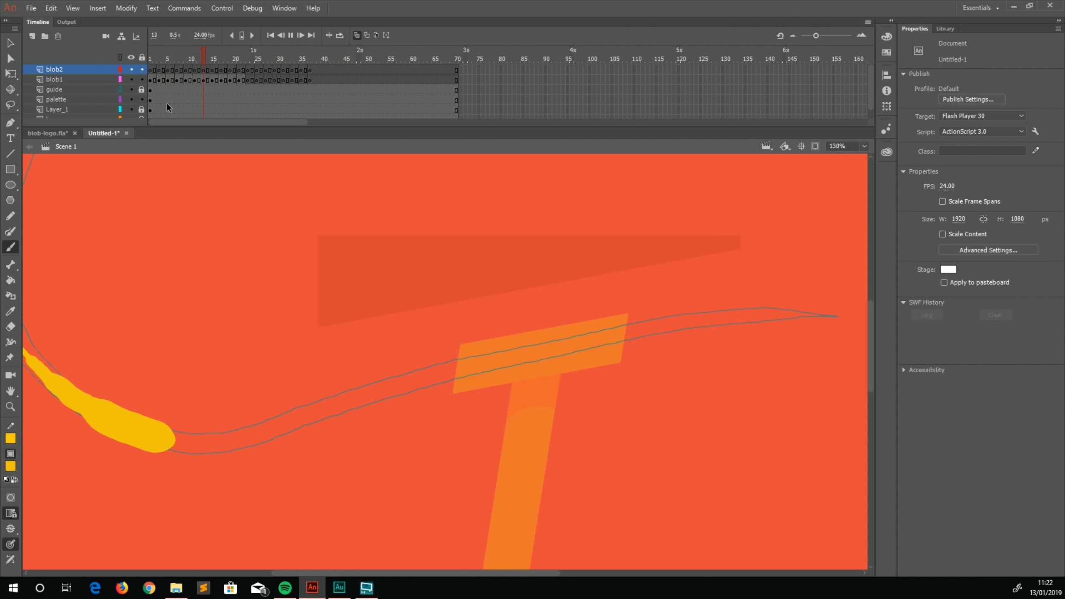
# Paint a crossbar-shaped blob with a ragged leading end on frame 23 of blob1 and fill it yellow
pyautogui.click(248, 80)
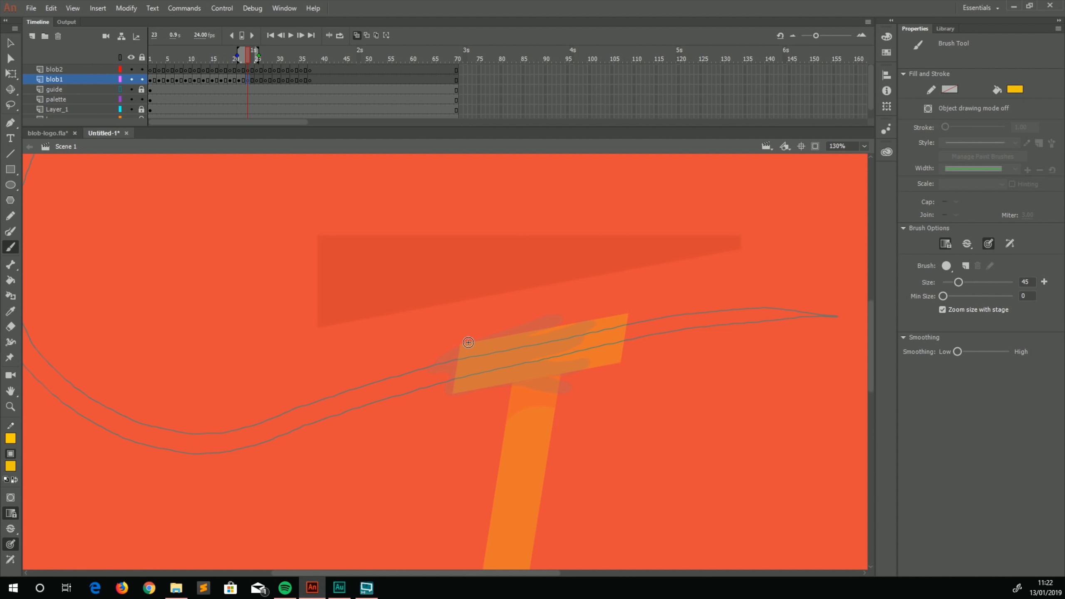
pyautogui.moveTo(481, 339)
pyautogui.mouseDown()
pyautogui.moveTo(613, 316)
pyautogui.moveTo(610, 336)
pyautogui.moveTo(512, 383)
pyautogui.moveTo(456, 359)
pyautogui.moveTo(470, 342)
pyautogui.moveTo(519, 335)
pyautogui.mouseUp()
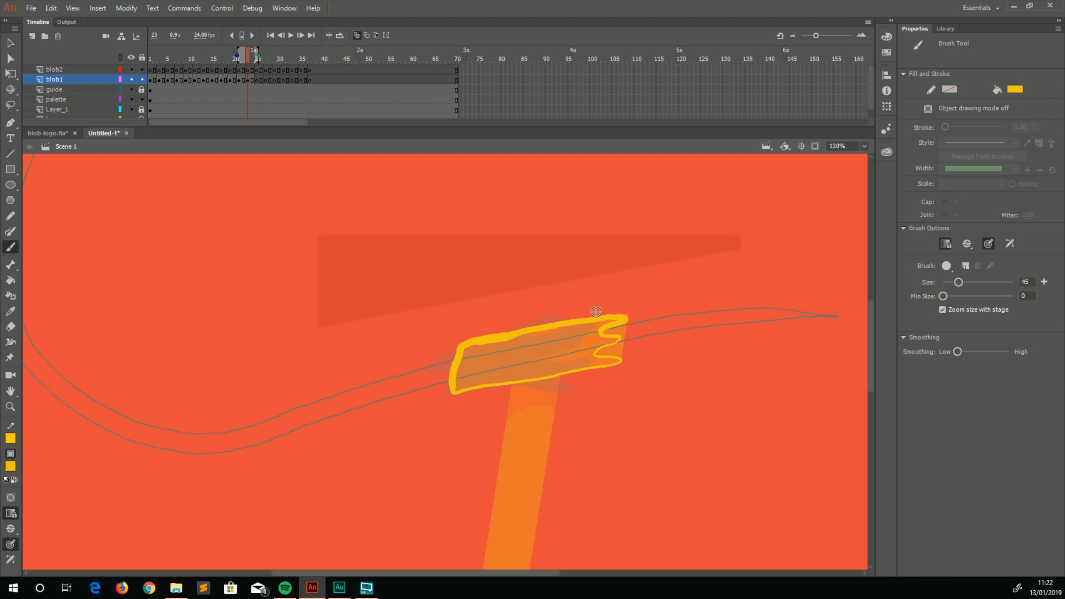
pyautogui.press('k')
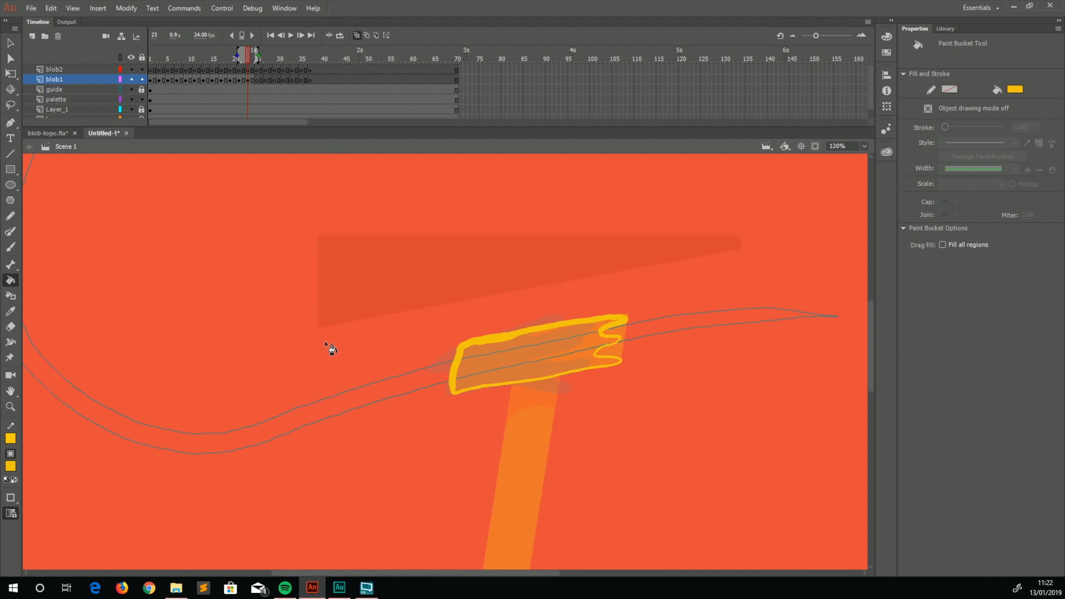
pyautogui.click(528, 338)
pyautogui.press('b')
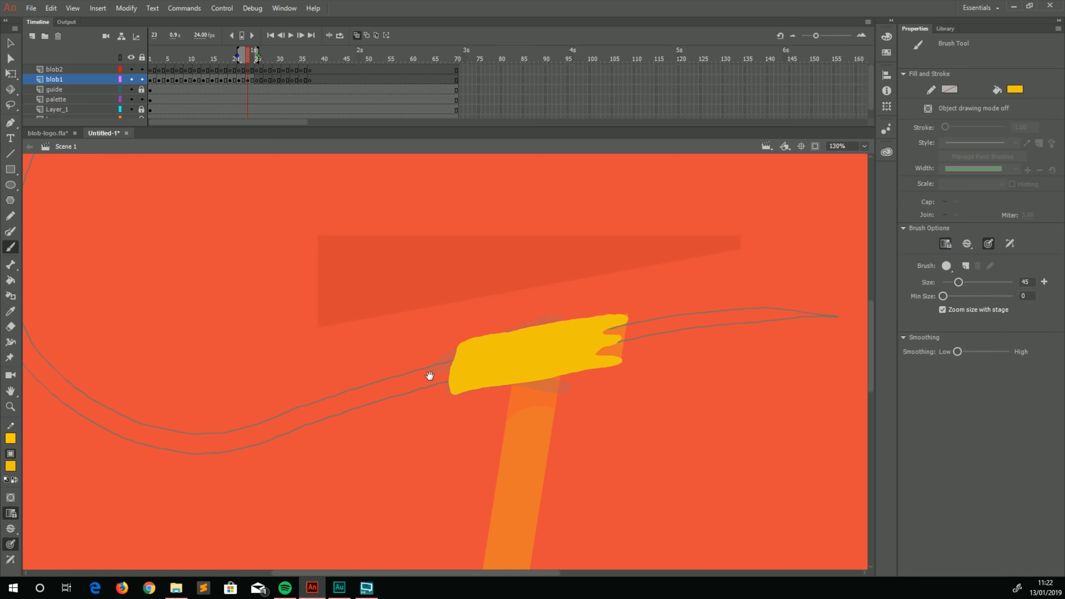
# Trace the T's full crossbar with the brush on frame 25 of blob1 and fill the outline yellow
pyautogui.moveTo(430, 376); pyautogui.dragTo(210, 376)
pyautogui.click(256, 80)
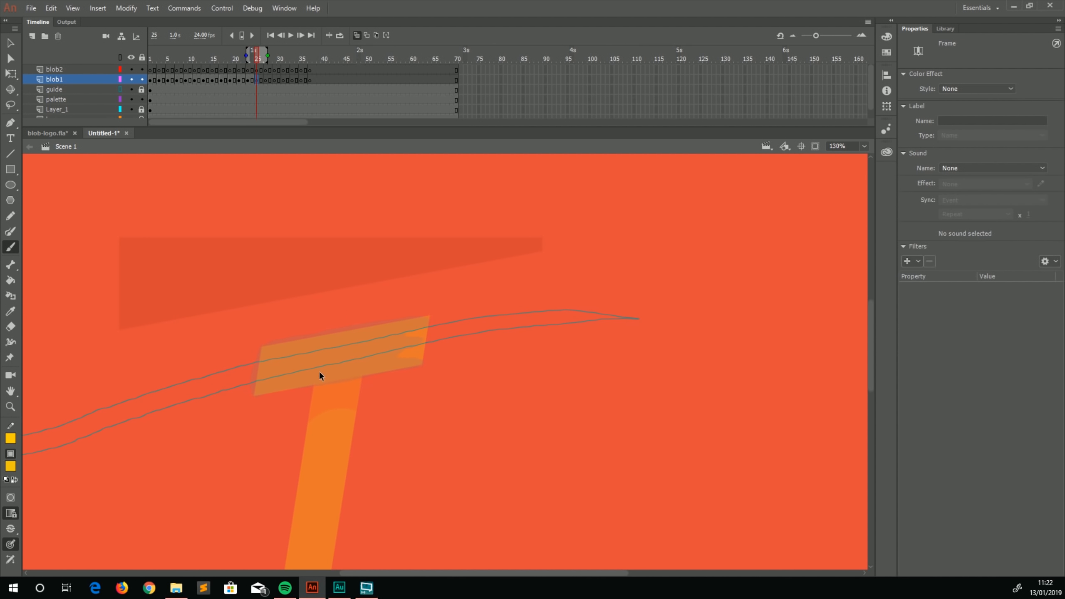
pyautogui.hotkey('ctrl', '=')
pyautogui.hotkey('ctrl', '=')
pyautogui.hotkey('ctrl', '-')
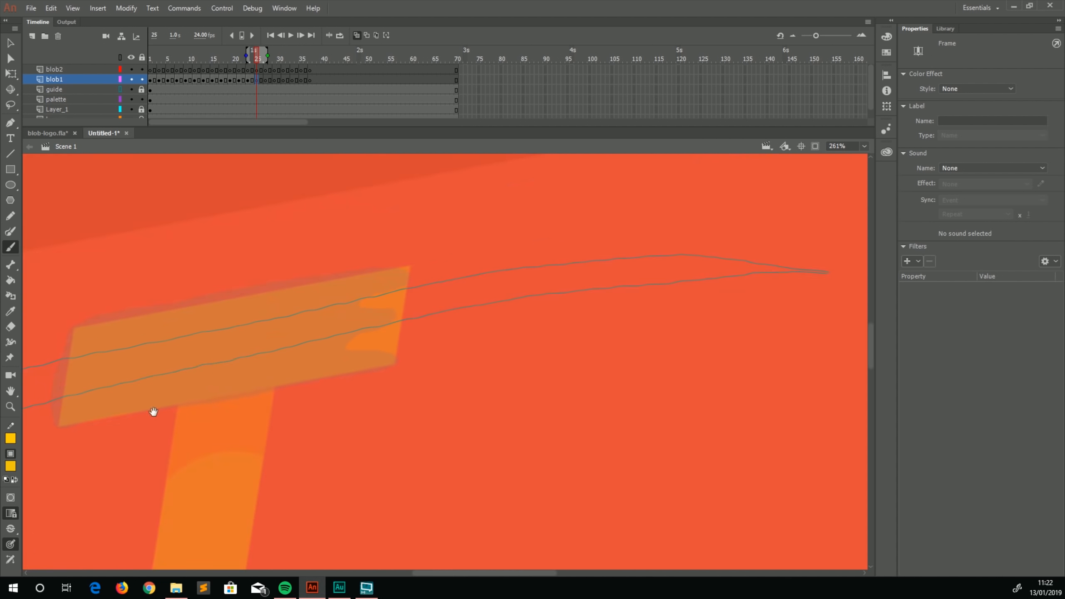
pyautogui.moveTo(153, 411); pyautogui.dragTo(335, 397)
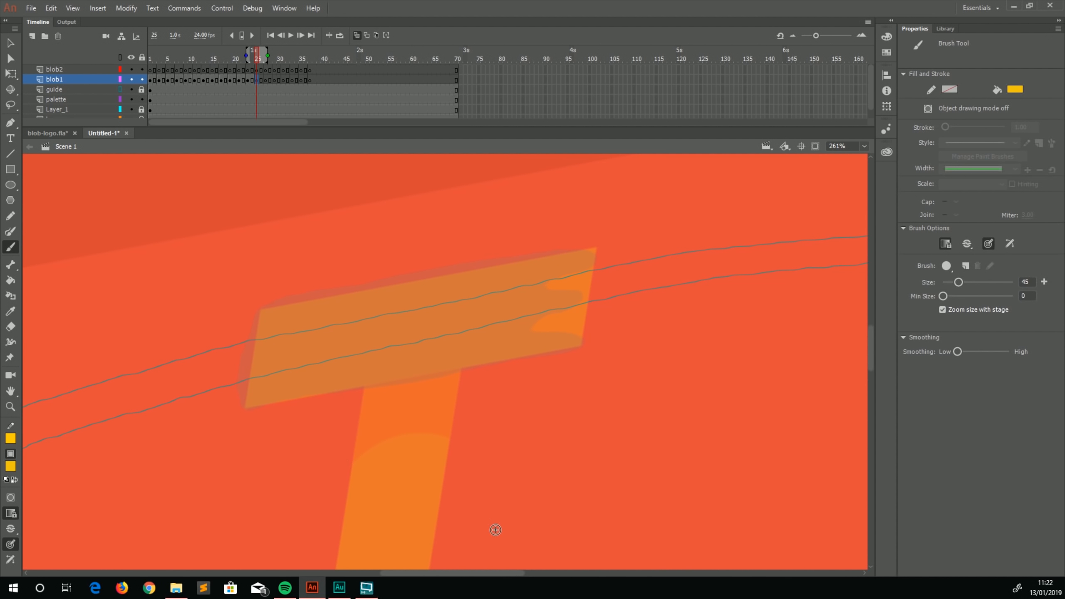
pyautogui.press('r')
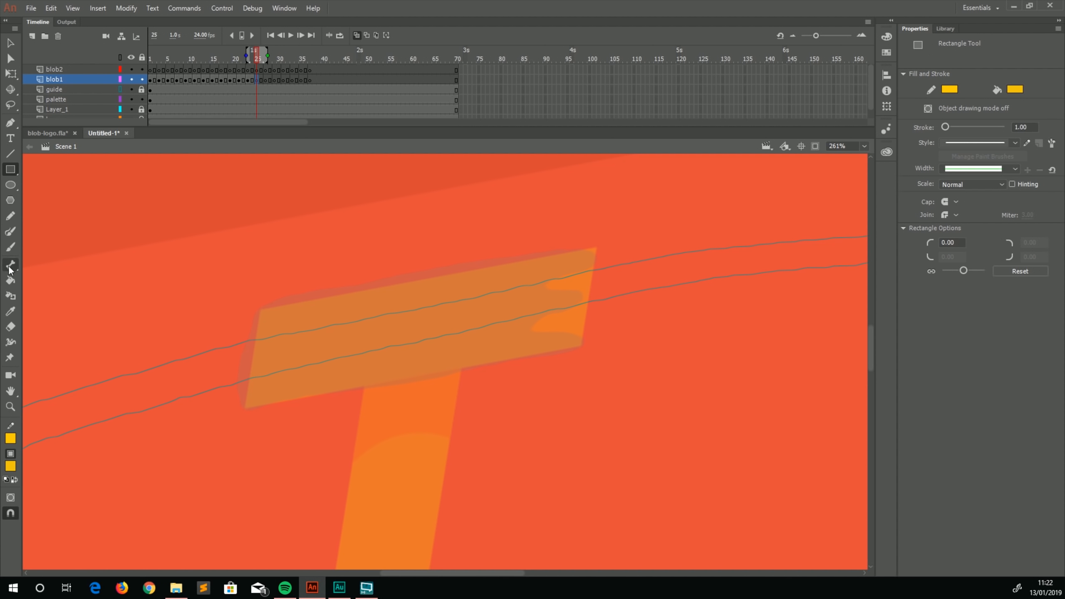
pyautogui.click(10, 247)
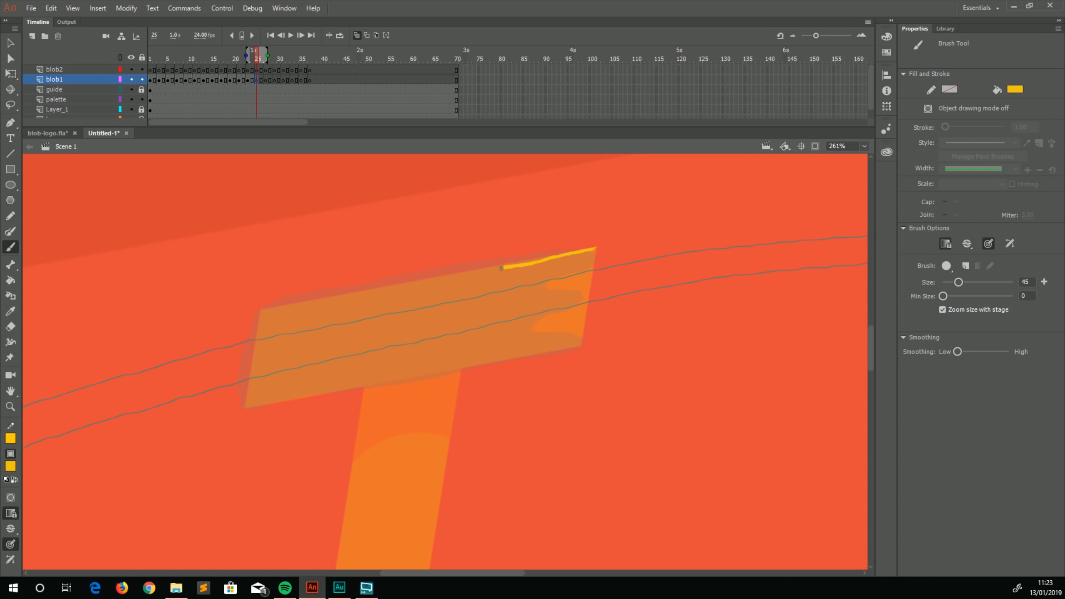
pyautogui.moveTo(459, 277)
pyautogui.mouseDown()
pyautogui.moveTo(262, 314)
pyautogui.moveTo(249, 396)
pyautogui.moveTo(274, 398)
pyautogui.moveTo(253, 403)
pyautogui.moveTo(573, 342)
pyautogui.moveTo(593, 252)
pyautogui.mouseUp()
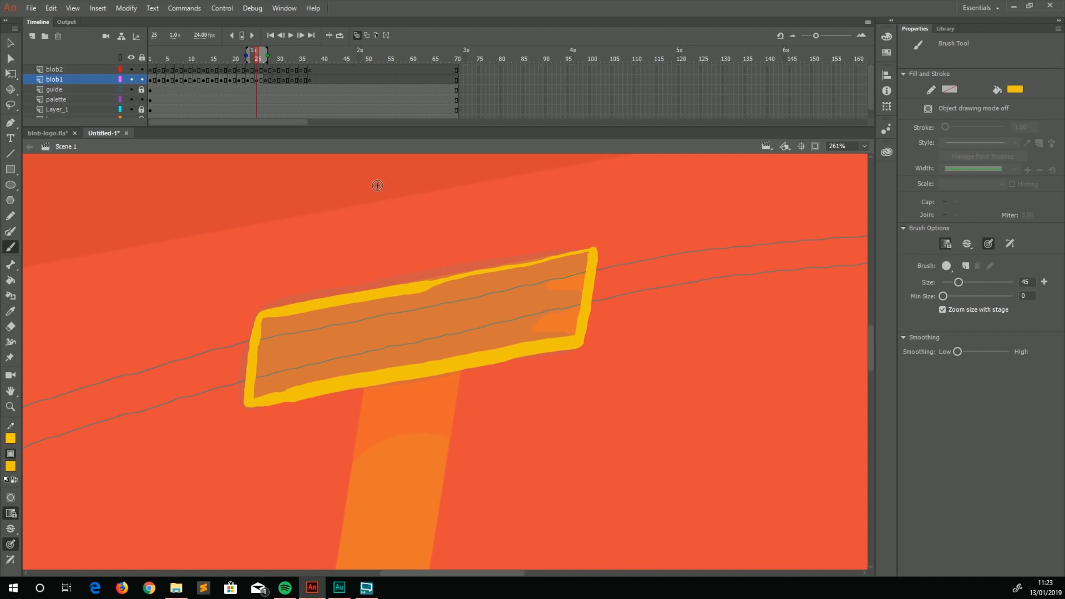
pyautogui.click(10, 280)
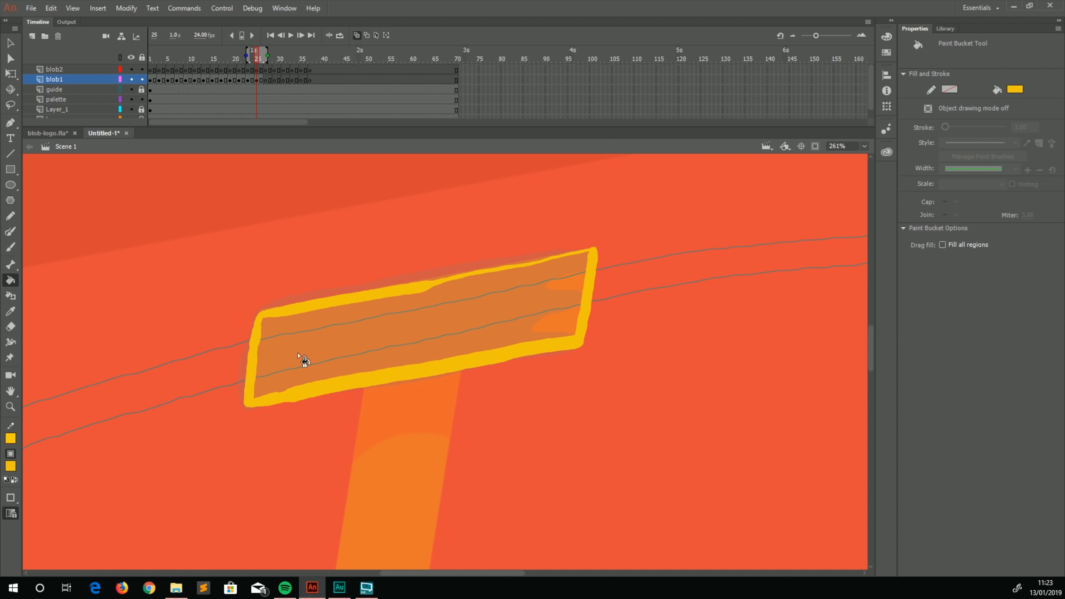
pyautogui.click(299, 354)
pyautogui.press('b')
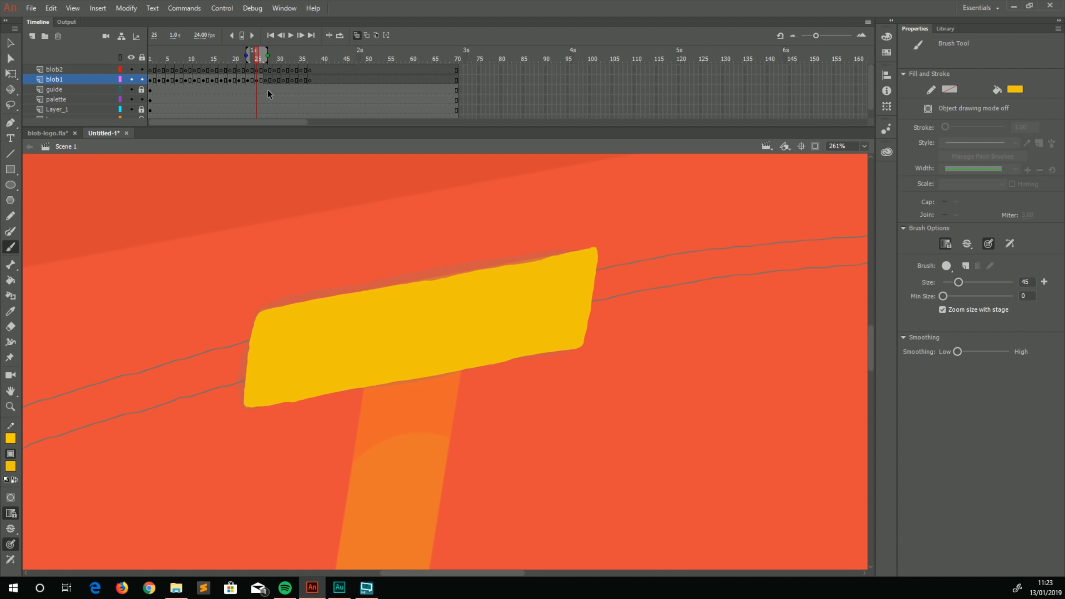
# Retrace the T's crossbar by hand on frame 27 of blob1 and fill it yellow
pyautogui.click(266, 80)
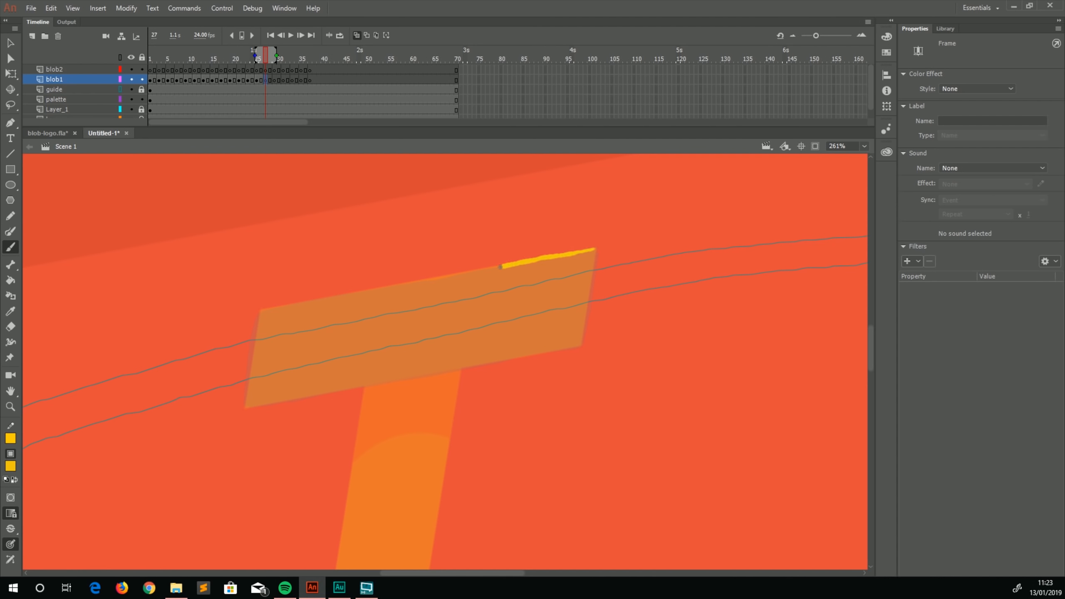
pyautogui.moveTo(500, 267)
pyautogui.mouseDown()
pyautogui.moveTo(263, 313)
pyautogui.moveTo(249, 405)
pyautogui.mouseUp()
pyautogui.moveTo(579, 344); pyautogui.dragTo(249, 405)
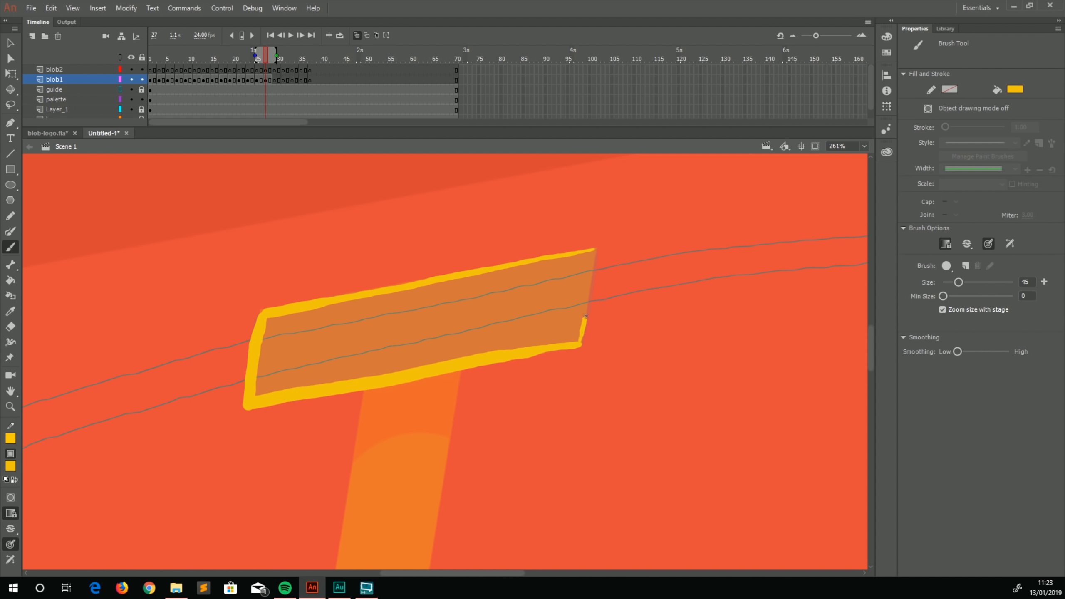
pyautogui.moveTo(586, 316); pyautogui.dragTo(593, 265)
pyautogui.moveTo(583, 315)
pyautogui.mouseDown()
pyautogui.moveTo(578, 343)
pyautogui.moveTo(594, 255)
pyautogui.mouseUp()
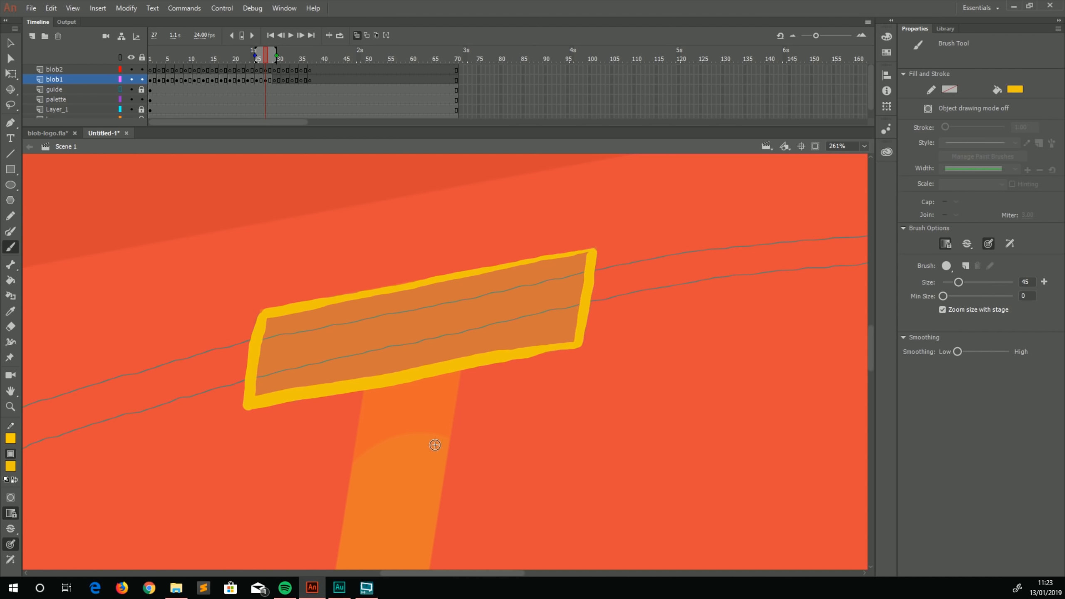
pyautogui.press('k')
pyautogui.click(313, 362)
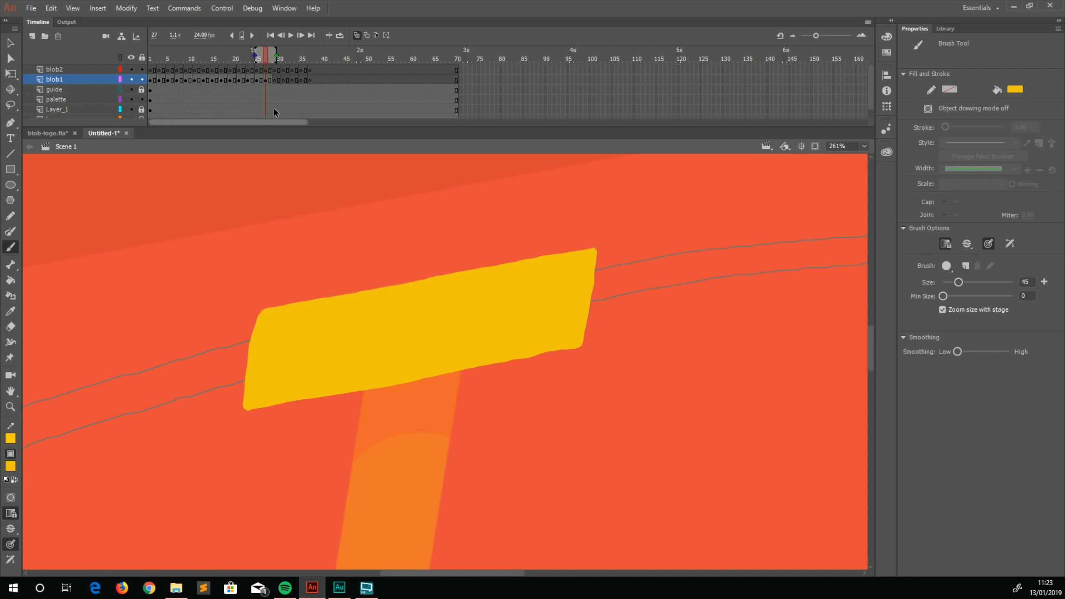
# Redraw the crossbar on frame 29 of blob1, fill it yellow and touch up its lower edge with the brush
pyautogui.click(275, 79)
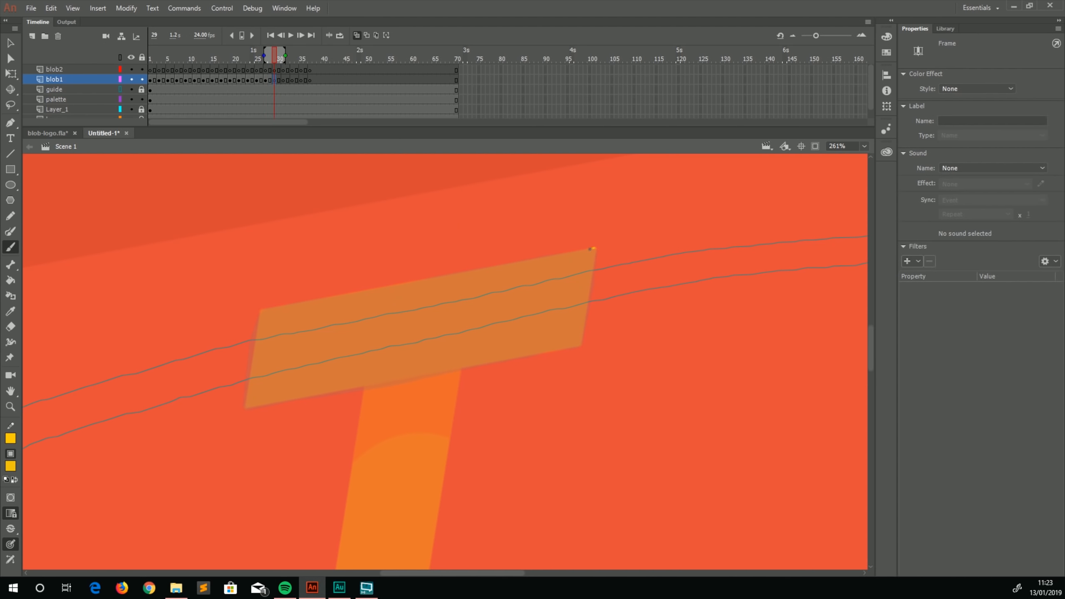
pyautogui.moveTo(520, 265)
pyautogui.mouseDown()
pyautogui.moveTo(569, 256)
pyautogui.moveTo(272, 310)
pyautogui.mouseUp()
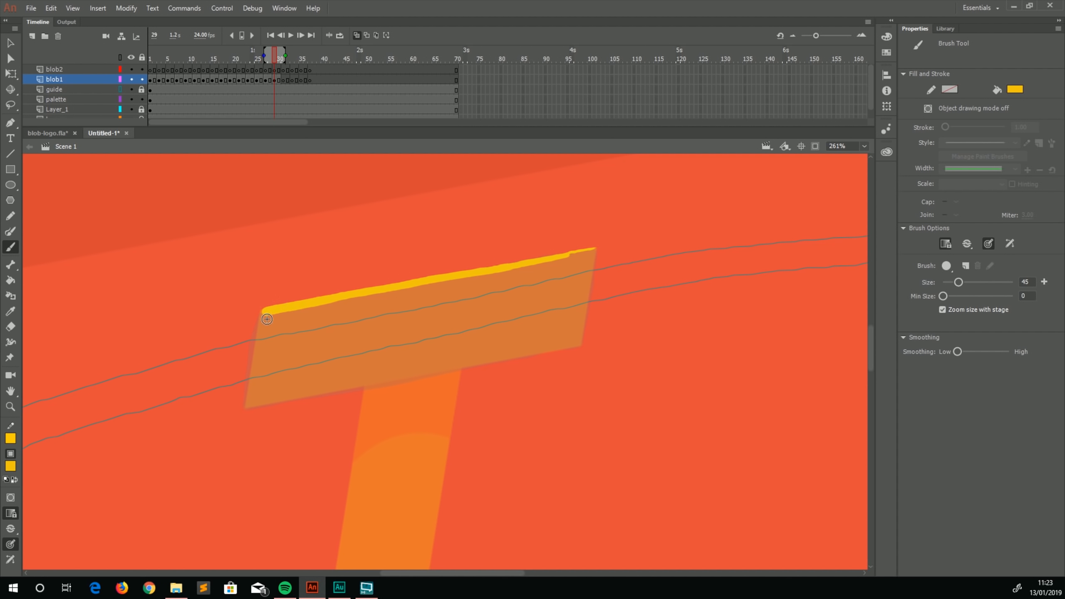
pyautogui.moveTo(263, 312)
pyautogui.mouseDown()
pyautogui.moveTo(248, 404)
pyautogui.moveTo(574, 340)
pyautogui.moveTo(593, 262)
pyautogui.mouseUp()
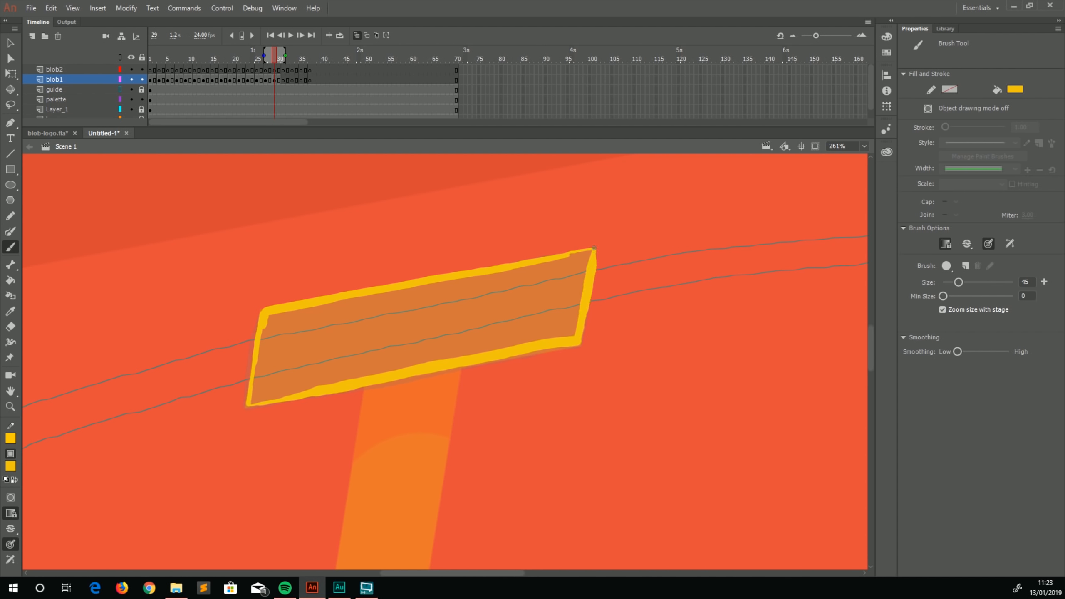
pyautogui.press('k')
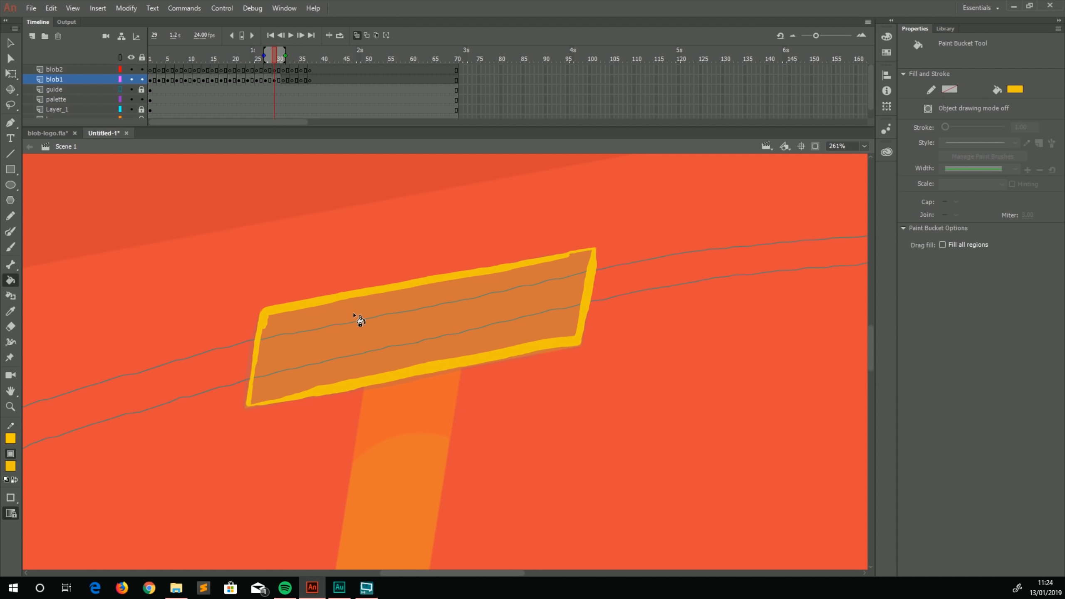
pyautogui.click(358, 319)
pyautogui.press('b')
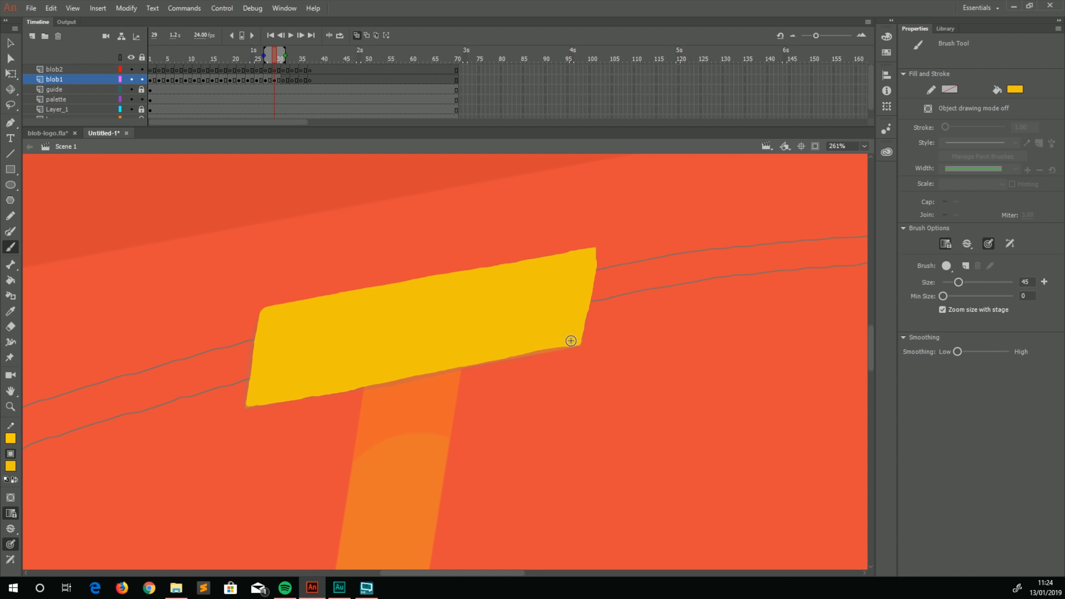
pyautogui.moveTo(557, 346); pyautogui.dragTo(303, 393)
# Play the animation from frame 1 and review how the yellow blob travels along the guide into the crossbar
pyautogui.hotkey('ctrl', '-')
pyautogui.moveTo(235, 334); pyautogui.dragTo(191, 321)
pyautogui.hotkey('ctrl', '-')
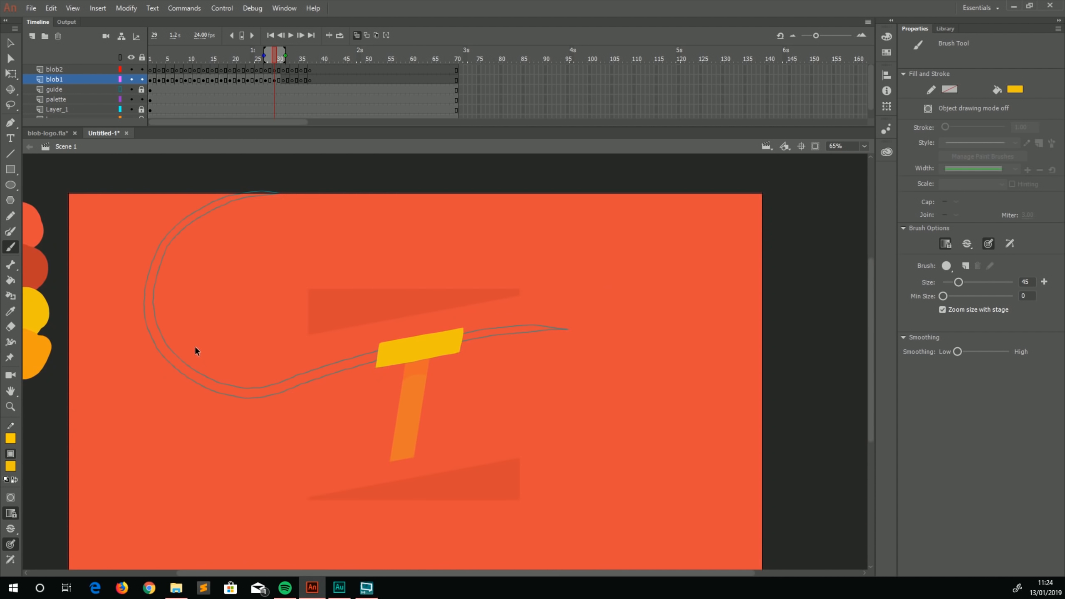
pyautogui.hotkey('ctrl', '-')
pyautogui.moveTo(271, 391); pyautogui.dragTo(191, 363)
pyautogui.hotkey('ctrl', '=')
pyautogui.moveTo(314, 369)
pyautogui.mouseDown()
pyautogui.moveTo(270, 358)
pyautogui.moveTo(297, 363)
pyautogui.mouseUp()
pyautogui.click(150, 70)
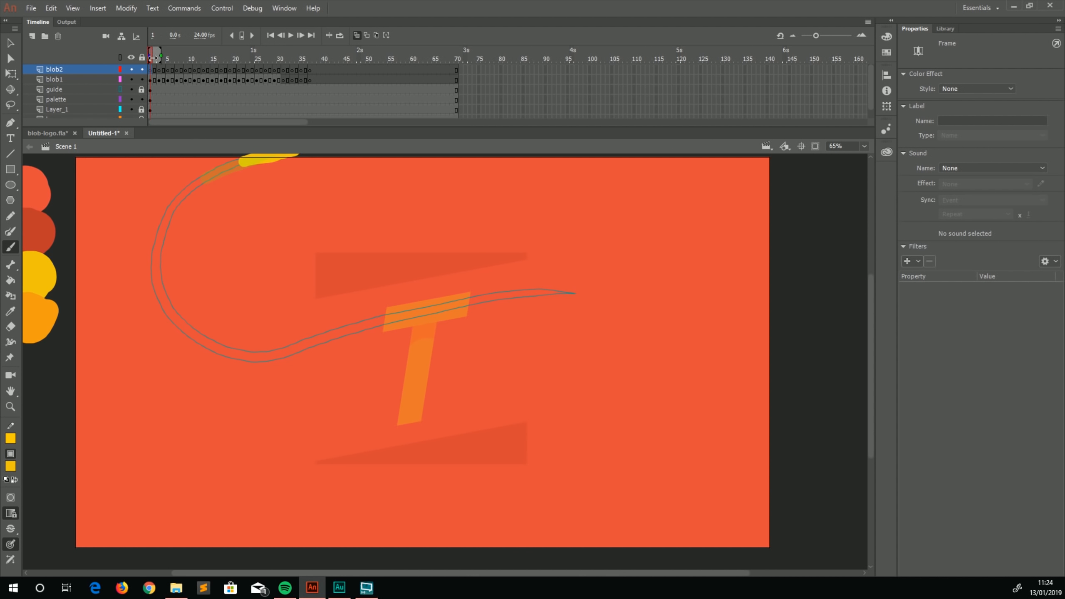
pyautogui.press('Return')
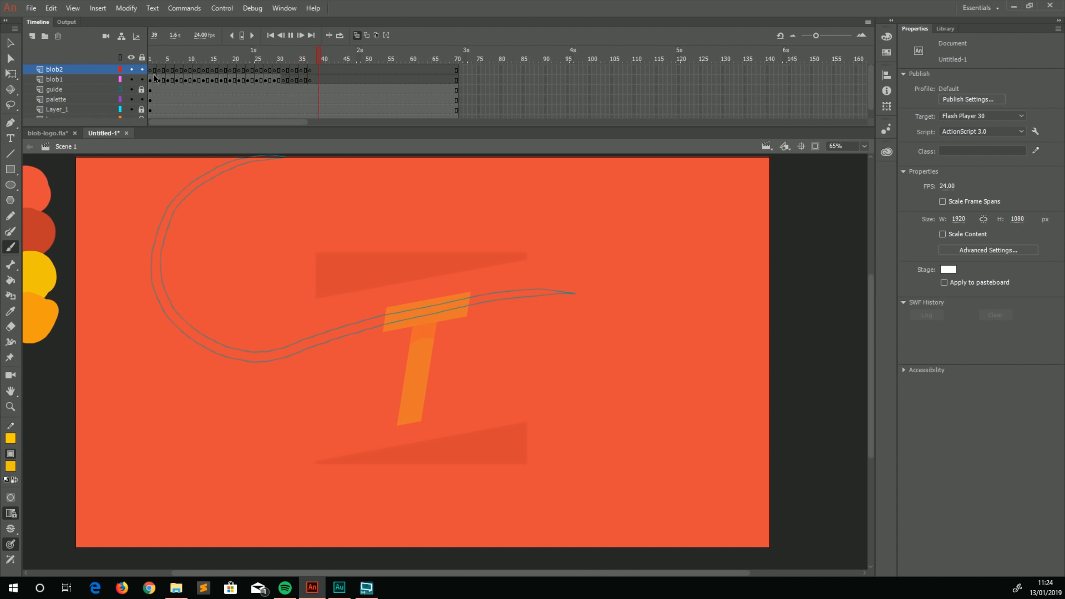
pyautogui.click(155, 79)
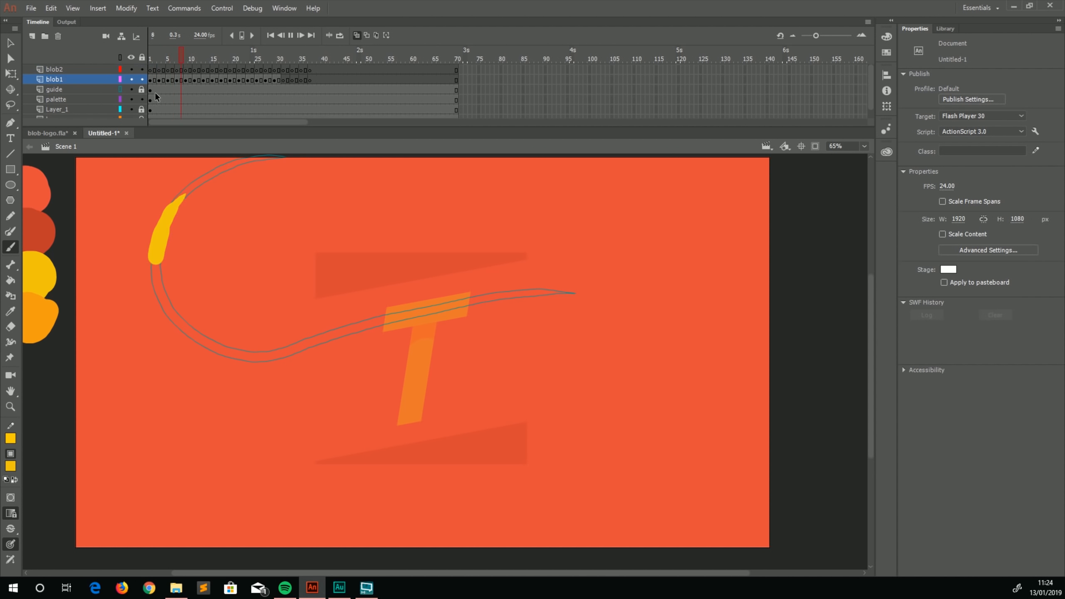
# Shift the blob on frame 17 of blob1 along the guide toward the T, to X 546.25, Y 433.55, and replay the animation
pyautogui.click(238, 80)
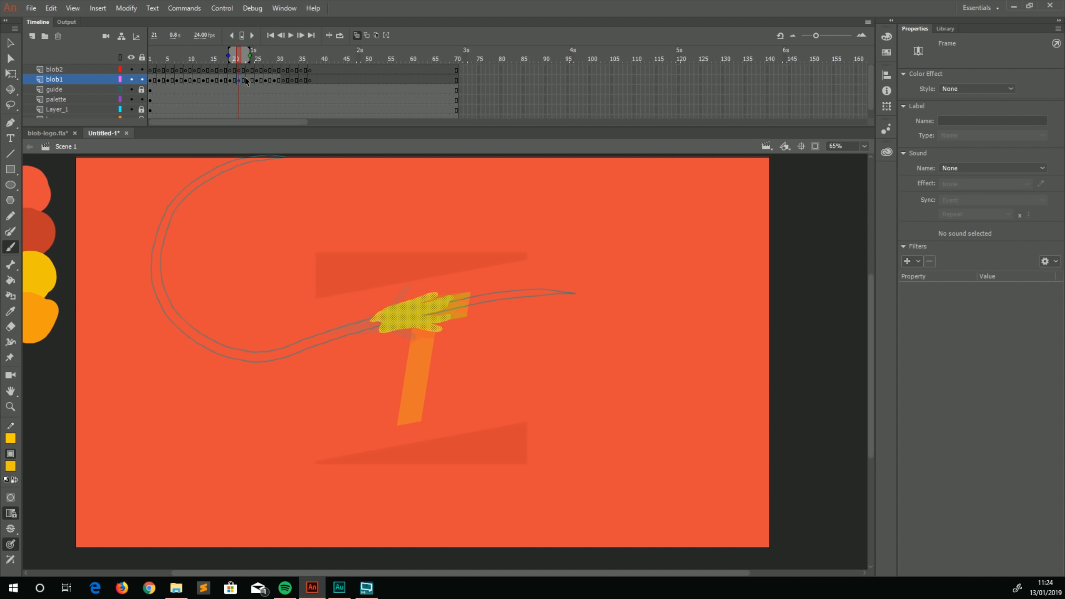
pyautogui.click(247, 81)
pyautogui.click(231, 80)
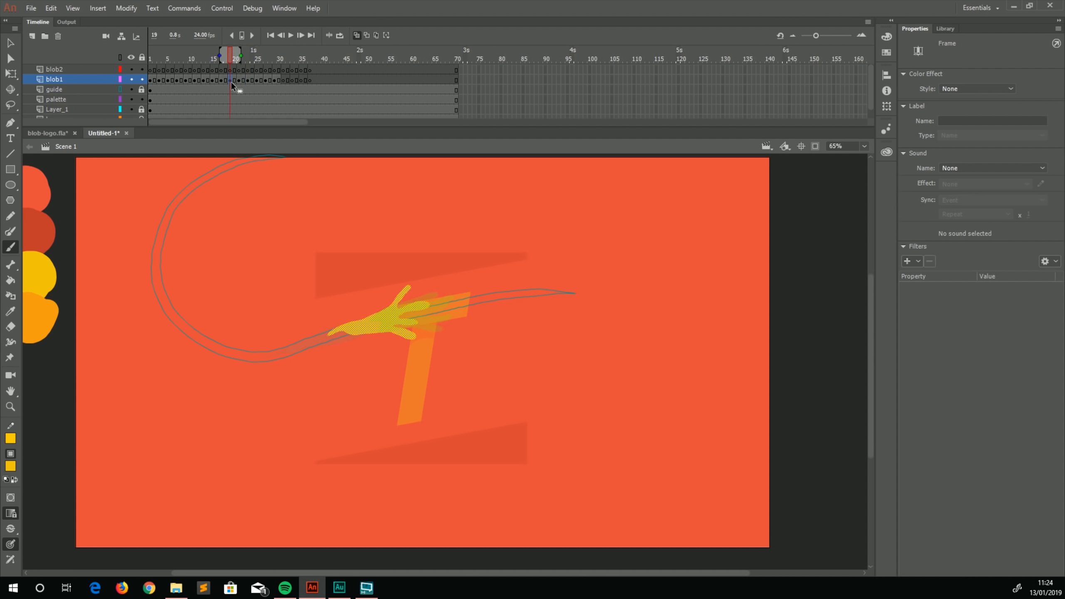
pyautogui.click(223, 81)
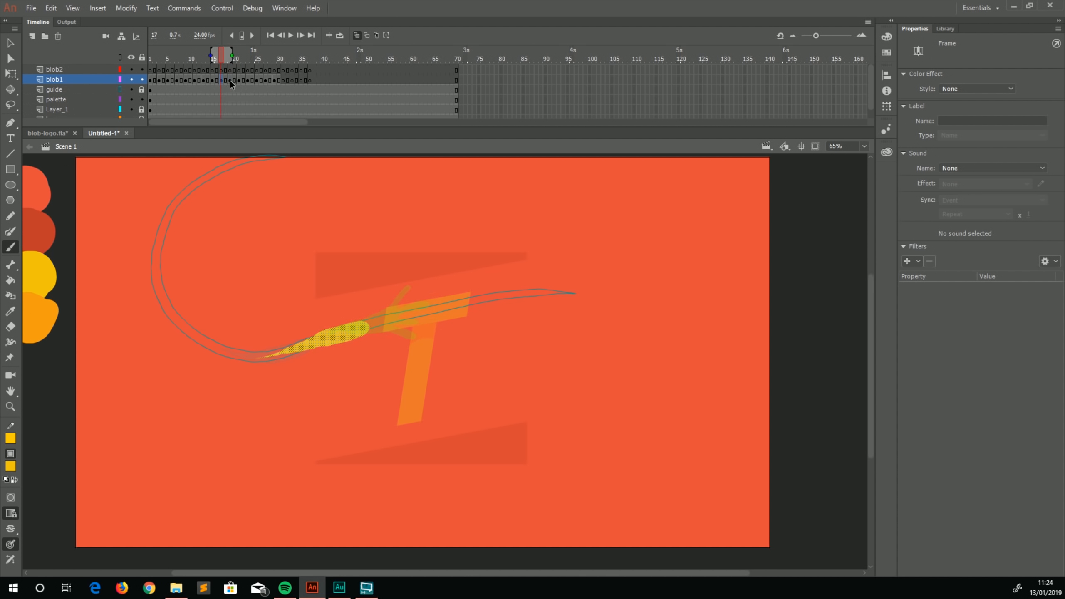
pyautogui.press('v')
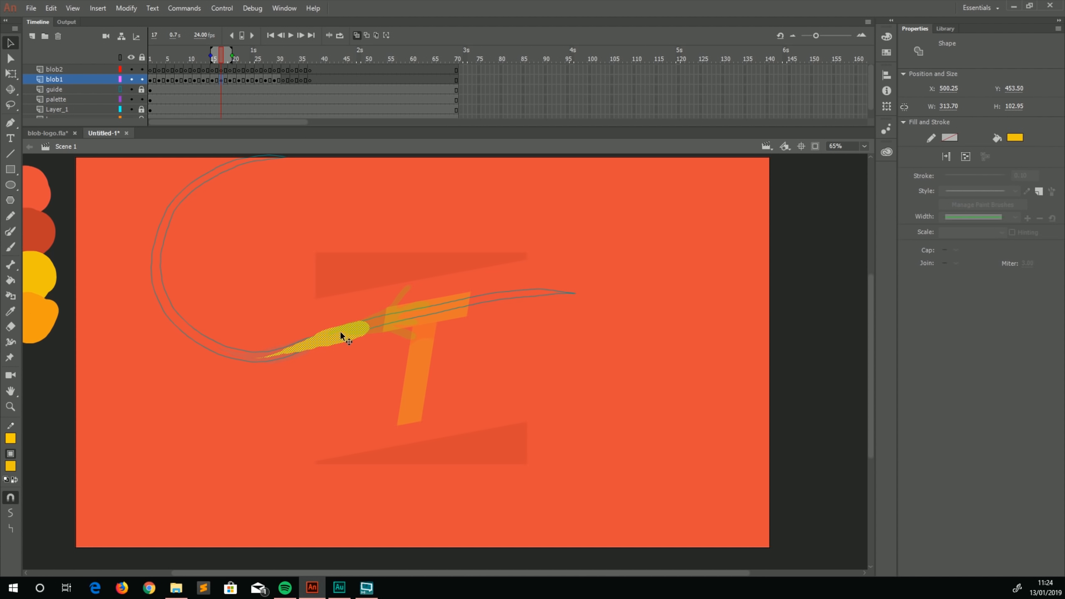
pyautogui.moveTo(341, 333); pyautogui.dragTo(356, 325)
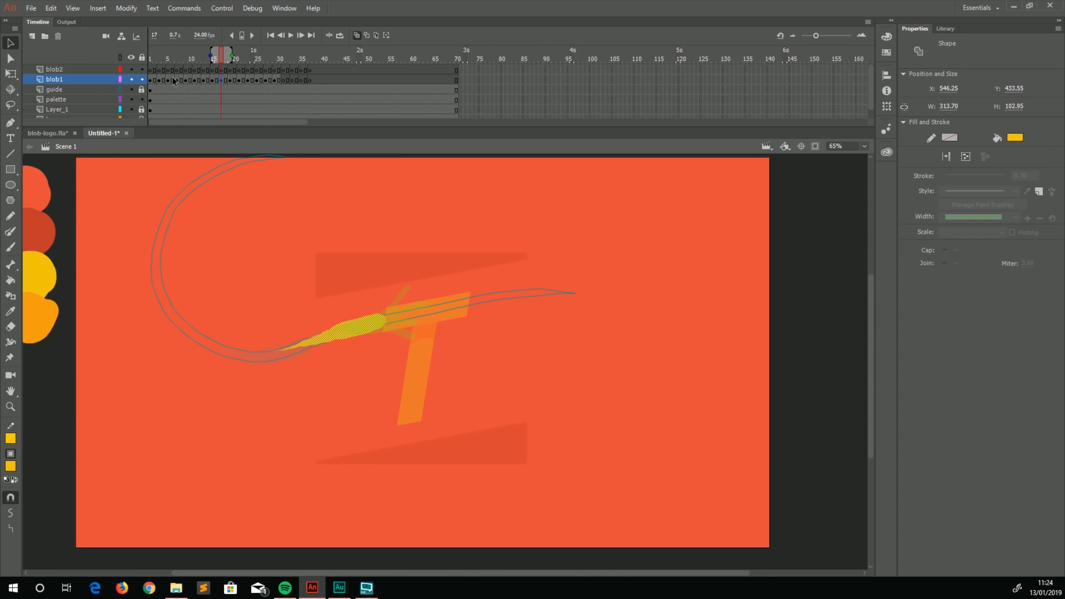
pyautogui.click(155, 72)
pyautogui.press('Return')
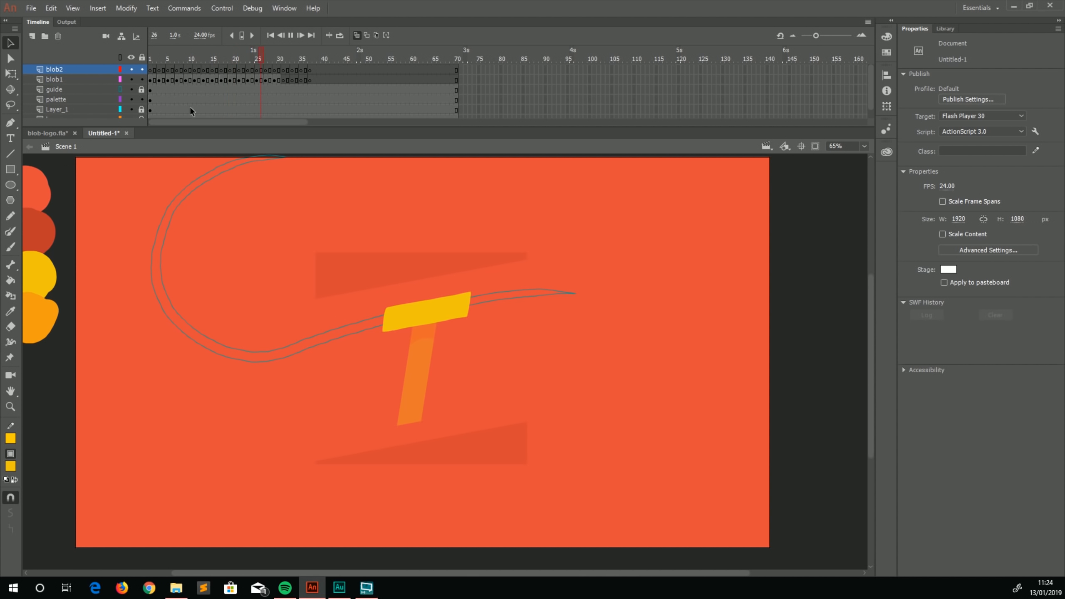
# Delete the splash-shaped blob drawn on frame 19 of blob1
pyautogui.click(221, 82)
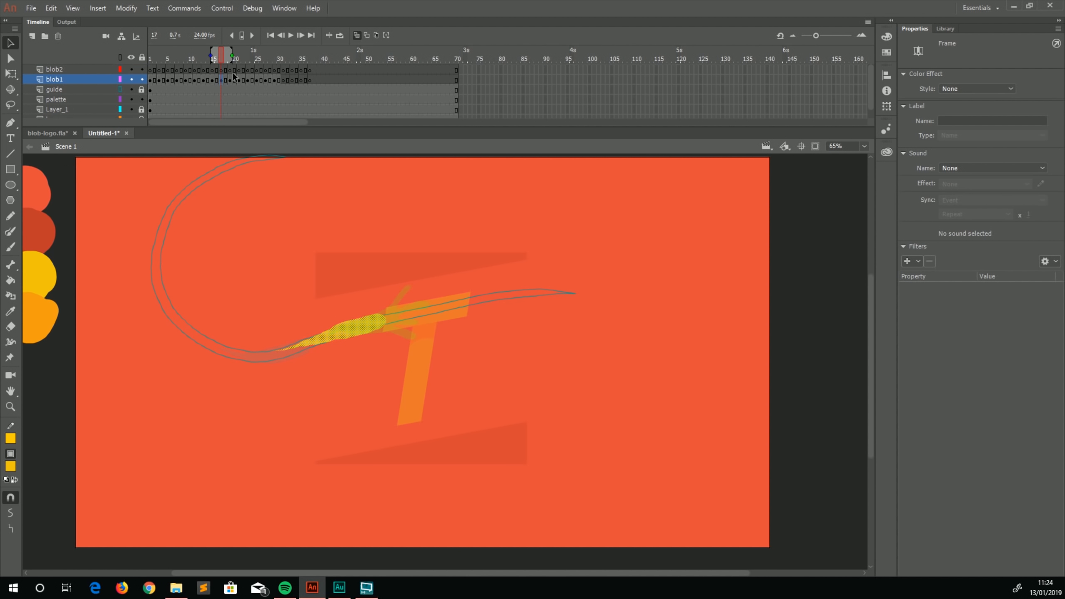
pyautogui.click(231, 81)
pyautogui.press('Delete')
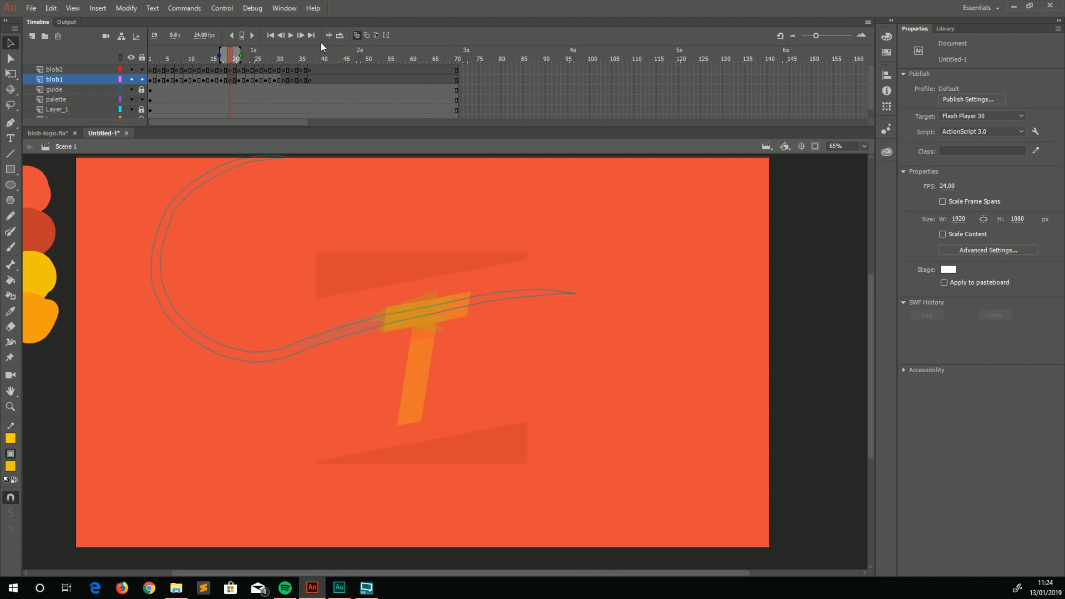
# Paint a new blob with a tapered tail and three pointed tips on frame 19 of blob1, fill it yellow and replay the animation
pyautogui.hotkey('ctrl', '=')
pyautogui.moveTo(262, 300); pyautogui.dragTo(292, 329)
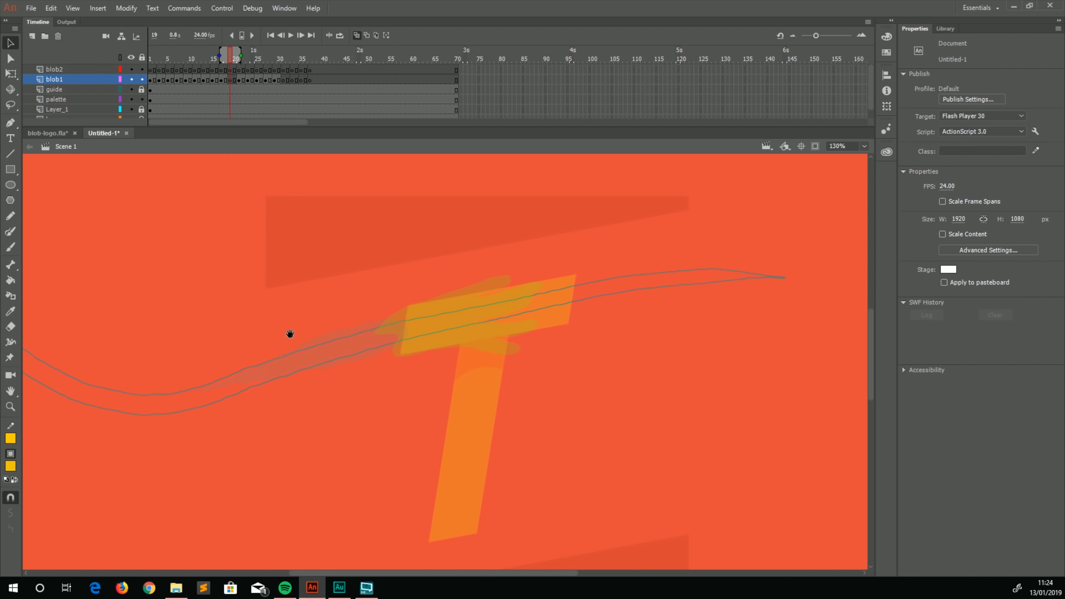
pyautogui.press('b')
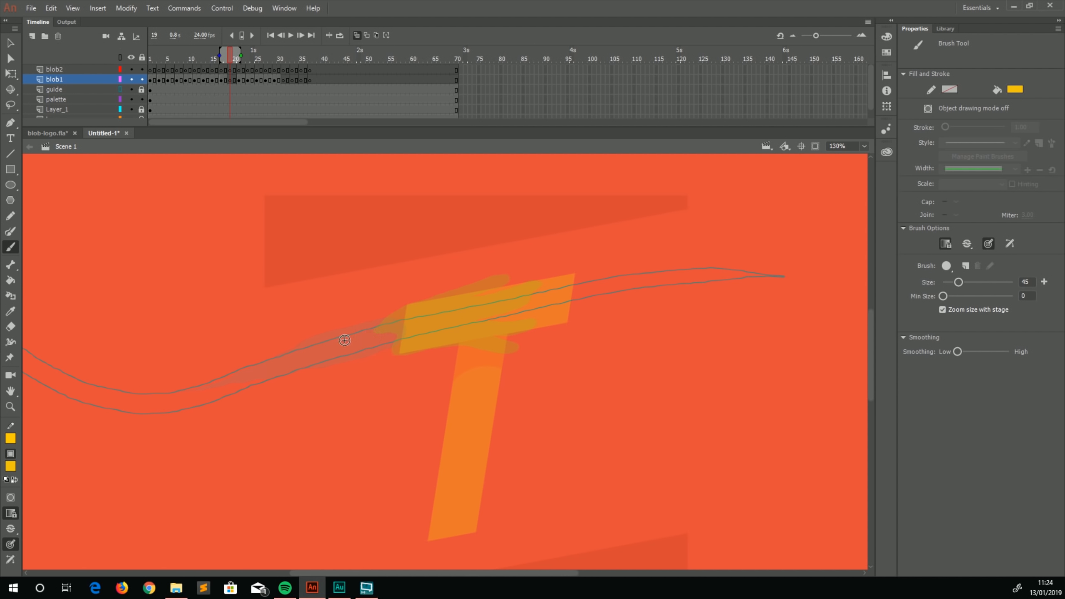
pyautogui.moveTo(342, 343)
pyautogui.mouseDown()
pyautogui.moveTo(385, 335)
pyautogui.moveTo(384, 352)
pyautogui.moveTo(395, 352)
pyautogui.moveTo(520, 333)
pyautogui.moveTo(438, 333)
pyautogui.moveTo(496, 308)
pyautogui.moveTo(446, 301)
pyautogui.moveTo(494, 287)
pyautogui.moveTo(413, 303)
pyautogui.mouseUp()
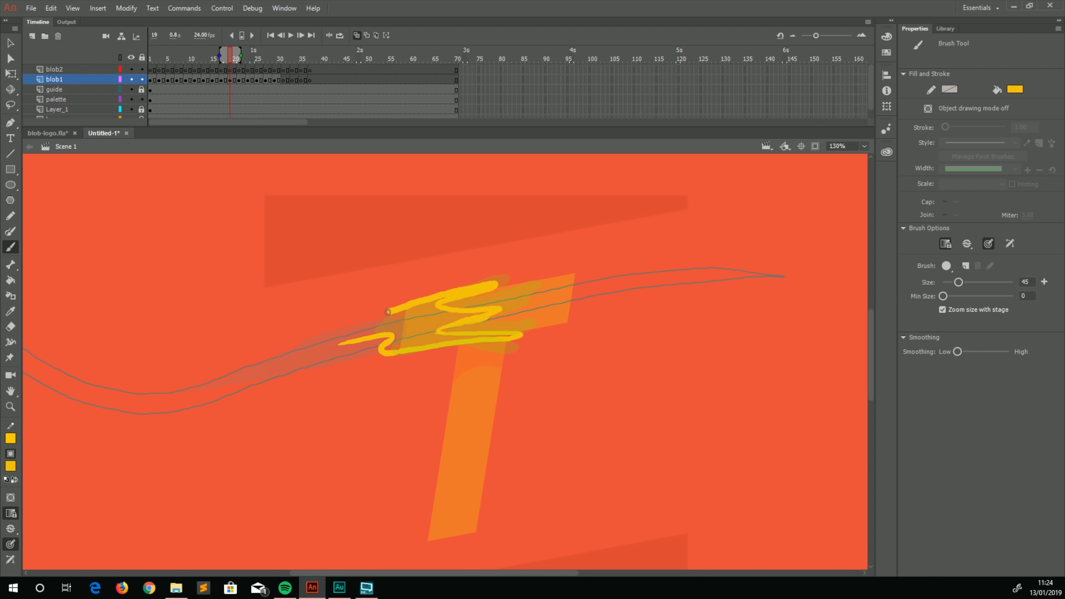
pyautogui.moveTo(356, 325)
pyautogui.mouseDown()
pyautogui.moveTo(313, 347)
pyautogui.moveTo(400, 336)
pyautogui.mouseUp()
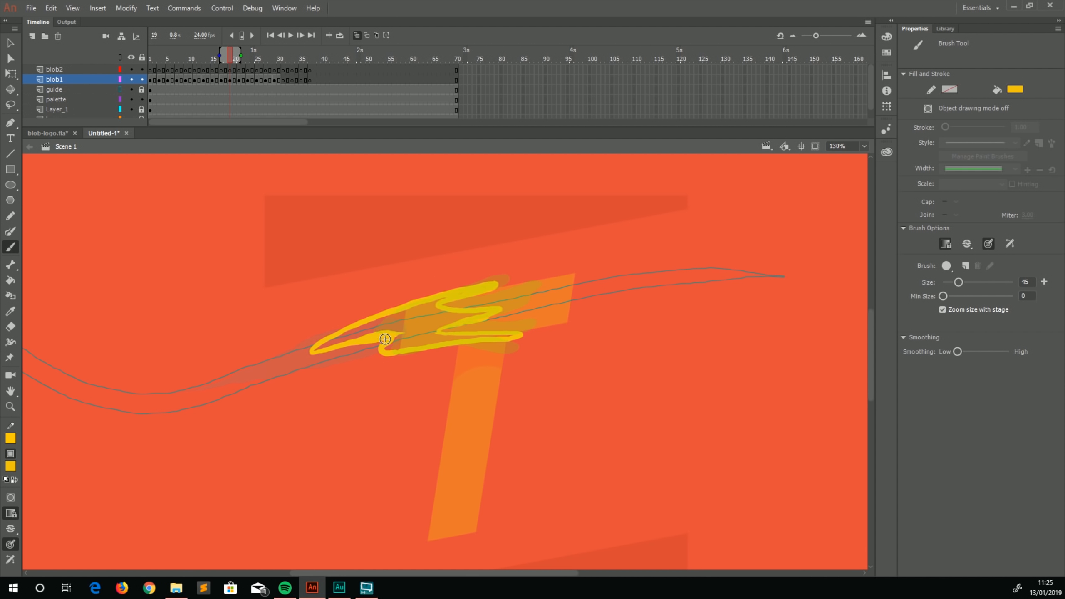
pyautogui.press('k')
pyautogui.click(430, 348)
pyautogui.press('b')
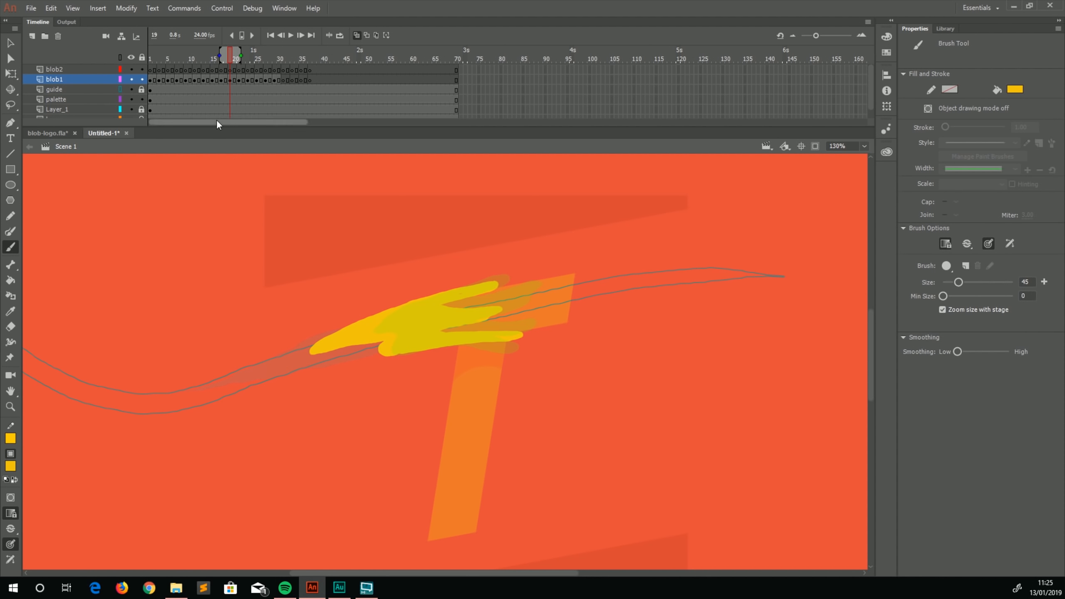
pyautogui.click(180, 70)
pyautogui.press('Return')
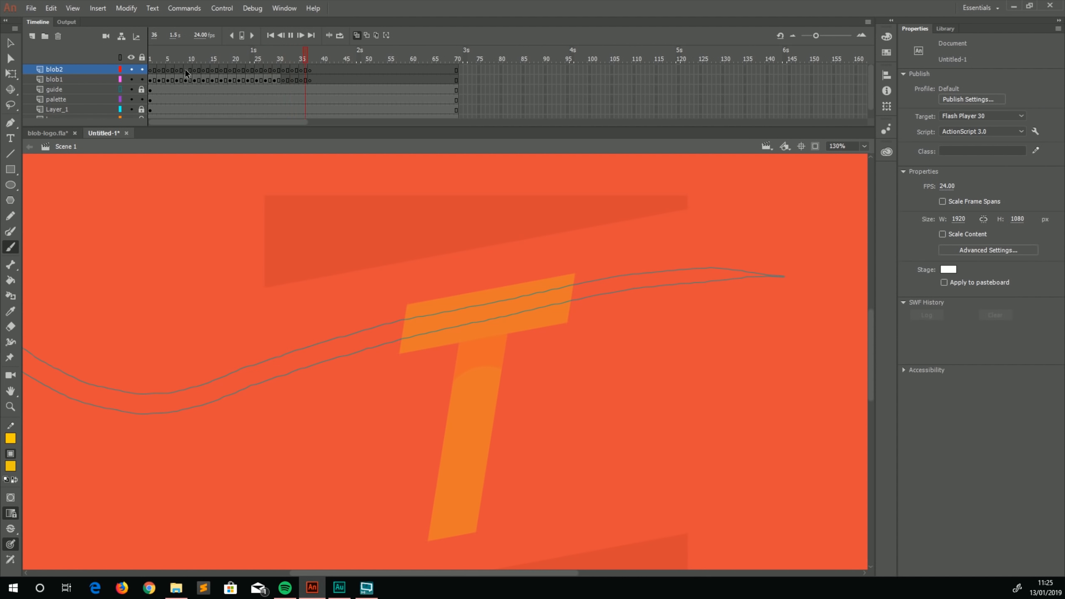
# Remove frames 19 and 20 from both the blob1 and blob2 layers and replay the animation from the start
pyautogui.click(247, 81)
pyautogui.click(239, 81)
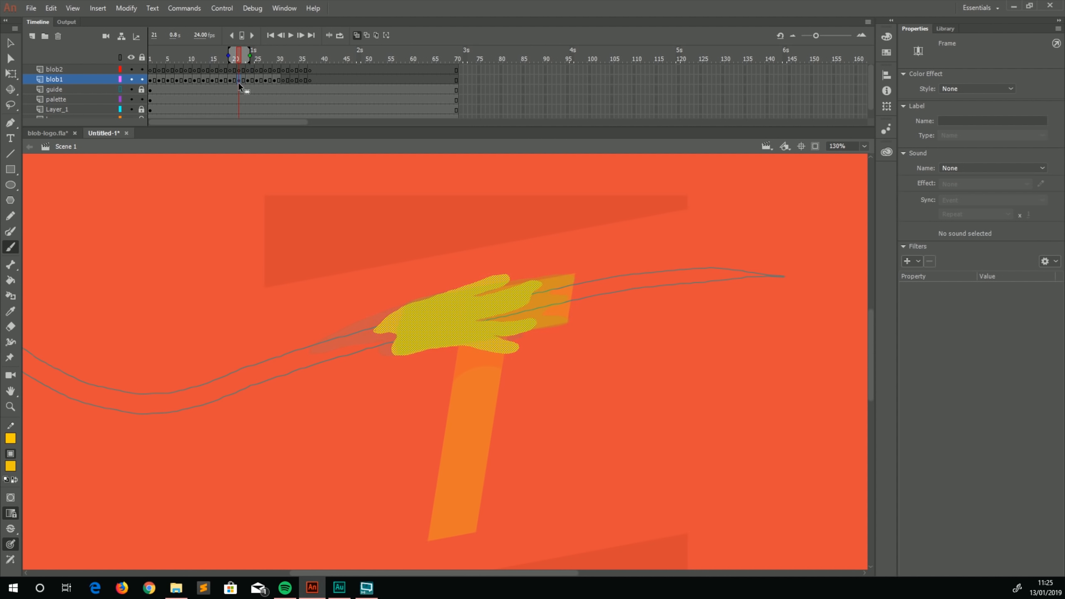
pyautogui.click(230, 84)
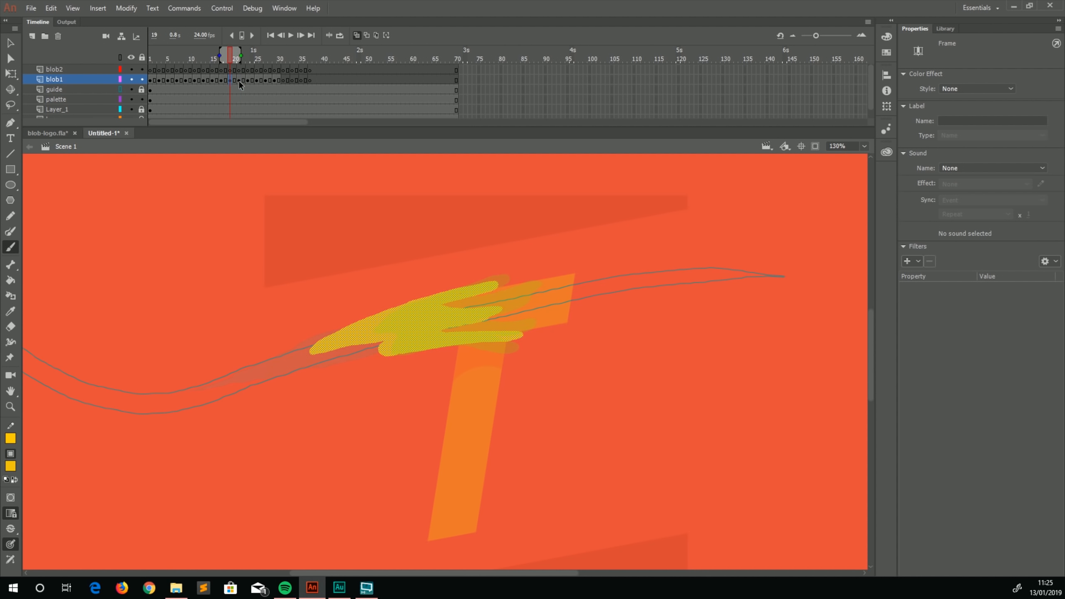
pyautogui.click(239, 83)
pyautogui.click(231, 82)
pyautogui.moveTo(231, 79); pyautogui.dragTo(235, 70)
pyautogui.rightClick(231, 77)
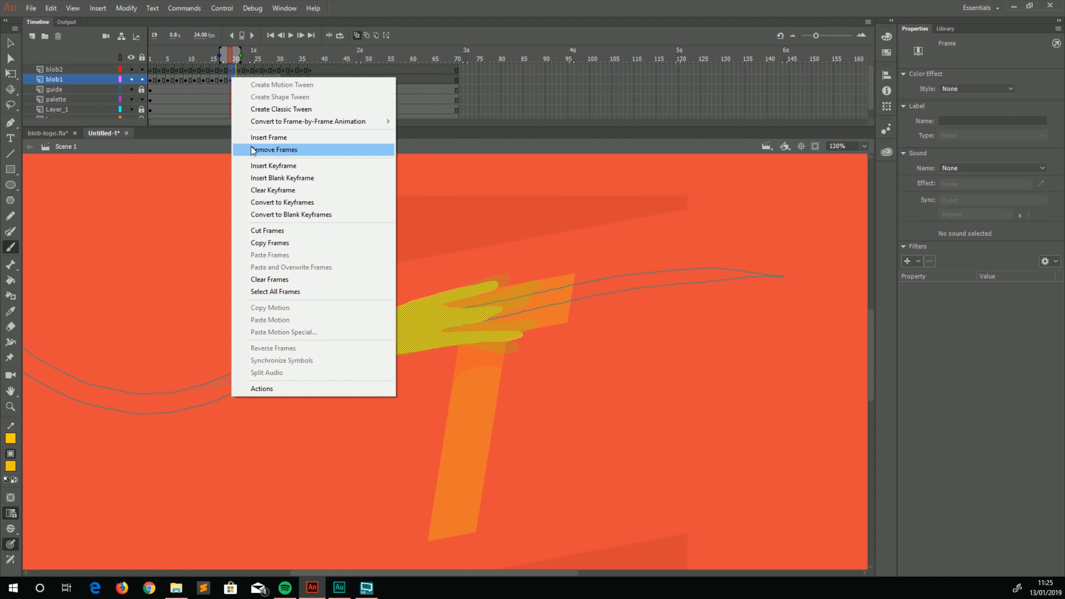
pyautogui.click(252, 149)
pyautogui.click(152, 71)
pyautogui.press('Return')
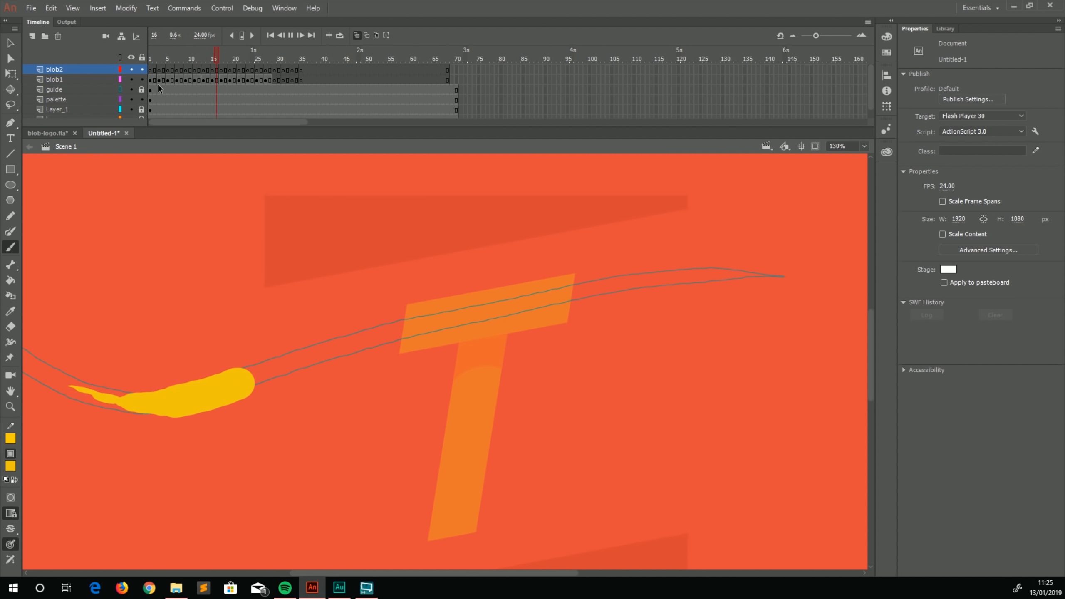
pyautogui.click(149, 77)
pyautogui.press('Return')
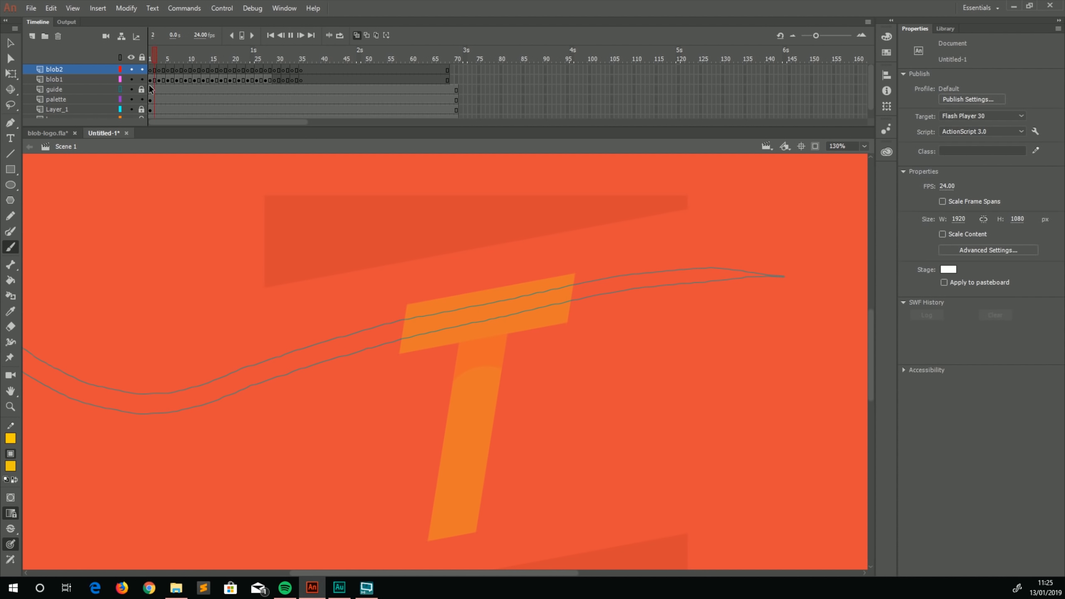
pyautogui.click(155, 72)
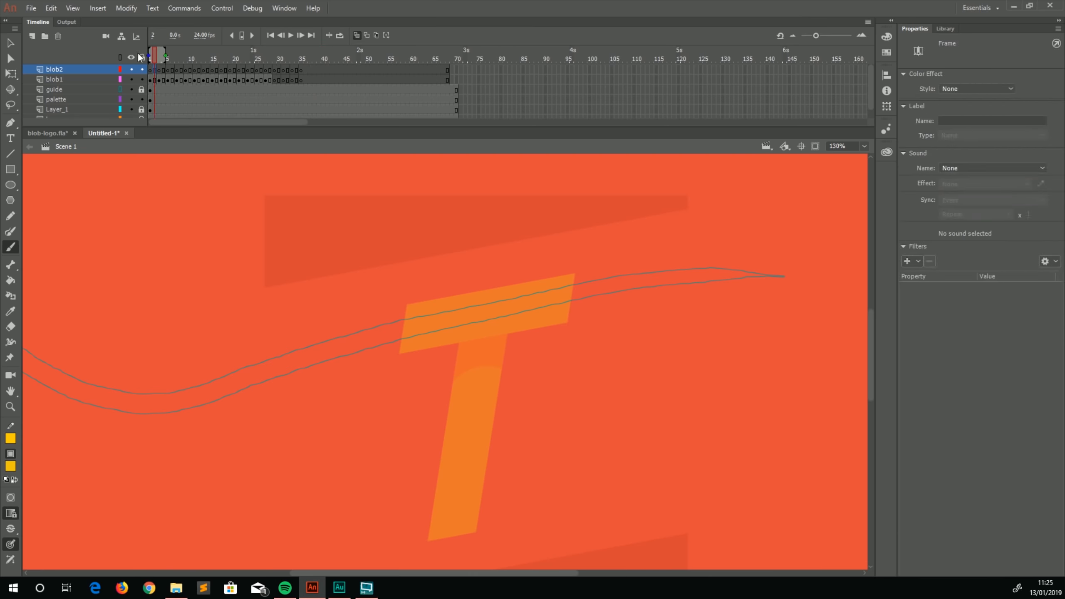
# Add a new layer above blob2 and copy blob2's series of keyframes into it
pyautogui.hotkey('ctrl', '-')
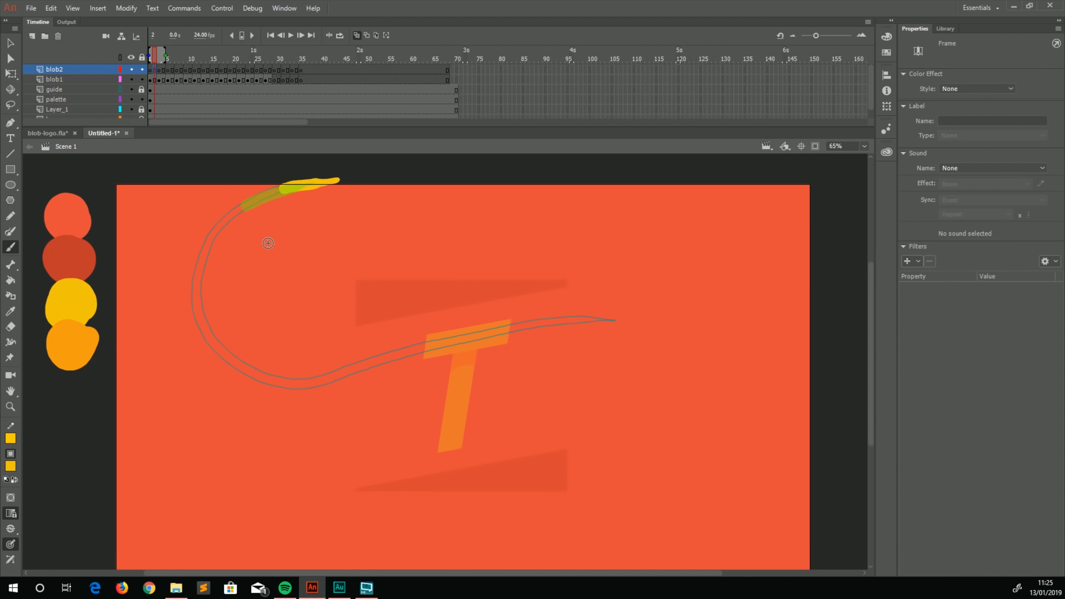
pyautogui.moveTo(238, 376)
pyautogui.mouseDown()
pyautogui.moveTo(226, 355)
pyautogui.moveTo(234, 362)
pyautogui.mouseUp()
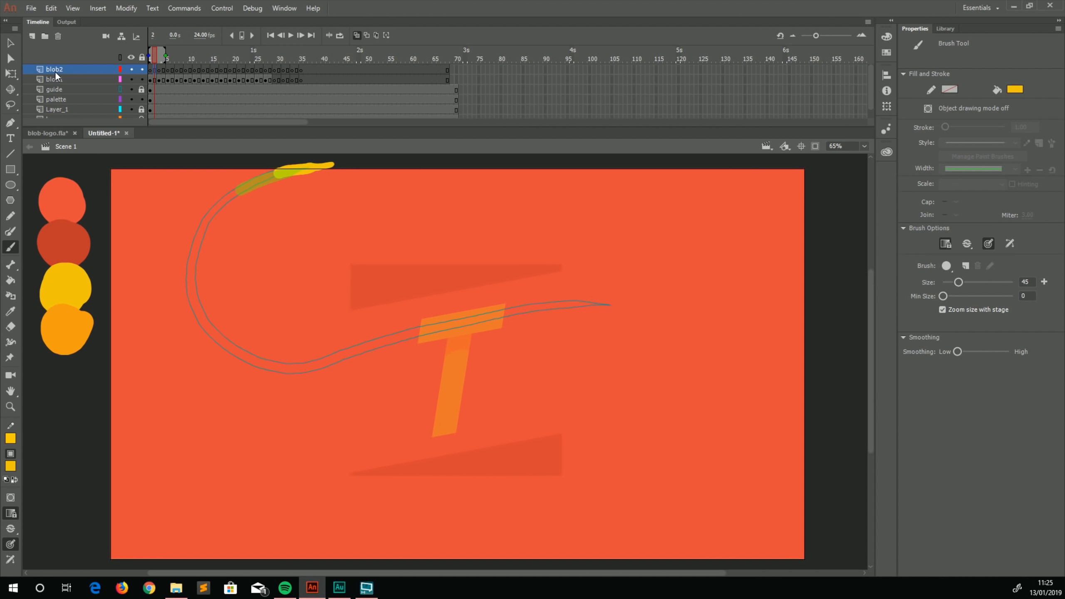
pyautogui.click(32, 36)
pyautogui.moveTo(299, 79); pyautogui.dragTo(149, 69)
pyautogui.click(143, 106)
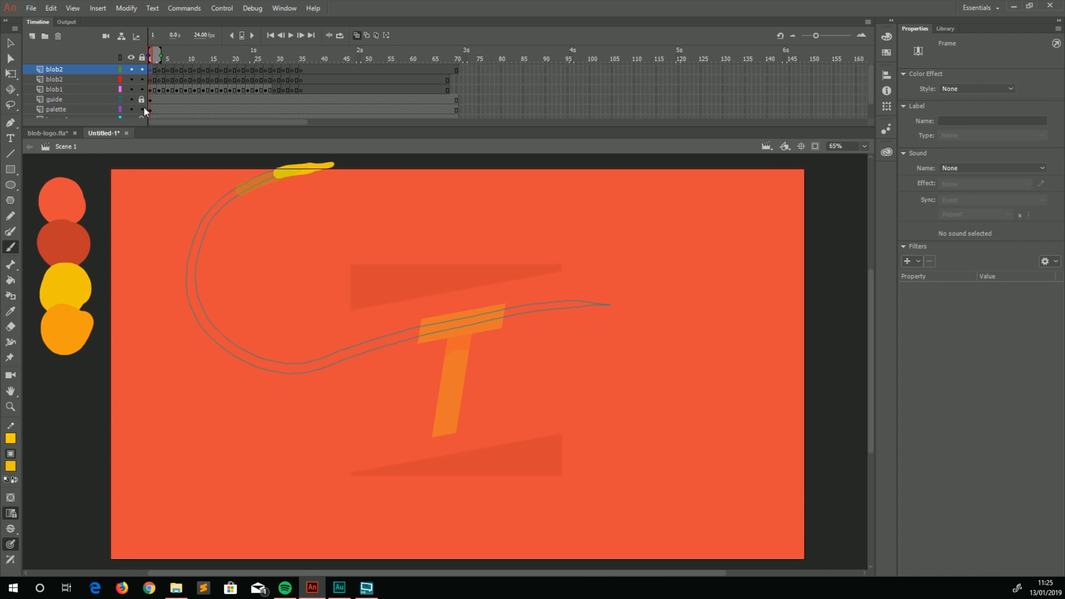
# Add a layer named guide2 between the blob2 and blob1 layers, enlarging the timeline to show all layers
pyautogui.moveTo(344, 442); pyautogui.dragTo(332, 361)
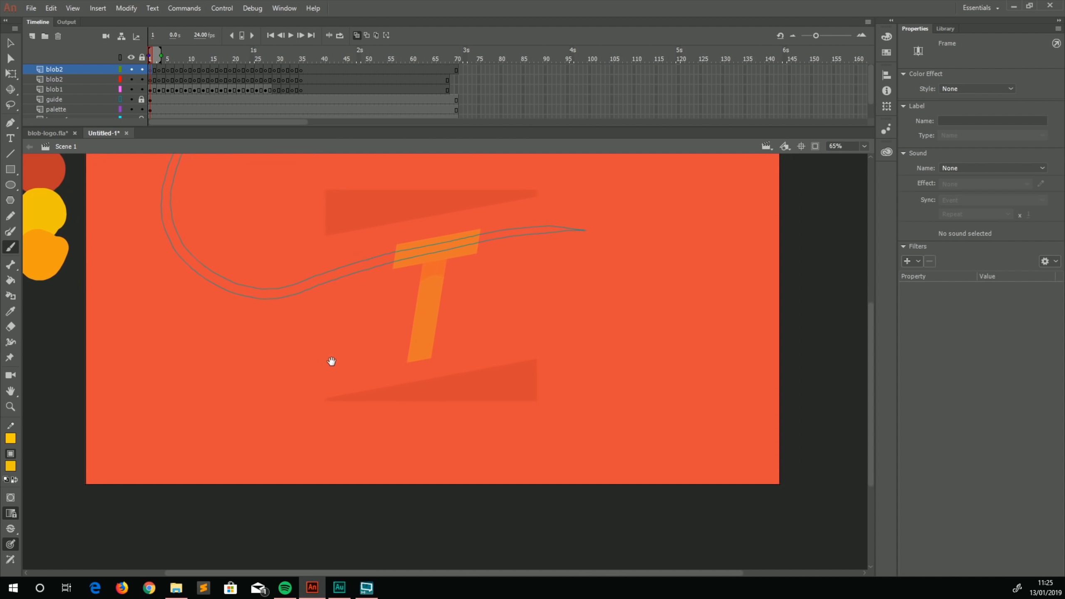
pyautogui.moveTo(390, 357); pyautogui.dragTo(384, 399)
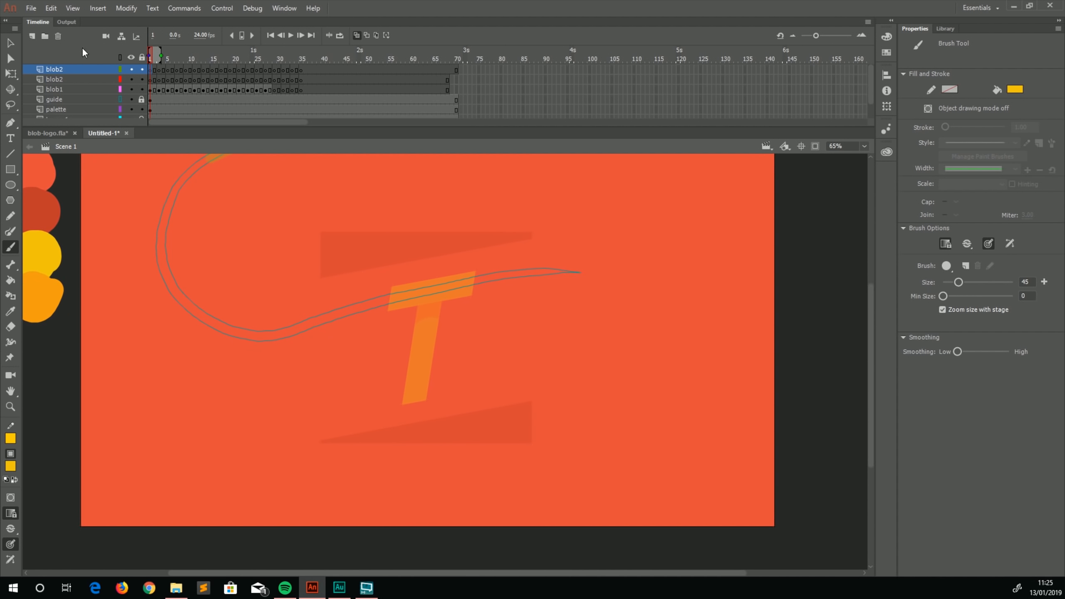
pyautogui.click(54, 80)
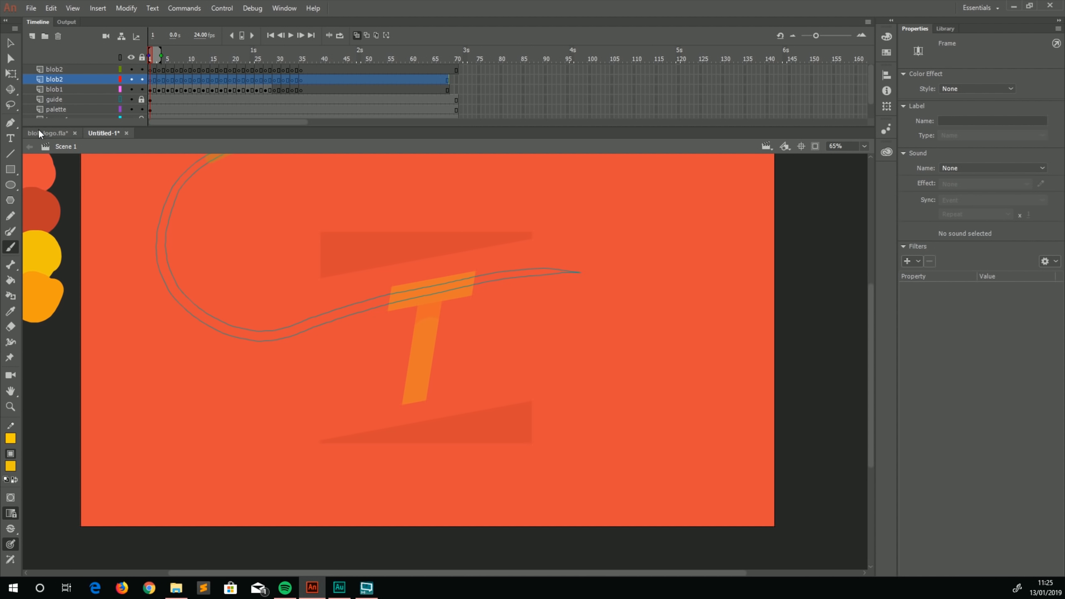
pyautogui.moveTo(47, 127); pyautogui.dragTo(48, 154)
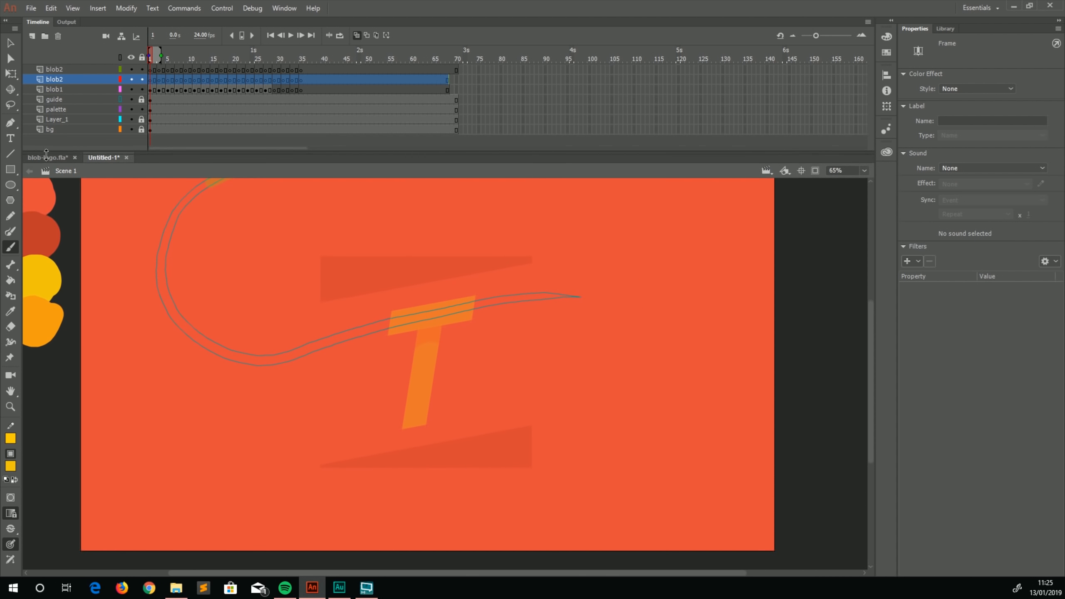
pyautogui.click(33, 36)
pyautogui.moveTo(51, 84); pyautogui.dragTo(56, 98)
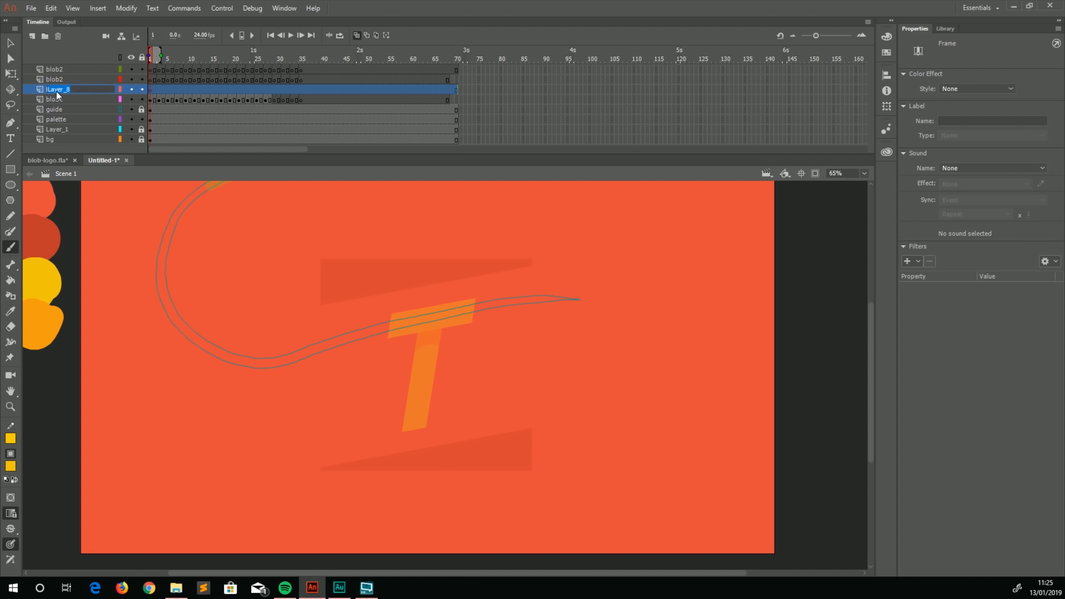
pyautogui.doubleClick(56, 92)
pyautogui.write('guide2')
pyautogui.press('Return')
# Paint a thin curved path on guide2 from above the stage, sweeping around the T's right side to the base of its stem
pyautogui.hotkey('ctrl', '-')
pyautogui.moveTo(528, 252)
pyautogui.mouseDown()
pyautogui.moveTo(556, 370)
pyautogui.moveTo(548, 424)
pyautogui.moveTo(517, 477)
pyautogui.moveTo(480, 499)
pyautogui.moveTo(460, 494)
pyautogui.mouseUp()
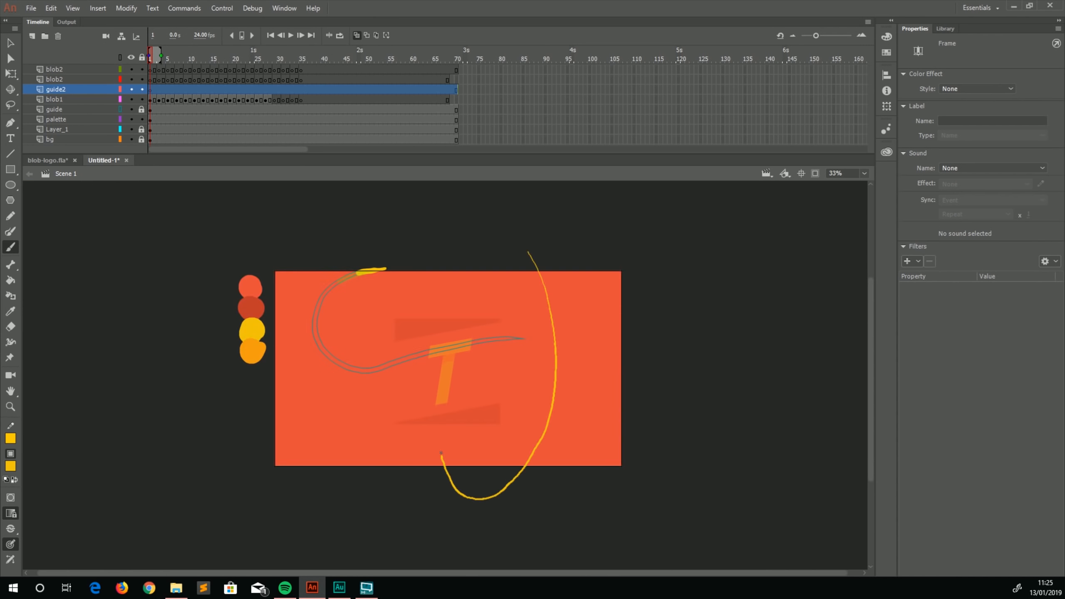
pyautogui.hotkey('ctrl', 'z')
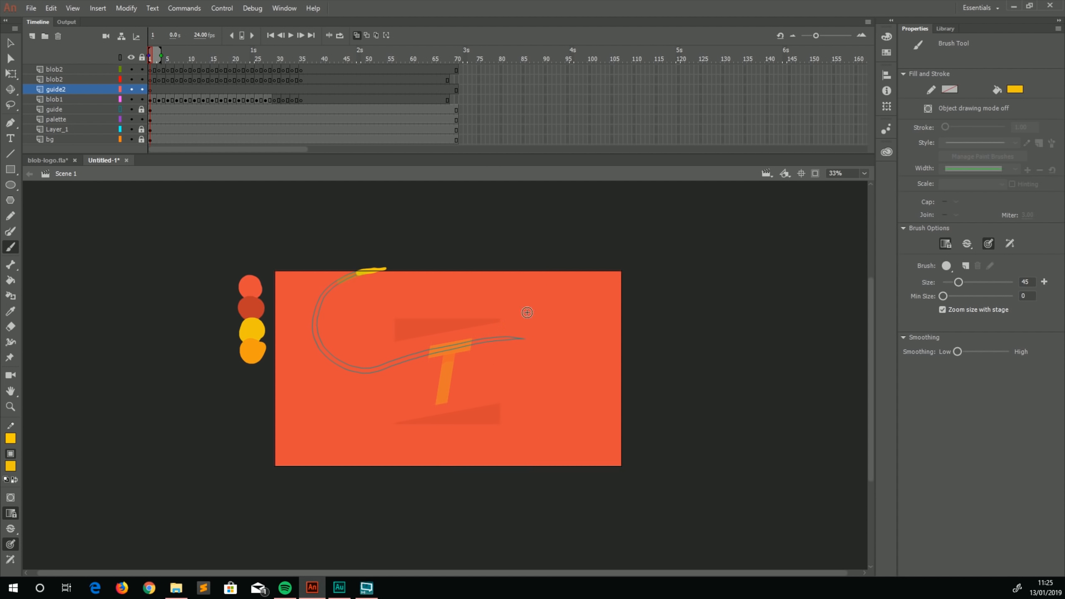
pyautogui.moveTo(489, 248)
pyautogui.mouseDown()
pyautogui.moveTo(533, 270)
pyautogui.moveTo(569, 320)
pyautogui.moveTo(572, 376)
pyautogui.moveTo(546, 420)
pyautogui.mouseUp()
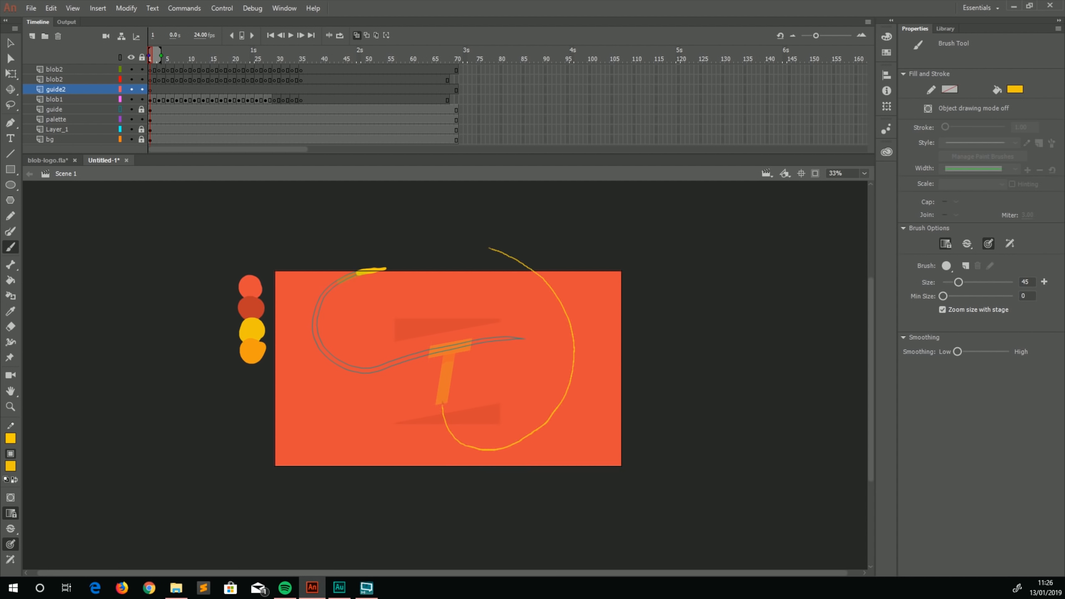
# Extend the guide2 path up through the T's stem to just above its crossbar, then lock the layer and show it as outlines
pyautogui.moveTo(447, 369); pyautogui.dragTo(461, 325)
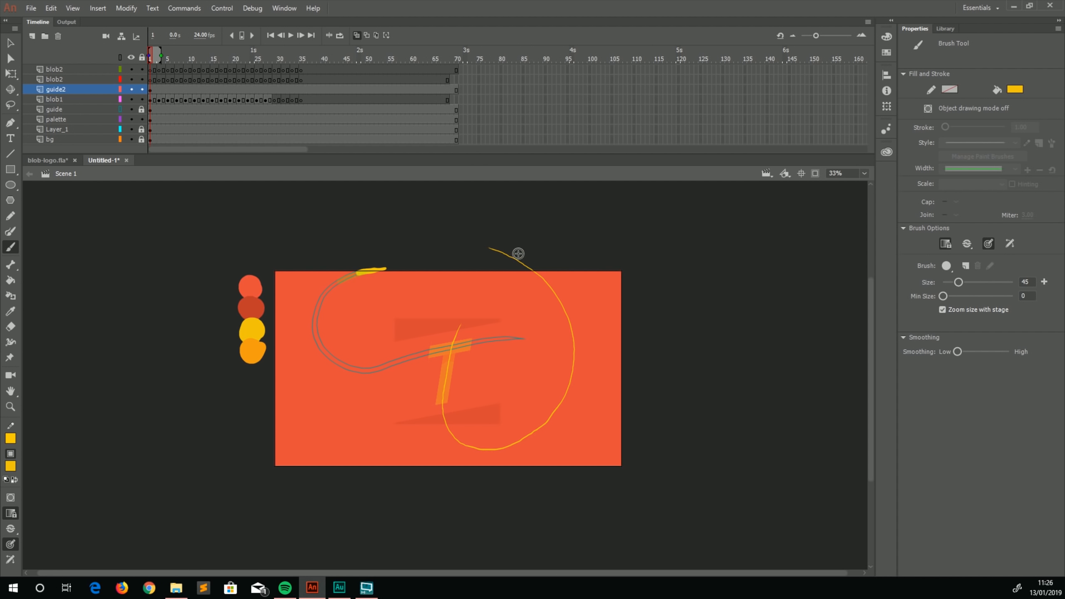
pyautogui.click(142, 89)
pyautogui.click(120, 89)
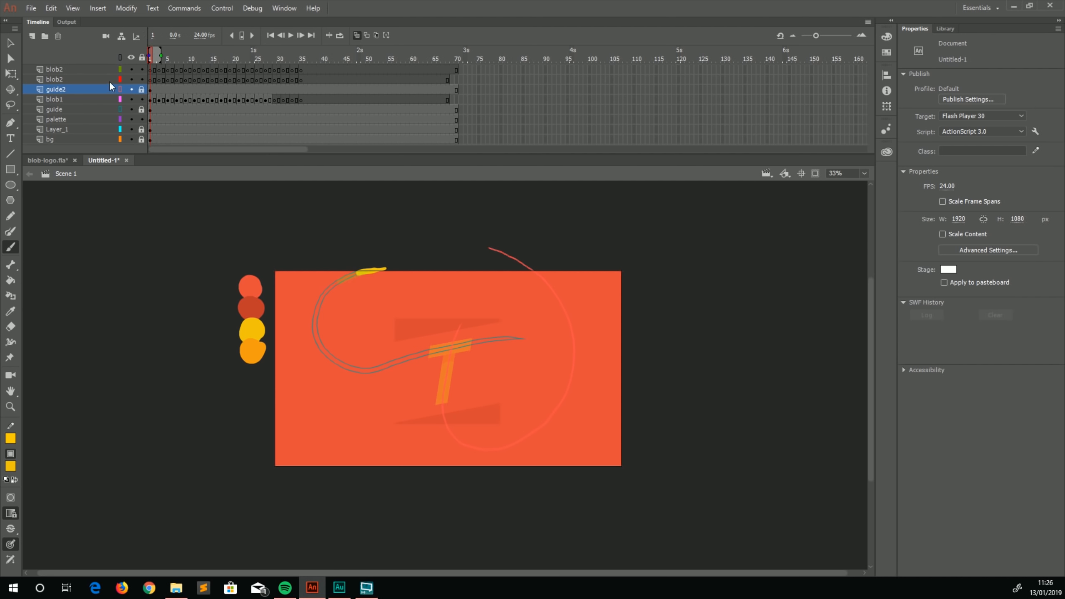
# On frame 1 of the lower blob2 layer, paint a yellow tapered blob on guide2's path where it crosses the stage's upper edge
pyautogui.click(154, 81)
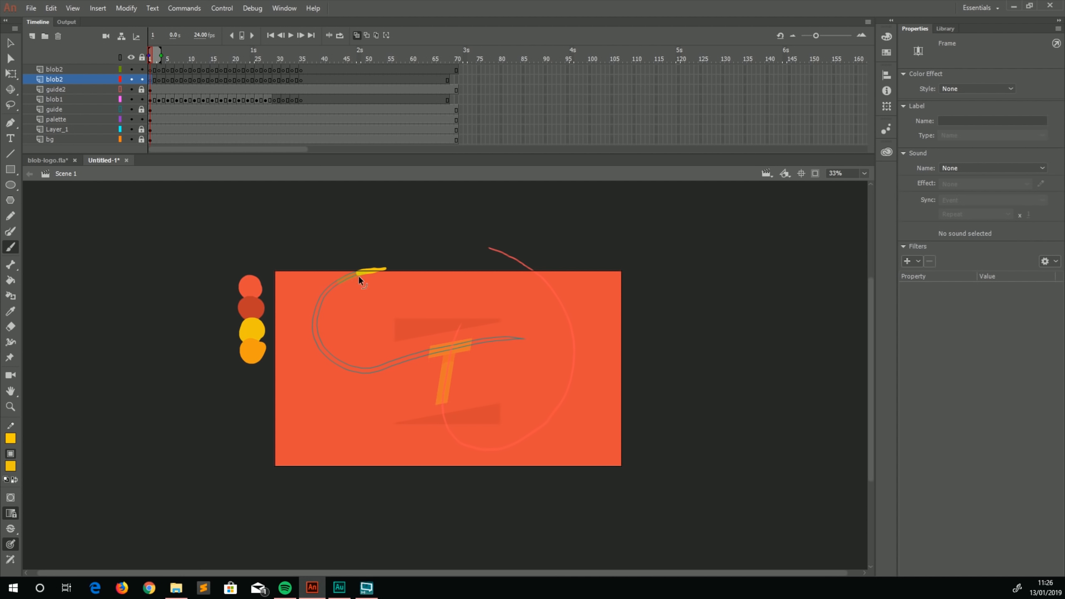
pyautogui.hotkey('ctrl', '=')
pyautogui.moveTo(519, 287); pyautogui.dragTo(341, 378)
pyautogui.hotkey('ctrl', '=')
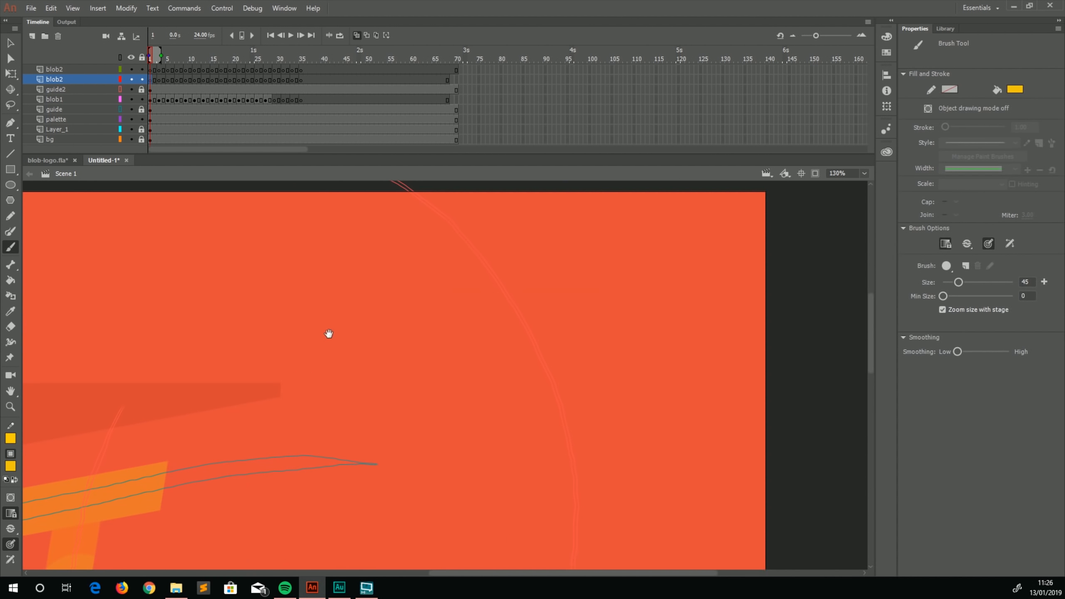
pyautogui.moveTo(329, 334); pyautogui.dragTo(323, 348)
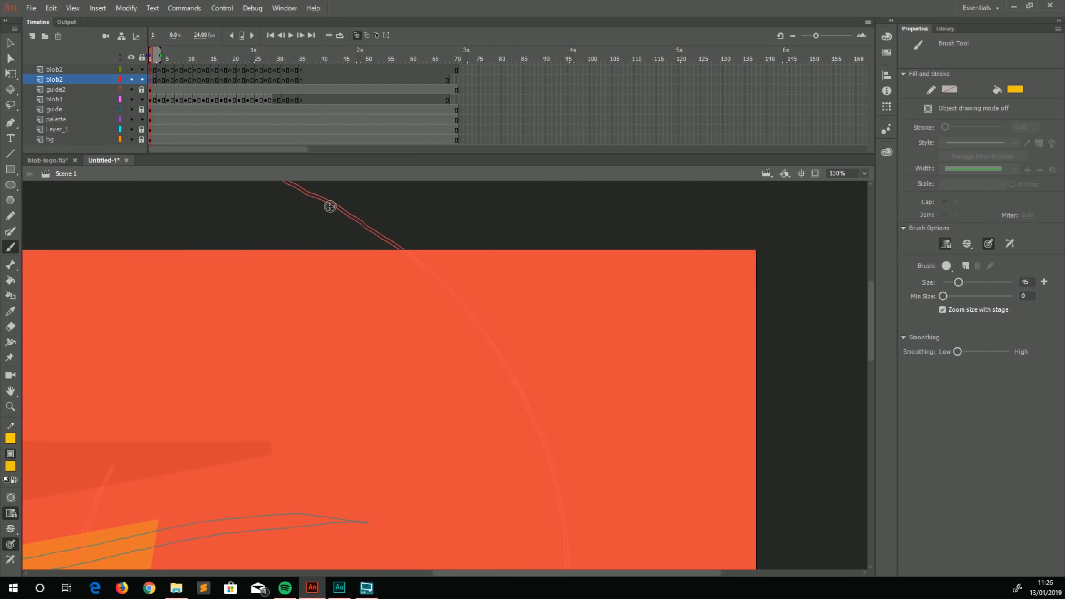
pyautogui.moveTo(331, 210); pyautogui.dragTo(427, 272)
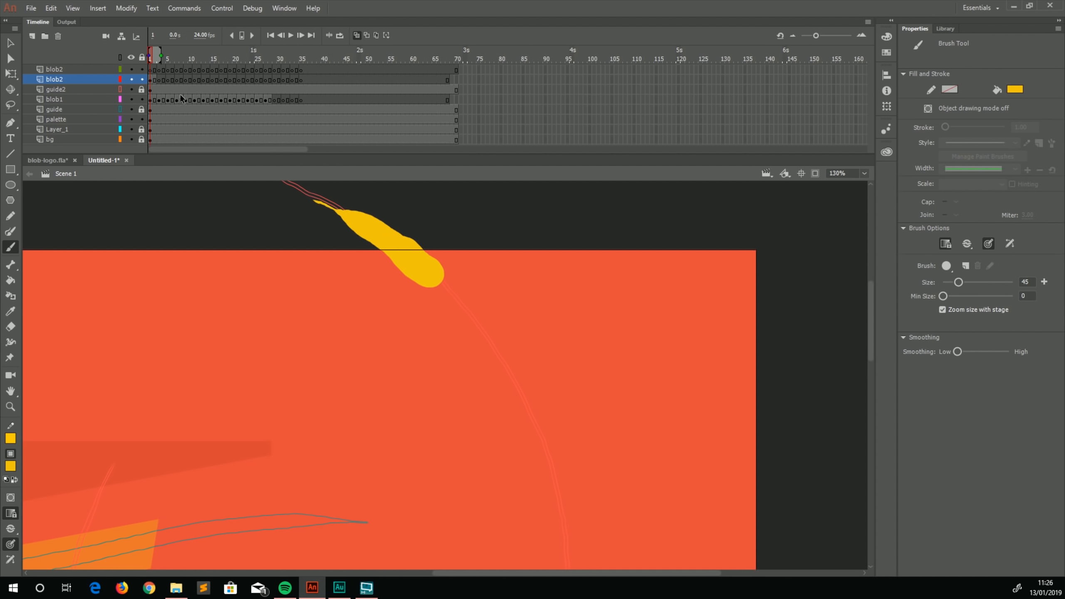
# Paint longer yellow blobs with thin tails on frames 3 and 5 of the lower blob2 layer, advancing each down the guide2 curve
pyautogui.click(159, 81)
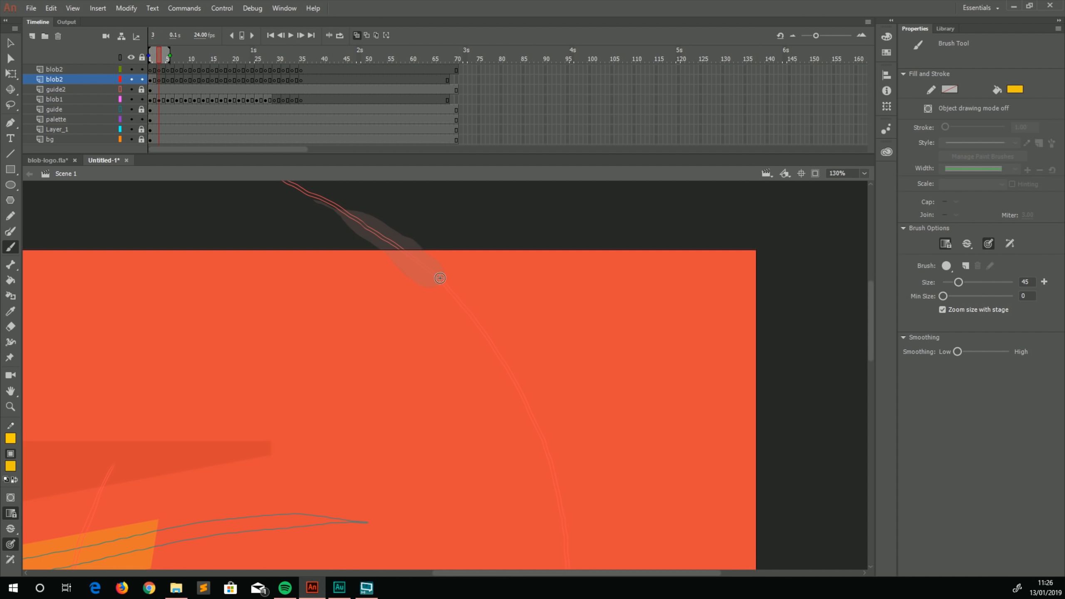
pyautogui.moveTo(384, 237)
pyautogui.mouseDown()
pyautogui.moveTo(458, 298)
pyautogui.moveTo(512, 381)
pyautogui.mouseUp()
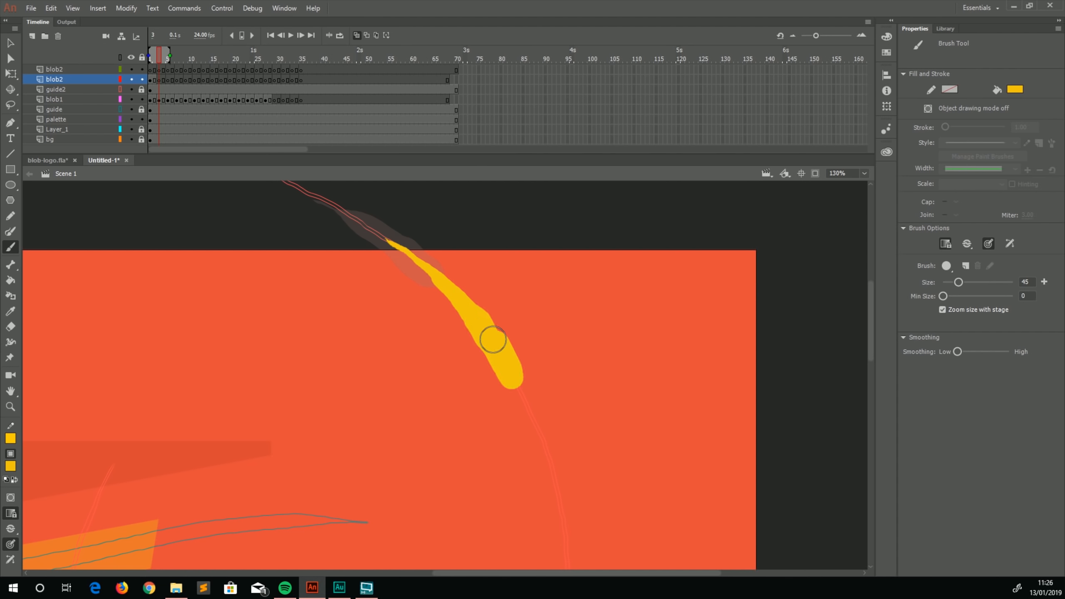
pyautogui.press('.')
pyautogui.press('.')
pyautogui.moveTo(419, 478); pyautogui.dragTo(385, 303)
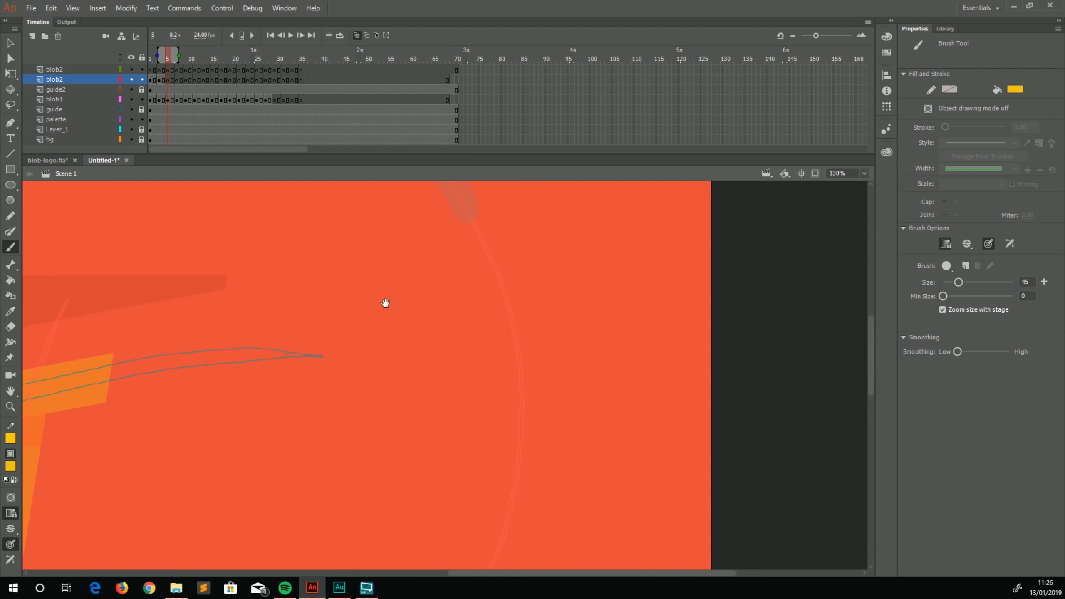
pyautogui.moveTo(464, 202)
pyautogui.mouseDown()
pyautogui.moveTo(519, 345)
pyautogui.moveTo(527, 452)
pyautogui.moveTo(513, 322)
pyautogui.moveTo(458, 202)
pyautogui.mouseUp()
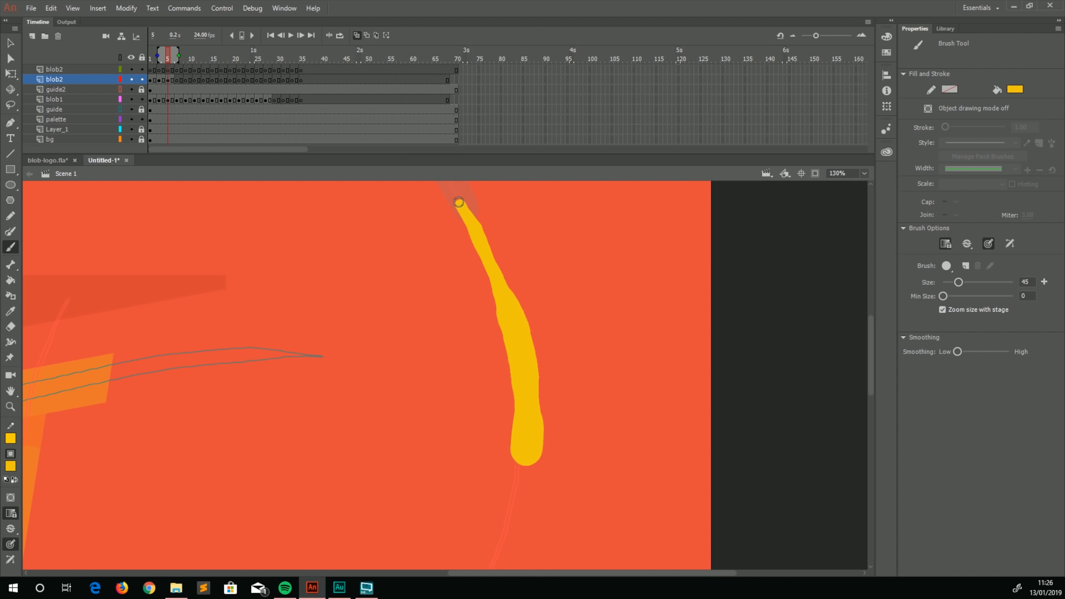
# On frame 7 of the lower blob2 layer, brush a tapered yellow blob around the guide2 curve's widest bend
pyautogui.press('p')
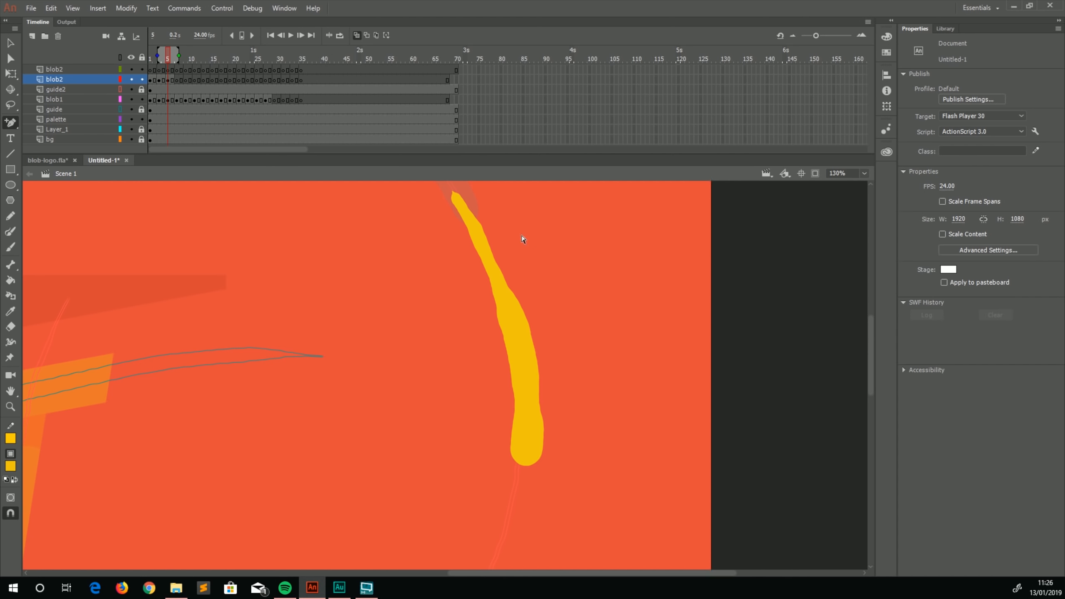
pyautogui.hotkey('ctrl', '-')
pyautogui.hotkey('ctrl', '-')
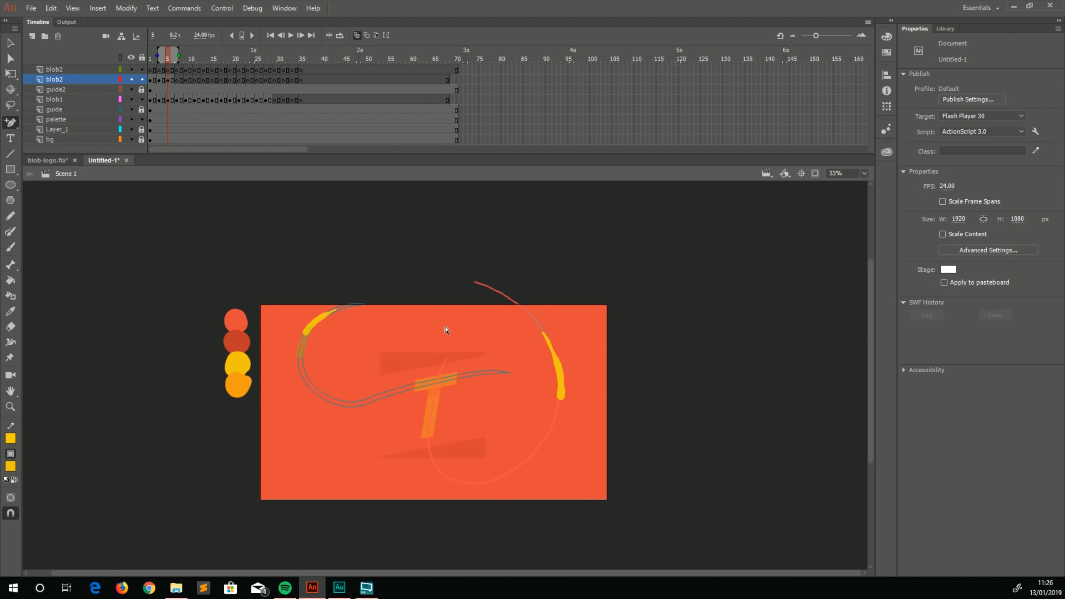
pyautogui.hotkey('ctrl', '=')
pyautogui.moveTo(451, 411); pyautogui.dragTo(471, 218)
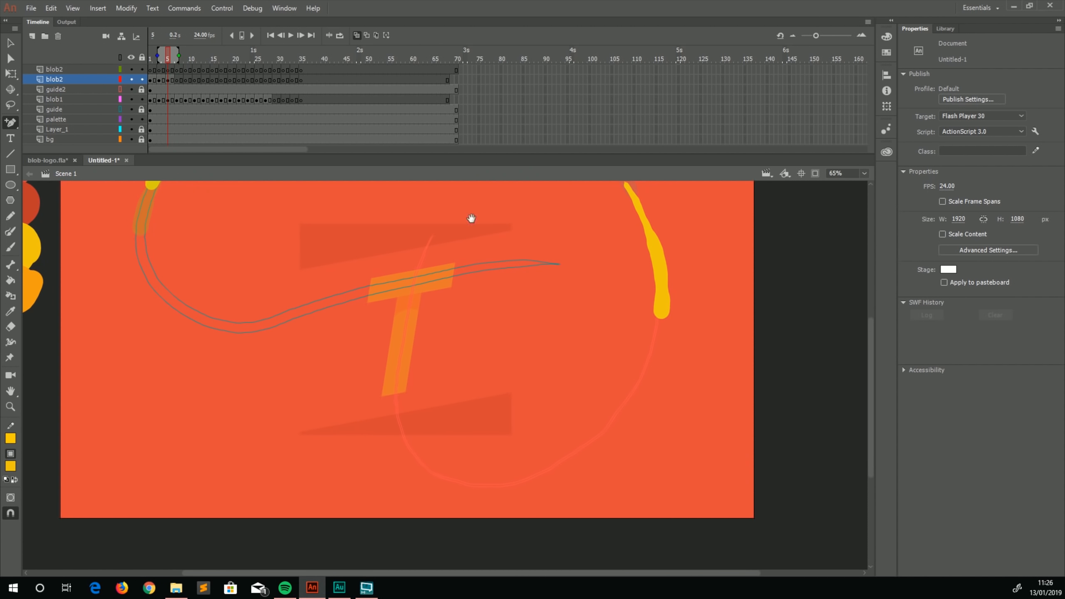
pyautogui.click(177, 79)
pyautogui.press('b')
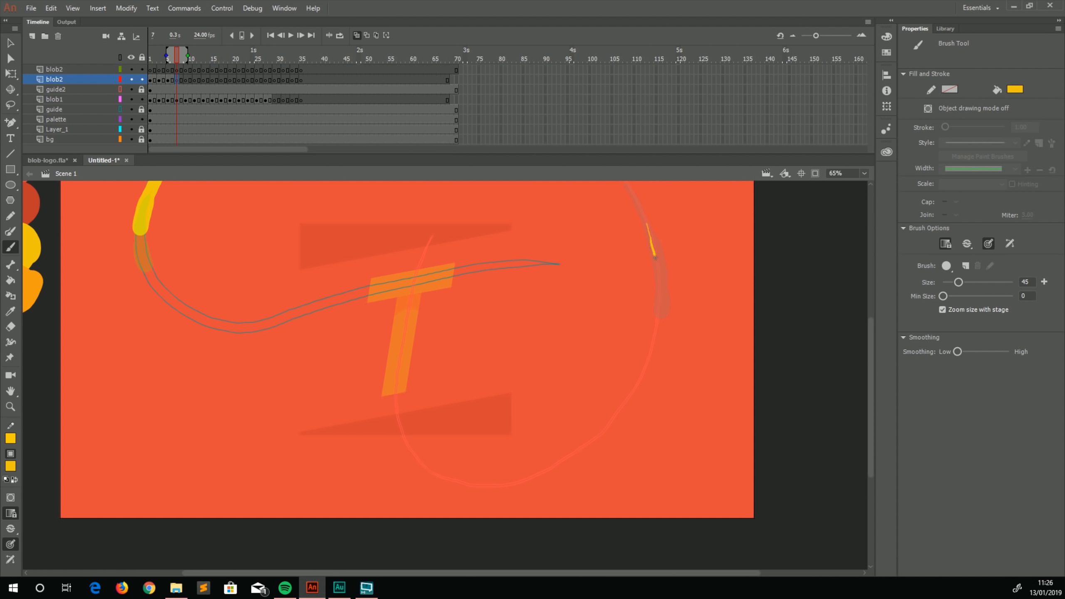
pyautogui.moveTo(655, 258)
pyautogui.mouseDown()
pyautogui.moveTo(656, 322)
pyautogui.moveTo(619, 412)
pyautogui.mouseUp()
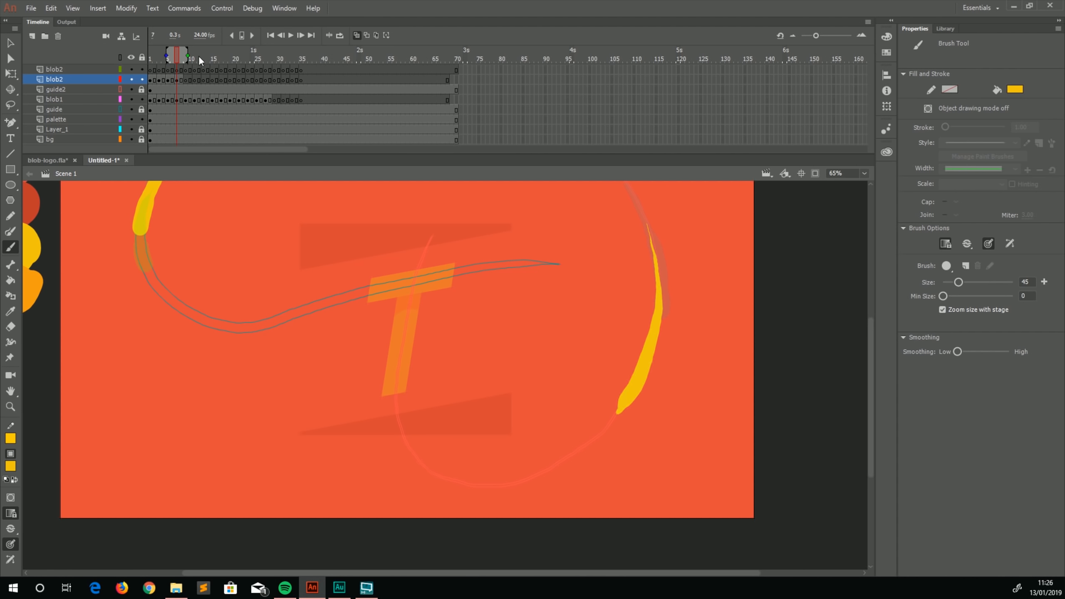
# Paint tapered yellow blobs on frames 9 and 12 of the lower blob2 layer, following guide2 along the lowest part of its curve
pyautogui.click(187, 80)
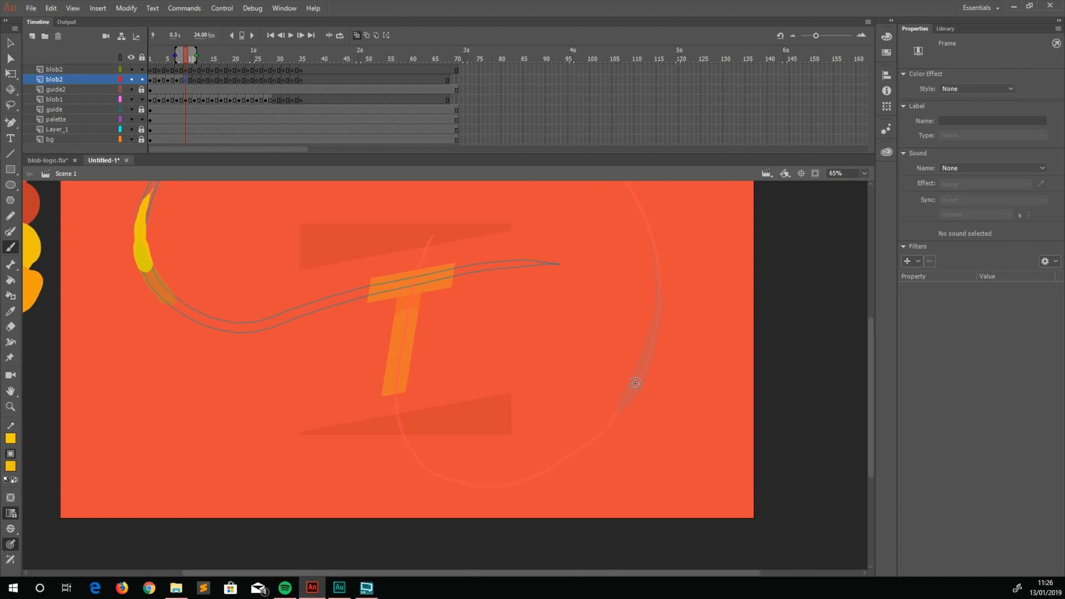
pyautogui.moveTo(647, 355)
pyautogui.mouseDown()
pyautogui.moveTo(611, 422)
pyautogui.moveTo(520, 480)
pyautogui.mouseUp()
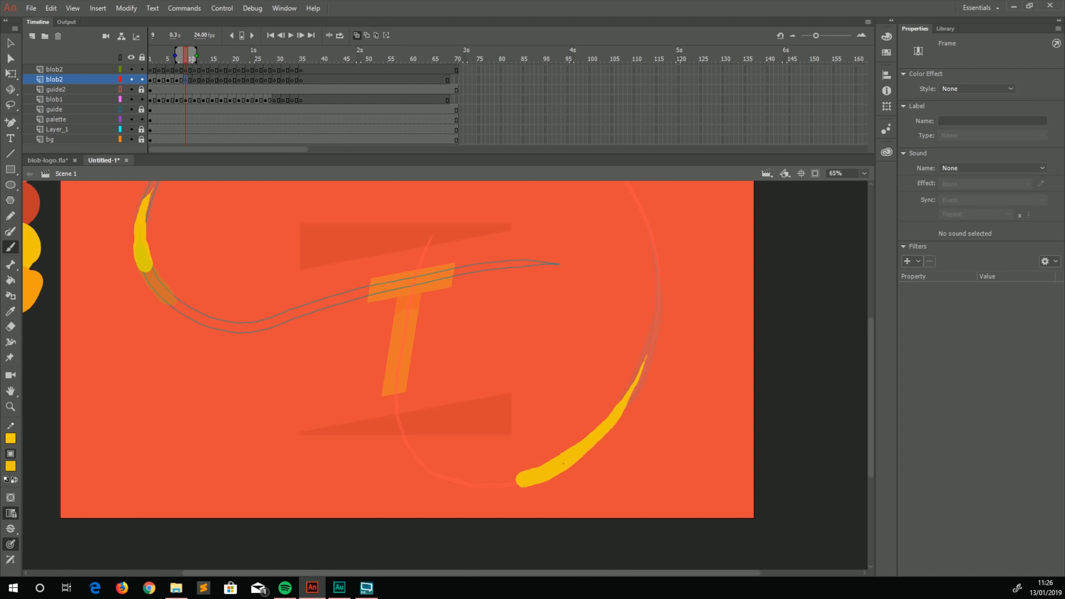
pyautogui.click(199, 80)
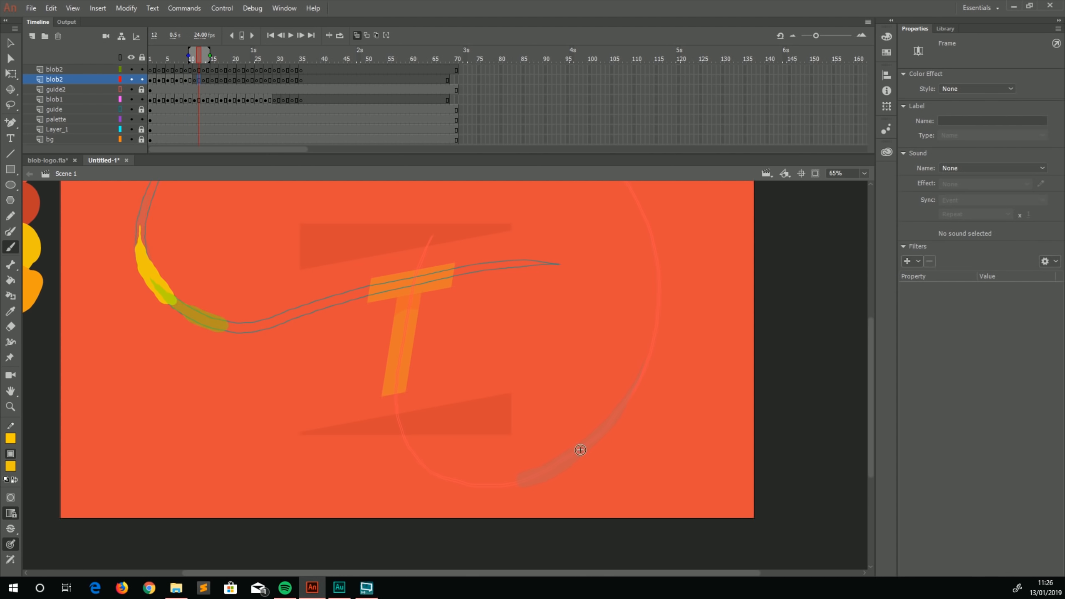
pyautogui.moveTo(581, 450)
pyautogui.mouseDown()
pyautogui.moveTo(526, 478)
pyautogui.moveTo(447, 483)
pyautogui.mouseUp()
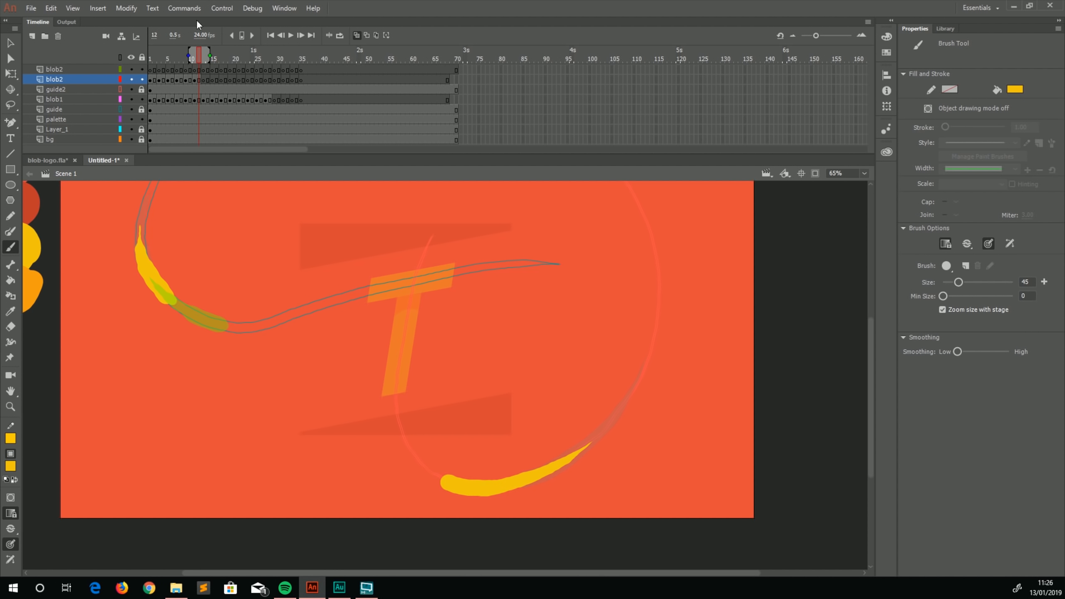
# Play the animation from frame 1 to check the new blob's movement along guide2
pyautogui.click(150, 70)
pyautogui.moveTo(274, 322); pyautogui.dragTo(268, 370)
pyautogui.press('Return')
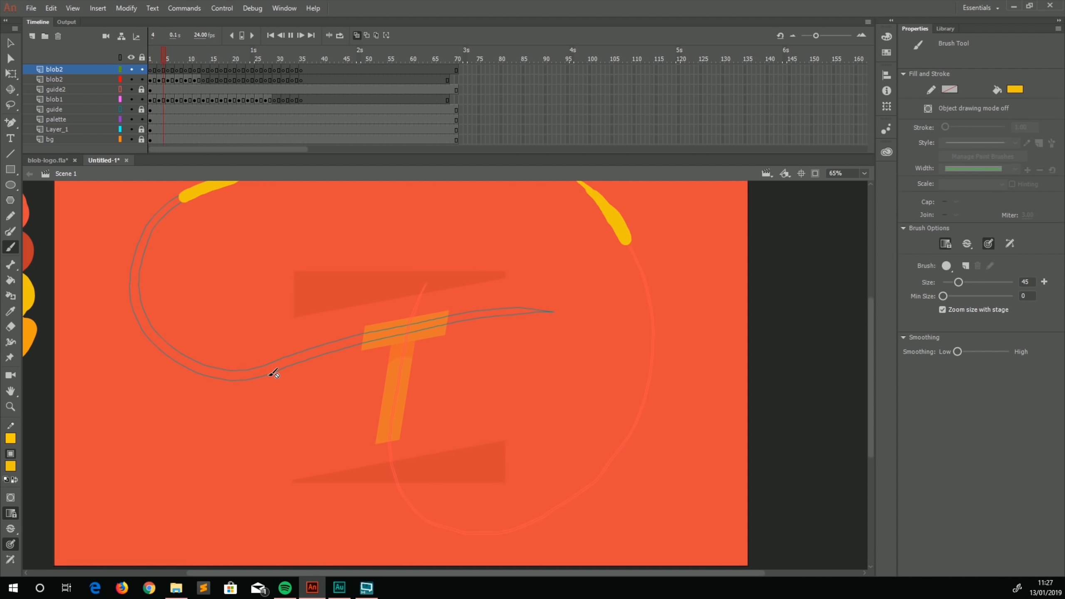
# On frame 13 of the lower blob2 layer, paint the yellow blob curving up toward the T's stem, undoing a stray dab
pyautogui.click(204, 80)
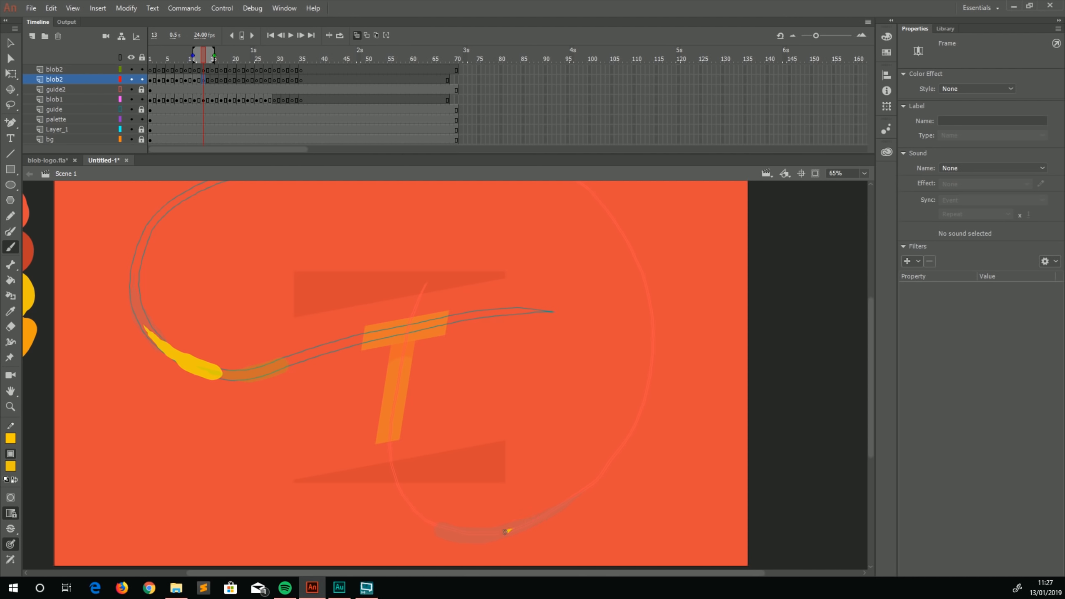
pyautogui.moveTo(506, 531)
pyautogui.mouseDown()
pyautogui.moveTo(427, 521)
pyautogui.moveTo(395, 486)
pyautogui.moveTo(438, 525)
pyautogui.moveTo(508, 535)
pyautogui.mouseUp()
pyautogui.hotkey('ctrl', 'z')
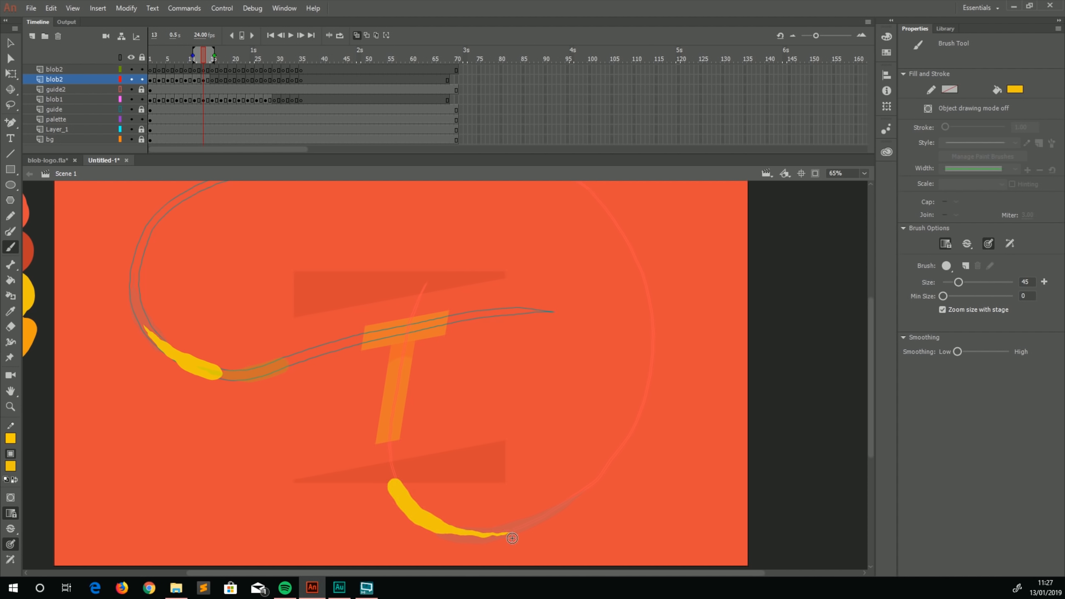
# Touch up the rounded head of the yellow blob on frame 13 of the lower blob2 layer and play back the animation
pyautogui.click(212, 79)
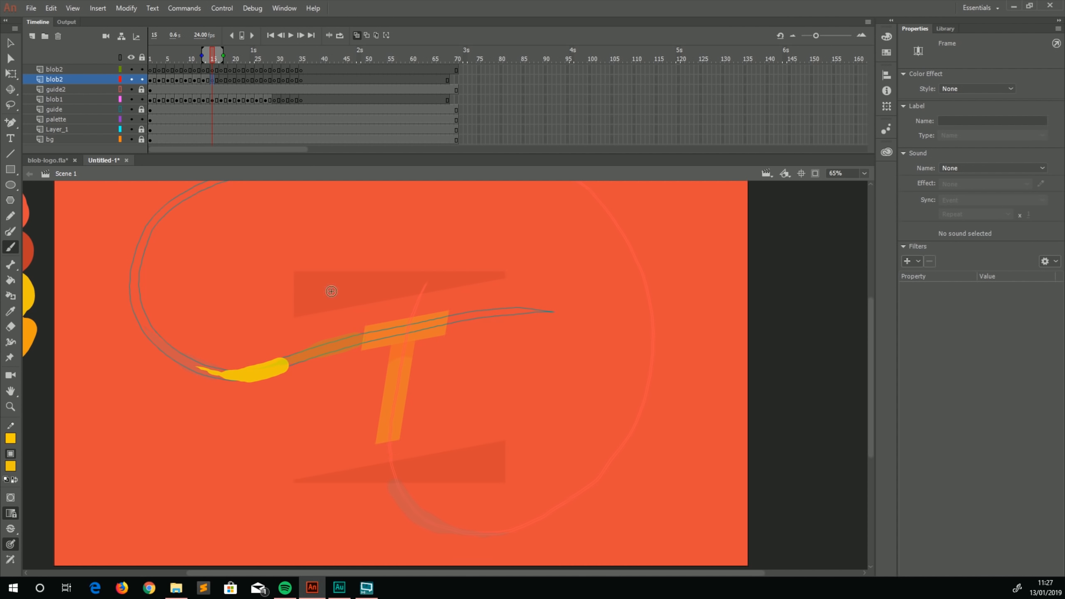
pyautogui.click(204, 80)
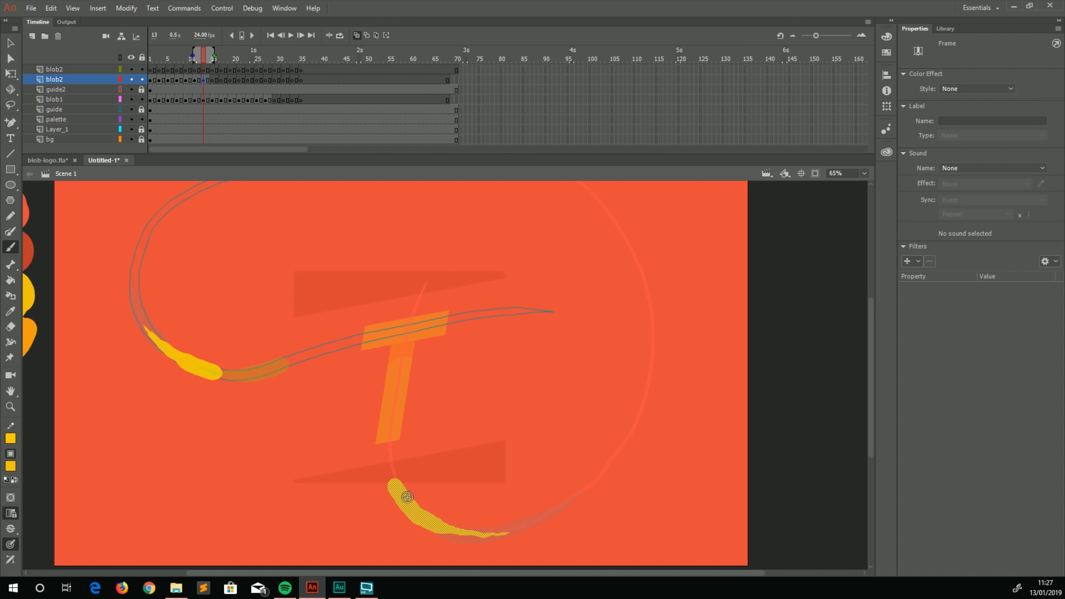
pyautogui.moveTo(407, 497)
pyautogui.mouseDown()
pyautogui.moveTo(392, 448)
pyautogui.moveTo(393, 487)
pyautogui.mouseUp()
pyautogui.click(154, 70)
pyautogui.press('Return')
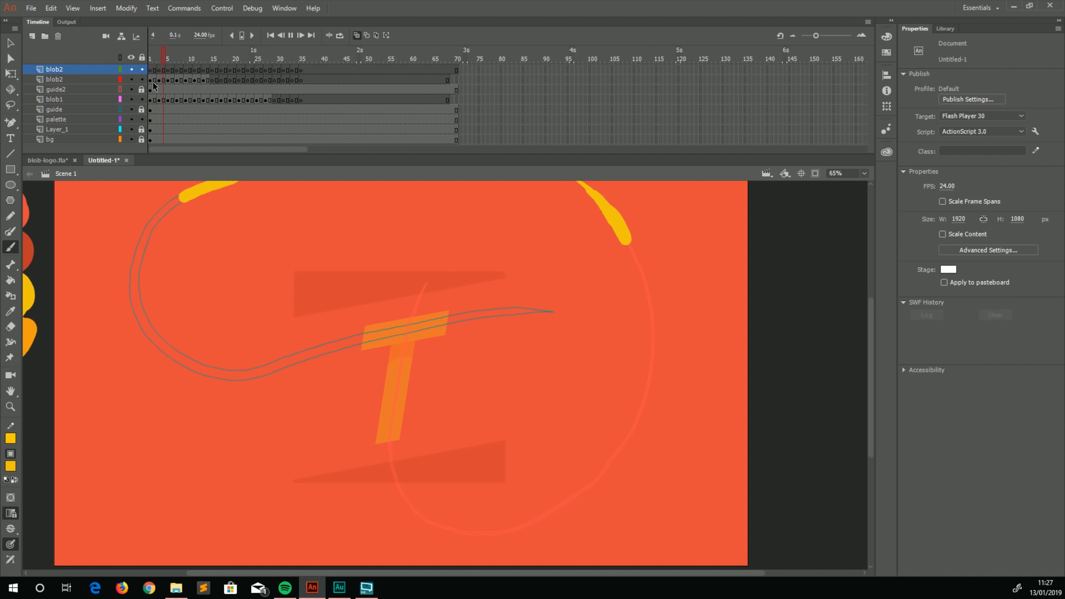
# On frame 15 of the lower blob2 layer, paint a fingered splash outline rising up the T's stem and fill it with yellow
pyautogui.click(212, 80)
pyautogui.hotkey('ctrl', '=')
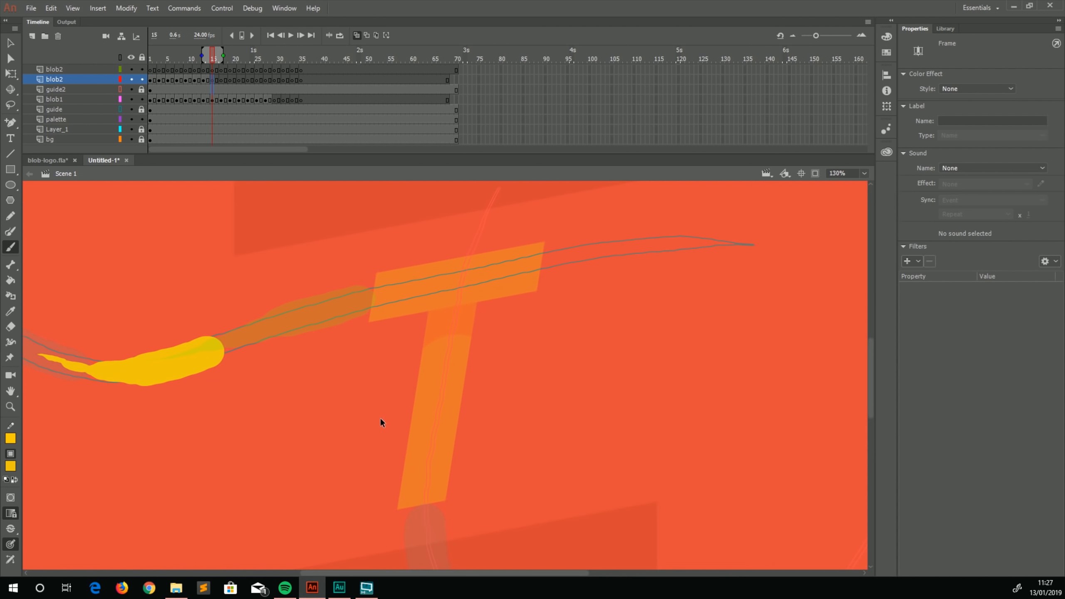
pyautogui.moveTo(377, 430)
pyautogui.mouseDown()
pyautogui.moveTo(335, 383)
pyautogui.moveTo(306, 380)
pyautogui.mouseUp()
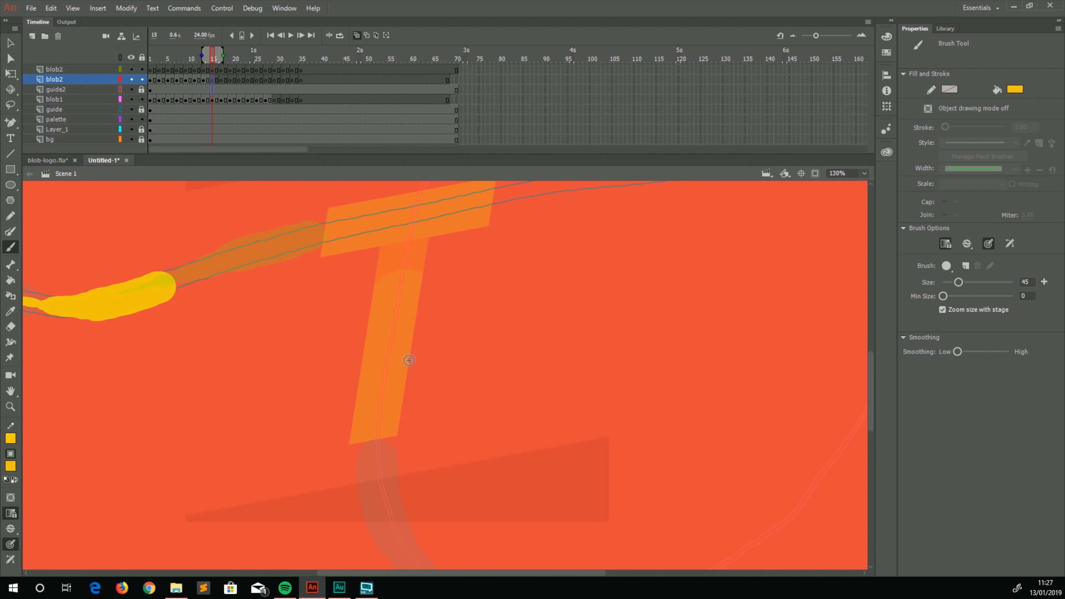
pyautogui.moveTo(404, 404)
pyautogui.mouseDown()
pyautogui.moveTo(415, 333)
pyautogui.moveTo(392, 385)
pyautogui.moveTo(397, 280)
pyautogui.moveTo(380, 380)
pyautogui.moveTo(369, 354)
pyautogui.moveTo(348, 440)
pyautogui.moveTo(386, 535)
pyautogui.moveTo(338, 497)
pyautogui.moveTo(235, 335)
pyautogui.moveTo(378, 459)
pyautogui.moveTo(315, 396)
pyautogui.moveTo(298, 343)
pyautogui.moveTo(307, 240)
pyautogui.moveTo(284, 306)
pyautogui.mouseUp()
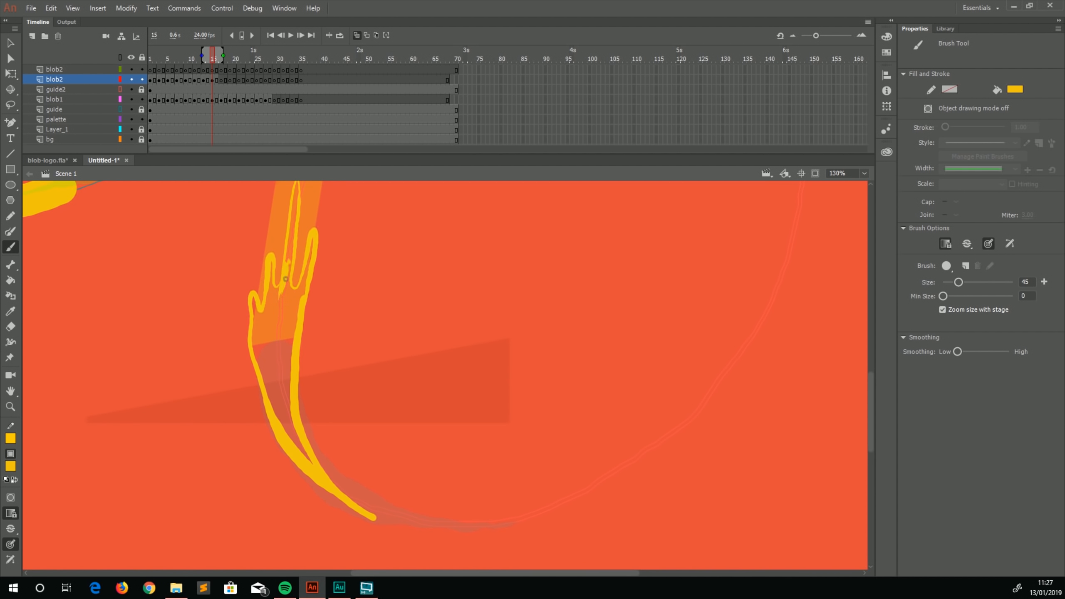
pyautogui.click(11, 280)
pyautogui.click(271, 355)
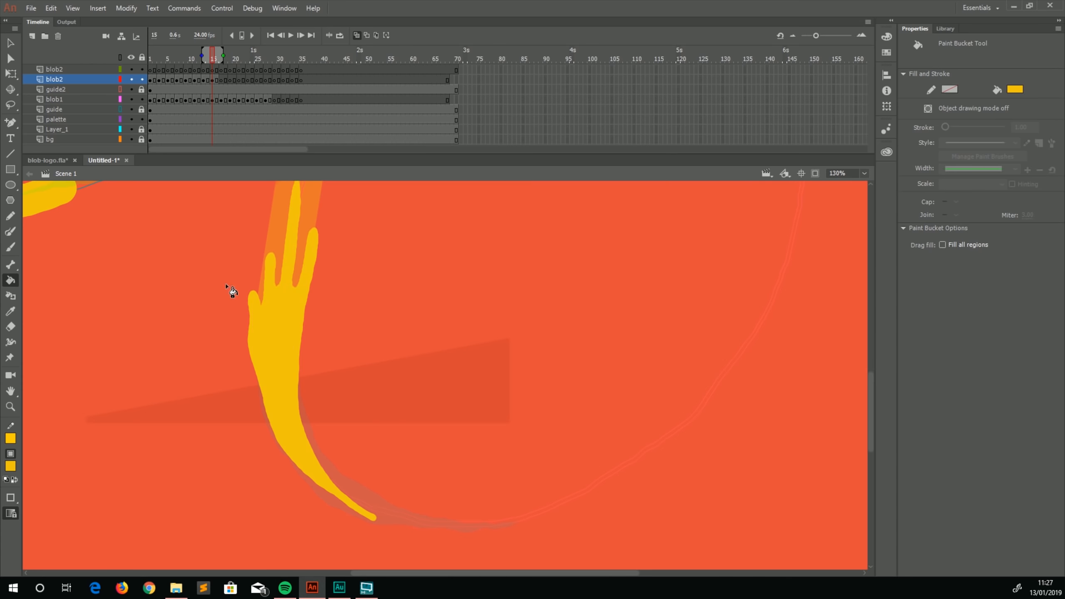
pyautogui.moveTo(201, 232); pyautogui.dragTo(226, 359)
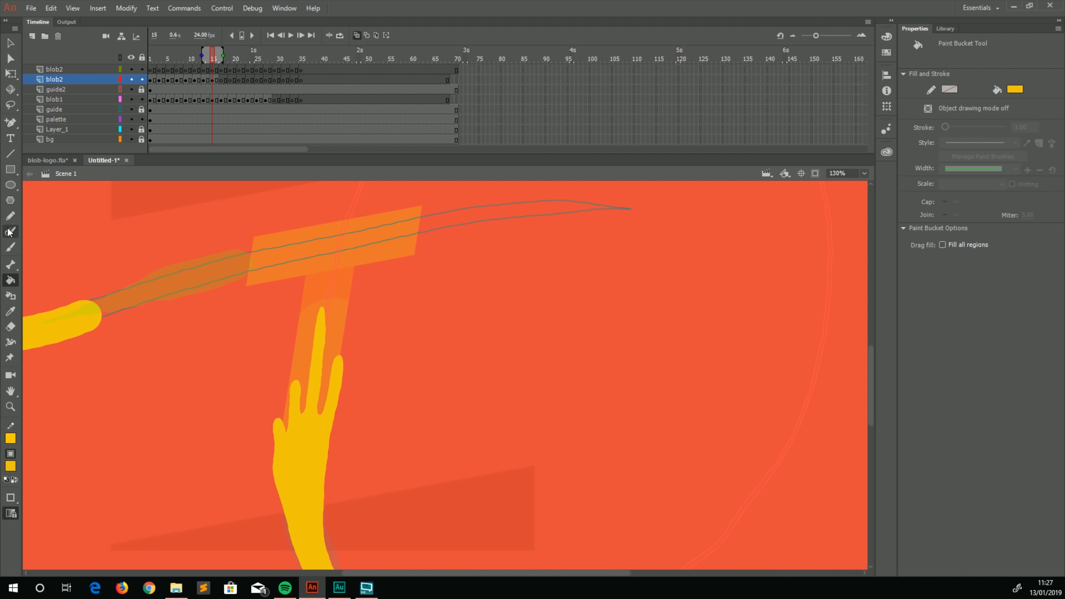
# Replace the held blob on frame 14 with a newly painted in-between blob curving up to the base of the T's stem
pyautogui.click(11, 247)
pyautogui.moveTo(235, 414); pyautogui.dragTo(216, 334)
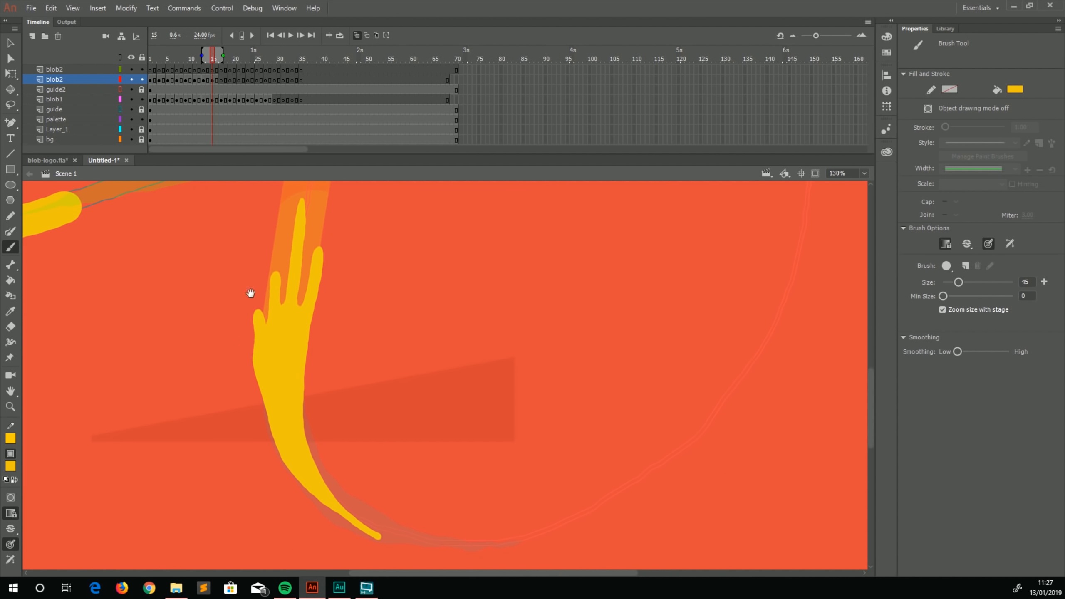
pyautogui.click(207, 81)
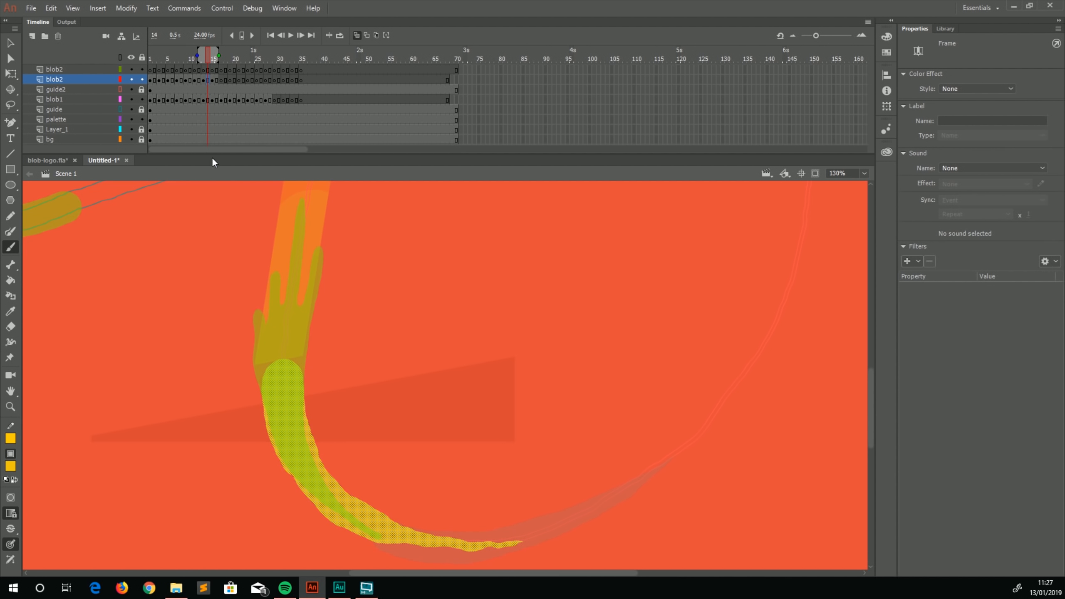
pyautogui.press('Escape')
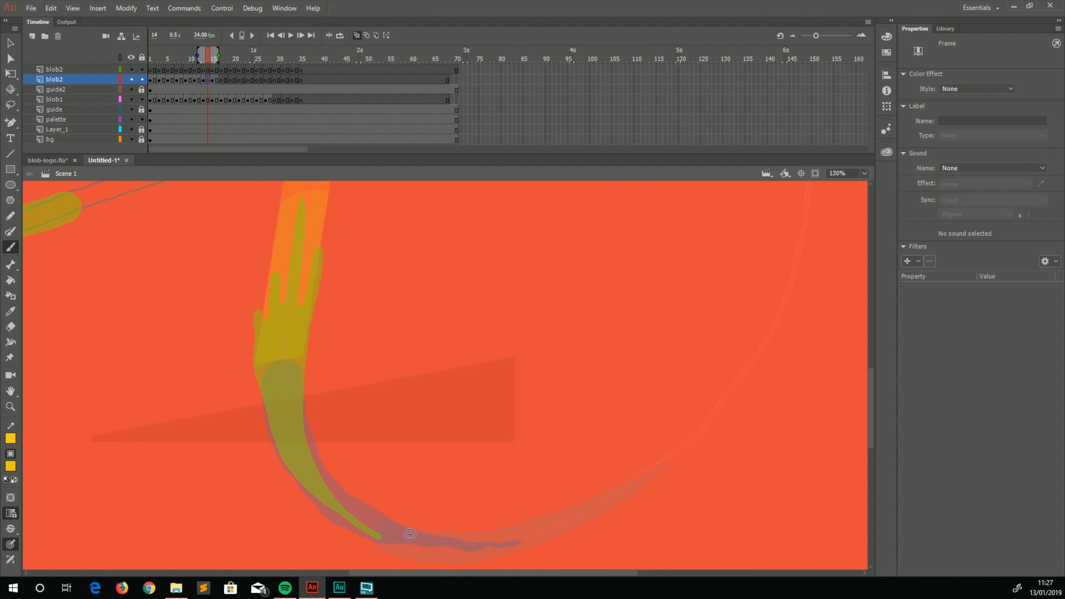
pyautogui.moveTo(420, 540)
pyautogui.mouseDown()
pyautogui.moveTo(331, 492)
pyautogui.moveTo(306, 456)
pyautogui.moveTo(280, 328)
pyautogui.moveTo(273, 383)
pyautogui.moveTo(296, 453)
pyautogui.moveTo(325, 489)
pyautogui.mouseUp()
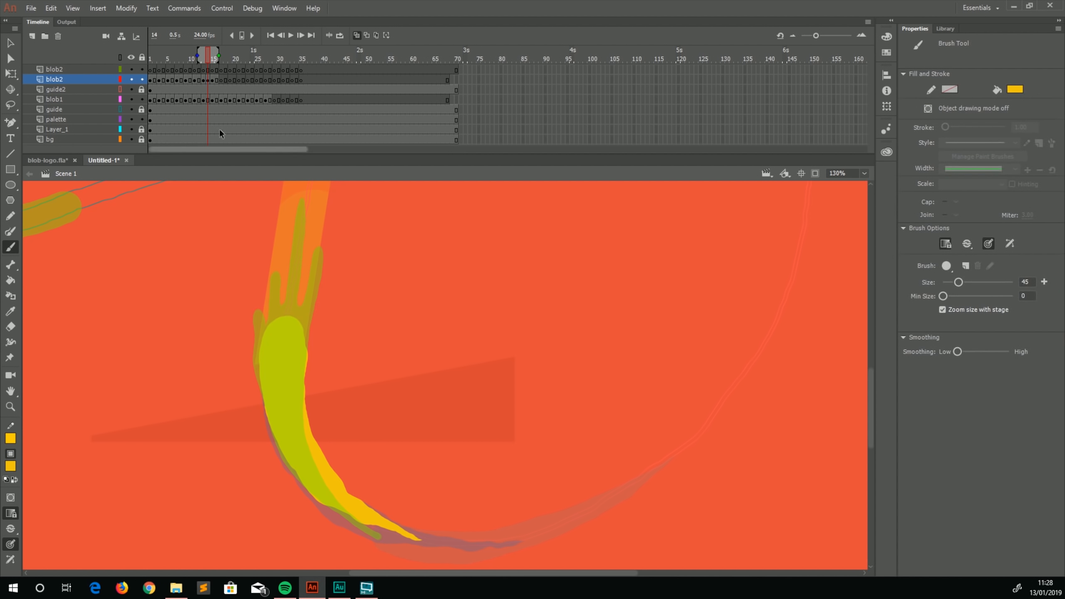
# Play back the animation to check the motion and clear the keyframe on frame 14 of the lower blob2 layer
pyautogui.click(160, 70)
pyautogui.press('Return')
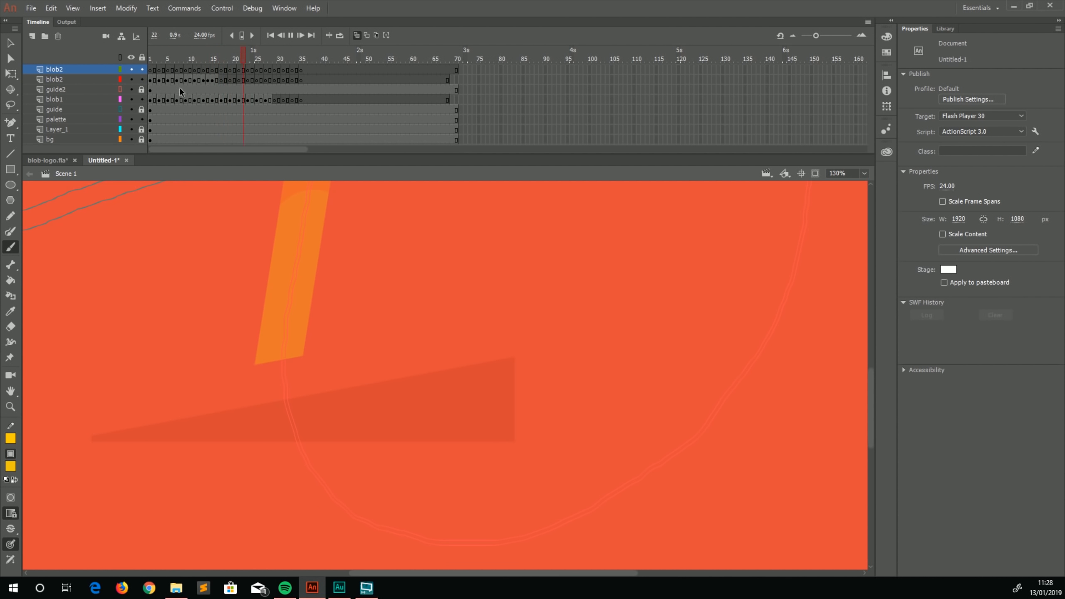
pyautogui.click(202, 71)
pyautogui.click(208, 81)
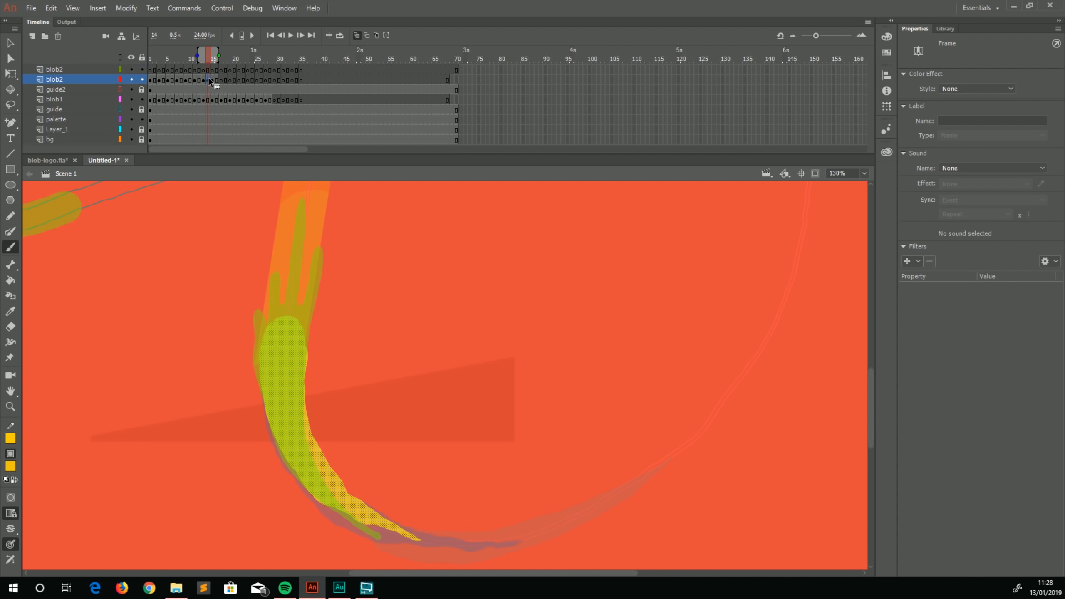
pyautogui.rightClick(208, 80)
pyautogui.click(229, 193)
# On frame 17 of the lower blob2 layer, paint a splash outline over the T's stem with pointed fingers at both ends
pyautogui.click(221, 81)
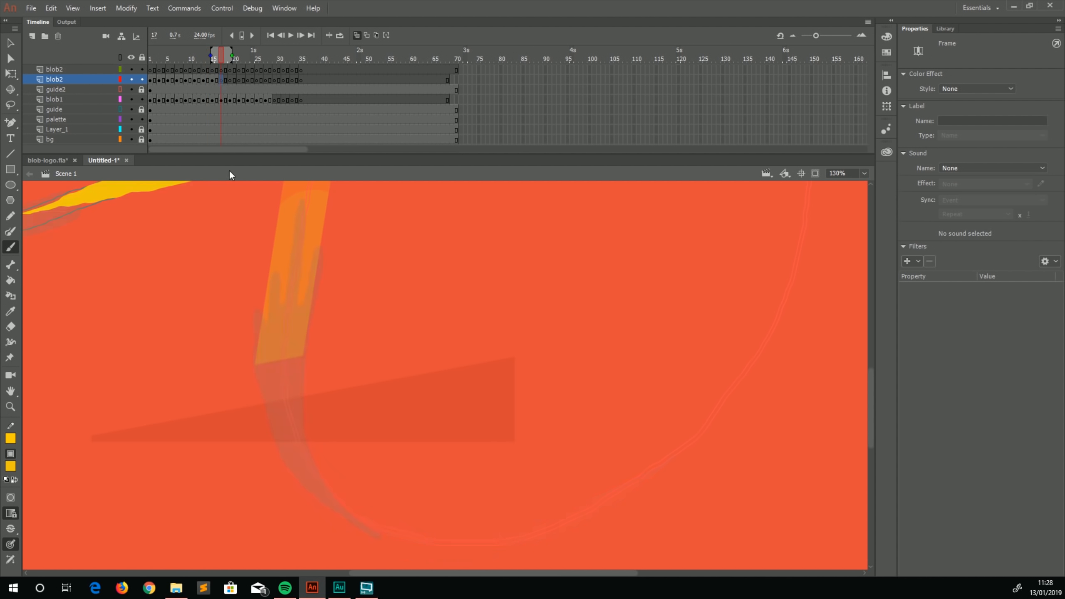
pyautogui.moveTo(239, 327); pyautogui.dragTo(271, 446)
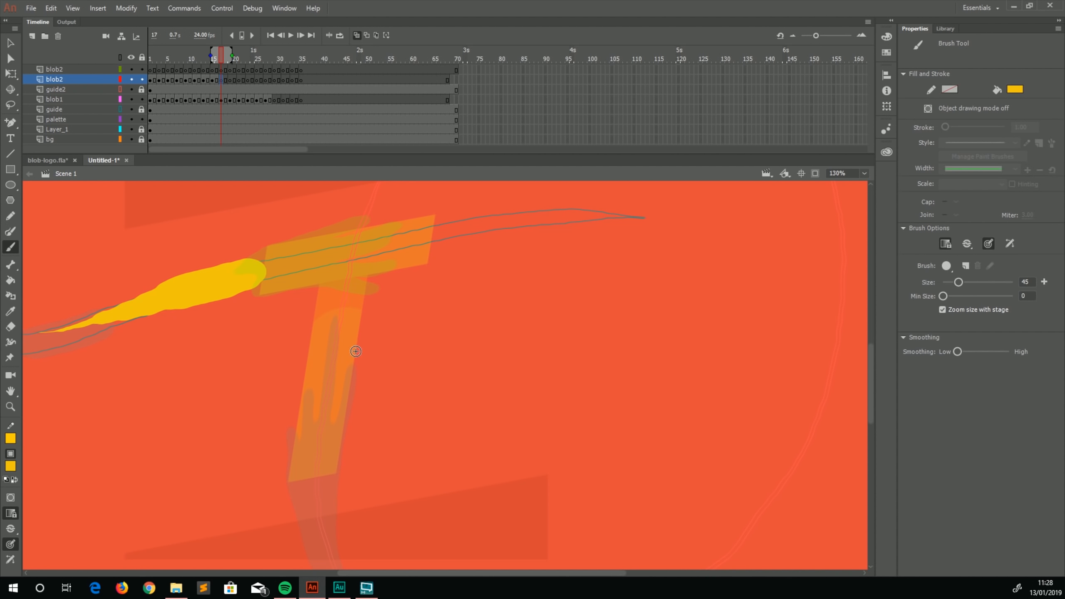
pyautogui.moveTo(356, 355)
pyautogui.mouseDown()
pyautogui.moveTo(361, 297)
pyautogui.moveTo(346, 332)
pyautogui.moveTo(343, 273)
pyautogui.moveTo(324, 346)
pyautogui.moveTo(323, 282)
pyautogui.moveTo(314, 344)
pyautogui.mouseUp()
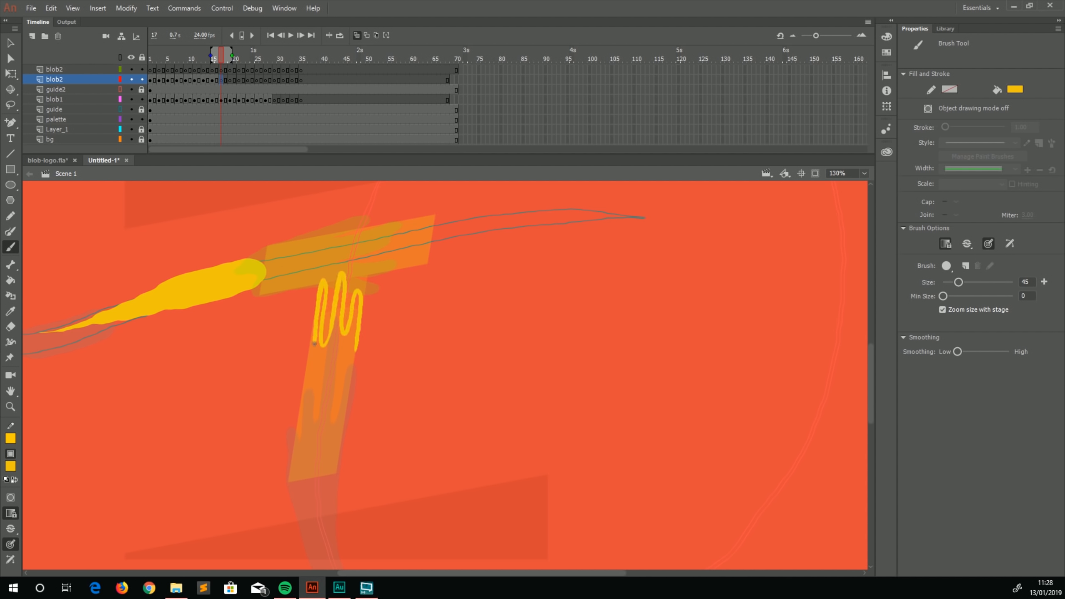
pyautogui.moveTo(301, 425); pyautogui.dragTo(322, 301)
pyautogui.moveTo(308, 387)
pyautogui.mouseDown()
pyautogui.moveTo(294, 474)
pyautogui.moveTo(303, 527)
pyautogui.moveTo(318, 458)
pyautogui.moveTo(324, 499)
pyautogui.moveTo(354, 342)
pyautogui.mouseUp()
# Paint the lower part of the frame 17 splash solid and fill the rest of its outline with yellow
pyautogui.press('k')
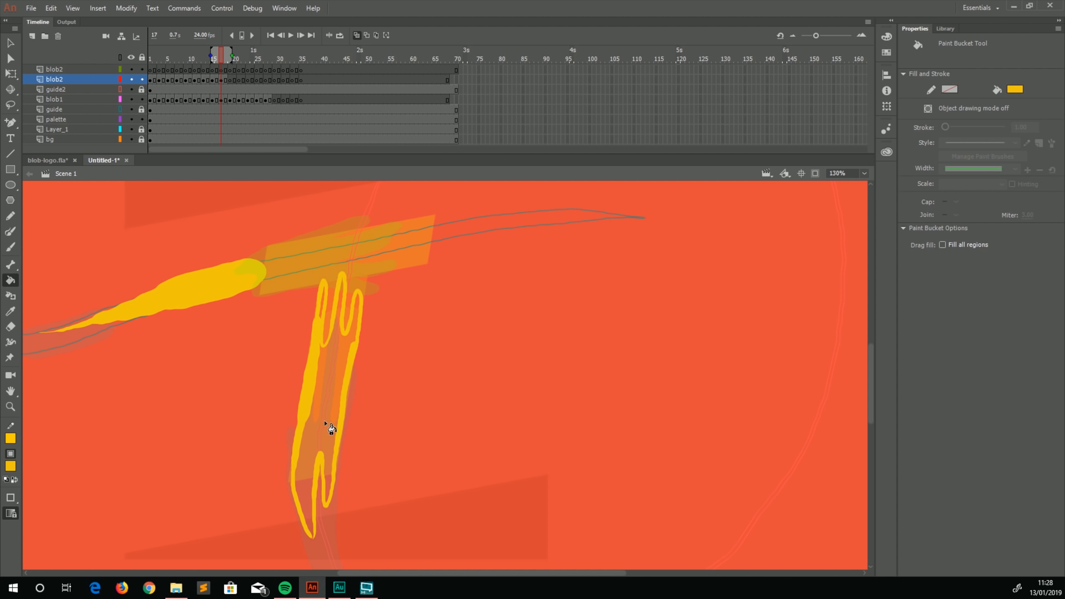
pyautogui.press('b')
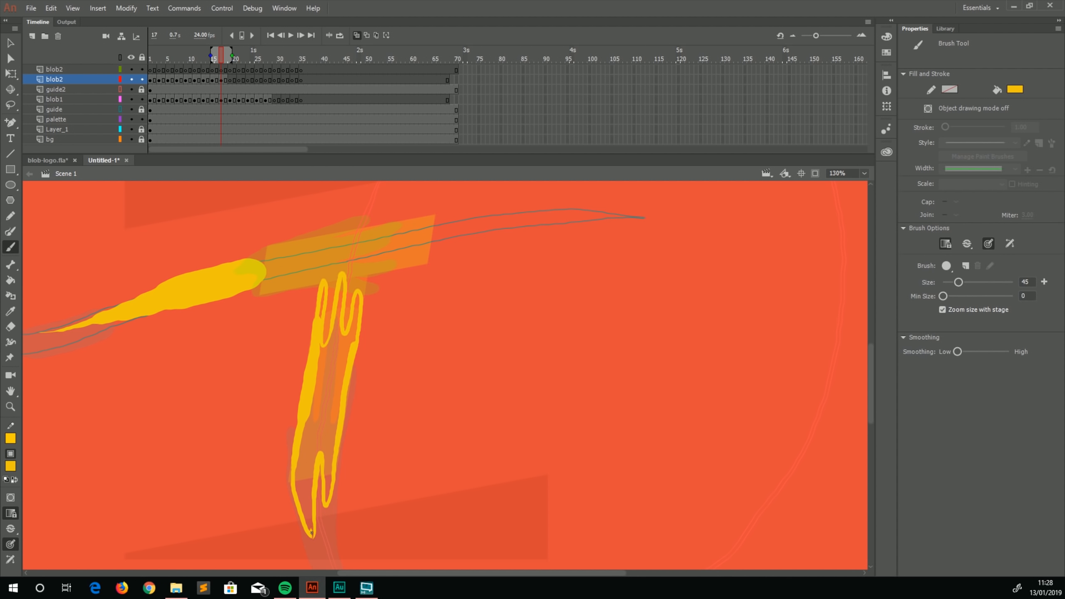
pyautogui.moveTo(309, 527)
pyautogui.mouseDown()
pyautogui.moveTo(306, 444)
pyautogui.moveTo(323, 388)
pyautogui.mouseUp()
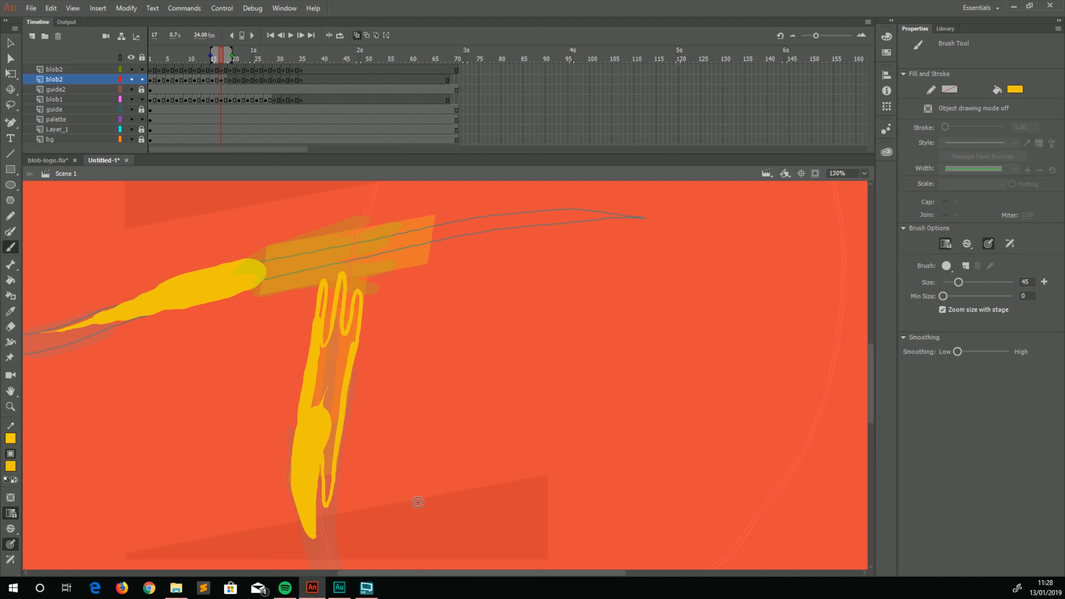
pyautogui.press('k')
pyautogui.click(331, 402)
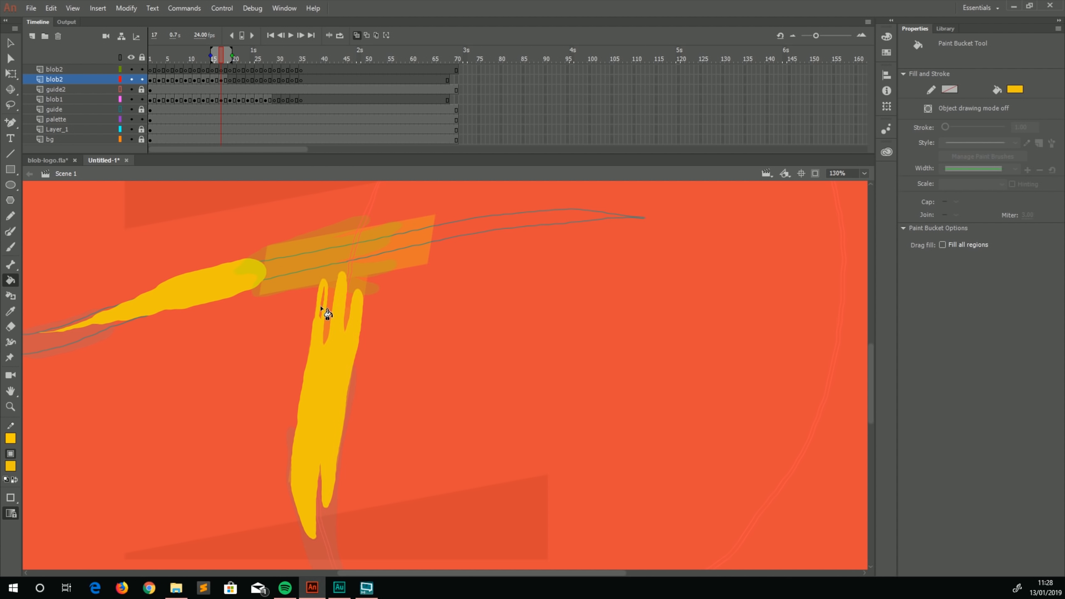
pyautogui.press('b')
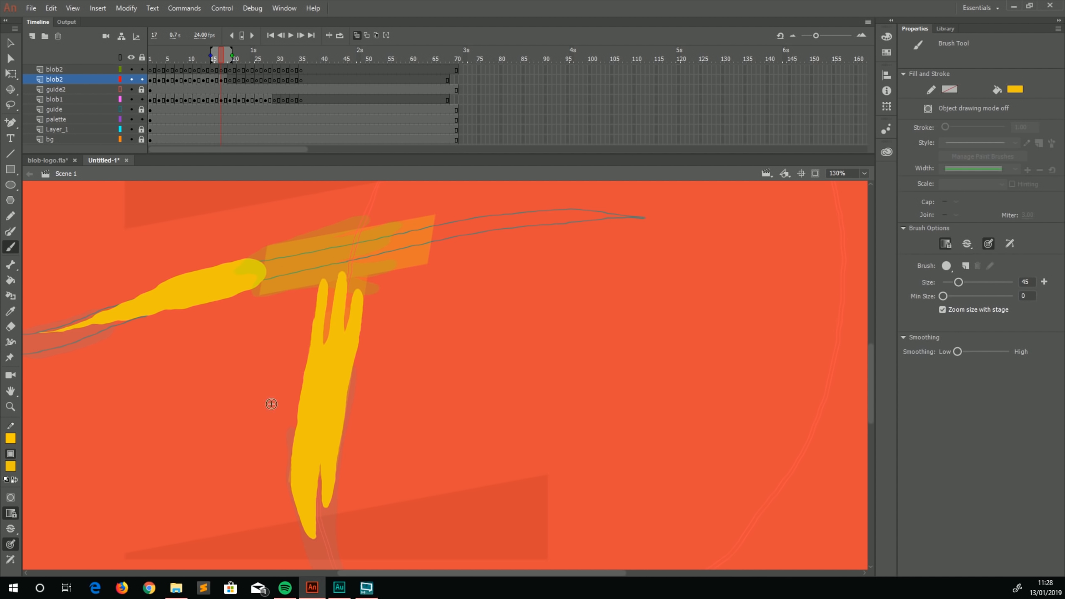
# Go to frame 19 and move the lower blob2 layer and guide2 together below the guide layer
pyautogui.click(230, 81)
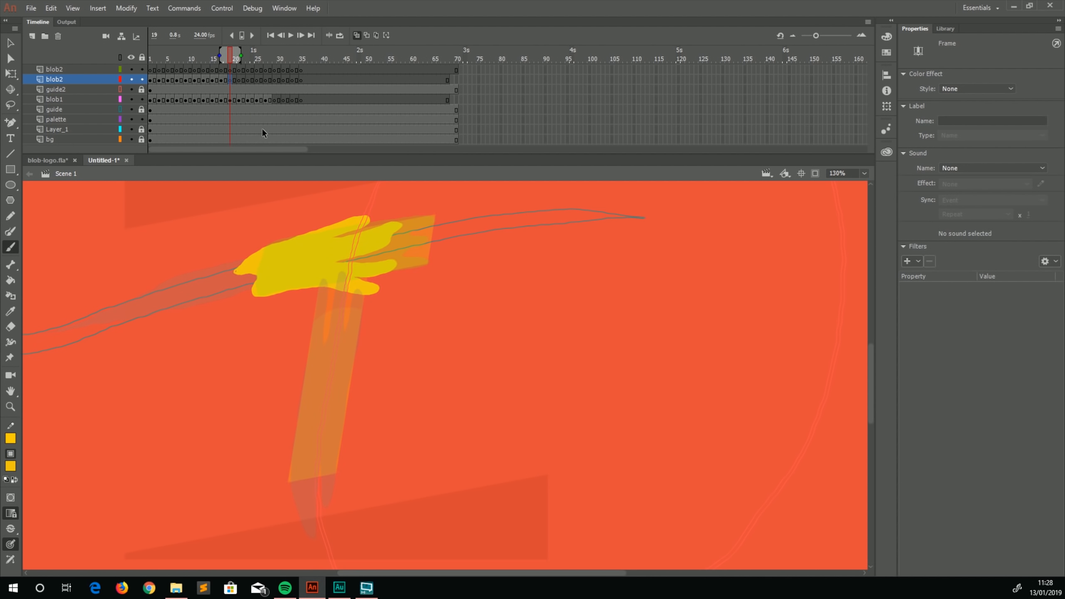
pyautogui.press('b')
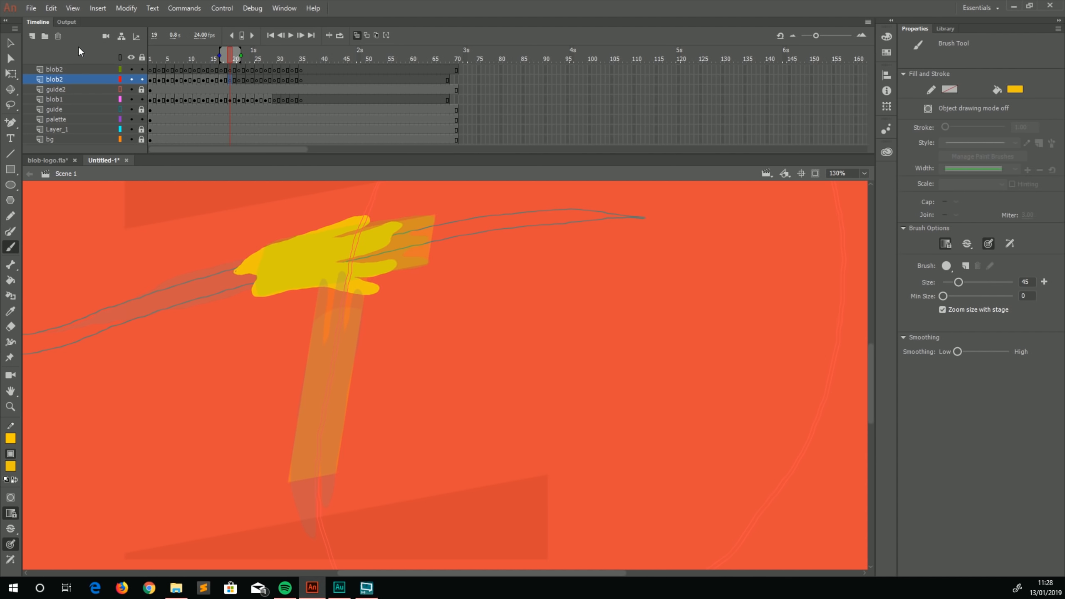
pyautogui.keyDown('shift'); pyautogui.click(55, 87); pyautogui.keyUp('shift')
pyautogui.moveTo(54, 88); pyautogui.dragTo(50, 117)
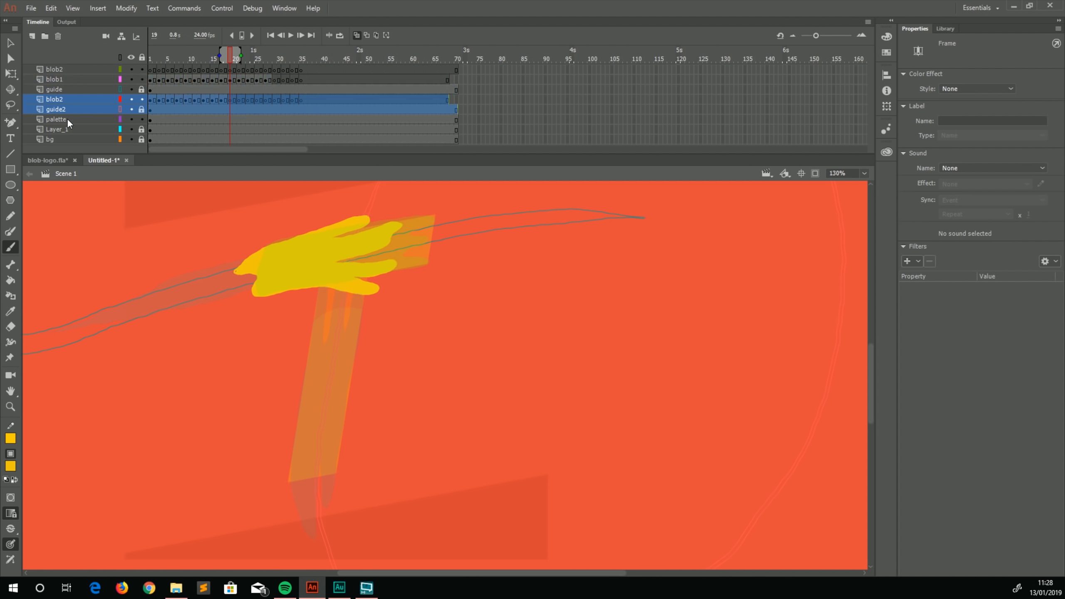
# On frame 19 of the moved blob2 layer, outline the T's stem with the brush and fill it solid yellow
pyautogui.click(231, 101)
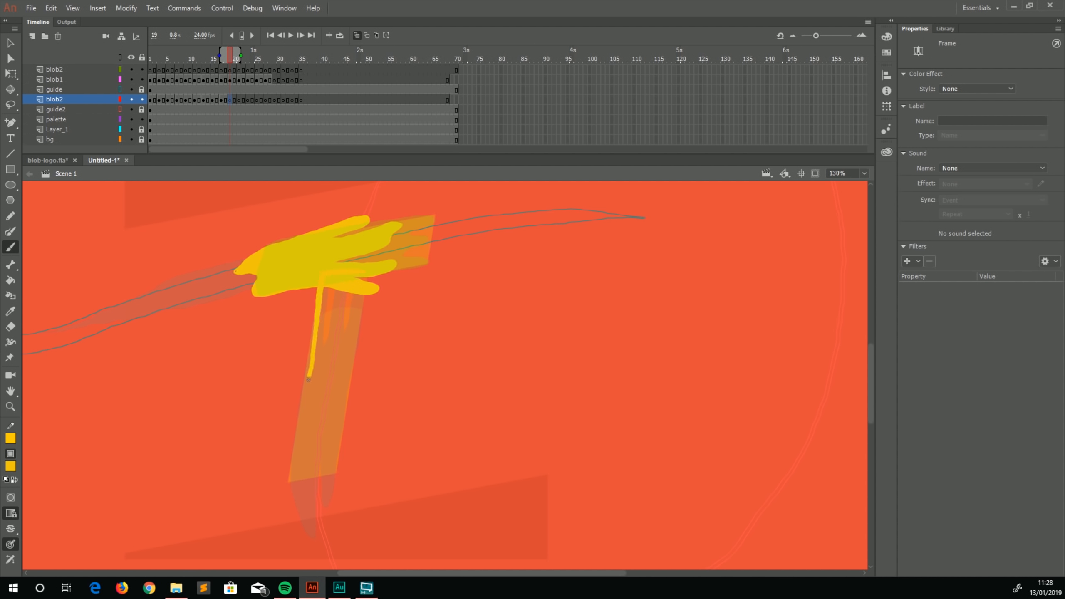
pyautogui.moveTo(309, 381); pyautogui.dragTo(294, 475)
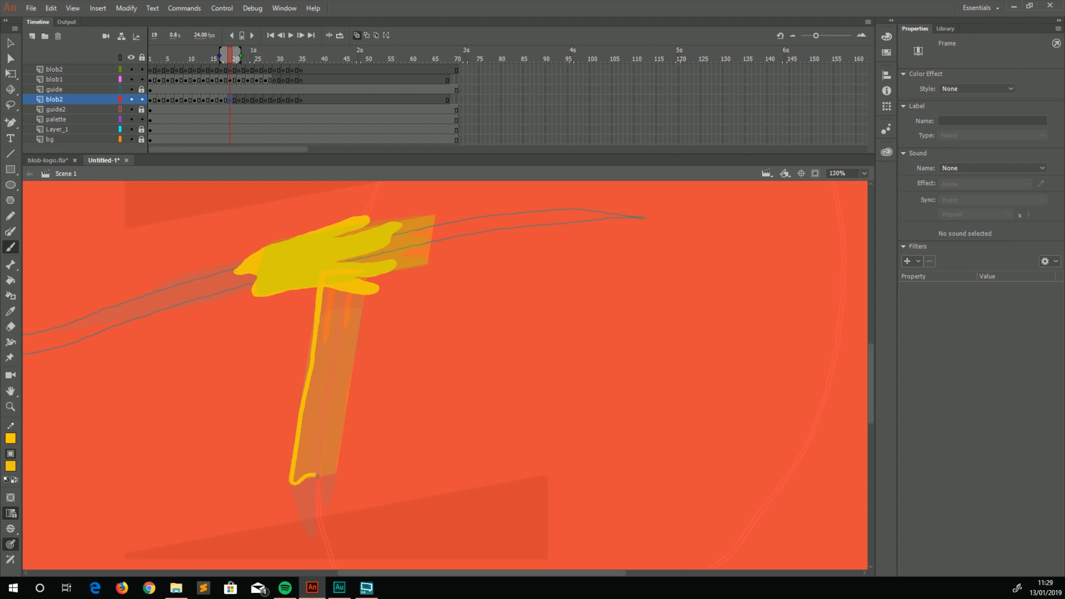
pyautogui.moveTo(338, 448)
pyautogui.mouseDown()
pyautogui.moveTo(360, 273)
pyautogui.moveTo(329, 274)
pyautogui.moveTo(329, 302)
pyautogui.moveTo(337, 288)
pyautogui.moveTo(352, 294)
pyautogui.moveTo(339, 381)
pyautogui.moveTo(339, 333)
pyautogui.moveTo(328, 388)
pyautogui.moveTo(329, 319)
pyautogui.moveTo(312, 429)
pyautogui.moveTo(314, 399)
pyautogui.moveTo(310, 416)
pyautogui.moveTo(335, 404)
pyautogui.moveTo(330, 454)
pyautogui.moveTo(327, 466)
pyautogui.moveTo(308, 463)
pyautogui.moveTo(317, 436)
pyautogui.moveTo(302, 473)
pyautogui.mouseUp()
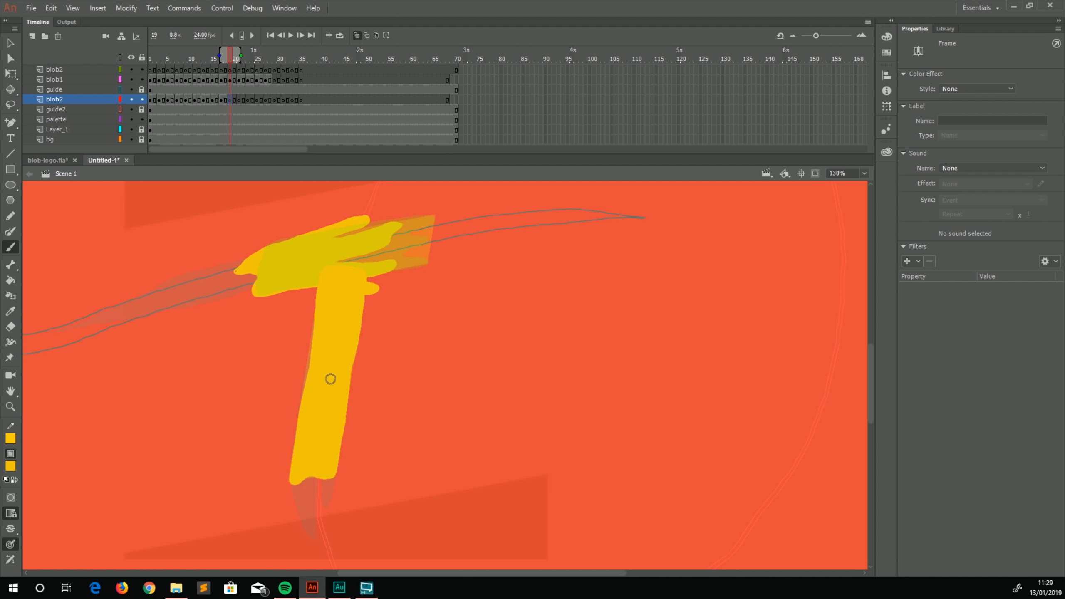
# At frame 21, rename the topmost blob2 layer to "safe" and hide the blob1 and guide layers
pyautogui.click(239, 100)
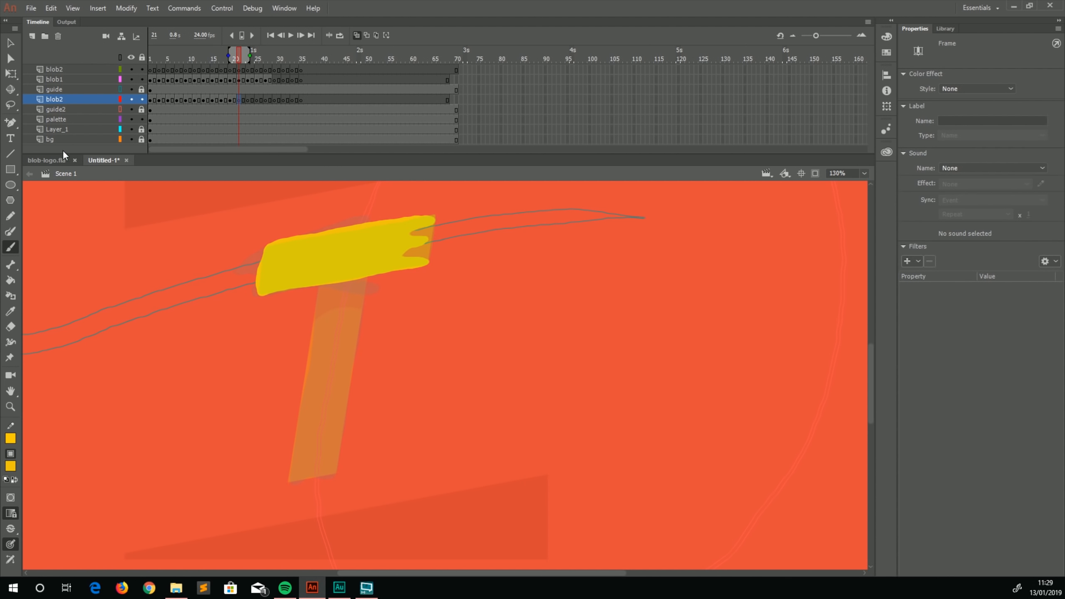
pyautogui.doubleClick(59, 69)
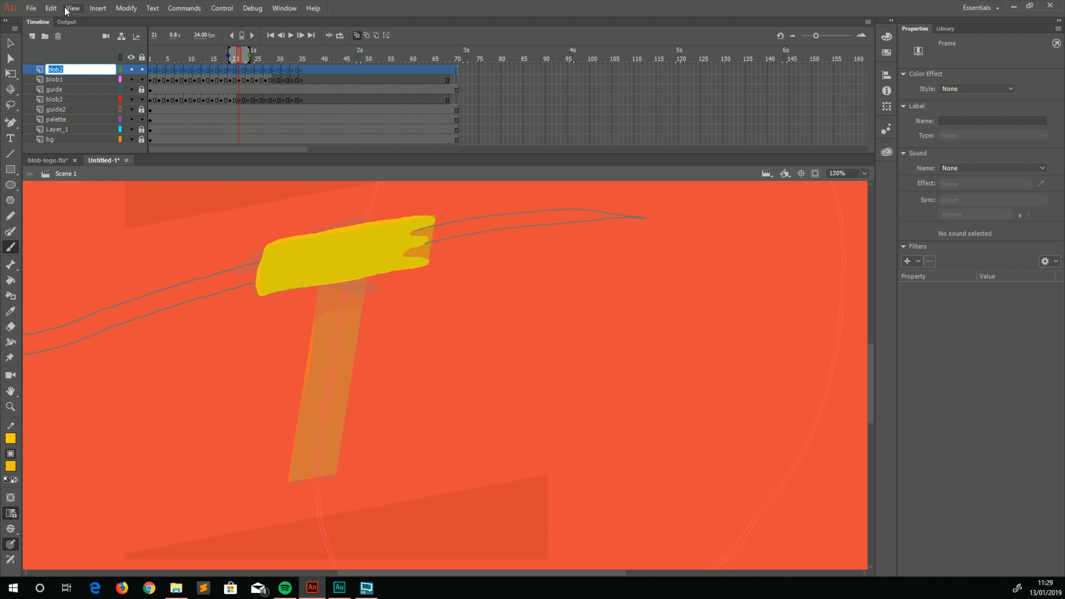
pyautogui.write('safe')
pyautogui.press('Return')
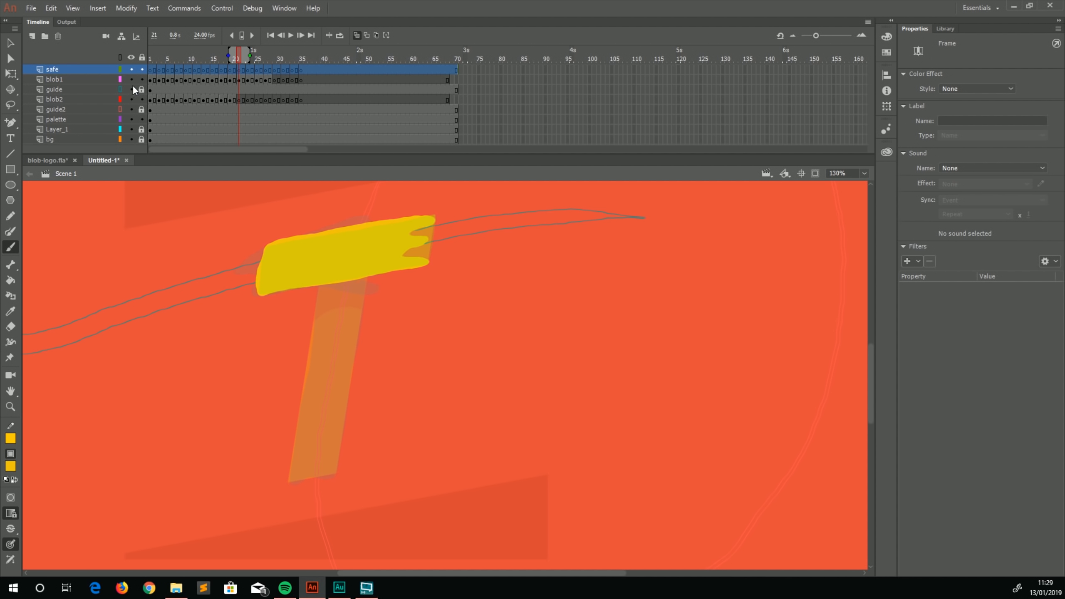
pyautogui.moveTo(131, 90); pyautogui.dragTo(131, 80)
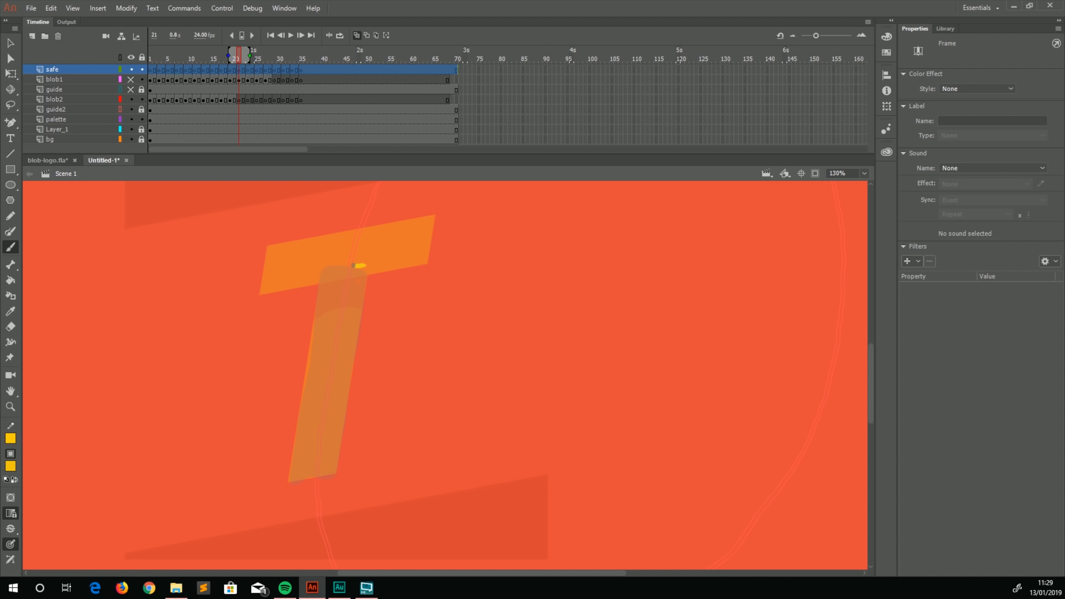
# On frame 21 of the safe layer, outline the T's stem with the brush, fill it yellow and select the finished shape
pyautogui.moveTo(320, 295)
pyautogui.mouseDown()
pyautogui.moveTo(294, 463)
pyautogui.moveTo(318, 476)
pyautogui.moveTo(340, 428)
pyautogui.moveTo(366, 266)
pyautogui.mouseUp()
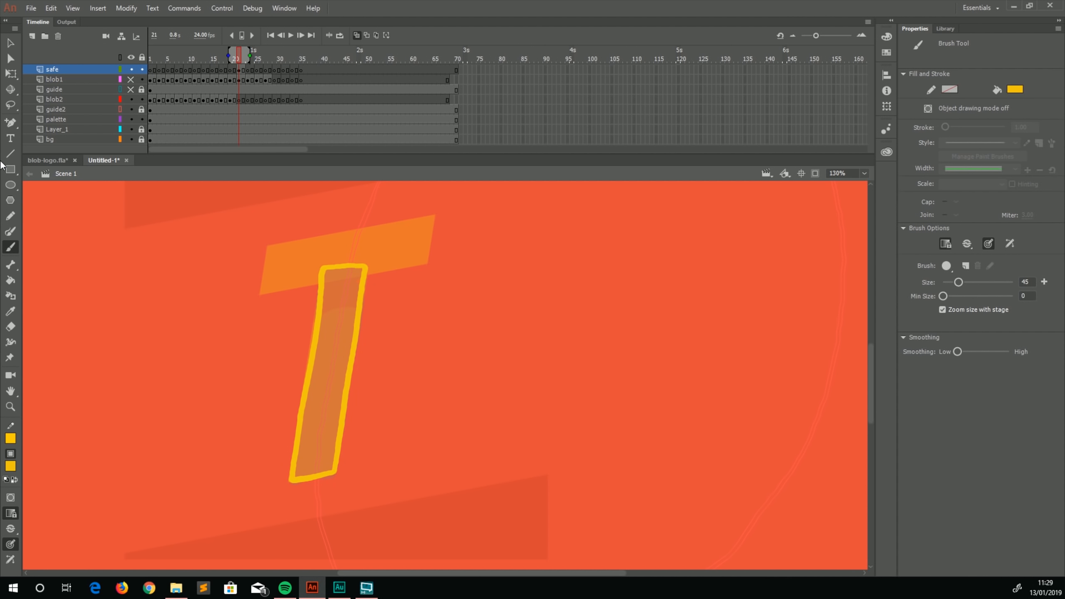
pyautogui.click(328, 363)
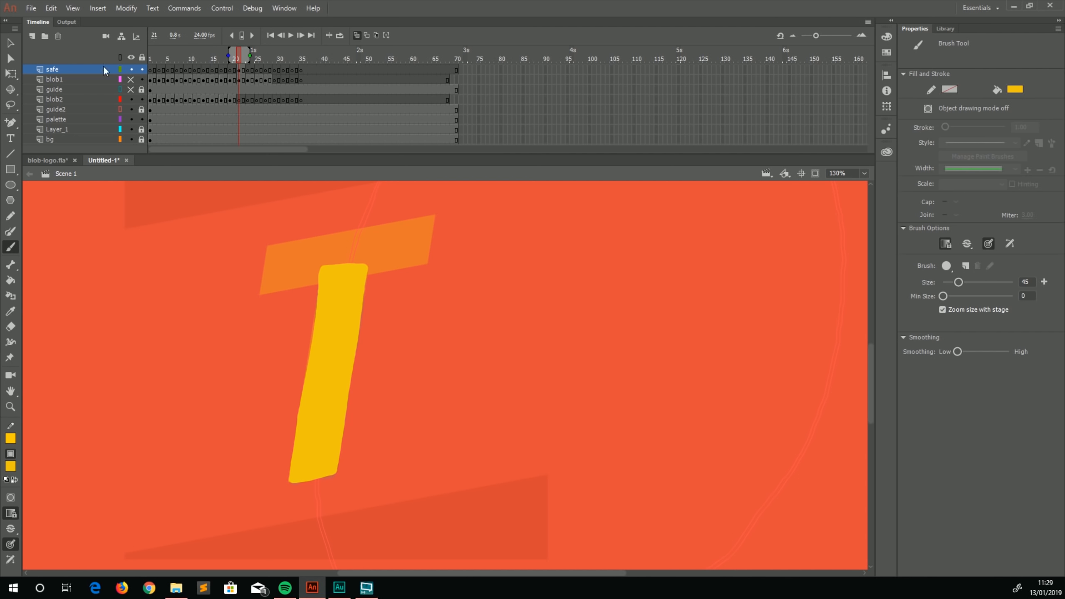
pyautogui.click(10, 43)
pyautogui.click(329, 332)
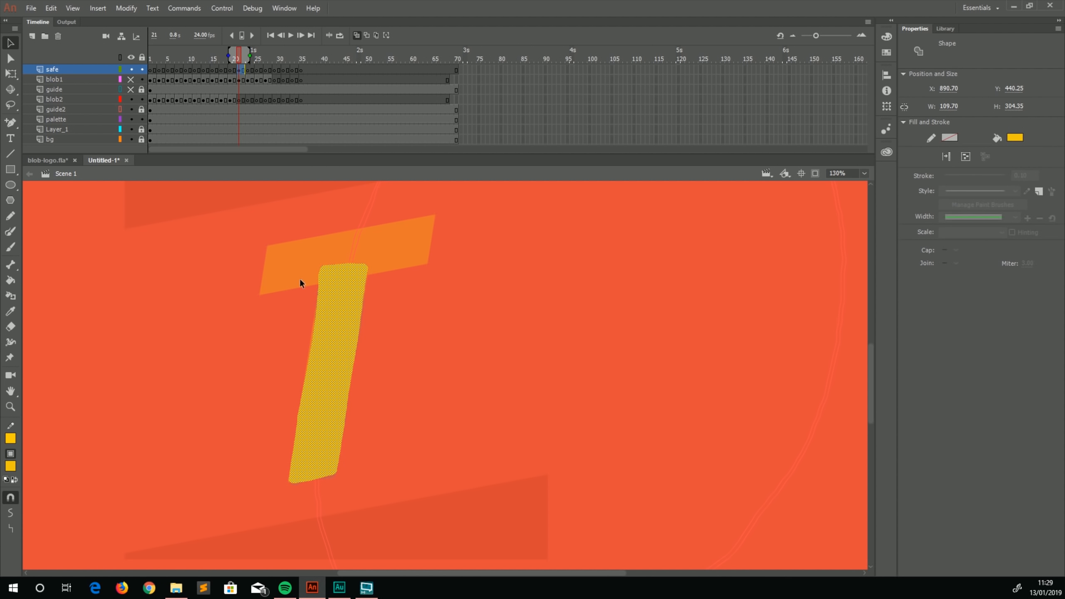
# Cut the yellow stem shape out of the safe layer and paste it in place on frame 21 of blob2
pyautogui.hotkey('ctrl', 'x')
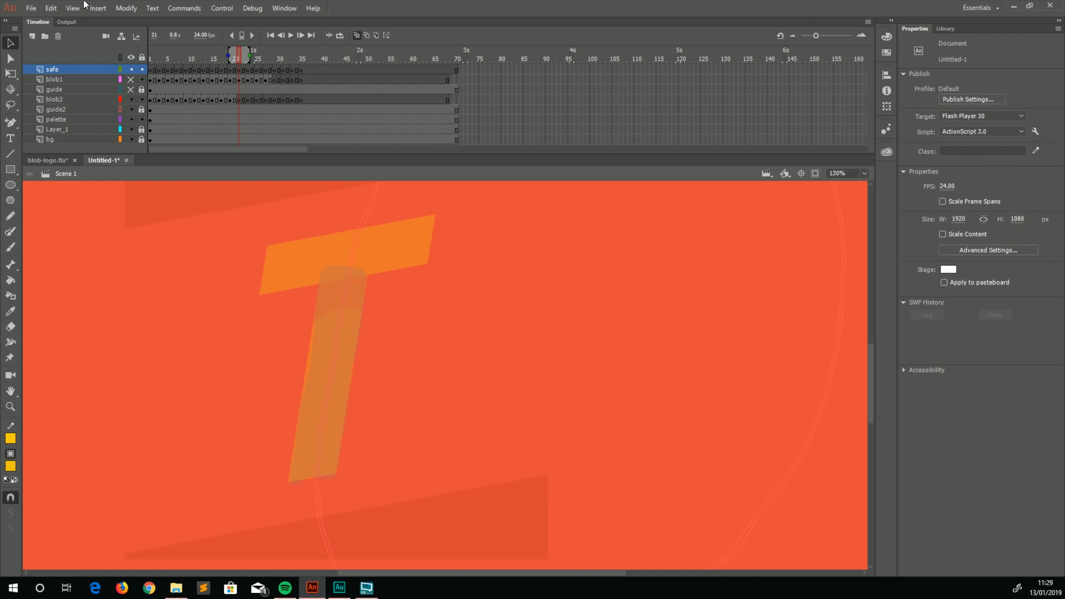
pyautogui.click(60, 99)
pyautogui.click(239, 100)
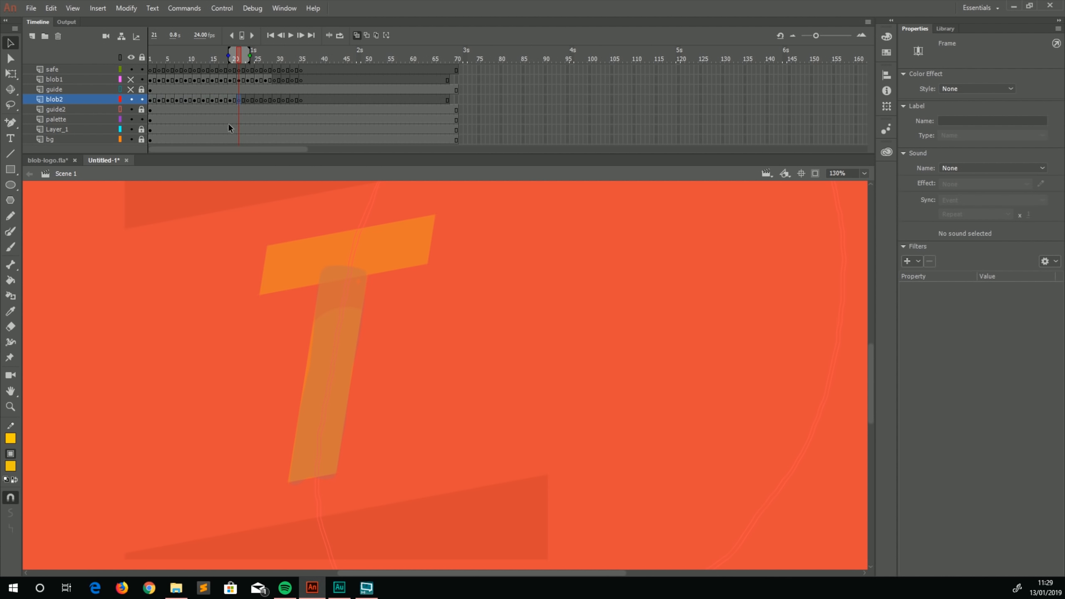
pyautogui.hotkey('ctrl', 'f')
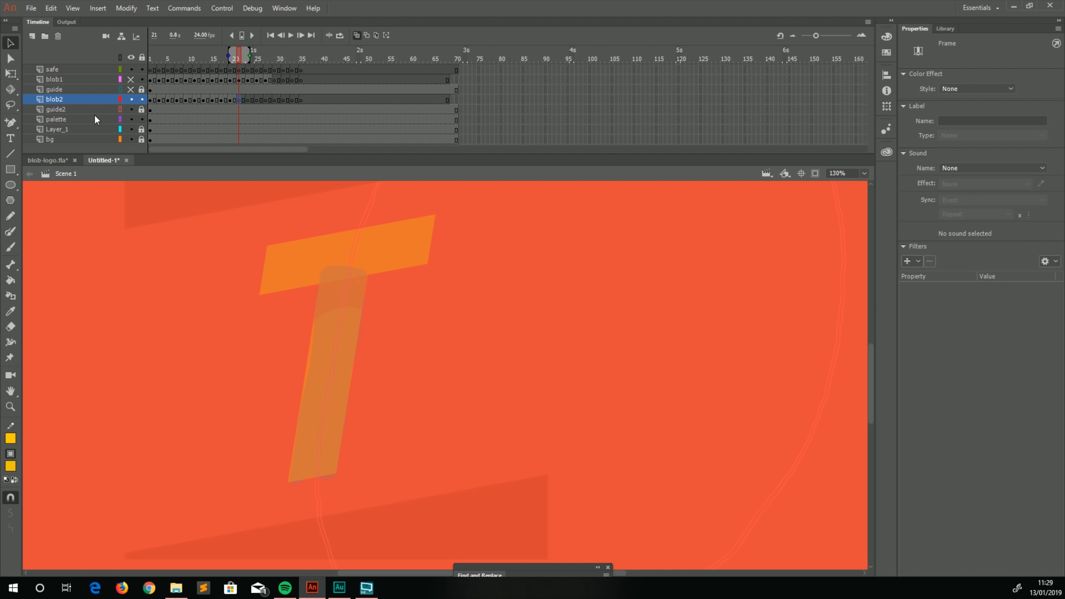
pyautogui.click(607, 567)
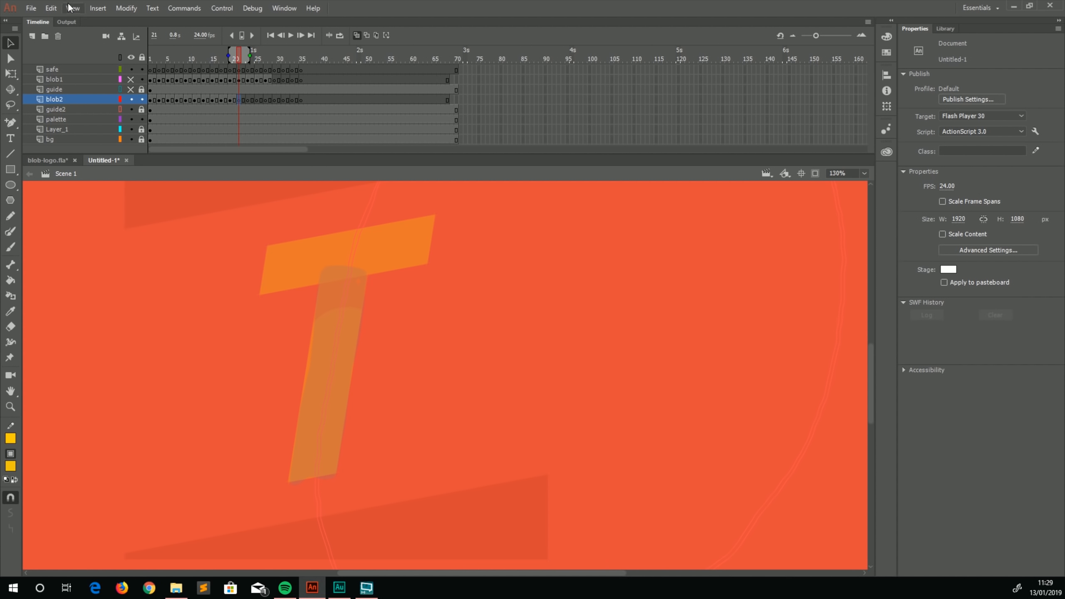
pyautogui.click(51, 7)
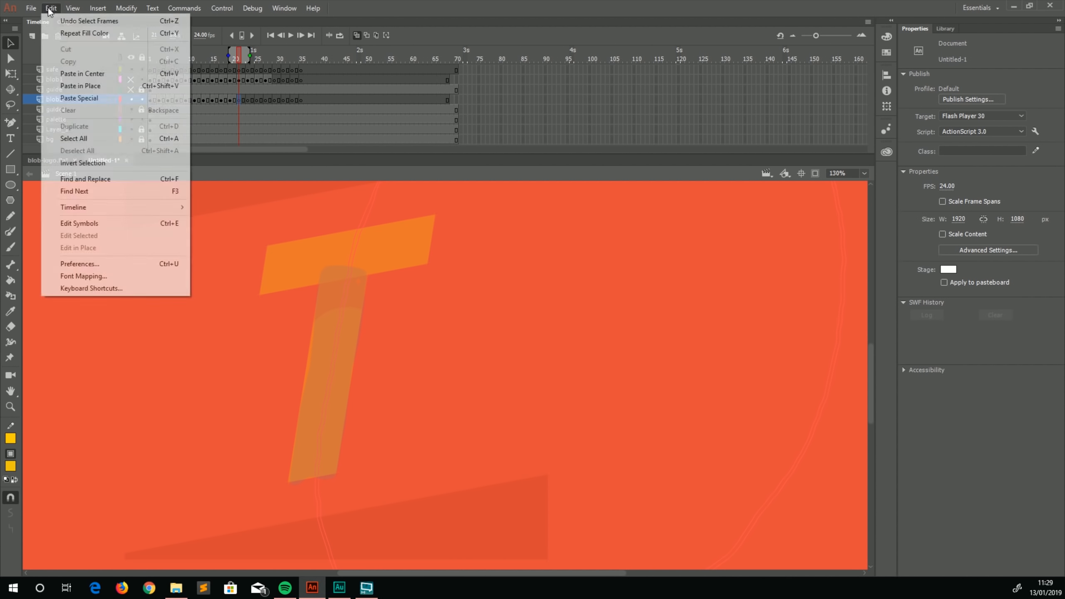
pyautogui.click(73, 86)
# On frame 23 of blob2, outline the T's stem with the brush and fill it solid yellow
pyautogui.click(248, 100)
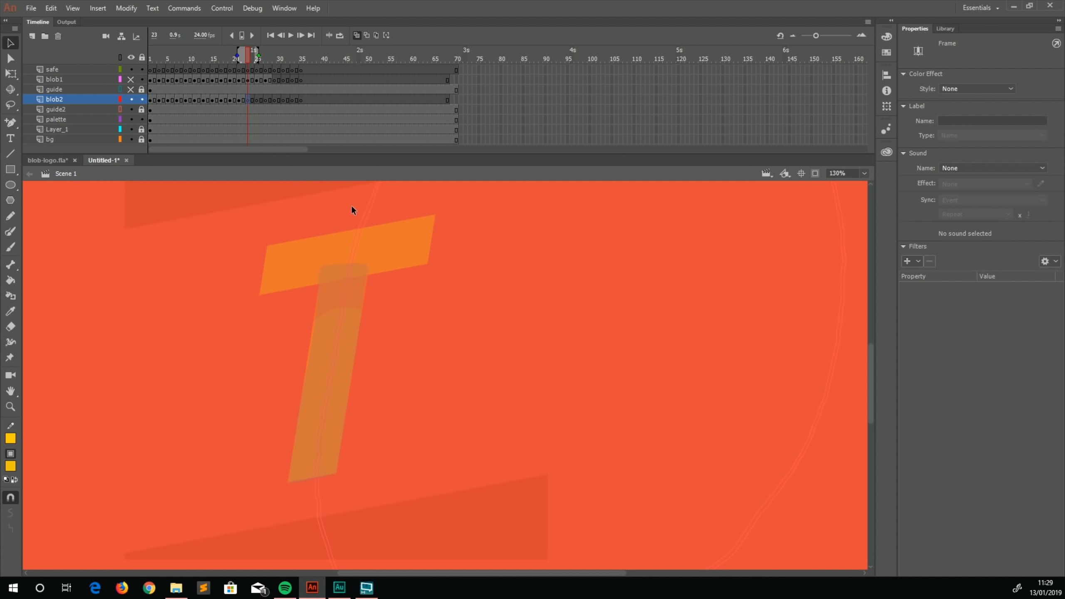
pyautogui.press('b')
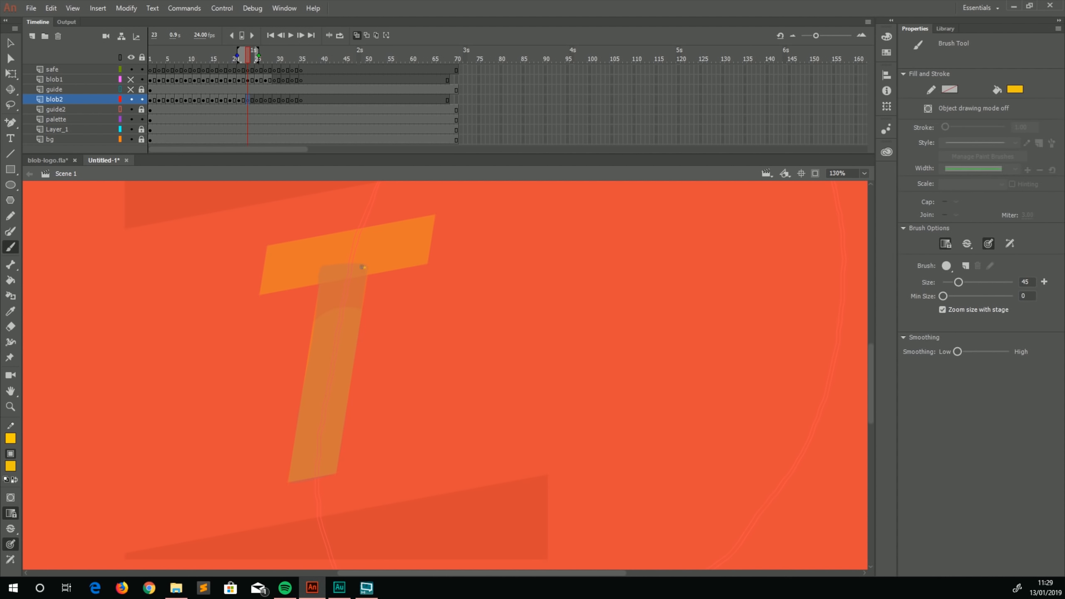
pyautogui.moveTo(362, 267)
pyautogui.mouseDown()
pyautogui.moveTo(324, 270)
pyautogui.moveTo(312, 370)
pyautogui.mouseUp()
pyautogui.moveTo(318, 325); pyautogui.dragTo(307, 403)
pyautogui.moveTo(297, 449)
pyautogui.mouseDown()
pyautogui.moveTo(291, 480)
pyautogui.moveTo(333, 472)
pyautogui.moveTo(364, 275)
pyautogui.mouseUp()
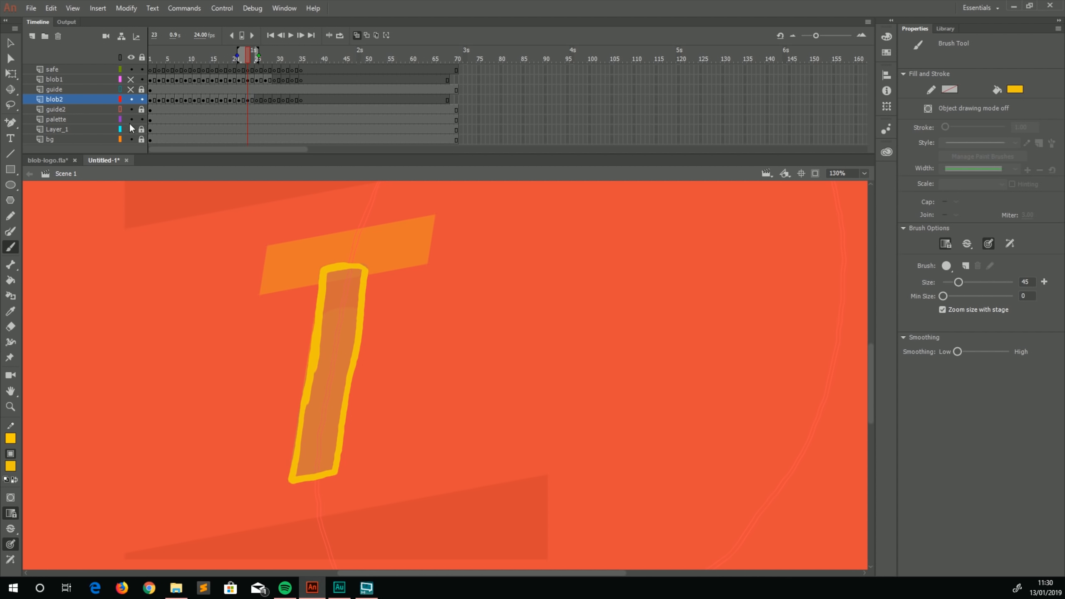
pyautogui.click(11, 281)
pyautogui.click(352, 373)
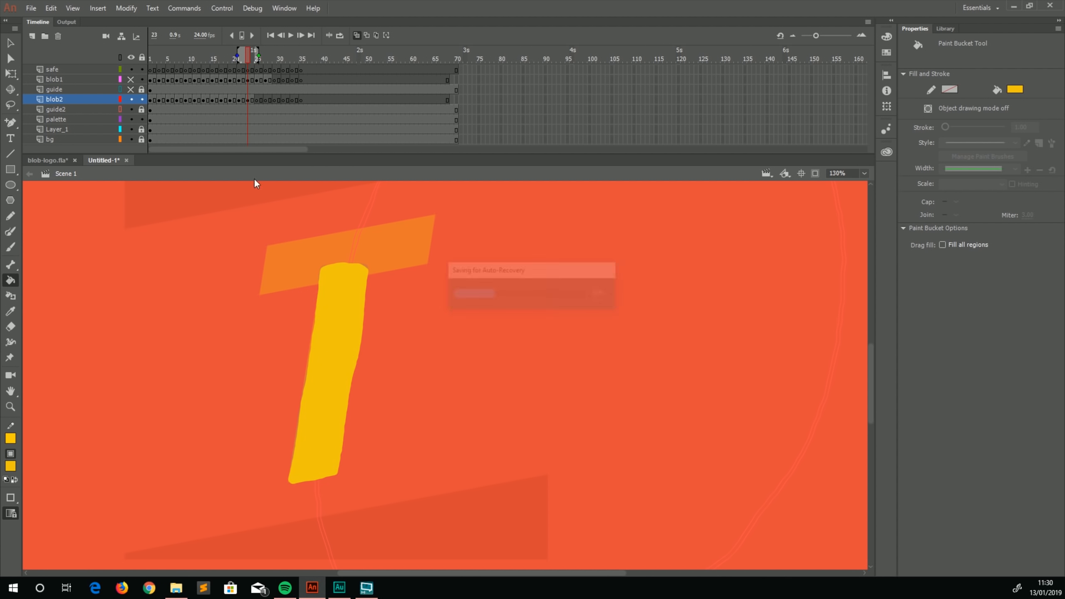
# Smooth the uneven outer edge of the yellow stem on frame 23 of blob2 with the Eraser
pyautogui.click(257, 100)
pyautogui.hotkey('ctrl', '=')
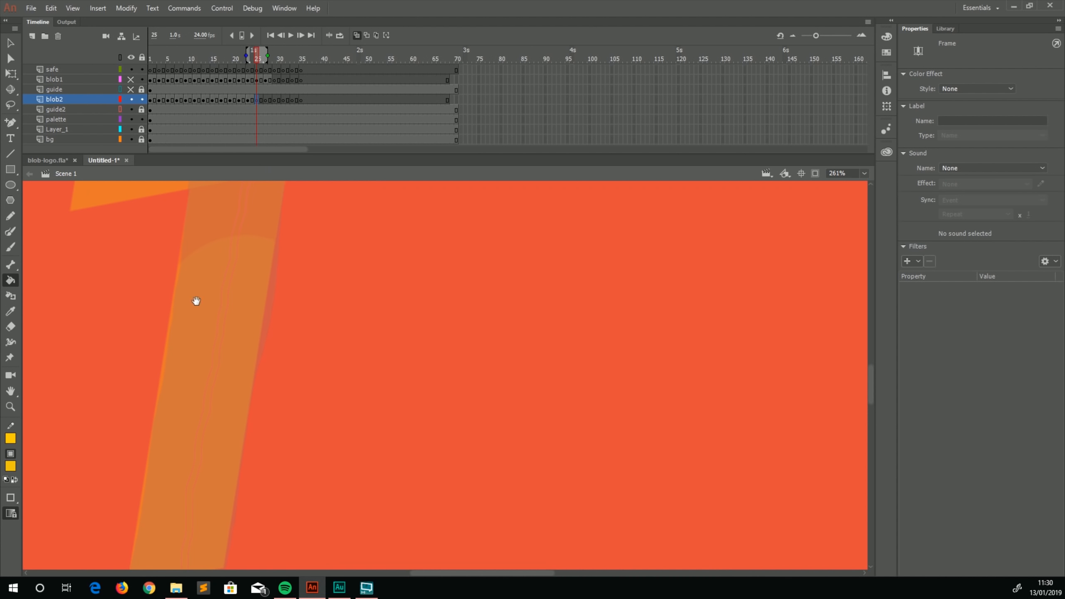
pyautogui.moveTo(196, 301); pyautogui.dragTo(317, 352)
pyautogui.press('b')
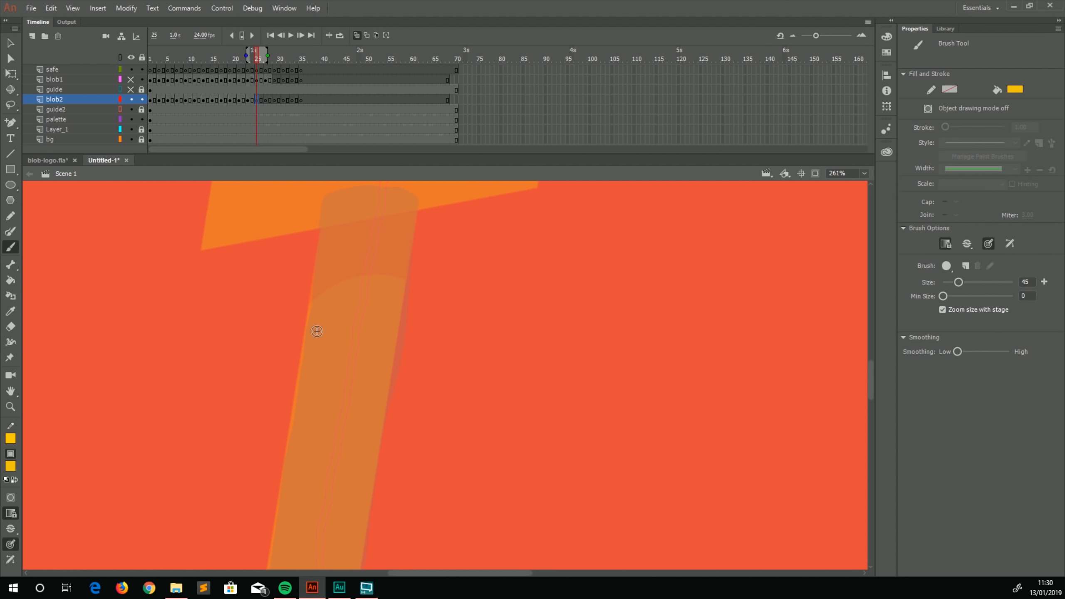
pyautogui.click(248, 100)
pyautogui.press('e')
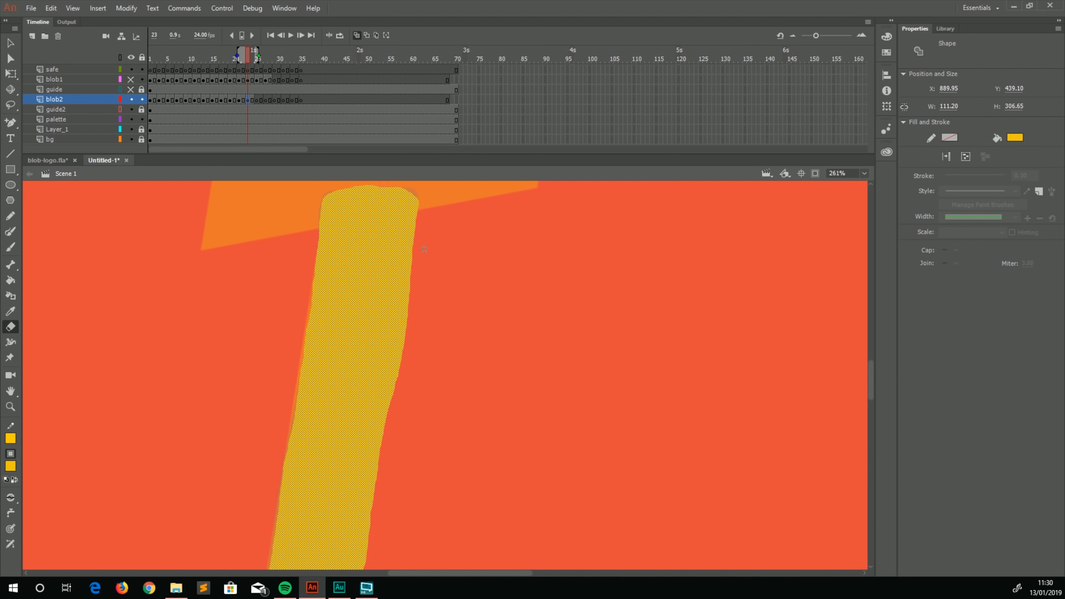
pyautogui.moveTo(419, 244); pyautogui.dragTo(385, 437)
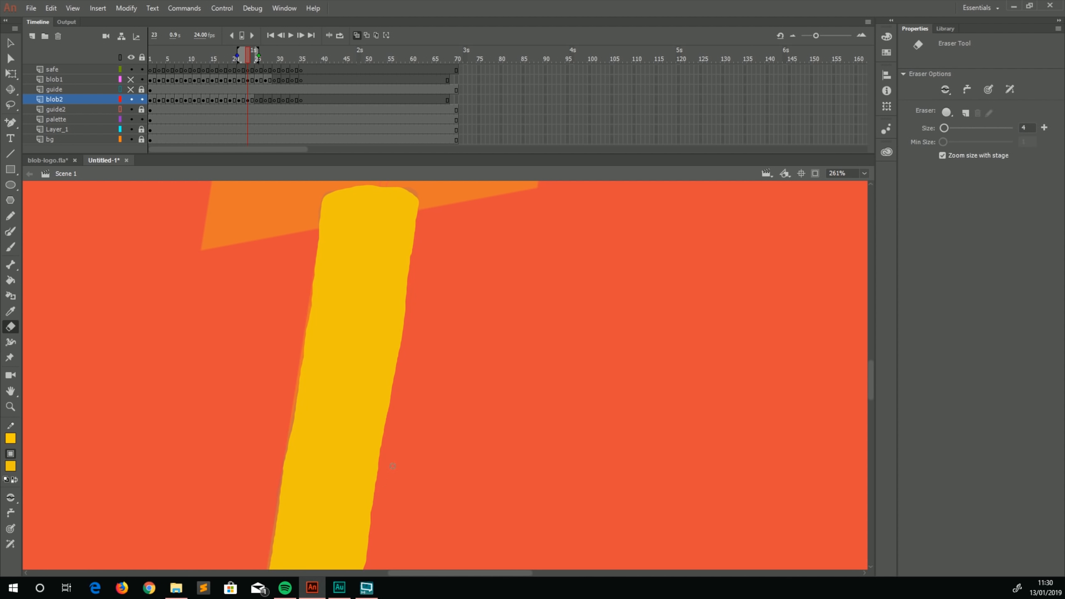
# On frame 25 of blob2, brush the stem's outline with a flatter top edge and fill it yellow
pyautogui.click(259, 100)
pyautogui.press('b')
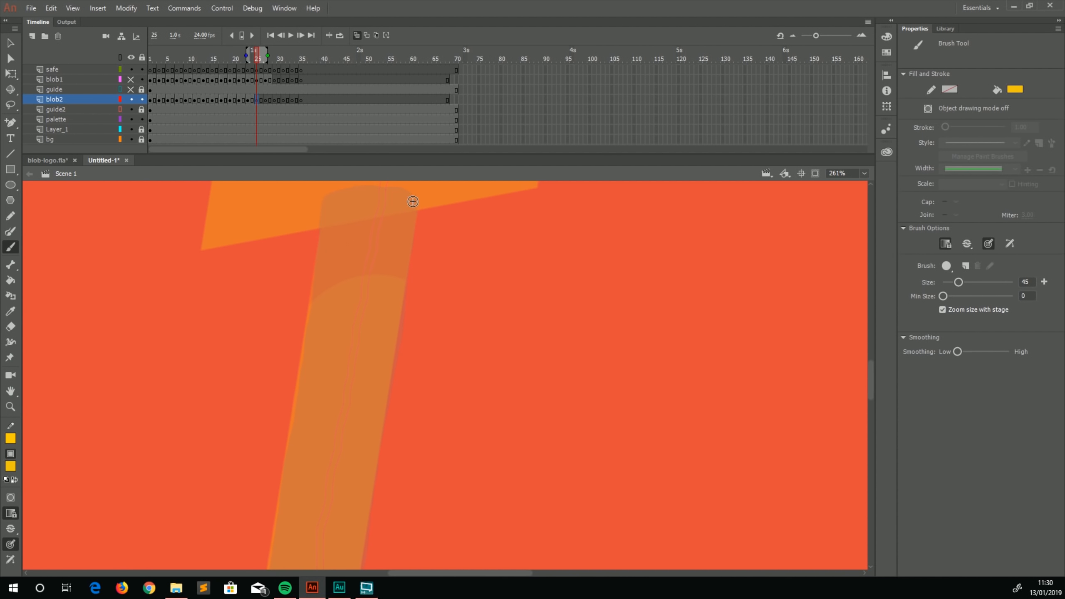
pyautogui.moveTo(416, 202)
pyautogui.mouseDown()
pyautogui.moveTo(330, 214)
pyautogui.moveTo(322, 244)
pyautogui.moveTo(324, 223)
pyautogui.moveTo(272, 547)
pyautogui.mouseUp()
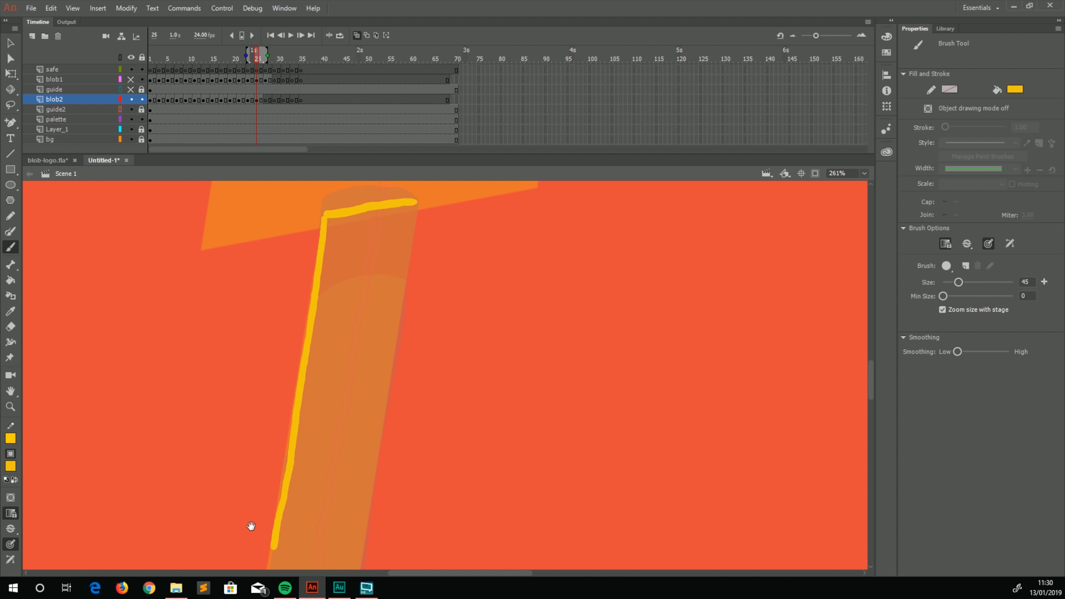
pyautogui.scroll(-5, 285, 352)
pyautogui.moveTo(293, 310); pyautogui.dragTo(279, 389)
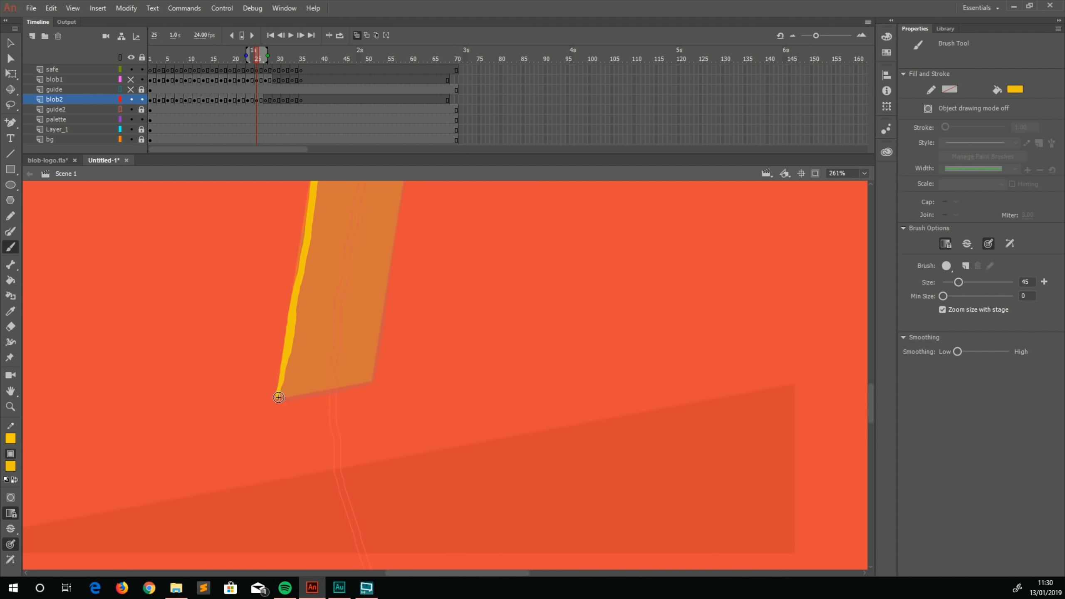
pyautogui.moveTo(296, 394)
pyautogui.mouseDown()
pyautogui.moveTo(368, 380)
pyautogui.moveTo(391, 204)
pyautogui.moveTo(332, 475)
pyautogui.moveTo(350, 504)
pyautogui.moveTo(390, 270)
pyautogui.mouseUp()
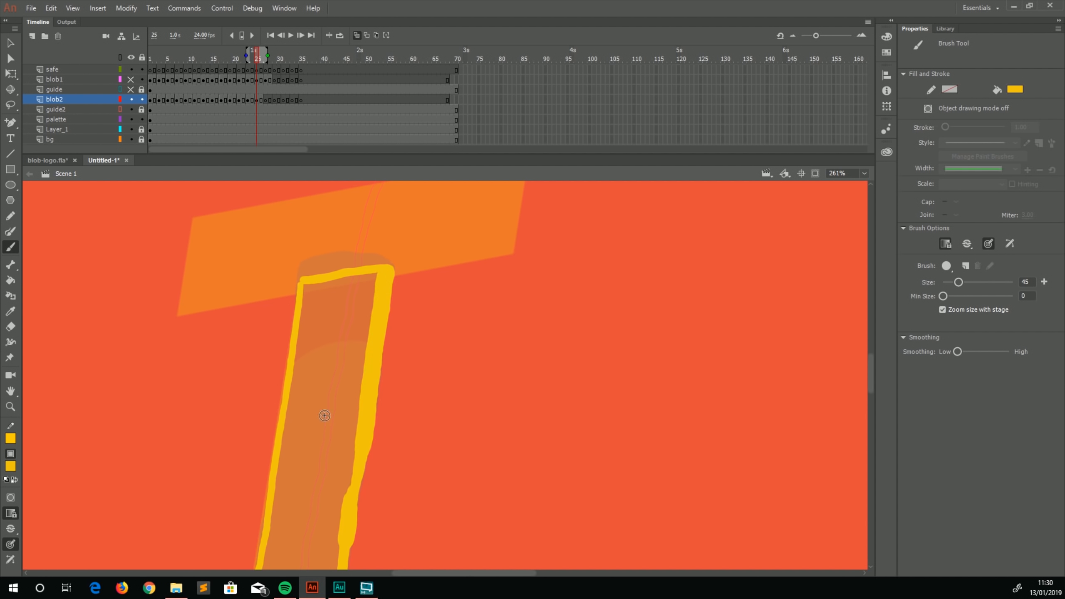
pyautogui.press('k')
pyautogui.click(299, 376)
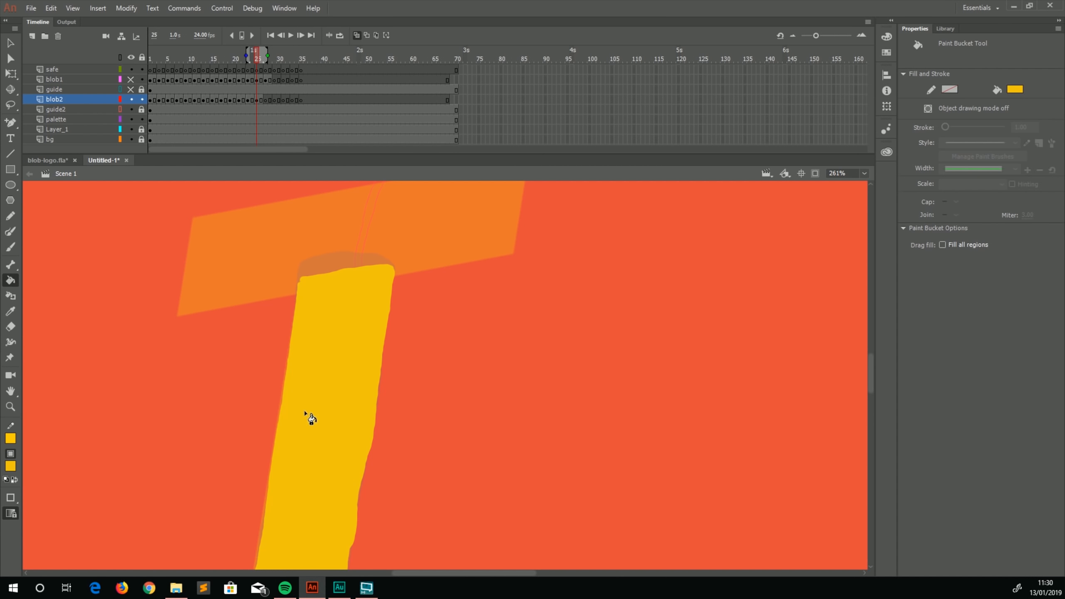
# Trim the bumps along both long edges of the frame 25 stem with the Eraser
pyautogui.press('e')
pyautogui.moveTo(260, 392); pyautogui.dragTo(262, 245)
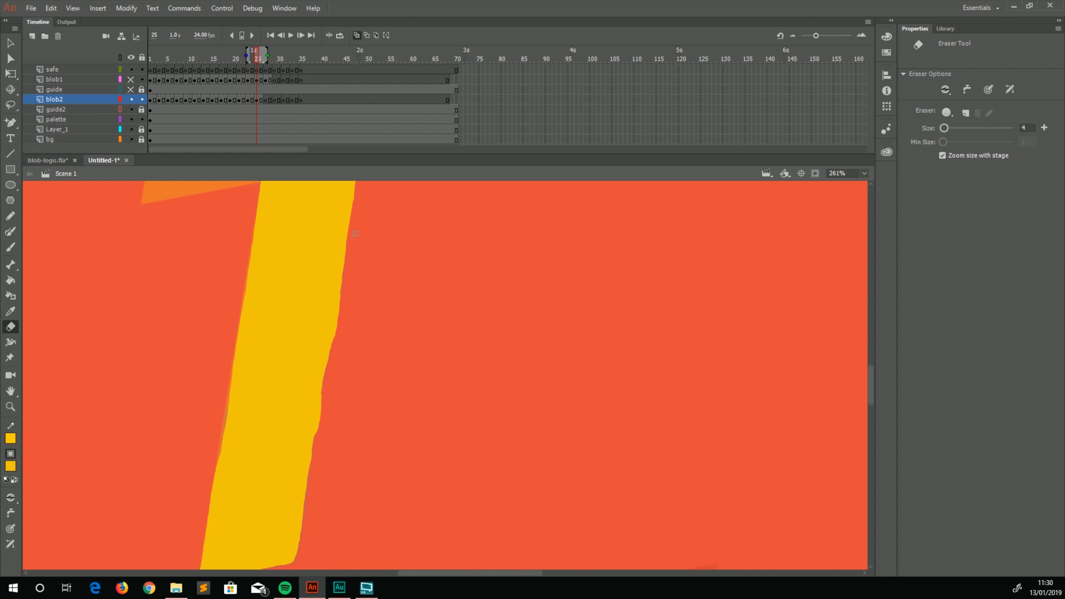
pyautogui.moveTo(354, 218); pyautogui.dragTo(313, 460)
pyautogui.moveTo(228, 295); pyautogui.dragTo(219, 452)
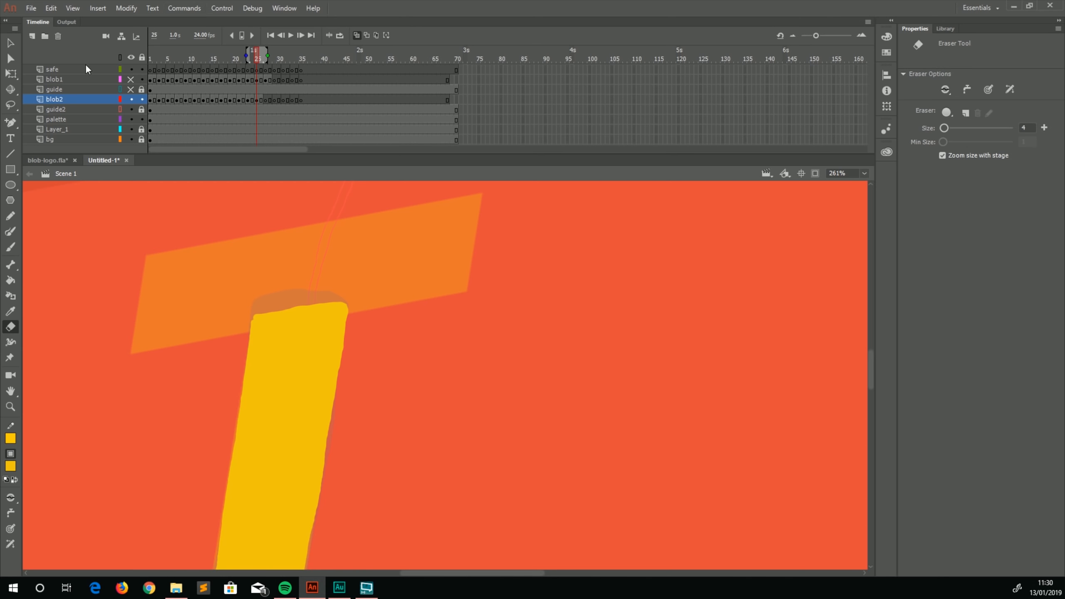
# Clear the surplus keyframes from frame 29 onward on blob1 and from frame 27 onward on blob2
pyautogui.click(78, 81)
pyautogui.click(296, 71)
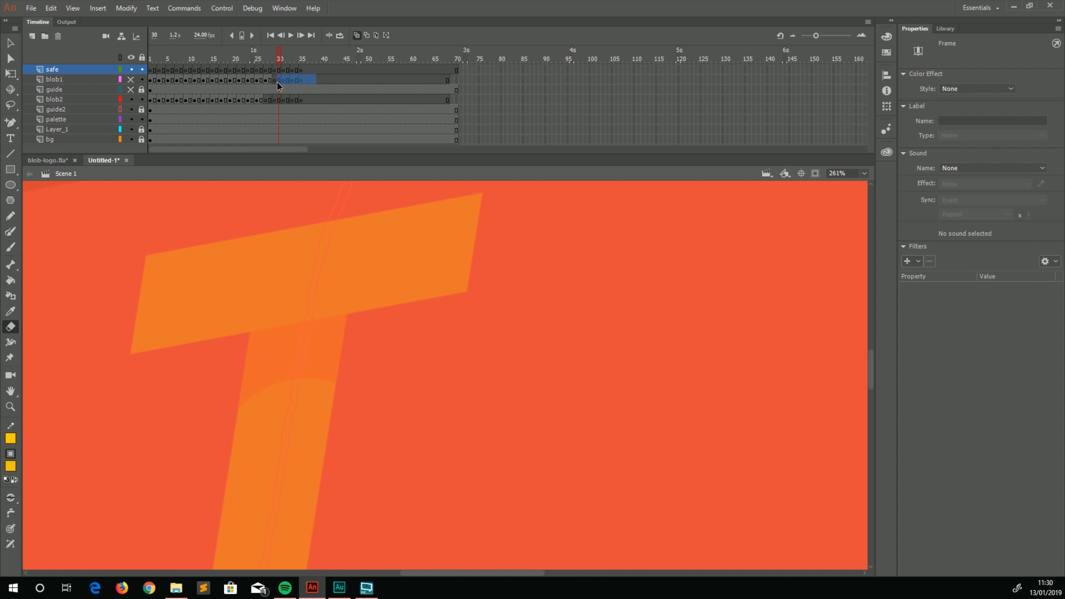
pyautogui.moveTo(277, 82); pyautogui.dragTo(301, 78)
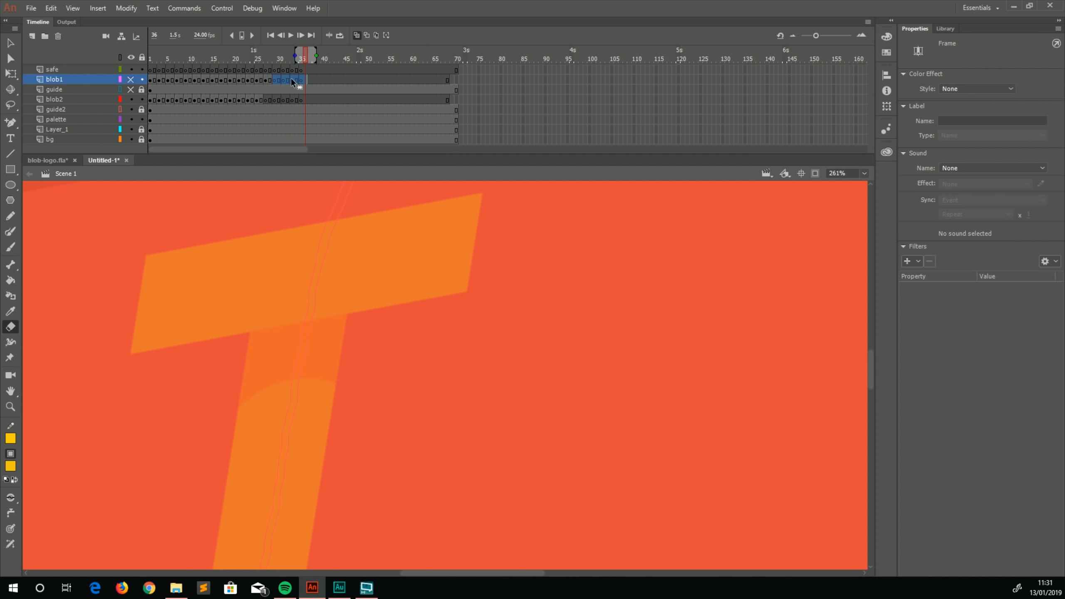
pyautogui.rightClick(291, 78)
pyautogui.click(311, 191)
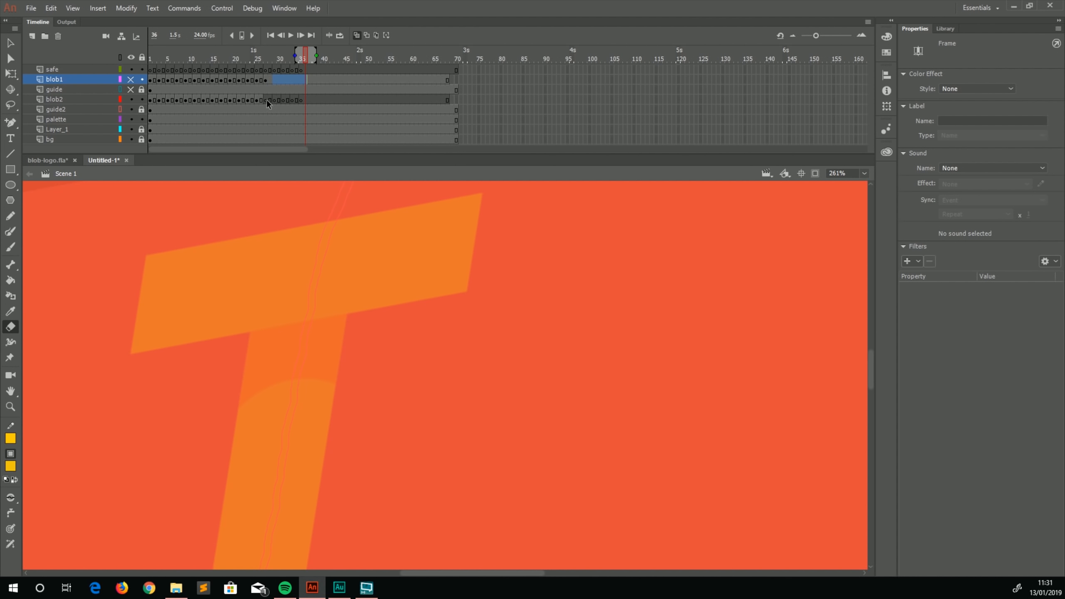
pyautogui.moveTo(266, 100); pyautogui.dragTo(311, 97)
pyautogui.rightClick(286, 98)
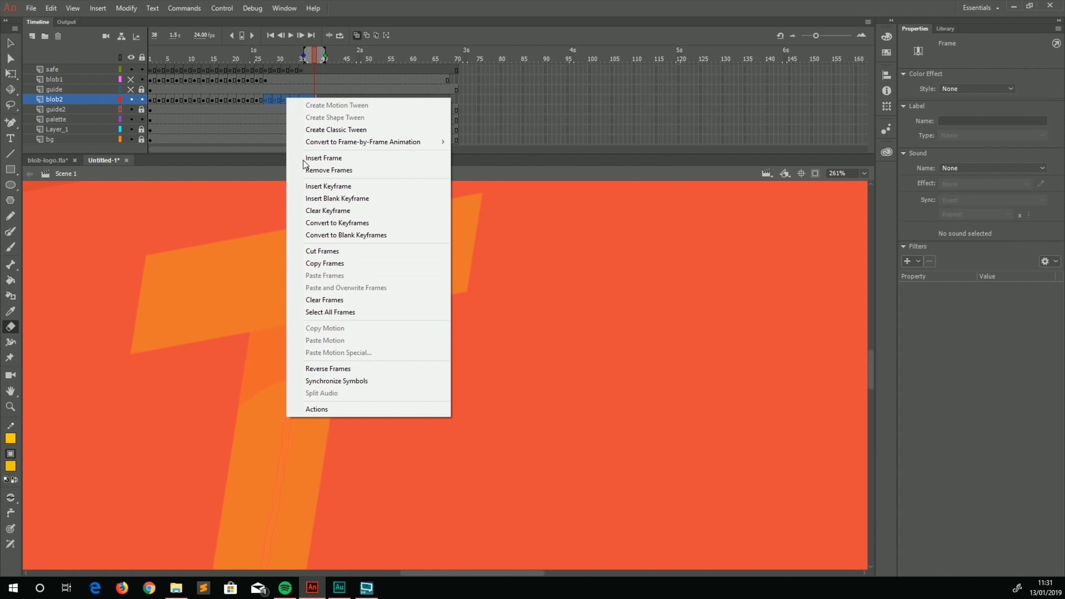
pyautogui.click(308, 210)
# Show the blob1 and guide layers again and insert keyframes at frame 70 on blob1 and blob2
pyautogui.moveTo(259, 69); pyautogui.dragTo(292, 69)
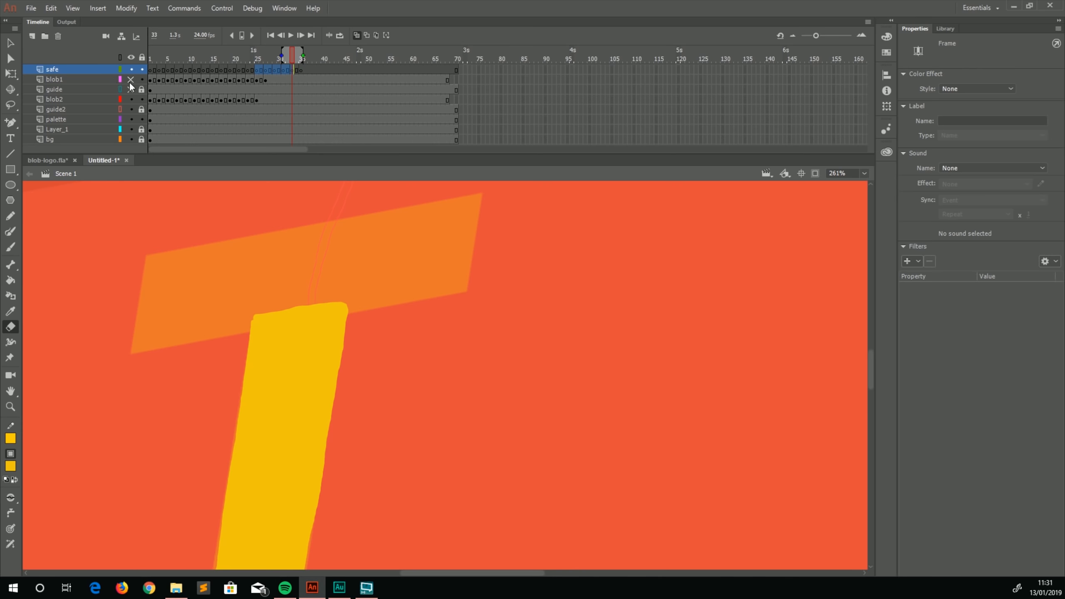
pyautogui.moveTo(130, 80); pyautogui.dragTo(130, 89)
pyautogui.moveTo(243, 80)
pyautogui.mouseDown()
pyautogui.moveTo(261, 65)
pyautogui.moveTo(248, 71)
pyautogui.mouseUp()
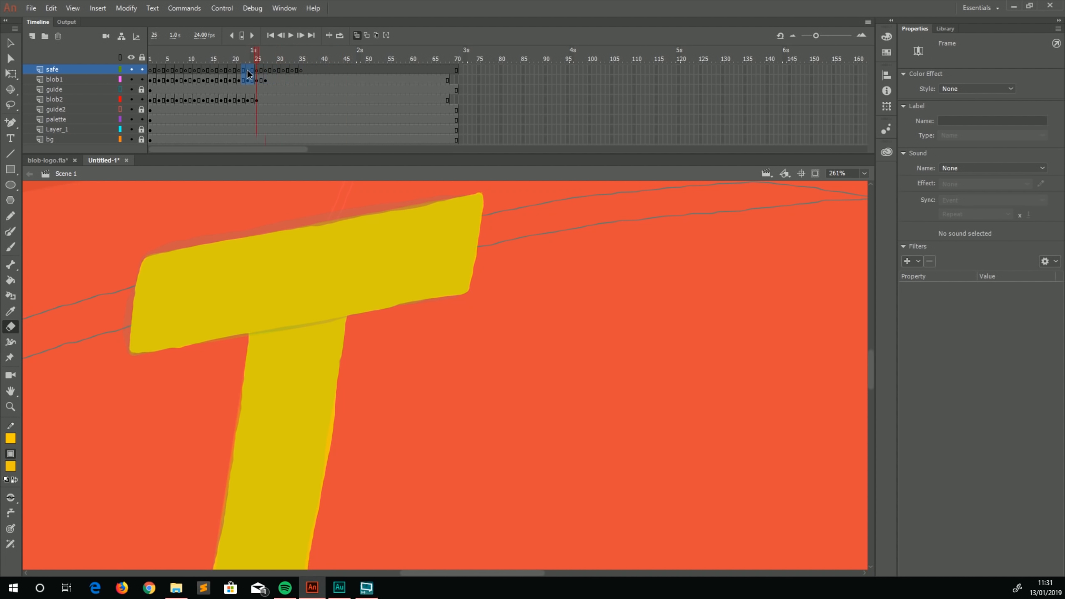
pyautogui.click(456, 81)
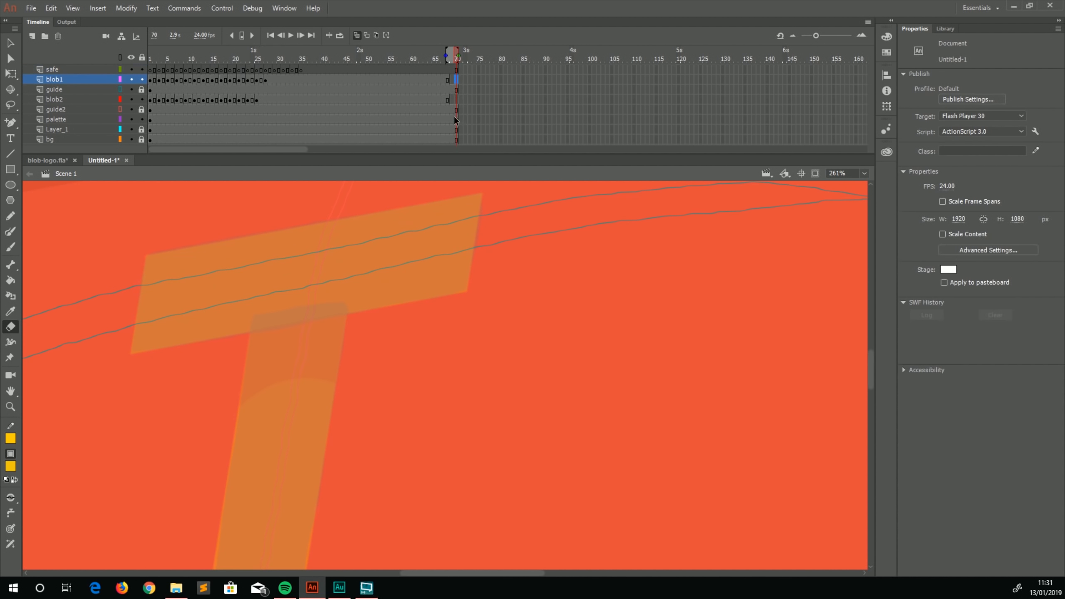
pyautogui.press('F6')
pyautogui.click(456, 100)
pyautogui.press('F6')
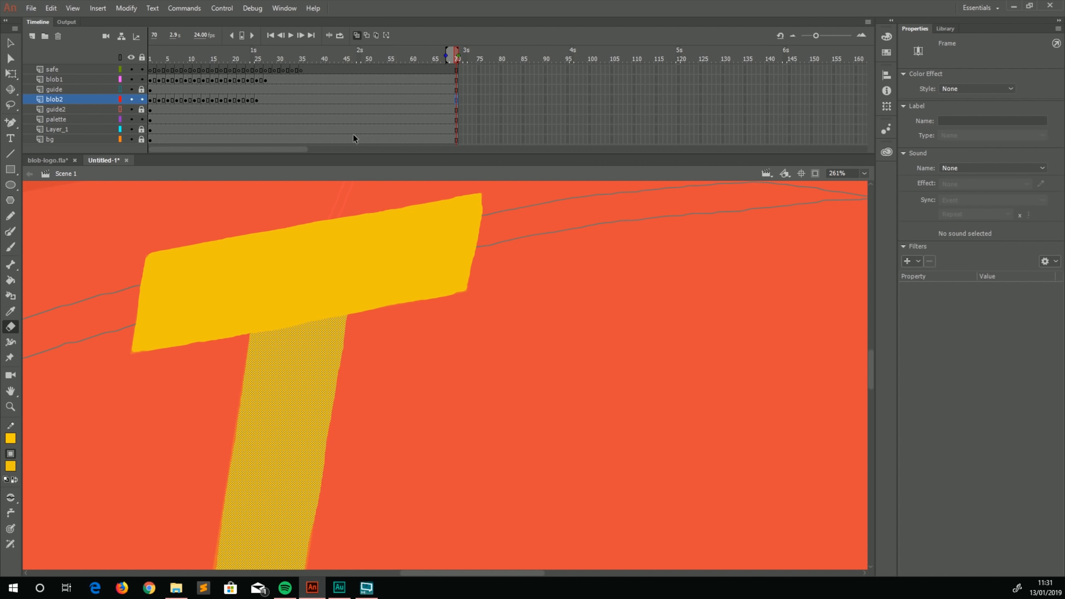
# Play back the animation with the whole stage in view to check both blobs forming the T
pyautogui.hotkey('ctrl', '2')
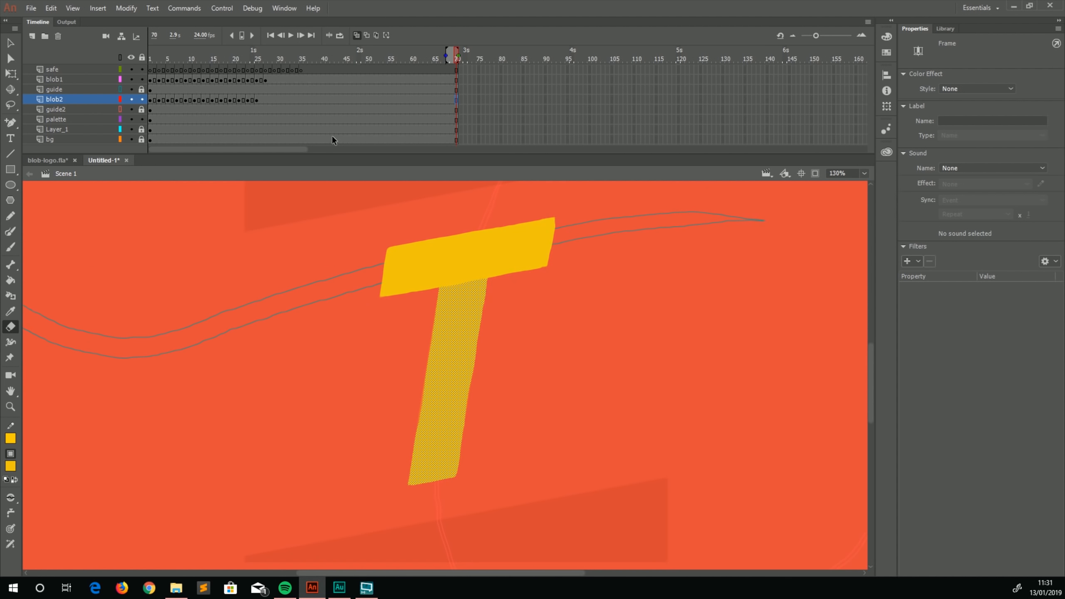
pyautogui.hotkey('ctrl', '-')
pyautogui.press('Return')
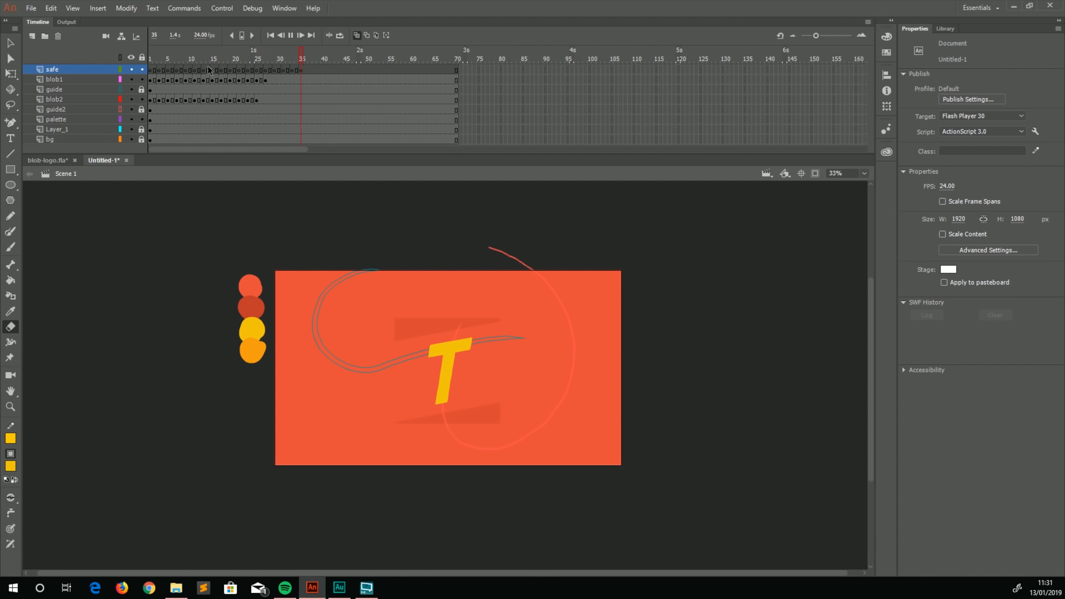
# Return to the start of the animation, sample the palette's orange for the brush, and add a new layer directly above blob2
pyautogui.click(152, 80)
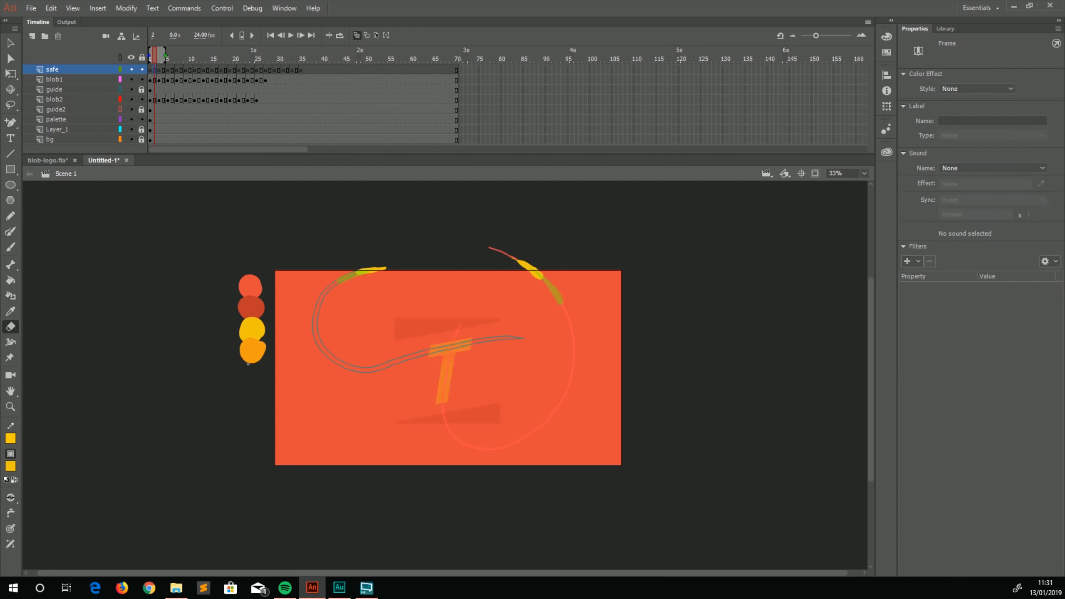
pyautogui.press('i')
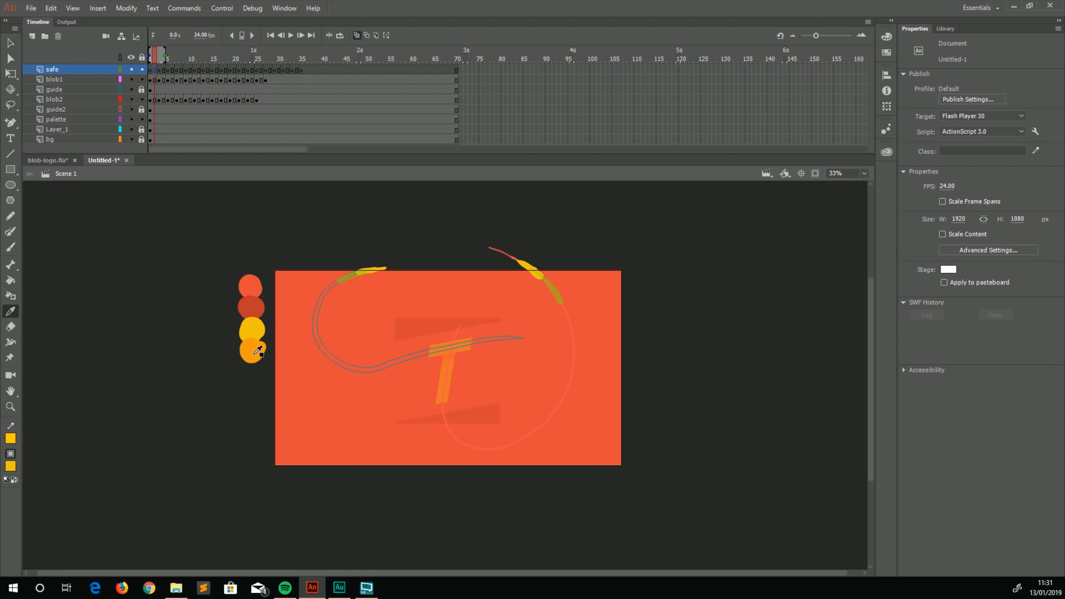
pyautogui.click(258, 351)
pyautogui.press('b')
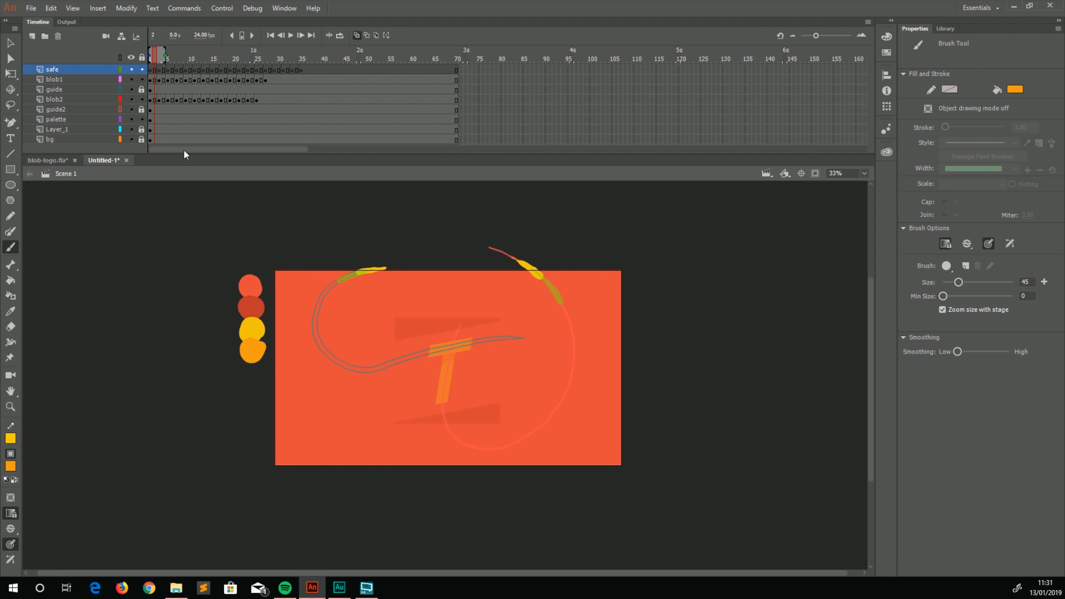
pyautogui.click(52, 99)
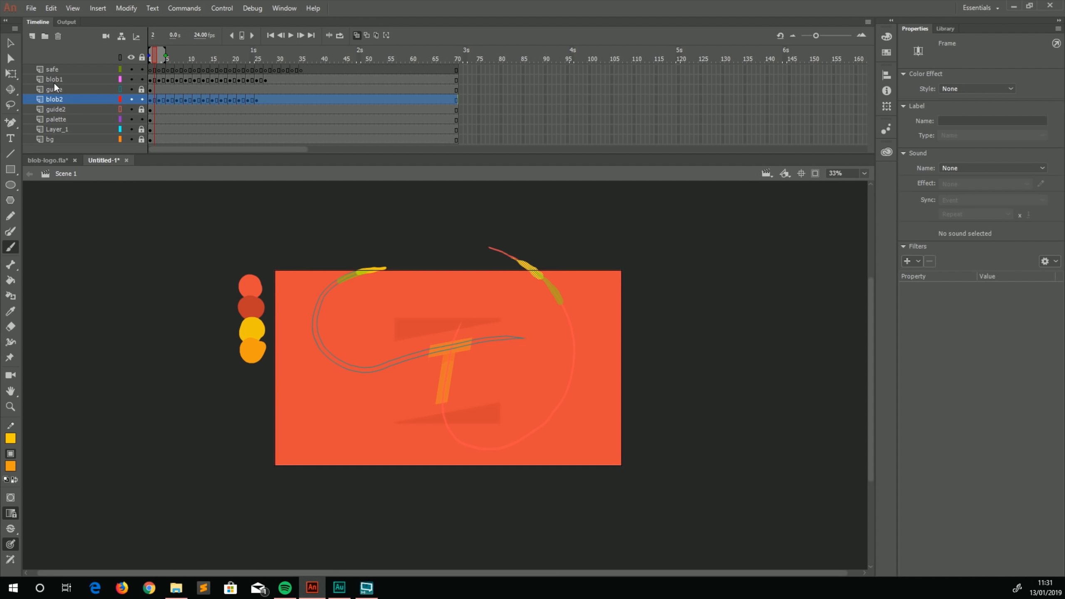
pyautogui.click(33, 36)
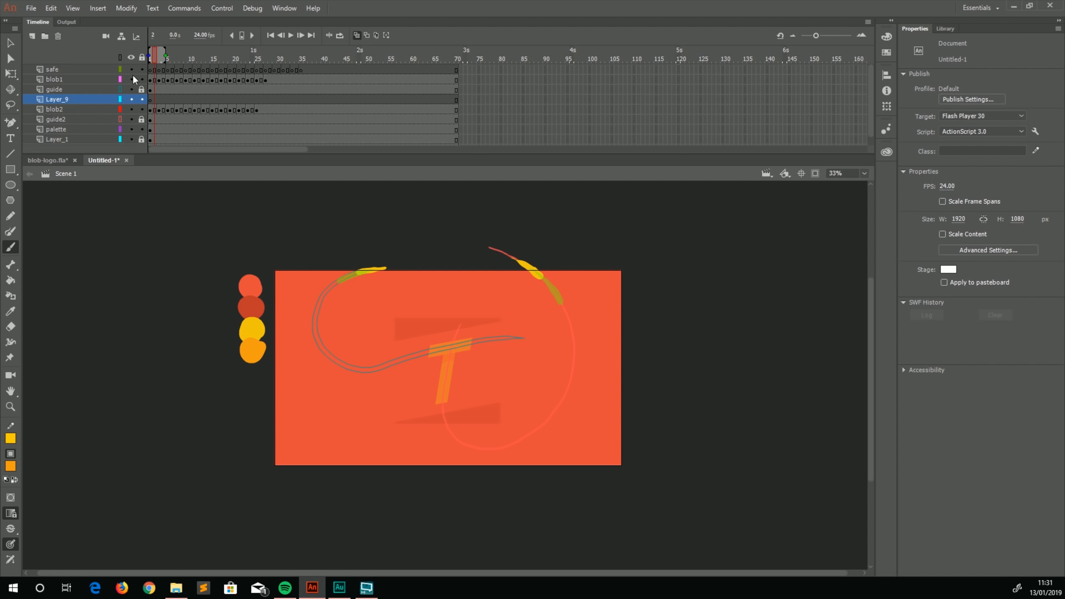
# Copy frames 1 to 35 of the topmost safe layer onto the new layer above blob2, and go to frame 21 there
pyautogui.moveTo(152, 70); pyautogui.dragTo(302, 69)
pyautogui.moveTo(155, 77); pyautogui.dragTo(240, 77)
pyautogui.click(193, 89)
pyautogui.click(239, 101)
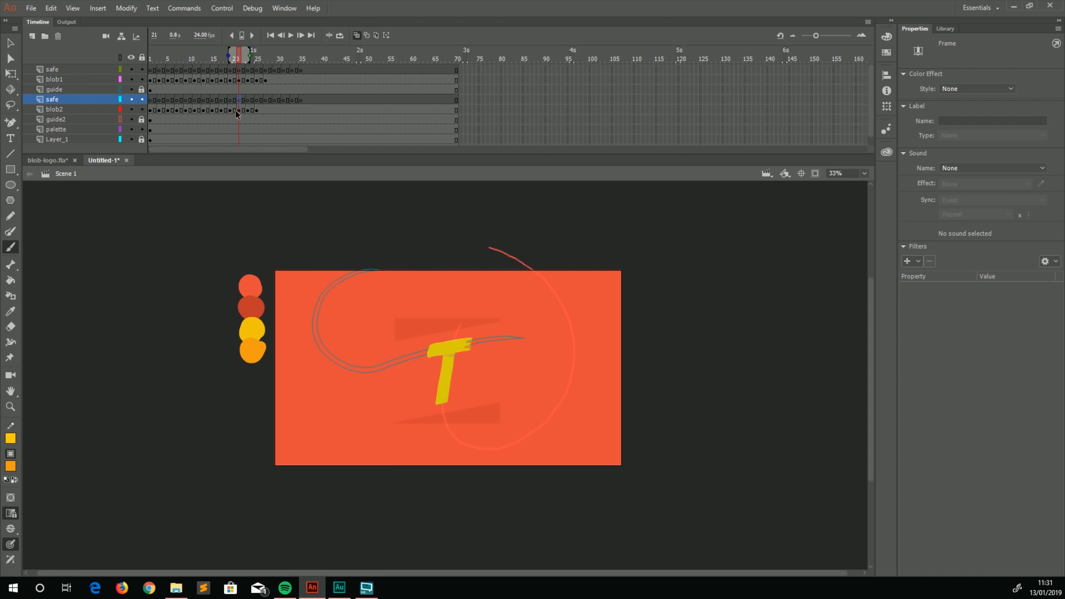
# On frame 35, brush an orange outline with an arched lower edge where the T's stem meets the crossbar, redoing bad strokes
pyautogui.hotkey('ctrl', '=')
pyautogui.hotkey('ctrl', '=')
pyautogui.hotkey('ctrl', '=')
pyautogui.hotkey('ctrl', '=')
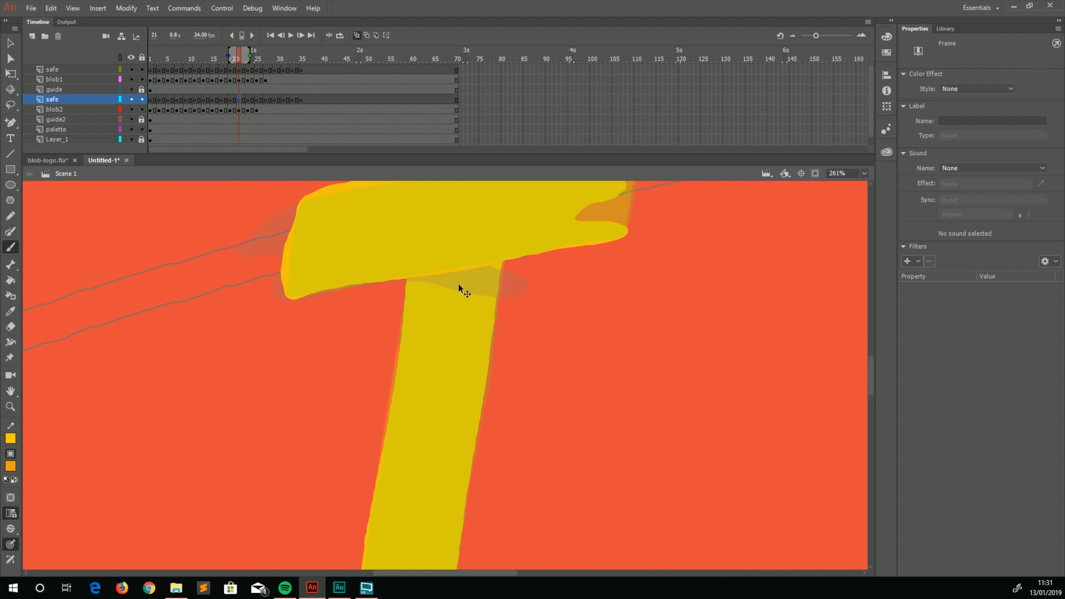
pyautogui.moveTo(359, 294); pyautogui.dragTo(349, 408)
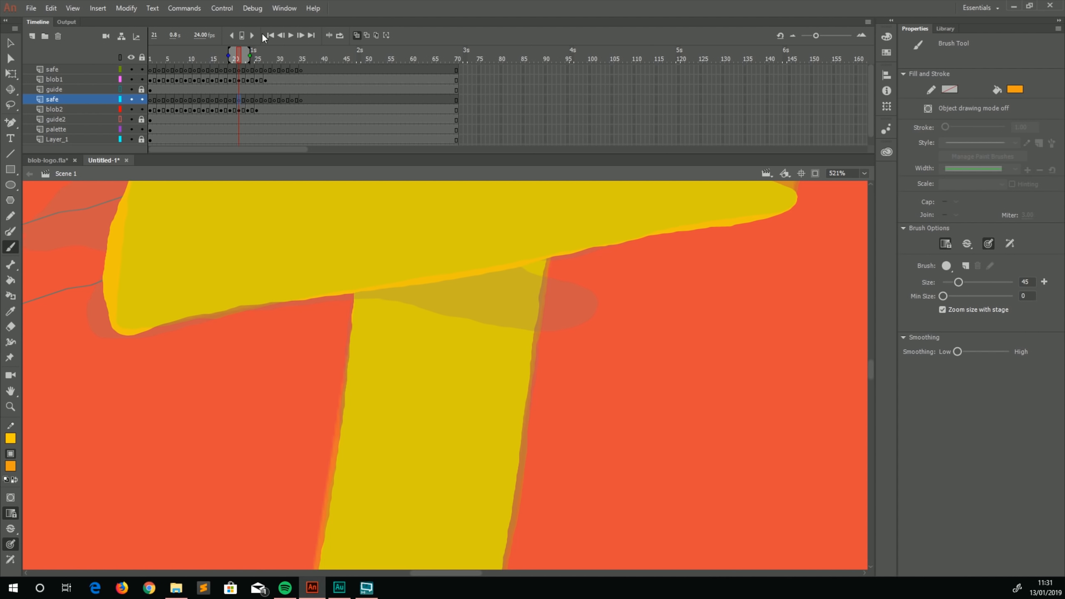
pyautogui.click(301, 100)
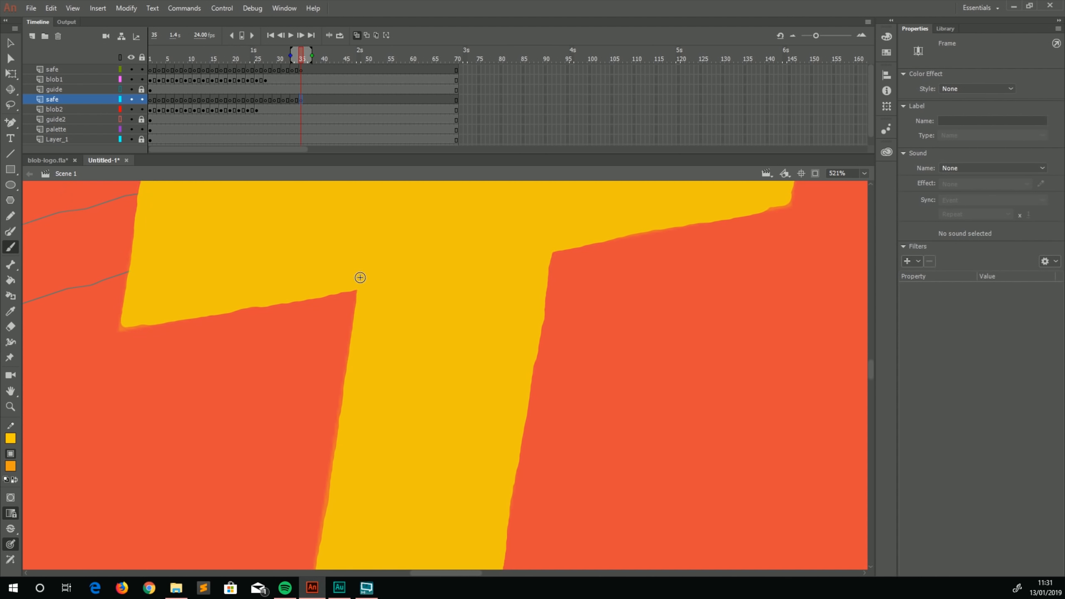
pyautogui.moveTo(359, 294); pyautogui.dragTo(353, 336)
pyautogui.hotkey('ctrl', 'z')
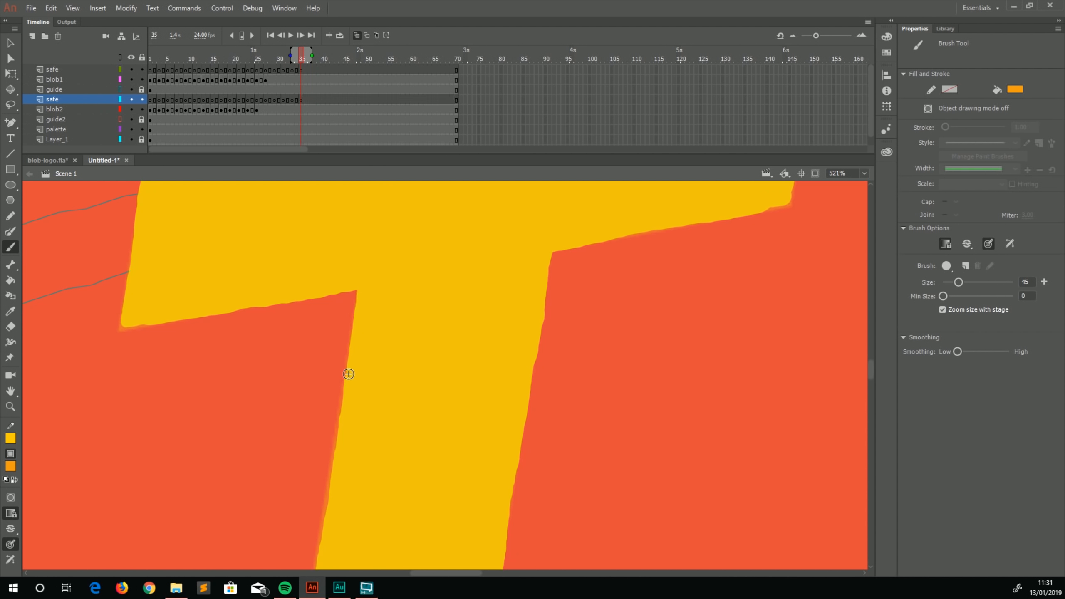
pyautogui.moveTo(343, 407)
pyautogui.mouseDown()
pyautogui.moveTo(361, 289)
pyautogui.moveTo(391, 258)
pyautogui.moveTo(461, 229)
pyautogui.moveTo(532, 224)
pyautogui.moveTo(548, 257)
pyautogui.moveTo(550, 241)
pyautogui.moveTo(543, 296)
pyautogui.mouseUp()
pyautogui.hotkey('ctrl', 'z')
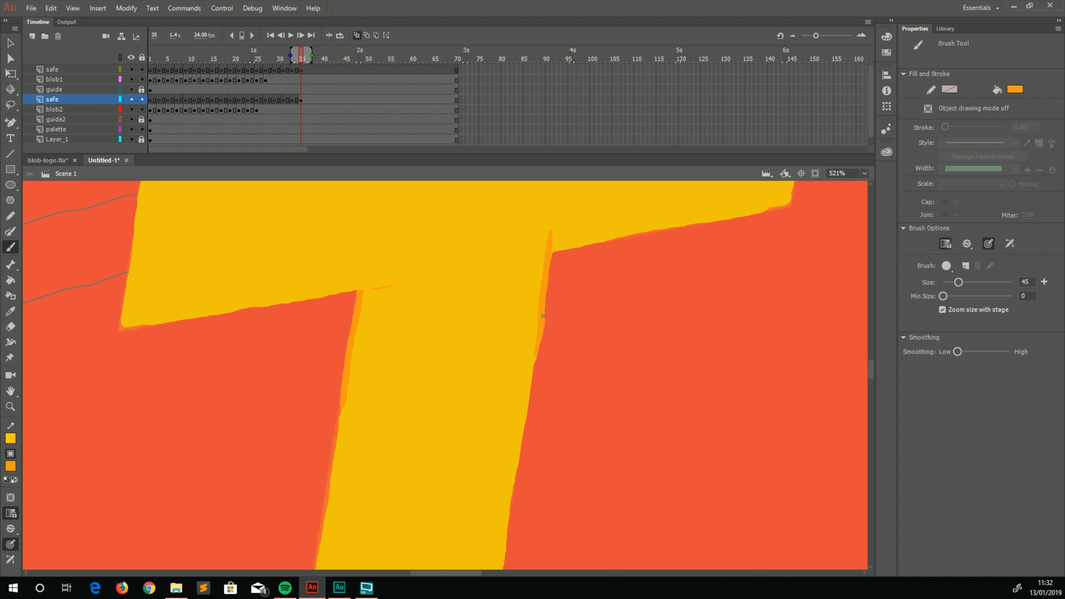
pyautogui.hotkey('ctrl', 'z')
pyautogui.moveTo(533, 360)
pyautogui.mouseDown()
pyautogui.moveTo(493, 339)
pyautogui.moveTo(436, 333)
pyautogui.moveTo(379, 369)
pyautogui.moveTo(338, 436)
pyautogui.moveTo(354, 354)
pyautogui.mouseUp()
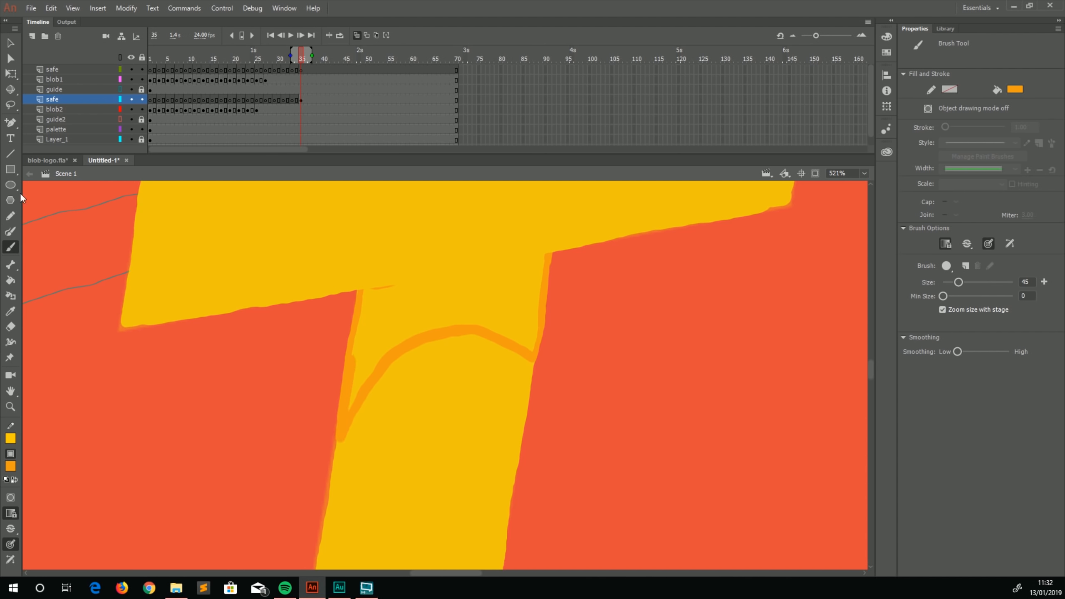
# Fill the outlined shadow shape at the top of the stem with orange and return to the Brush tool
pyautogui.press('k')
pyautogui.click(384, 320)
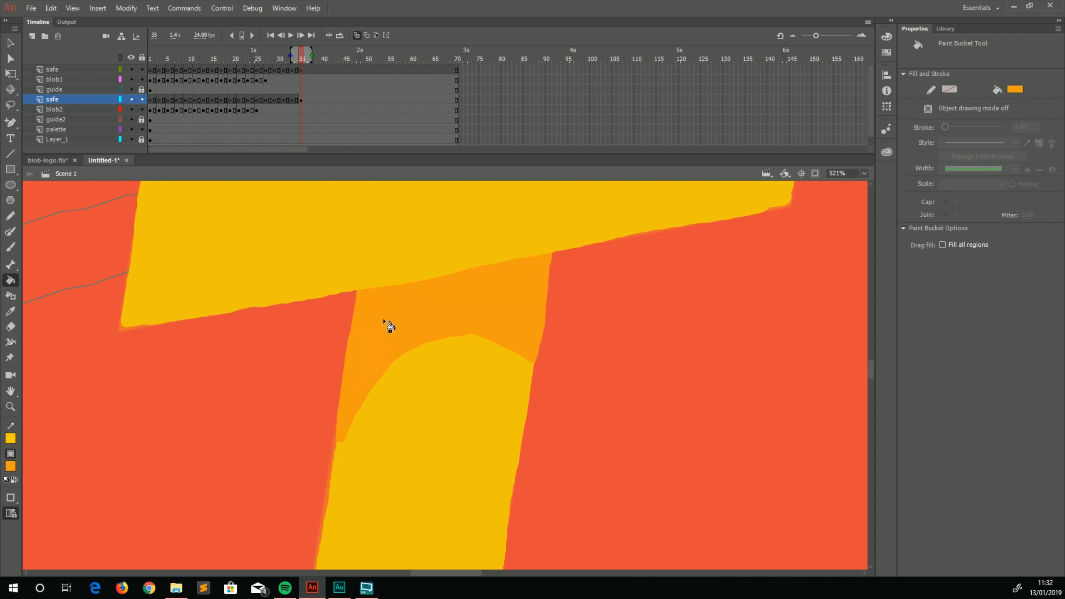
pyautogui.press('b')
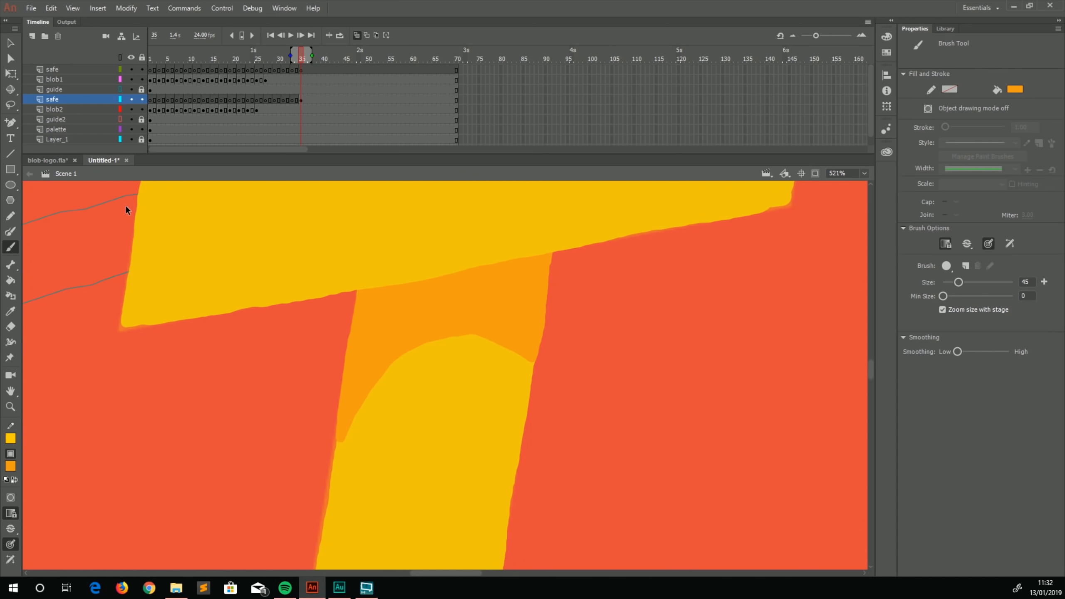
# Squash the frame 35 shadow to about 67 px high, rotate it slightly counter-clockwise, and touch up its upper corner beside the stem
pyautogui.press('v')
pyautogui.click(375, 366)
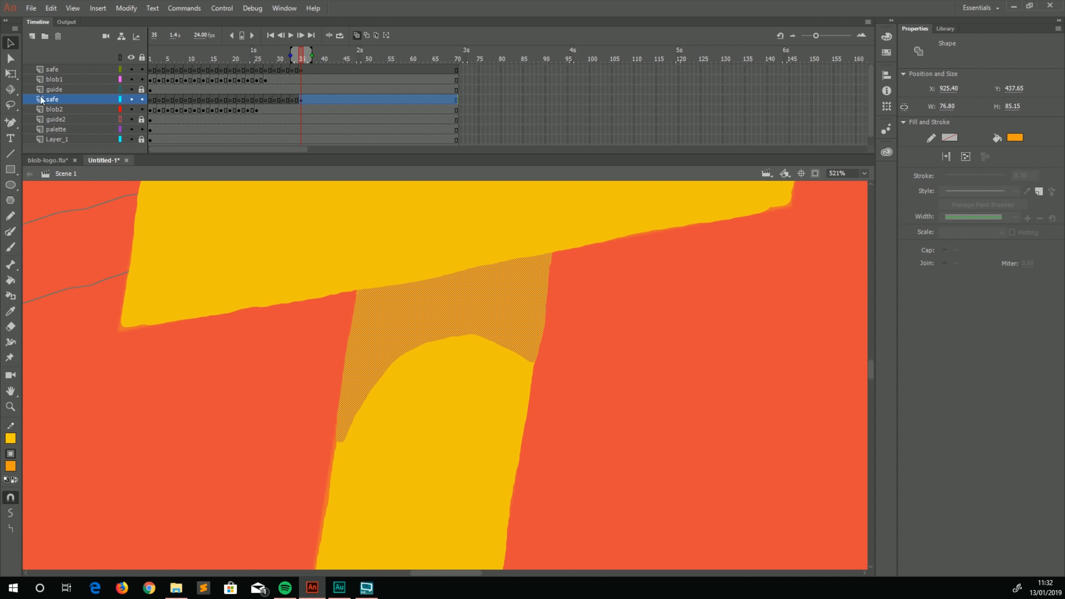
pyautogui.press('q')
pyautogui.moveTo(447, 439); pyautogui.dragTo(444, 415)
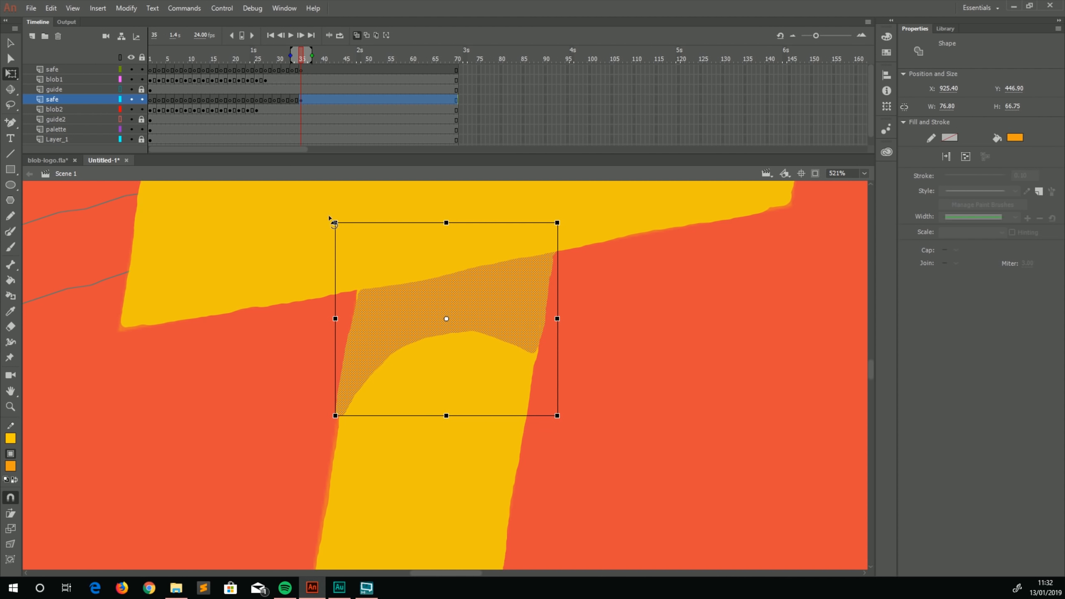
pyautogui.moveTo(326, 218); pyautogui.dragTo(321, 235)
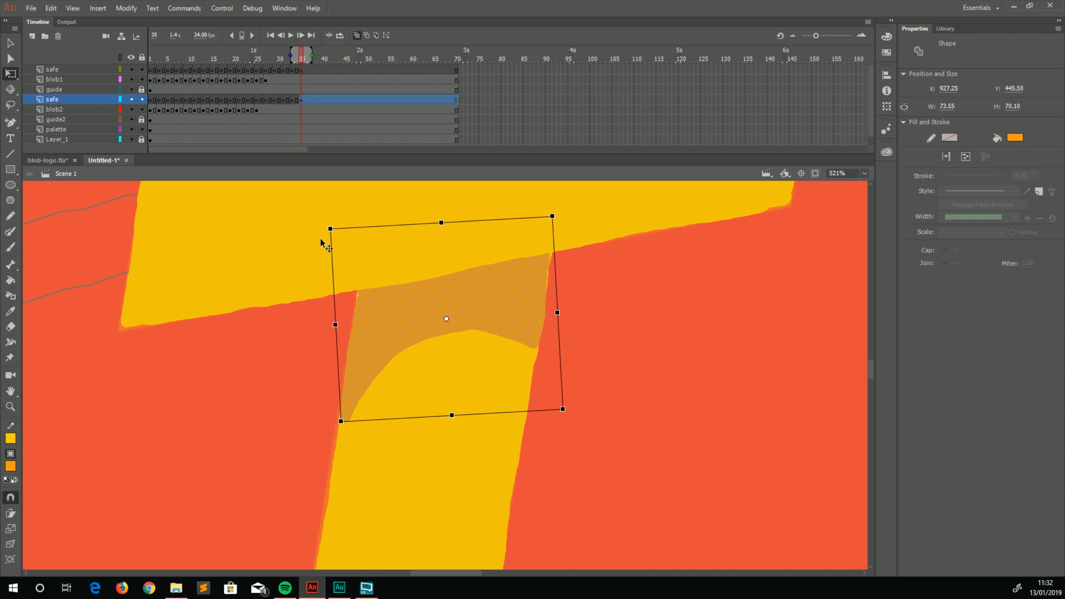
pyautogui.click(295, 339)
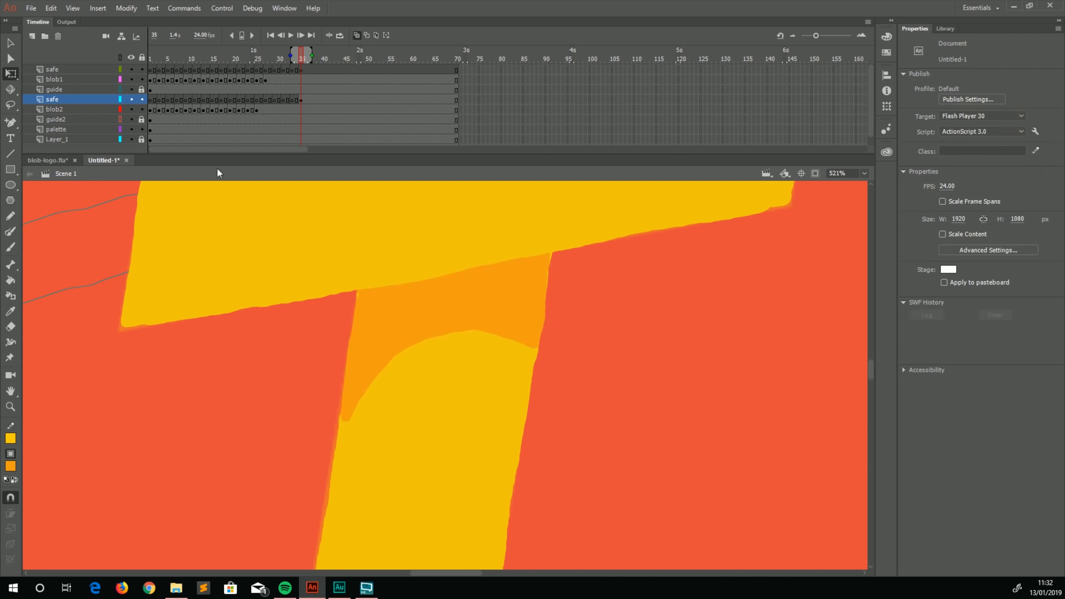
pyautogui.press('b')
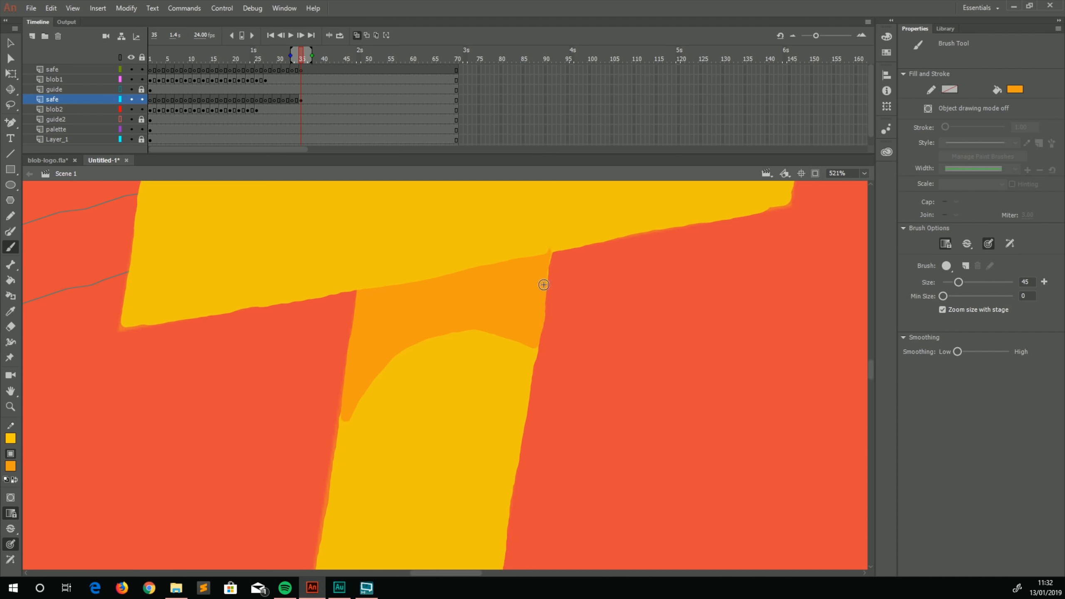
pyautogui.moveTo(547, 280); pyautogui.dragTo(550, 256)
# On frame 33, draw and fill a slightly smaller orange shadow under the crossbar with the brush size set to 21
pyautogui.moveTo(292, 104); pyautogui.dragTo(299, 108)
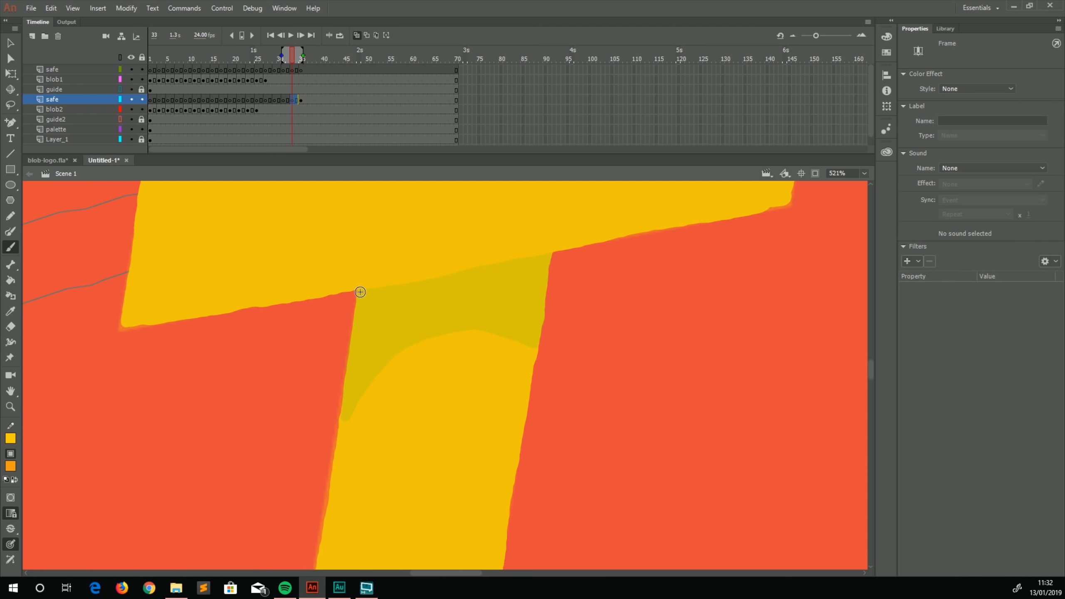
pyautogui.click(352, 329)
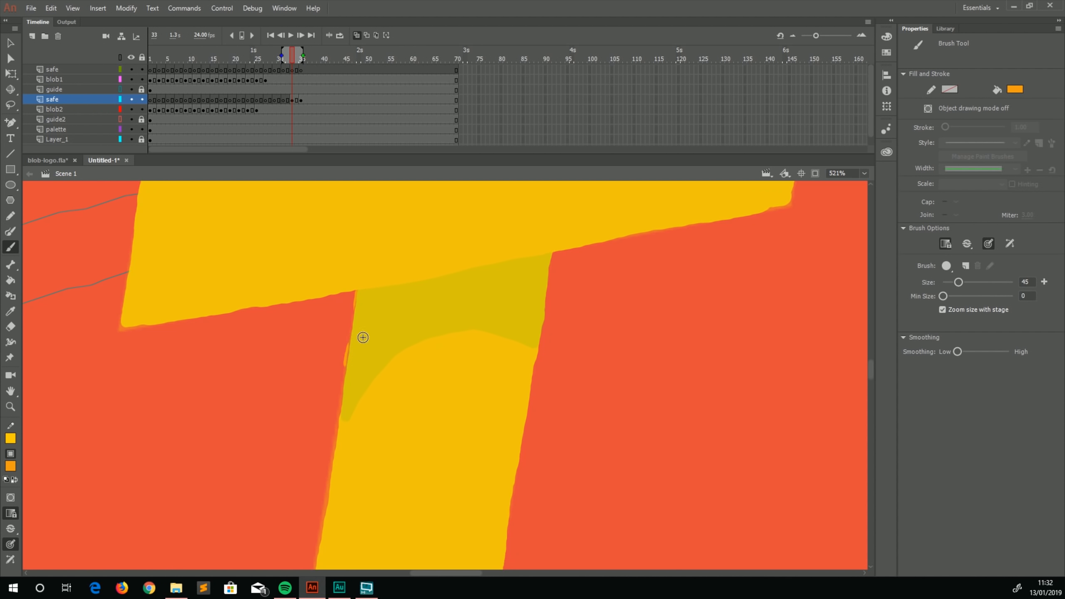
pyautogui.moveTo(361, 274); pyautogui.dragTo(355, 337)
pyautogui.hotkey('ctrl', 'z')
pyautogui.moveTo(957, 283); pyautogui.dragTo(945, 296)
pyautogui.moveTo(362, 269)
pyautogui.mouseDown()
pyautogui.moveTo(344, 416)
pyautogui.moveTo(377, 362)
pyautogui.moveTo(424, 330)
pyautogui.moveTo(491, 324)
pyautogui.moveTo(536, 341)
pyautogui.moveTo(552, 248)
pyautogui.moveTo(528, 226)
pyautogui.moveTo(440, 218)
pyautogui.moveTo(367, 298)
pyautogui.mouseUp()
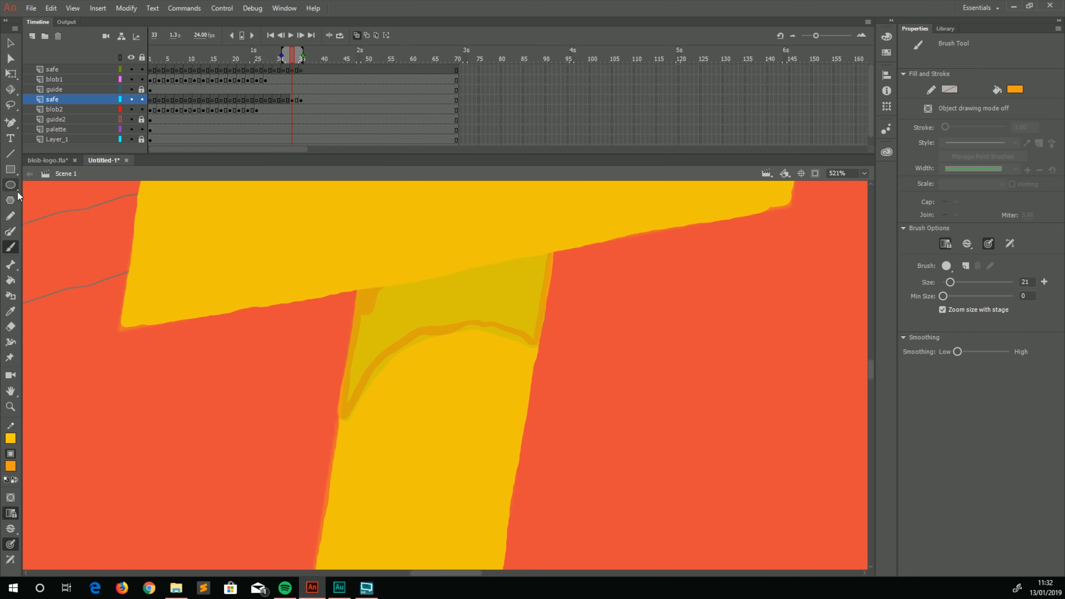
pyautogui.press('k')
pyautogui.click(380, 321)
pyautogui.press('b')
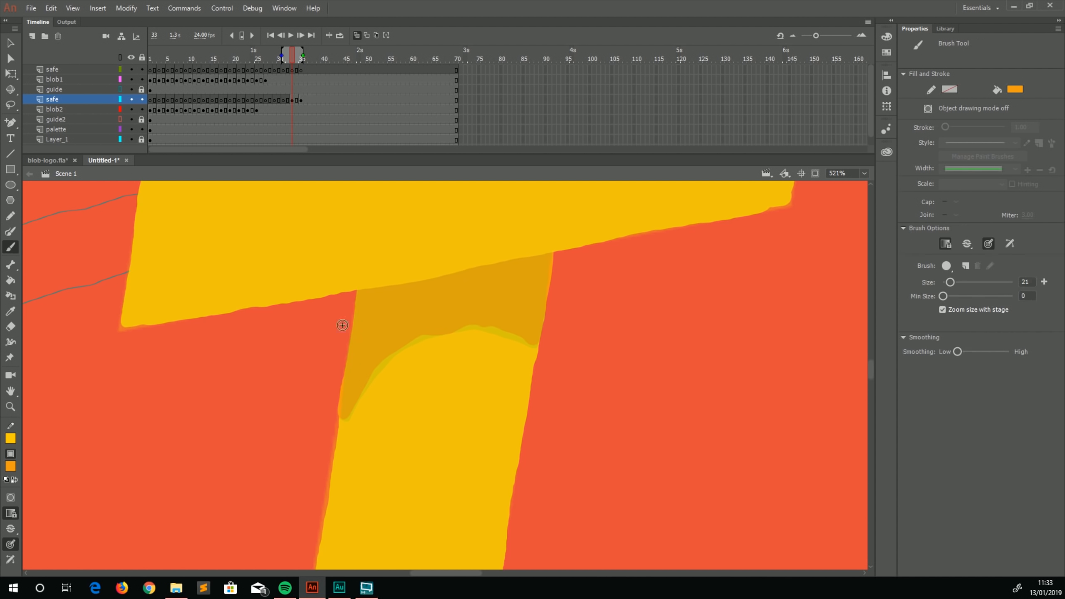
# On frame 32, outline a shallower orange shadow with a wavy lower edge on the stem and fill it
pyautogui.click(287, 103)
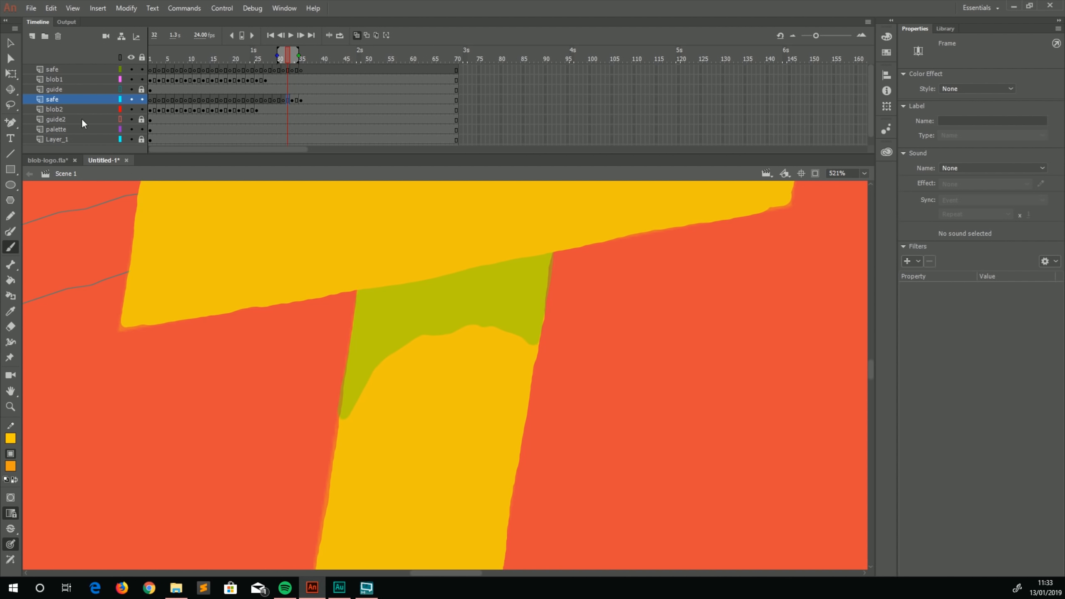
pyautogui.press('b')
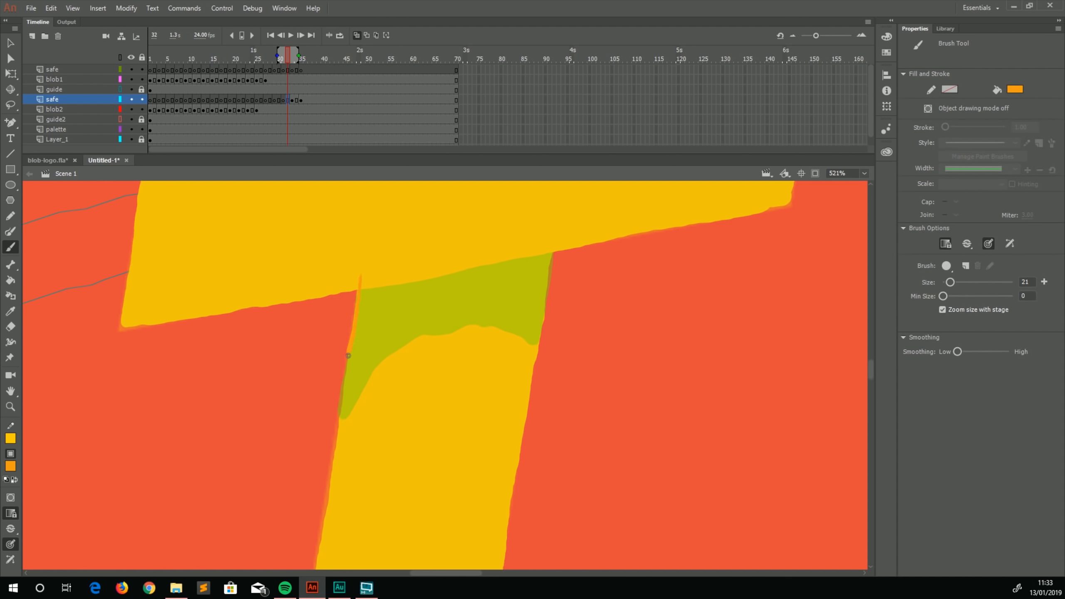
pyautogui.moveTo(348, 356); pyautogui.dragTo(343, 393)
pyautogui.moveTo(377, 346); pyautogui.dragTo(413, 323)
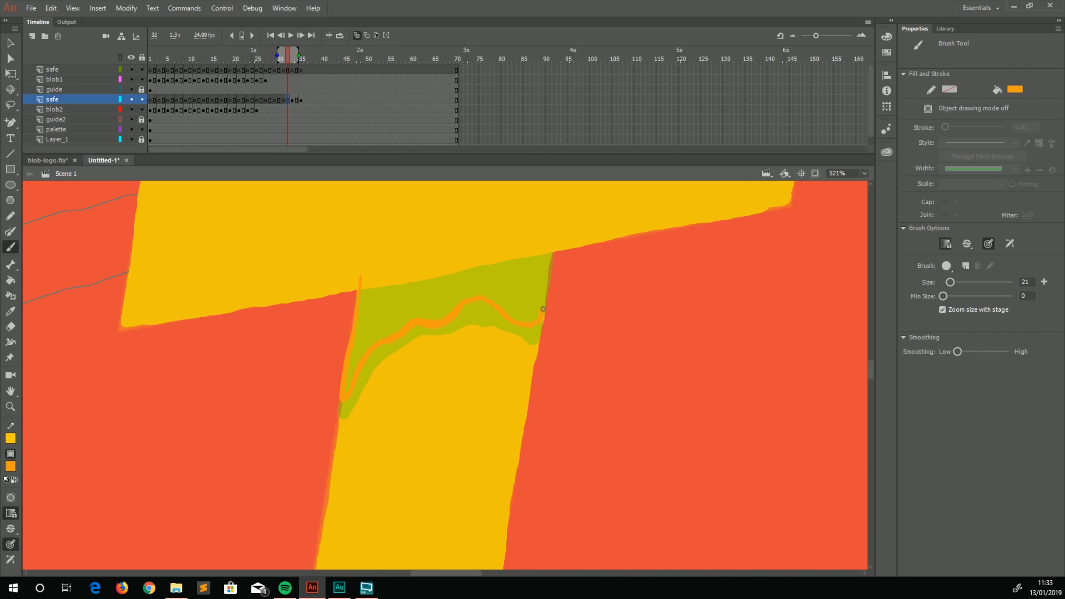
pyautogui.moveTo(548, 269)
pyautogui.mouseDown()
pyautogui.moveTo(502, 220)
pyautogui.moveTo(414, 240)
pyautogui.moveTo(358, 282)
pyautogui.mouseUp()
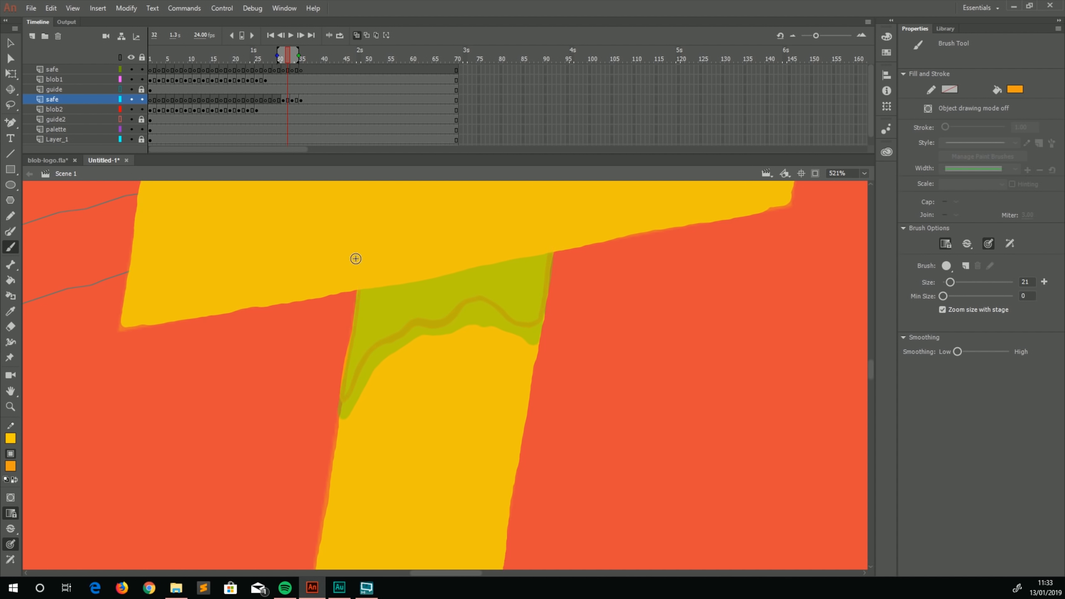
pyautogui.press('k')
pyautogui.click(392, 314)
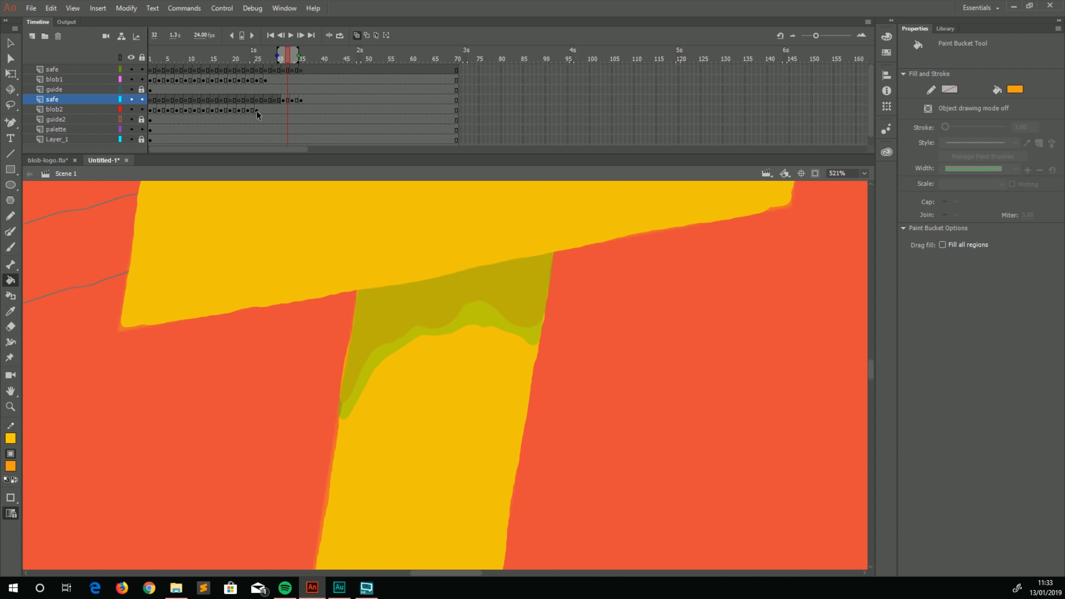
# At frame 21, extend the onion skin range to frame 35 and lock the top safe, blob1 and blob2 layers
pyautogui.press('b')
pyautogui.click(257, 100)
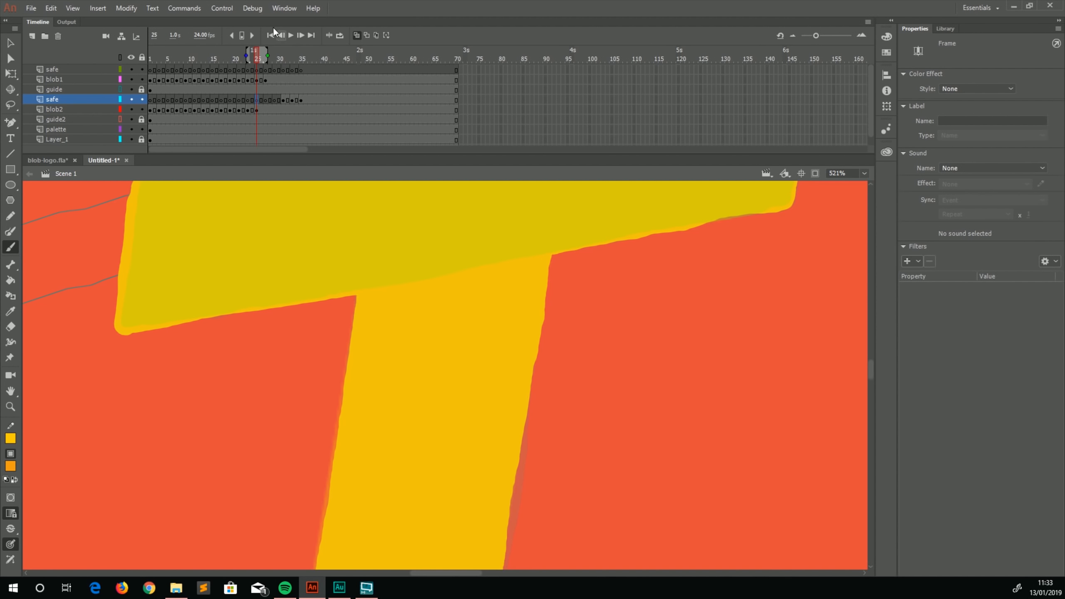
pyautogui.press(',')
pyautogui.press(',')
pyautogui.press(',')
pyautogui.press(',')
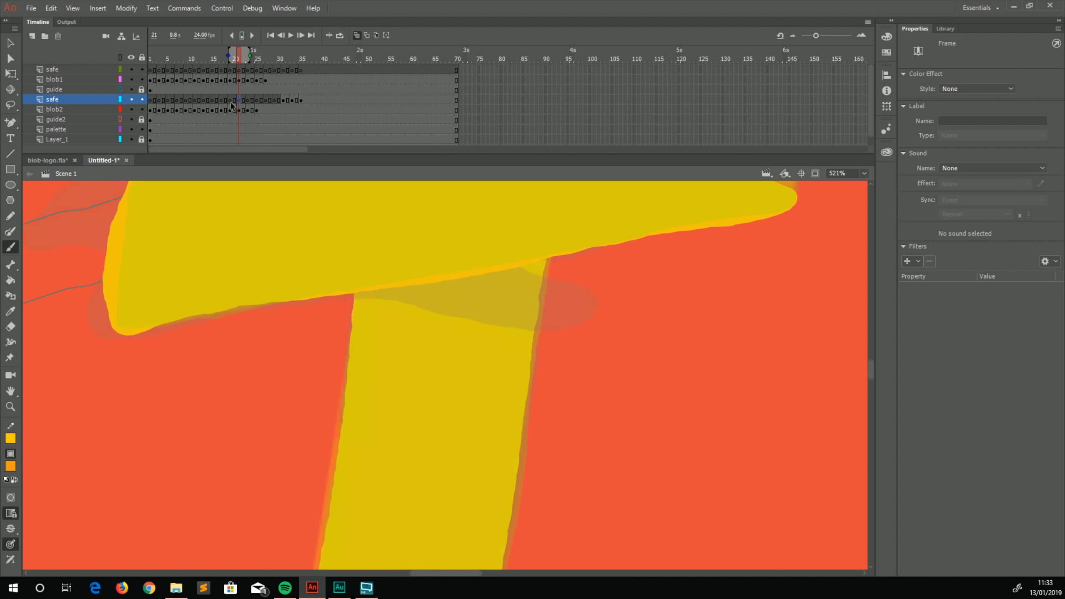
pyautogui.moveTo(249, 55); pyautogui.dragTo(303, 55)
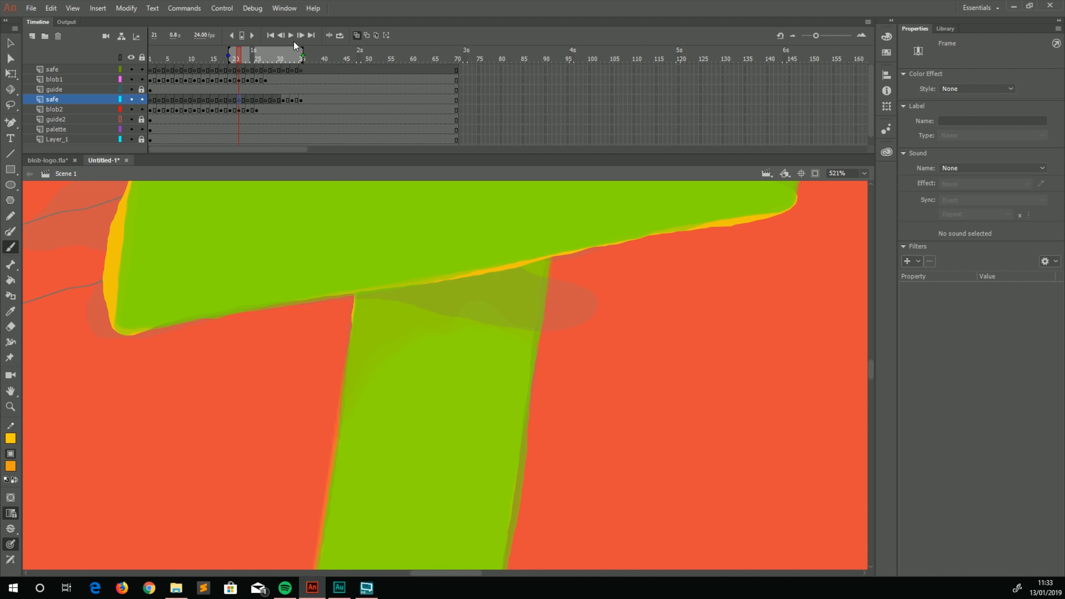
pyautogui.moveTo(142, 79); pyautogui.dragTo(142, 70)
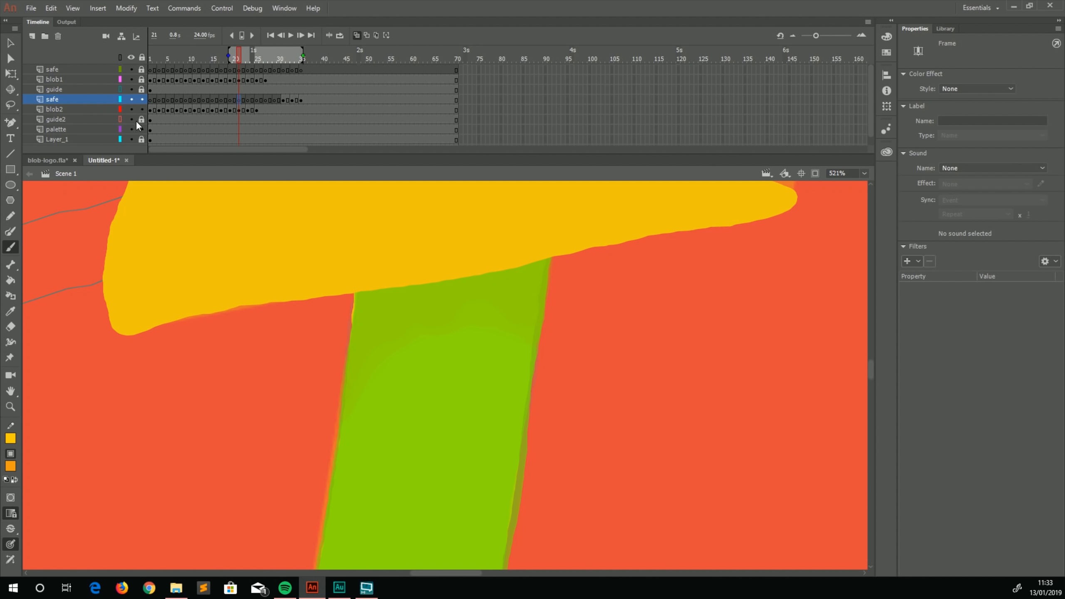
pyautogui.click(141, 110)
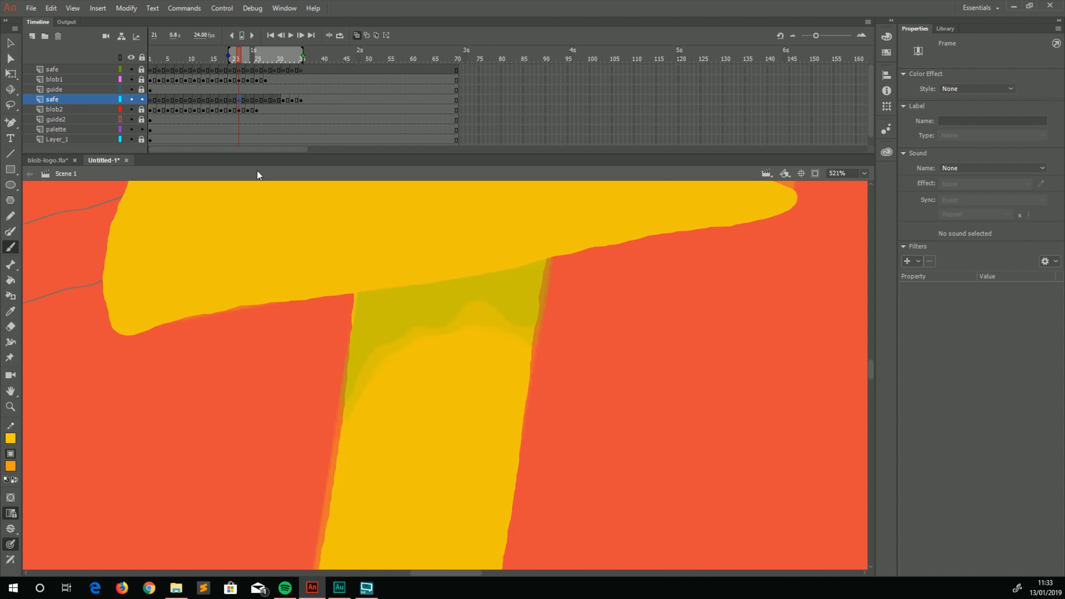
# Paint progressively deeper orange shadows under the crossbar on frames 21, 23 and 25, starting with a thin strip and growing into waves
pyautogui.moveTo(357, 287)
pyautogui.mouseDown()
pyautogui.moveTo(356, 312)
pyautogui.moveTo(374, 292)
pyautogui.moveTo(535, 263)
pyautogui.moveTo(536, 281)
pyautogui.moveTo(467, 244)
pyautogui.moveTo(387, 256)
pyautogui.moveTo(363, 271)
pyautogui.mouseUp()
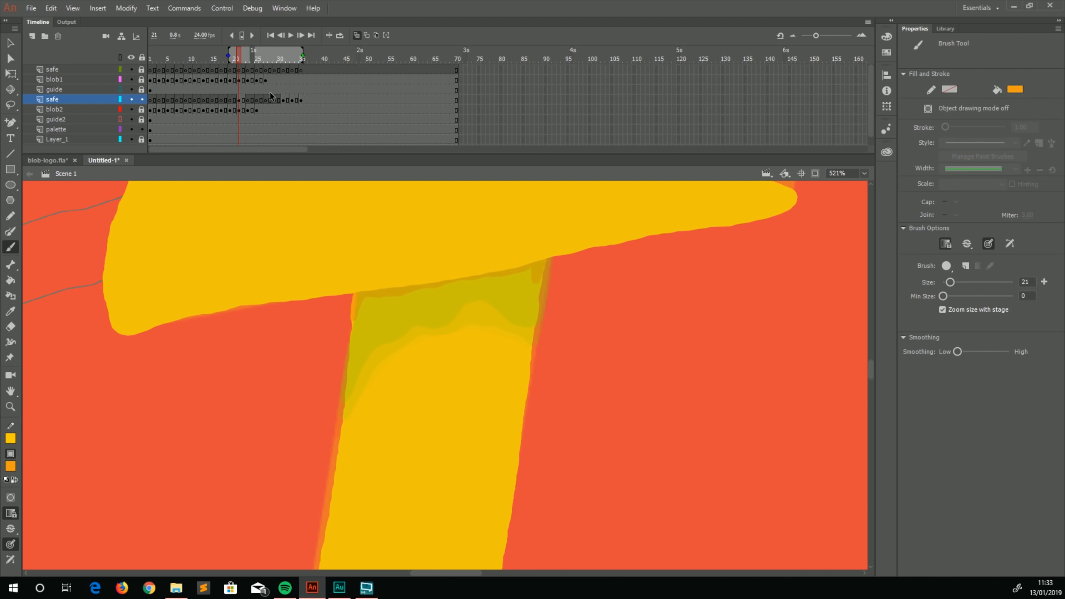
pyautogui.click(248, 101)
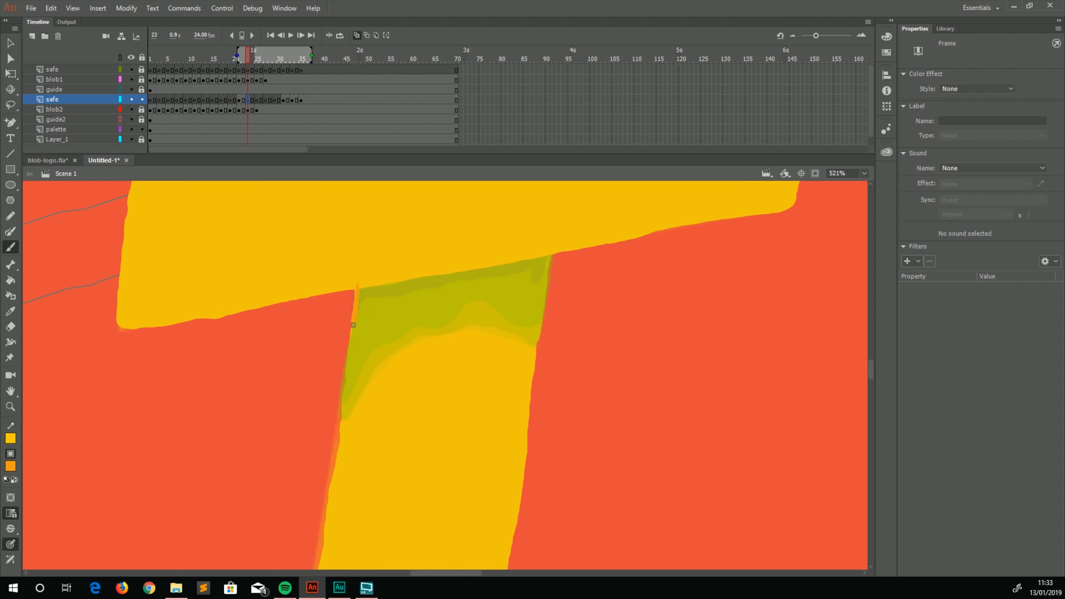
pyautogui.moveTo(353, 325); pyautogui.dragTo(355, 349)
pyautogui.moveTo(378, 311); pyautogui.dragTo(421, 297)
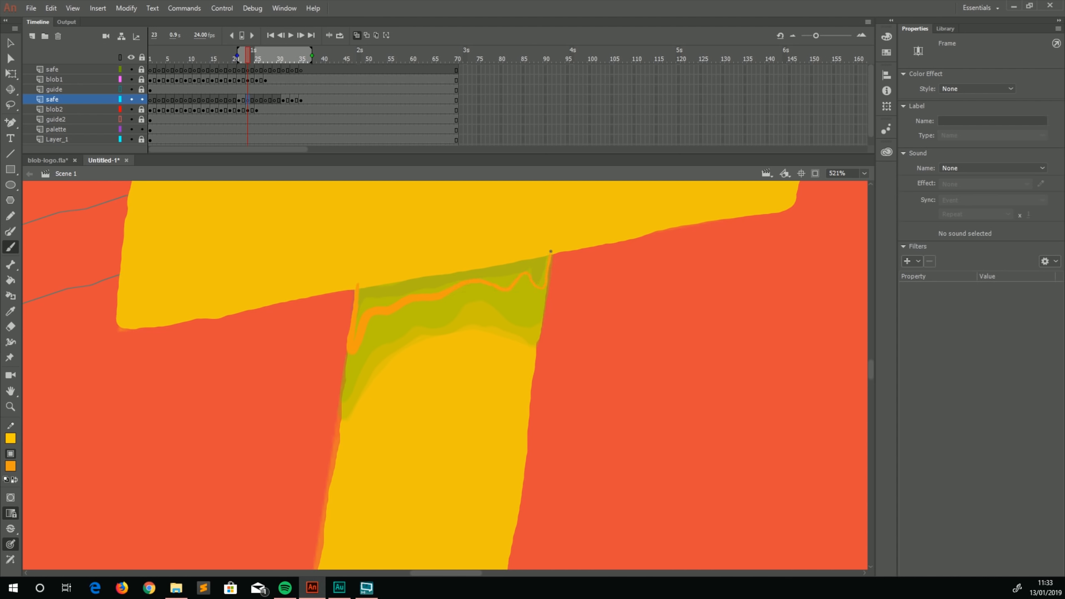
pyautogui.moveTo(551, 251)
pyautogui.mouseDown()
pyautogui.moveTo(530, 232)
pyautogui.moveTo(442, 242)
pyautogui.moveTo(384, 266)
pyautogui.moveTo(365, 283)
pyautogui.moveTo(348, 373)
pyautogui.mouseUp()
pyautogui.click(257, 103)
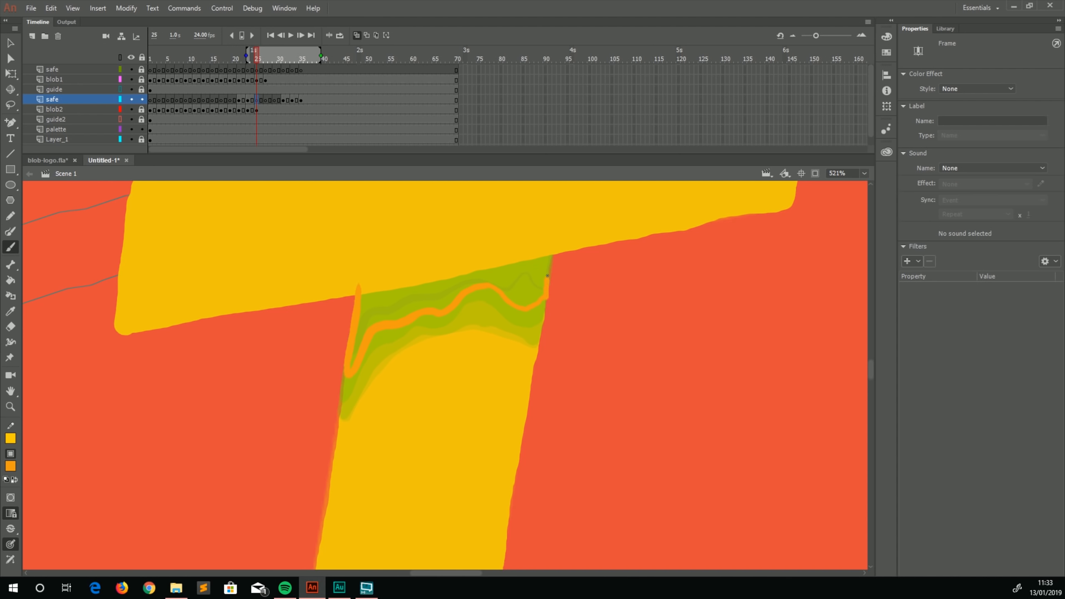
pyautogui.moveTo(548, 275)
pyautogui.mouseDown()
pyautogui.moveTo(507, 223)
pyautogui.moveTo(417, 240)
pyautogui.moveTo(355, 294)
pyautogui.mouseUp()
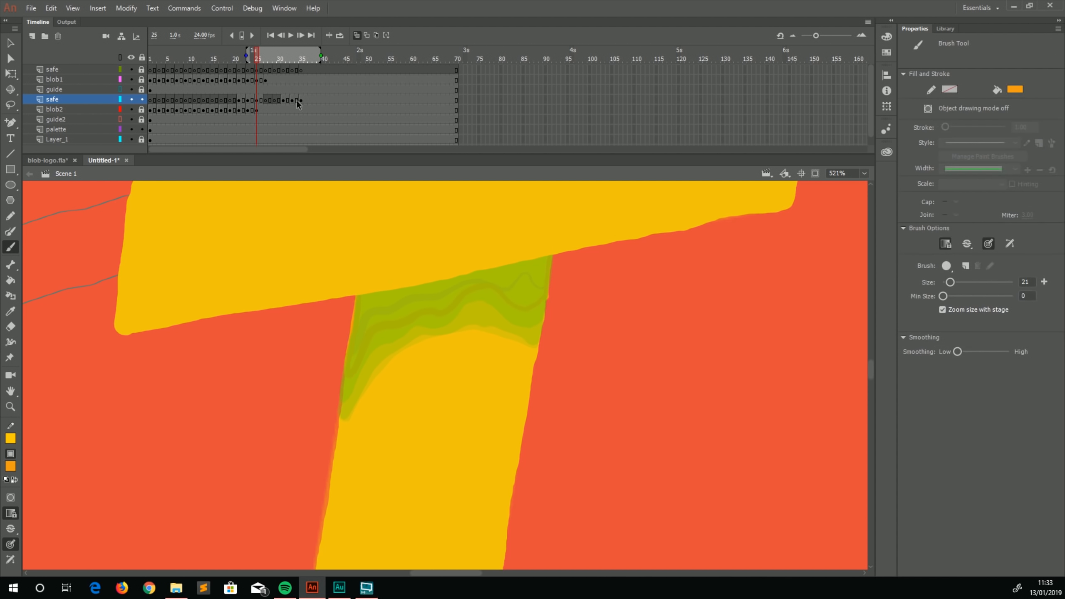
# Remove frames 27 to 30 from the lower safe layer and insert a blank keyframe at frame 33
pyautogui.click(266, 100)
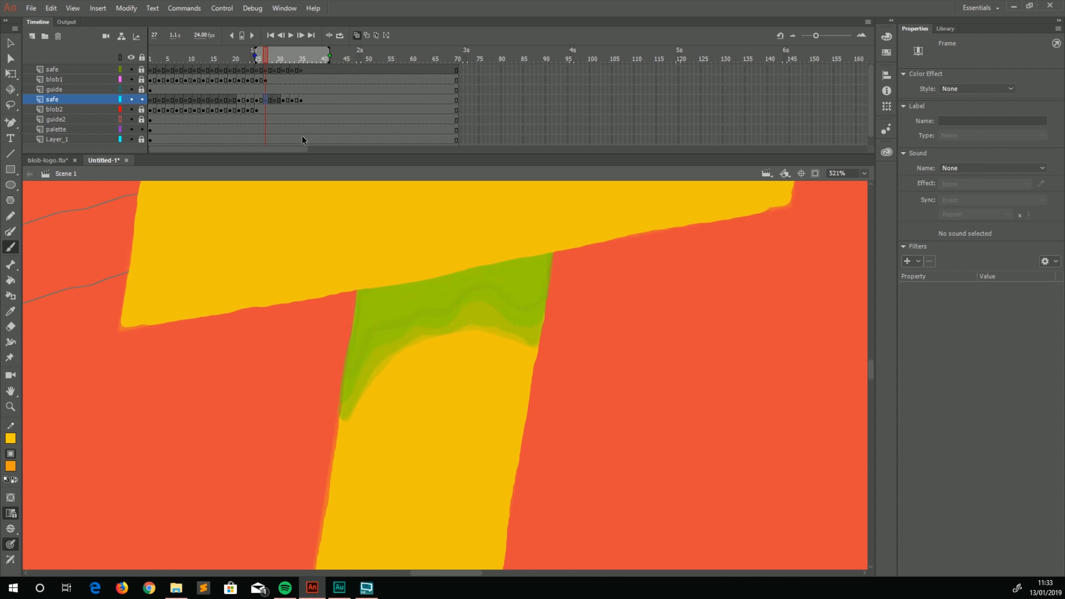
pyautogui.moveTo(277, 101); pyautogui.dragTo(266, 101)
pyautogui.rightClick(270, 101)
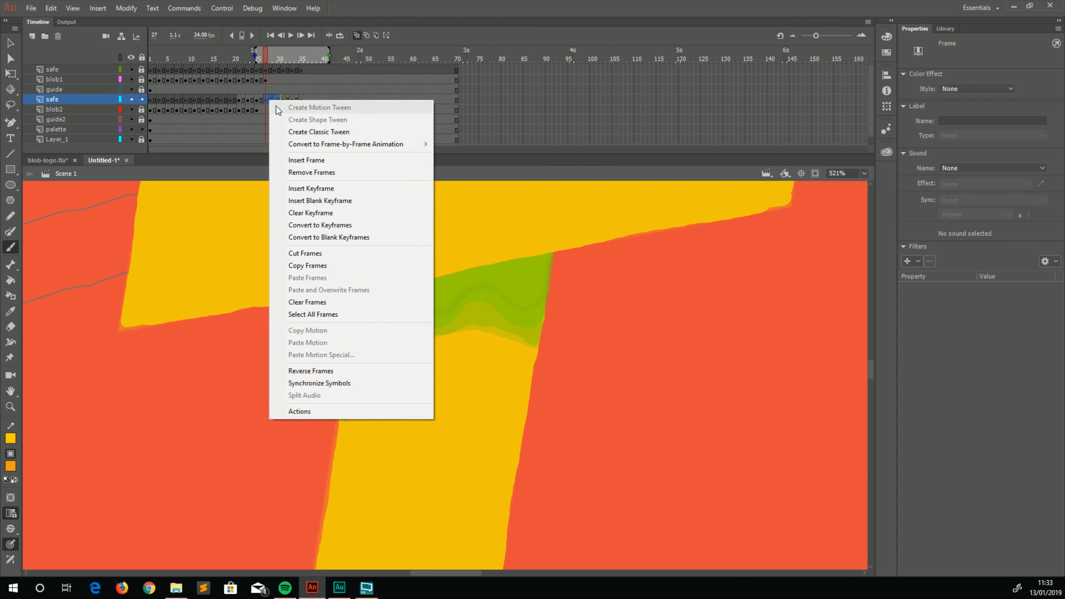
pyautogui.click(289, 173)
pyautogui.click(291, 101)
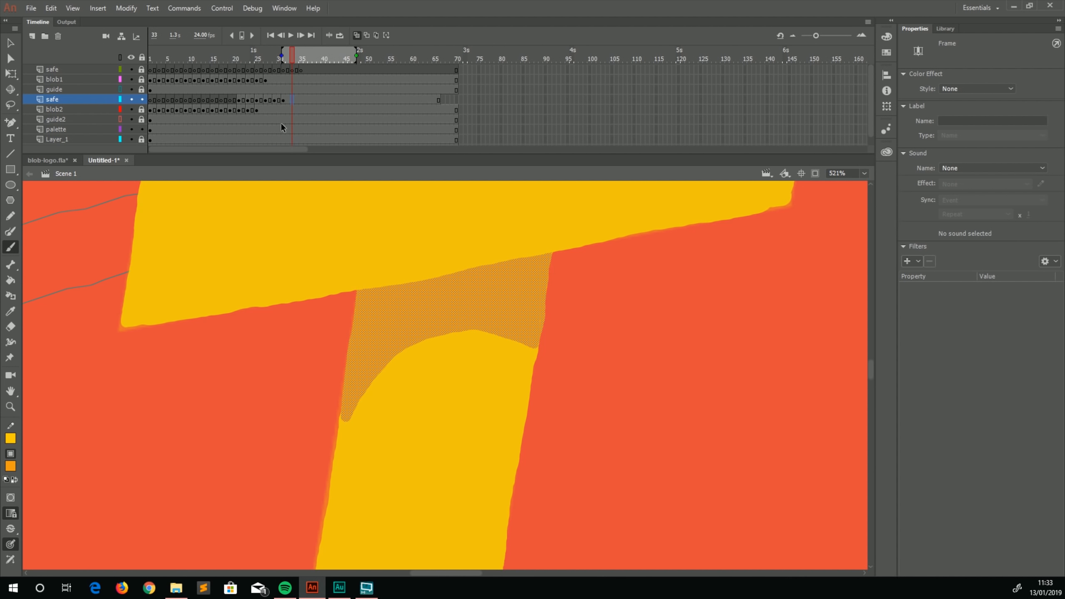
pyautogui.press('F7')
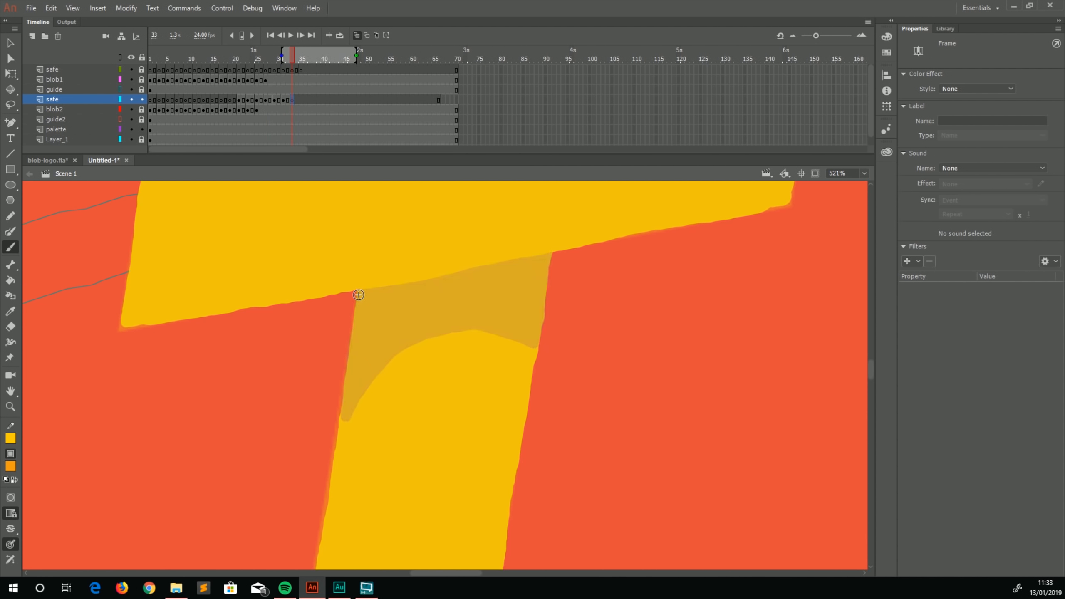
# On frame 33, outline an orange shadow with a curved lower edge under the crossbar and fill it
pyautogui.moveTo(360, 282)
pyautogui.mouseDown()
pyautogui.moveTo(341, 427)
pyautogui.moveTo(367, 382)
pyautogui.moveTo(429, 337)
pyautogui.moveTo(476, 321)
pyautogui.moveTo(530, 345)
pyautogui.moveTo(543, 266)
pyautogui.moveTo(495, 214)
pyautogui.moveTo(373, 279)
pyautogui.moveTo(369, 302)
pyautogui.mouseUp()
pyautogui.hotkey('ctrl', 'z')
pyautogui.hotkey('ctrl', 'z')
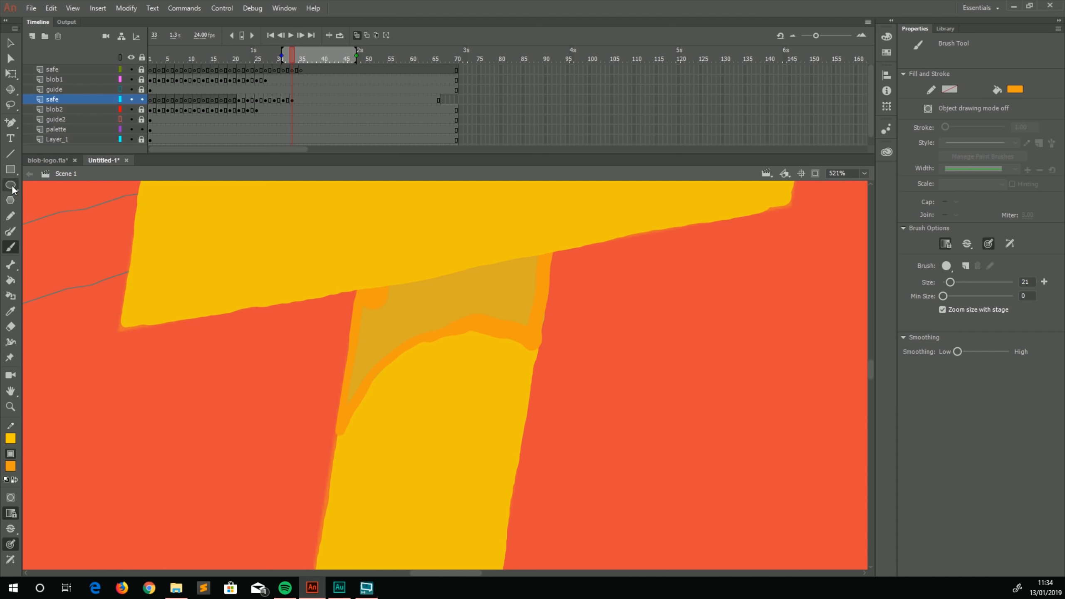
pyautogui.press('k')
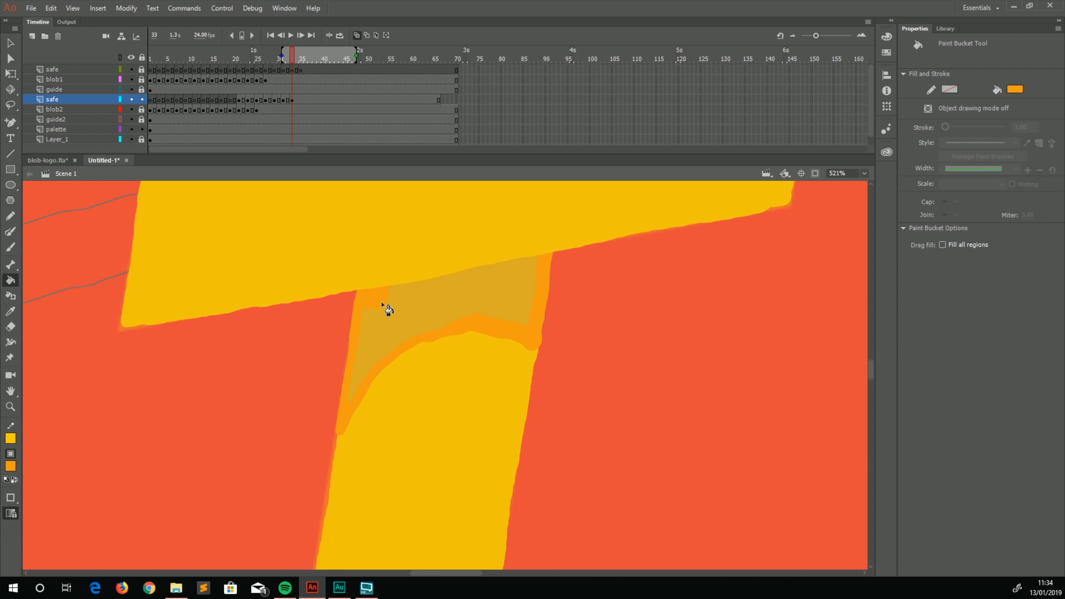
pyautogui.click(381, 320)
# Return to frame 25 and shorten the onion skin range so it ends at frame 27
pyautogui.press(',')
pyautogui.press(',')
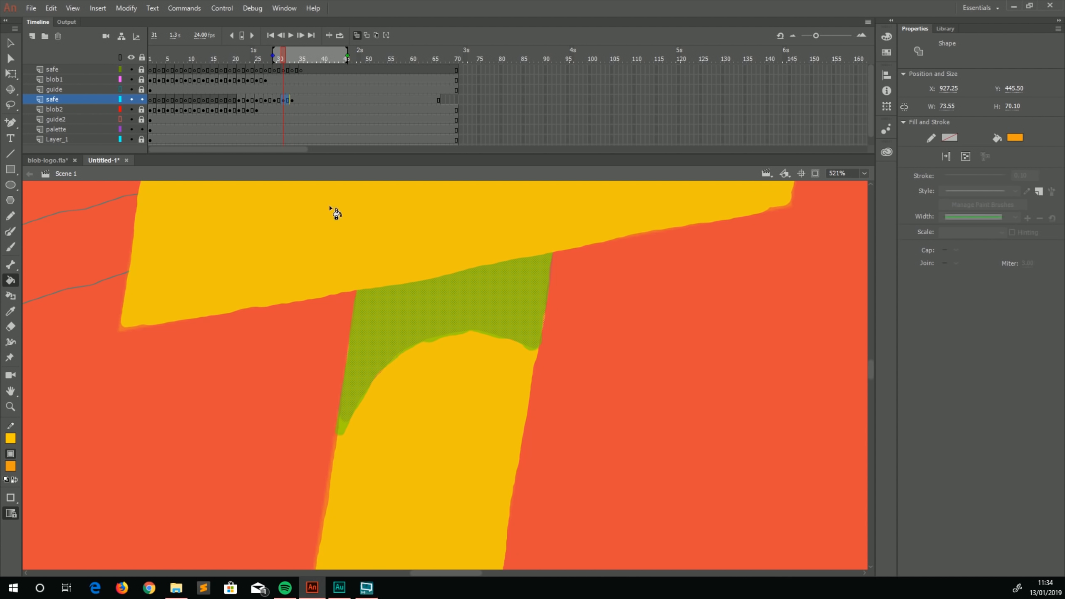
pyautogui.press(',')
pyautogui.press(',')
pyautogui.press(',')
pyautogui.press(',')
pyautogui.press(',')
pyautogui.press(',')
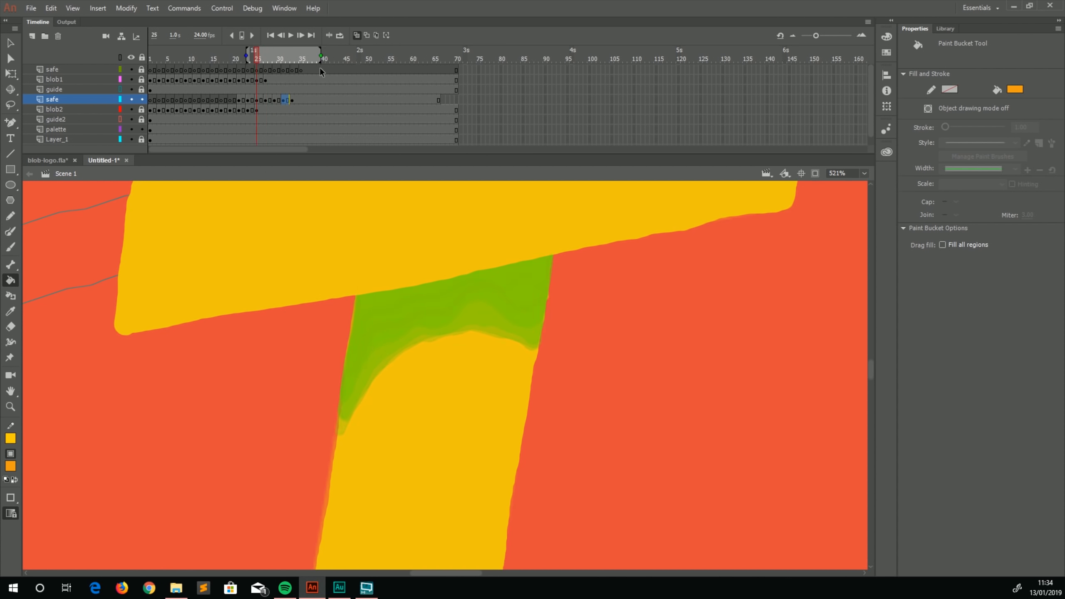
pyautogui.moveTo(319, 67); pyautogui.dragTo(267, 67)
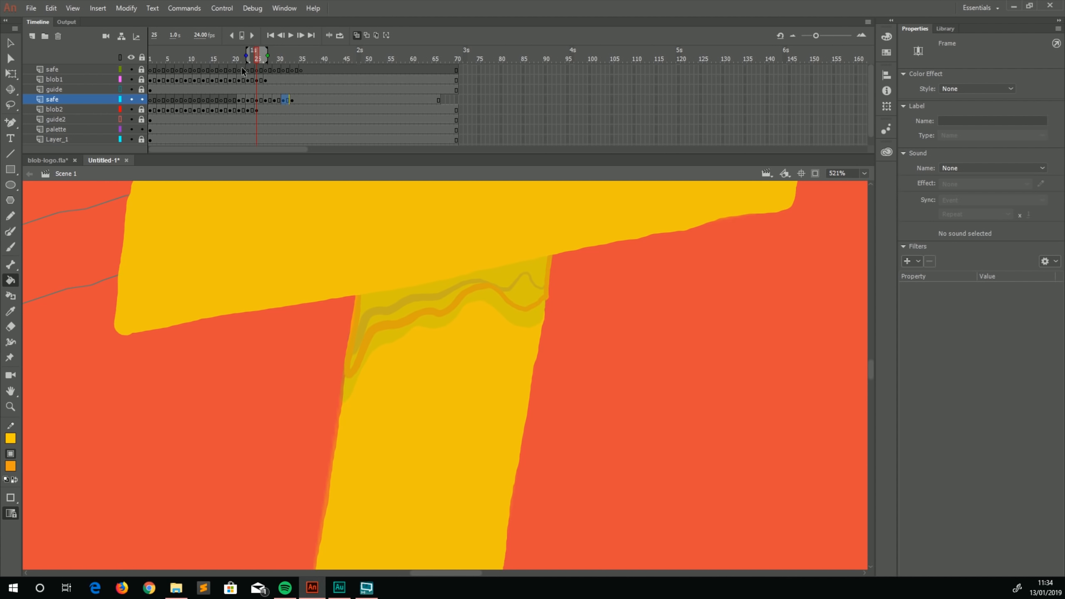
# Fill the wavy shadow outlines on frames 25 and 23 with orange
pyautogui.click(411, 301)
pyautogui.press('.')
pyautogui.press('.')
pyautogui.press(',')
pyautogui.press(',')
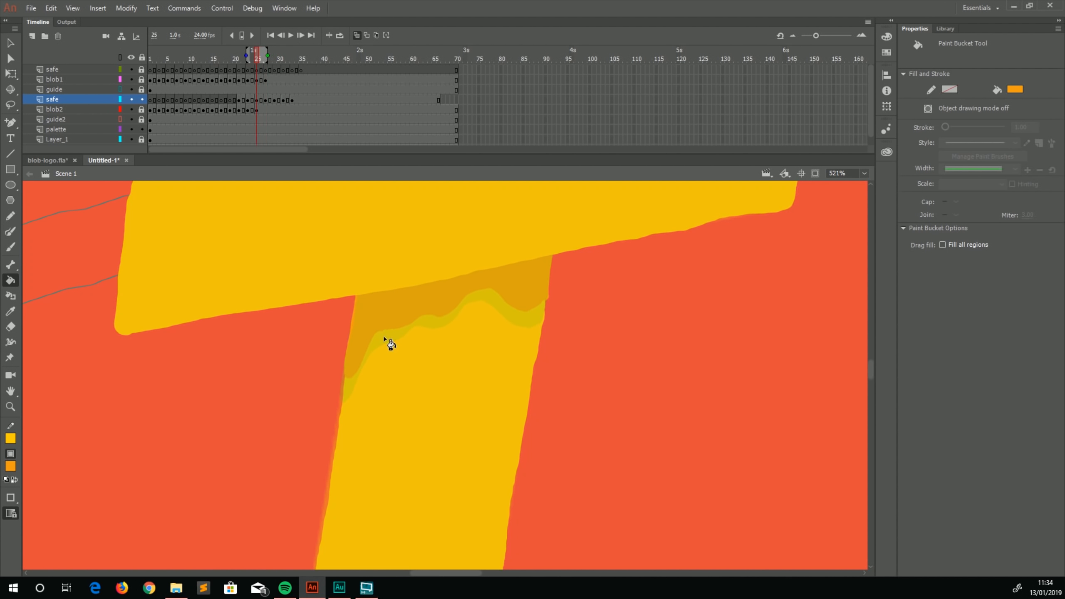
pyautogui.press(',')
pyautogui.press(',')
pyautogui.click(383, 309)
# Play back the blob and shadow animation from frame 1 with the whole stage in view
pyautogui.press('Return')
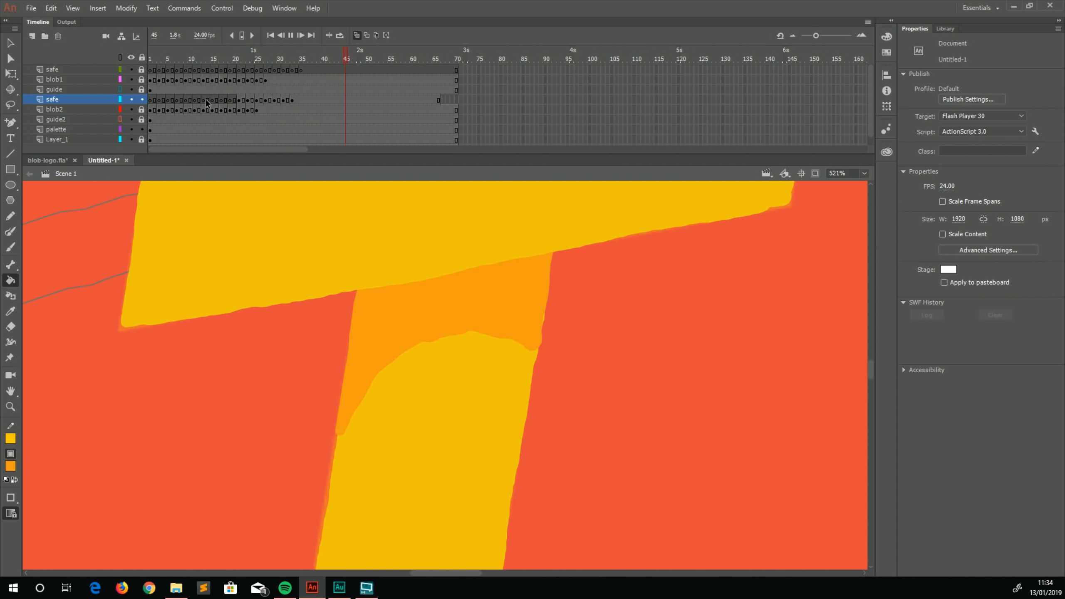
pyautogui.click(207, 99)
pyautogui.hotkey('ctrl', '-')
pyautogui.hotkey('ctrl', '-')
pyautogui.hotkey('ctrl', '-')
pyautogui.hotkey('ctrl', '-')
pyautogui.hotkey('ctrl', '-')
pyautogui.hotkey('ctrl', '-')
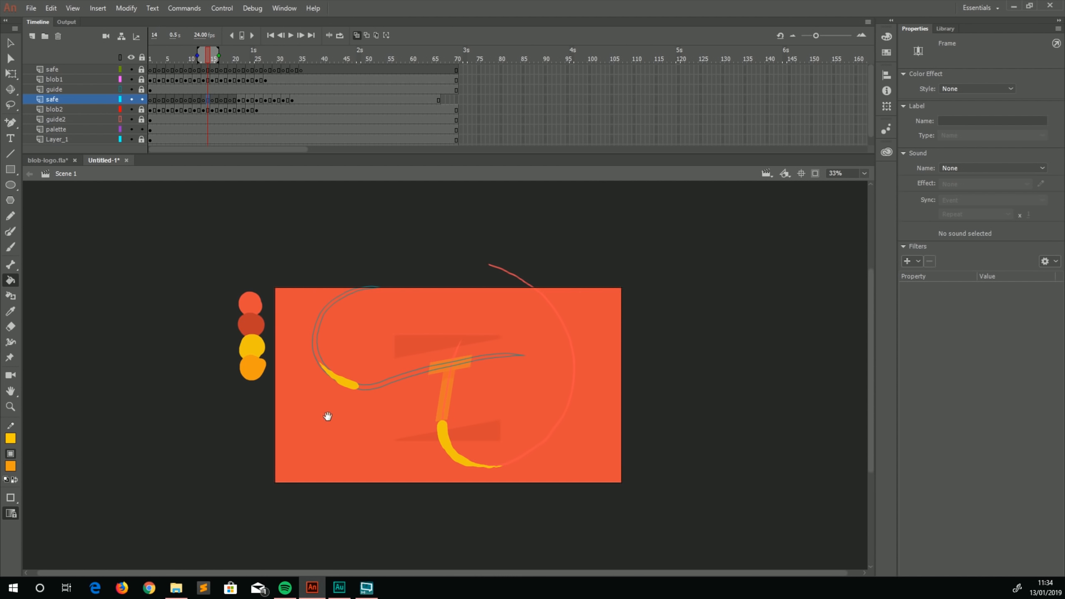
pyautogui.moveTo(307, 426); pyautogui.dragTo(292, 418)
pyautogui.click(151, 70)
pyautogui.press('Return')
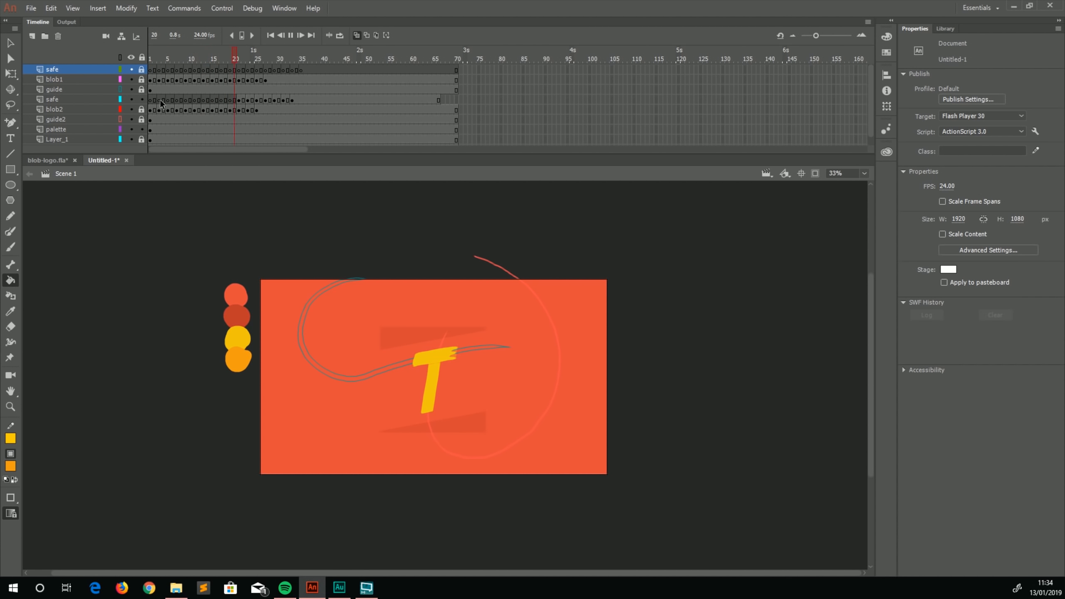
pyautogui.click(151, 69)
pyautogui.click(151, 69)
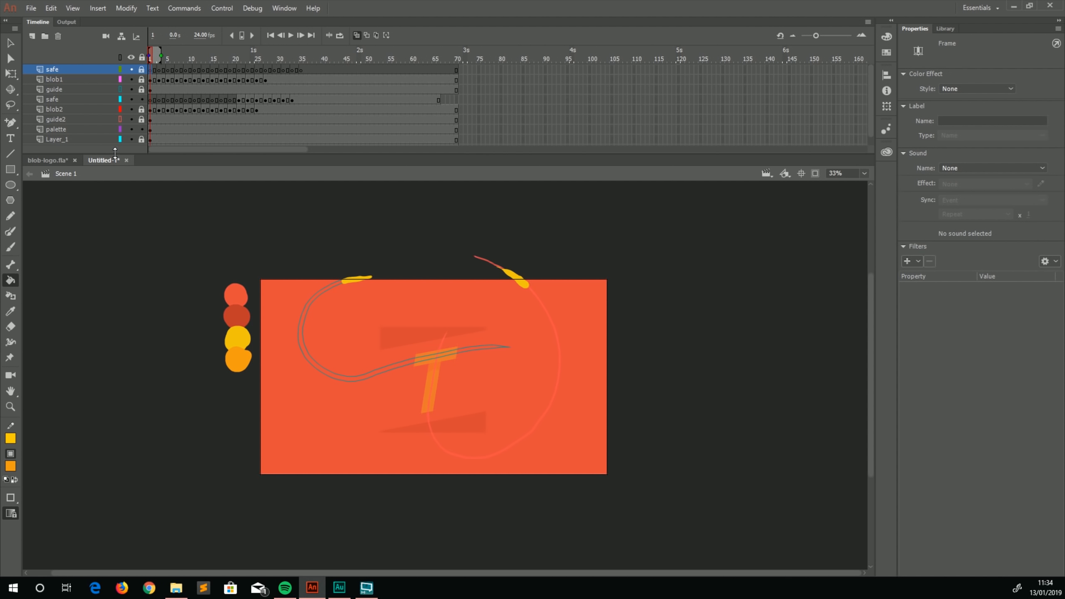
# Enlarge the timeline to show all layers and hide Layer_1
pyautogui.moveTo(115, 152); pyautogui.dragTo(115, 174)
pyautogui.click(131, 139)
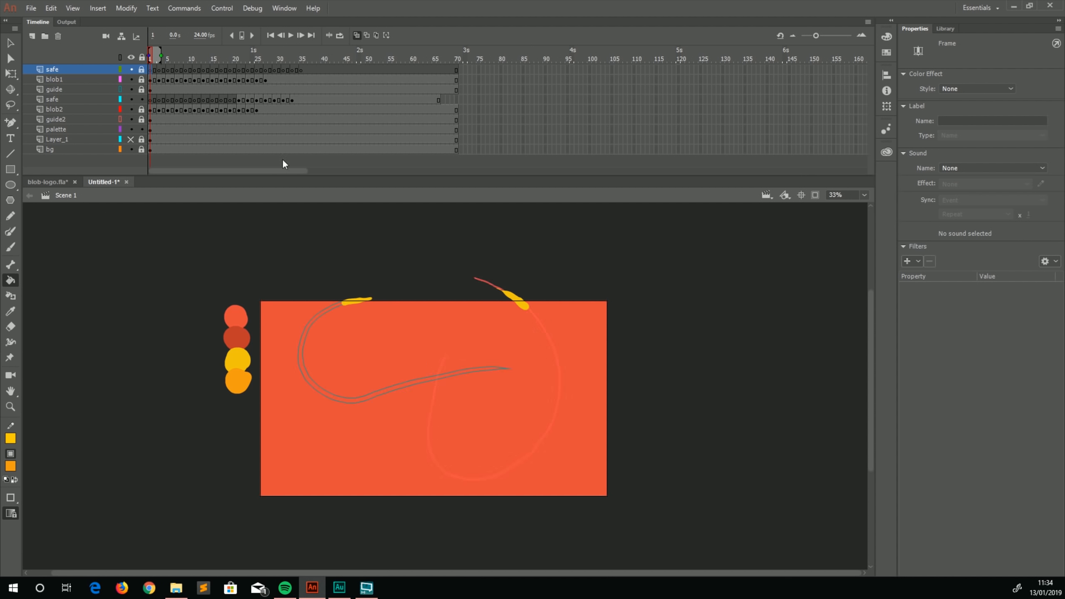
# Add two new layers, placing one directly above blob1 and the other between the lower safe layer and blob2
pyautogui.click(52, 81)
pyautogui.click(53, 70)
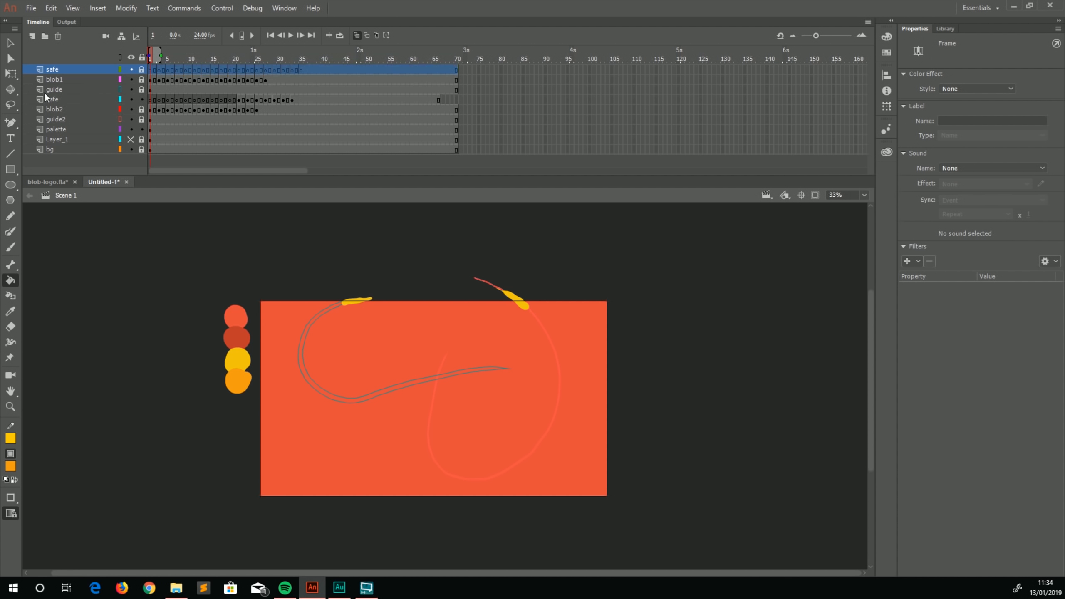
pyautogui.click(32, 37)
pyautogui.click(32, 36)
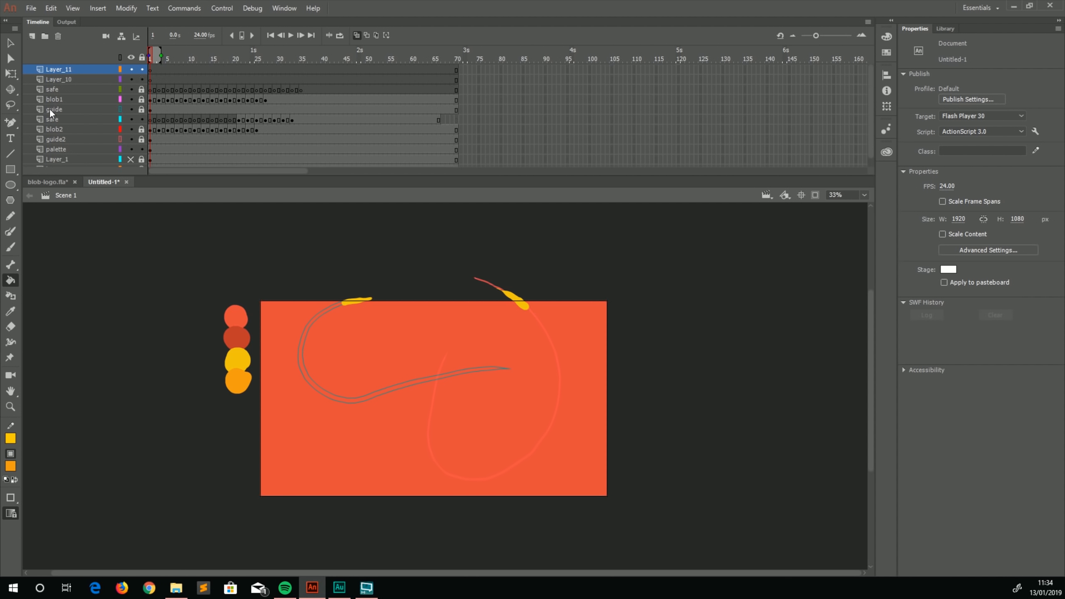
pyautogui.click(52, 82)
pyautogui.moveTo(52, 82); pyautogui.dragTo(52, 108)
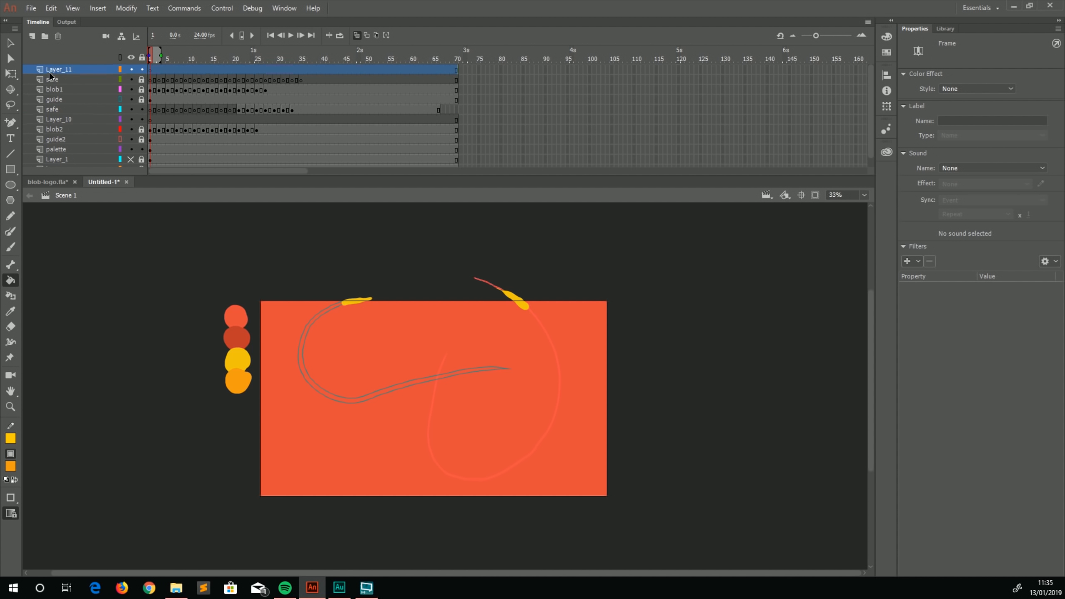
pyautogui.moveTo(50, 72); pyautogui.dragTo(48, 88)
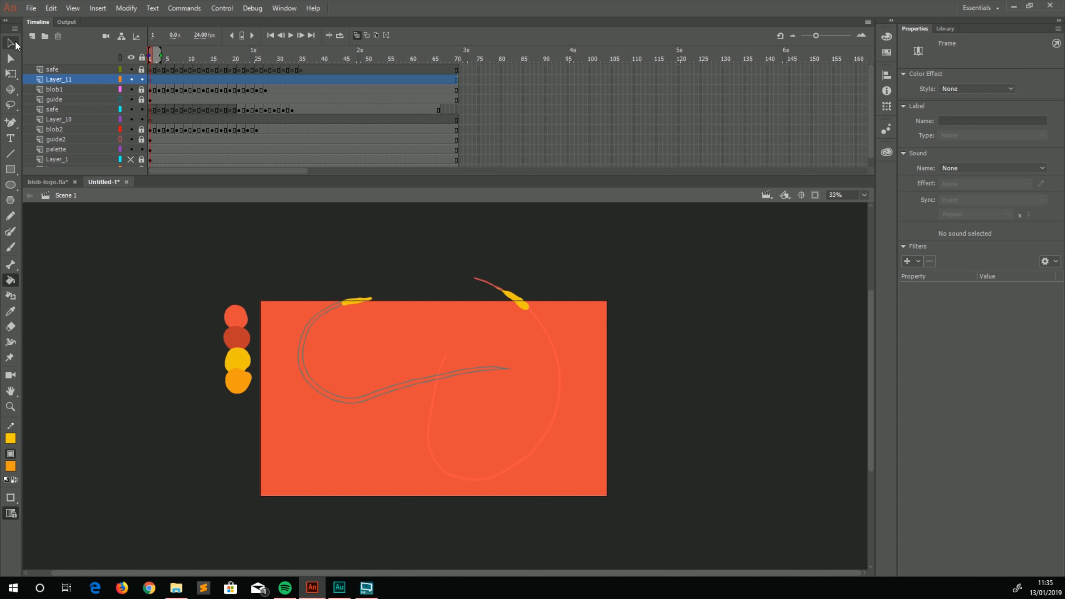
# Rename the new layer above blob1 to blob1extra and the one above blob2 to blob2extra
pyautogui.doubleClick(59, 82)
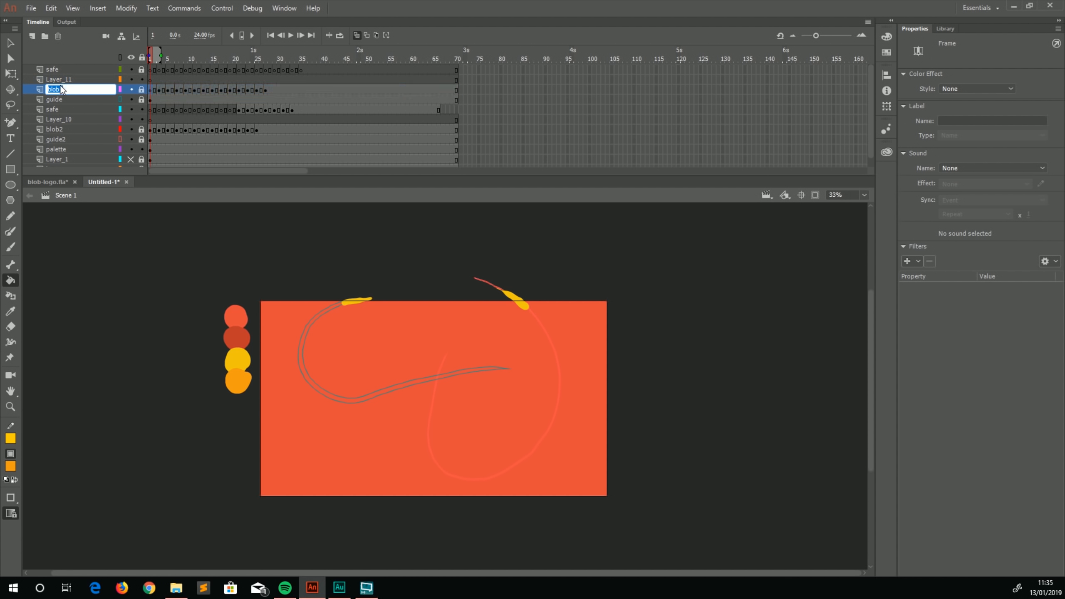
pyautogui.write('blob')
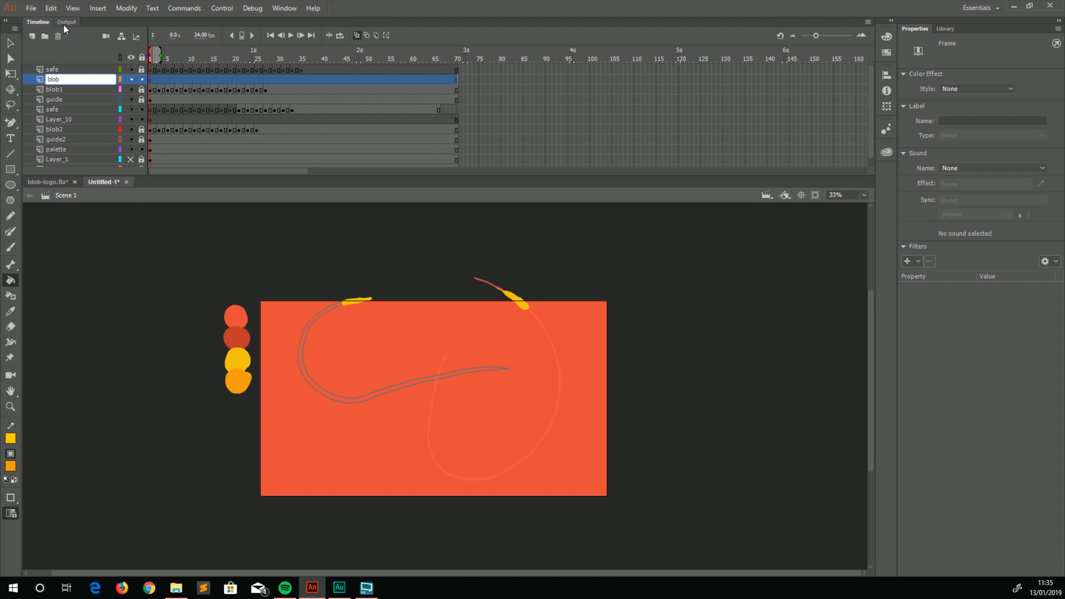
pyautogui.write('1extra')
pyautogui.press('Return')
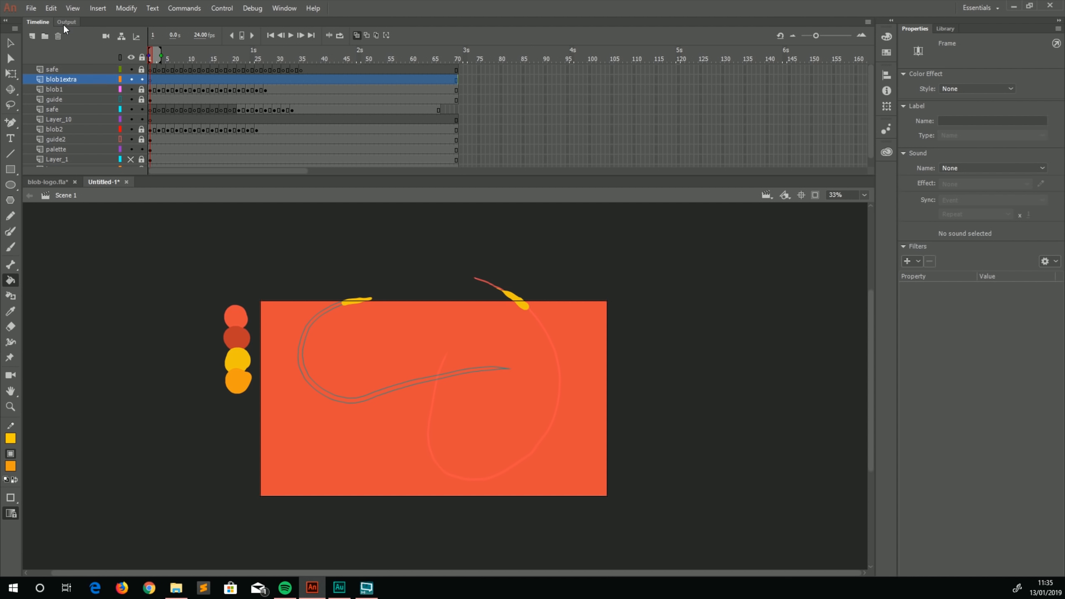
pyautogui.click(52, 108)
pyautogui.click(55, 119)
pyautogui.doubleClick(53, 119)
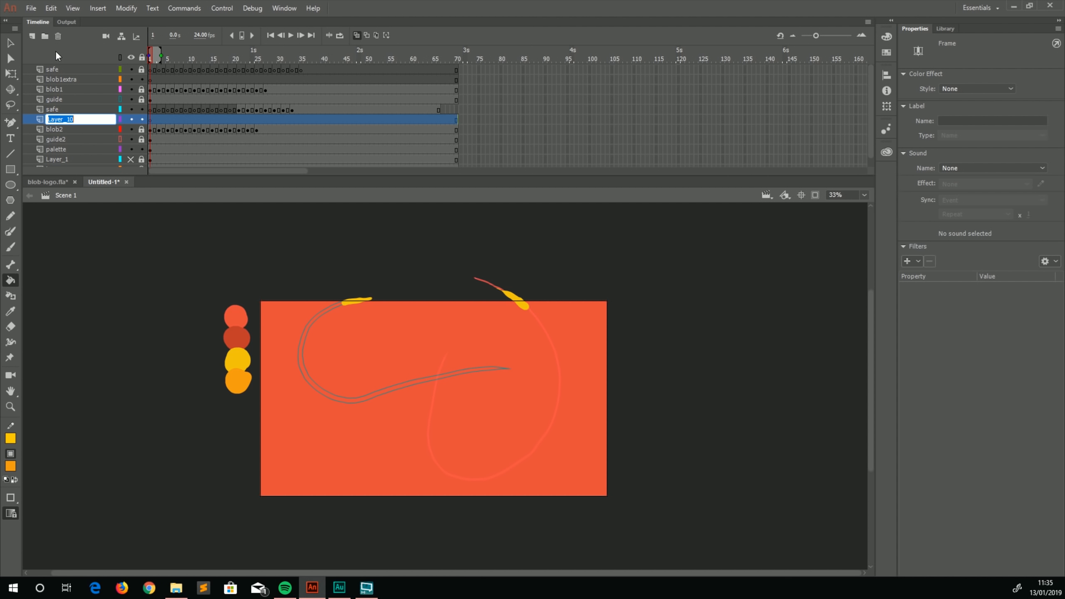
pyautogui.write('blob2extra')
pyautogui.press('Return')
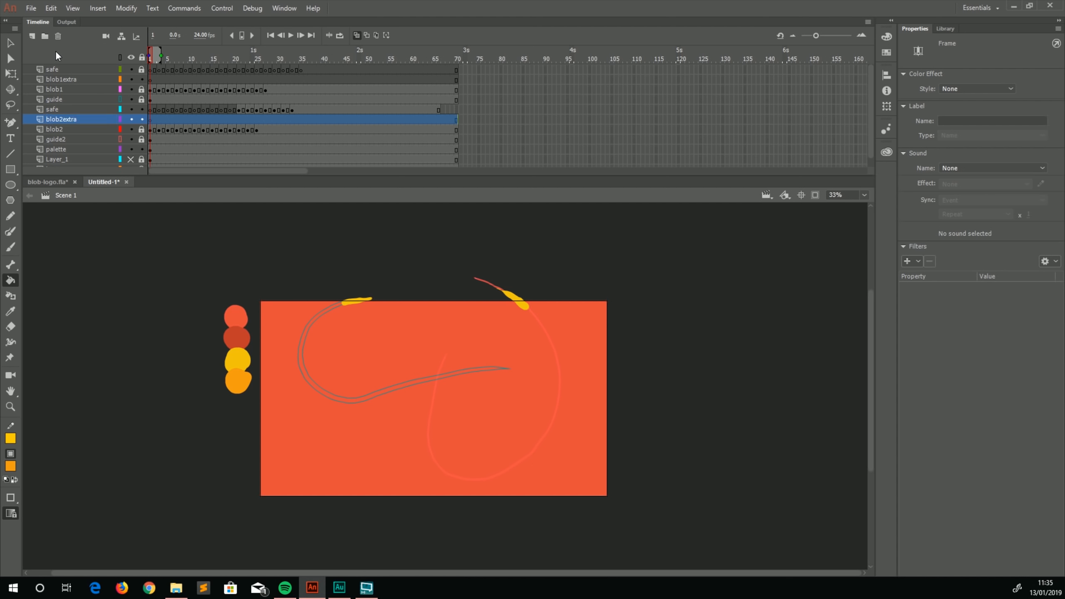
# Copy the upper safe layer's blank keyframes onto blob1extra and blob2extra, extending them to about frame 45, and return to frame 1
pyautogui.moveTo(153, 70); pyautogui.dragTo(306, 69)
pyautogui.moveTo(156, 71); pyautogui.dragTo(149, 120)
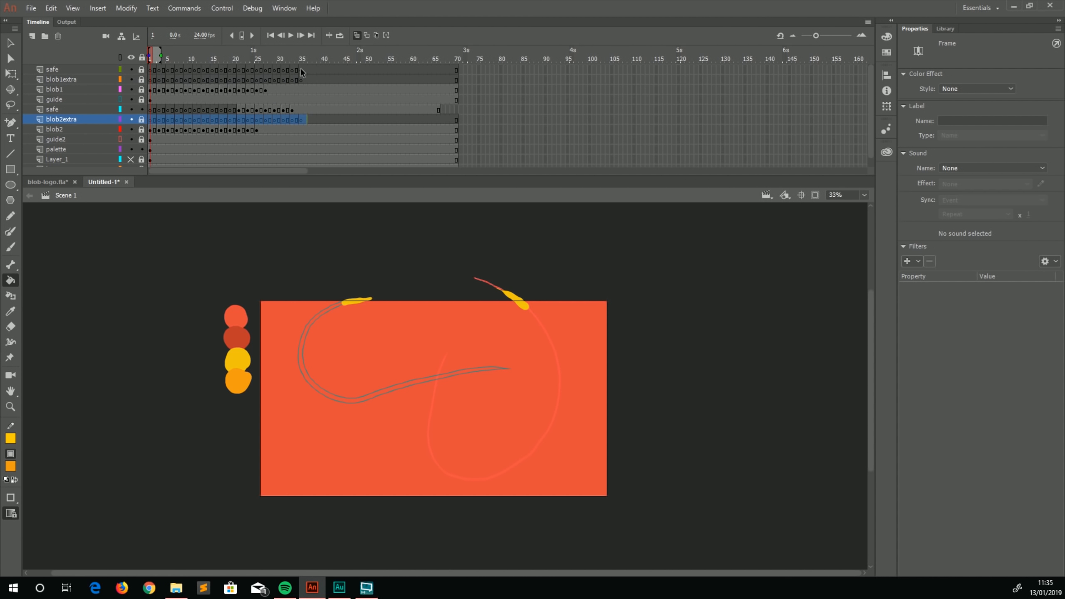
pyautogui.moveTo(302, 71); pyautogui.dragTo(309, 120)
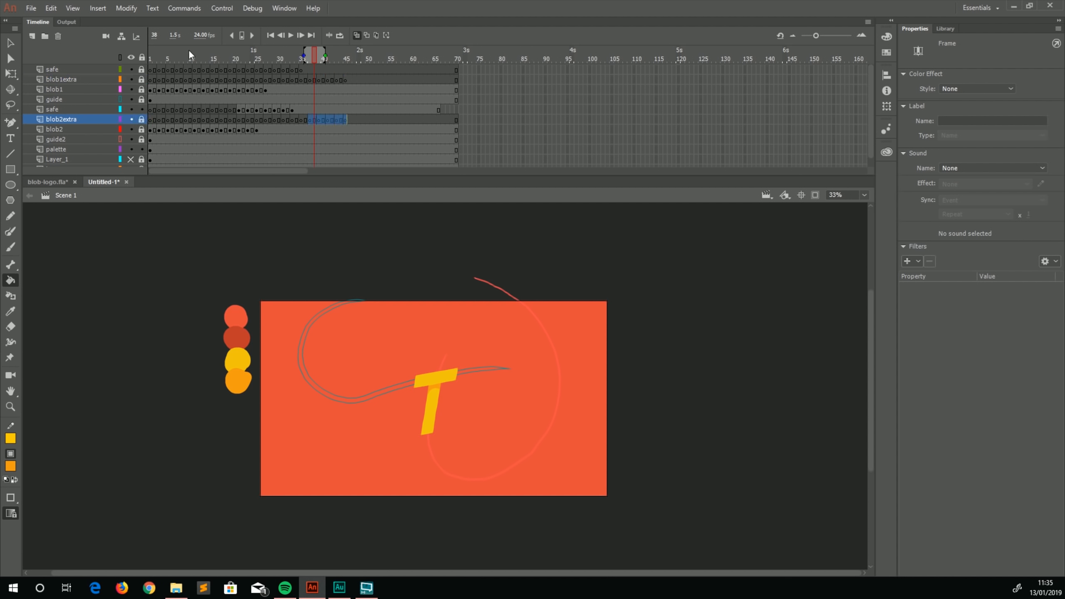
pyautogui.click(151, 70)
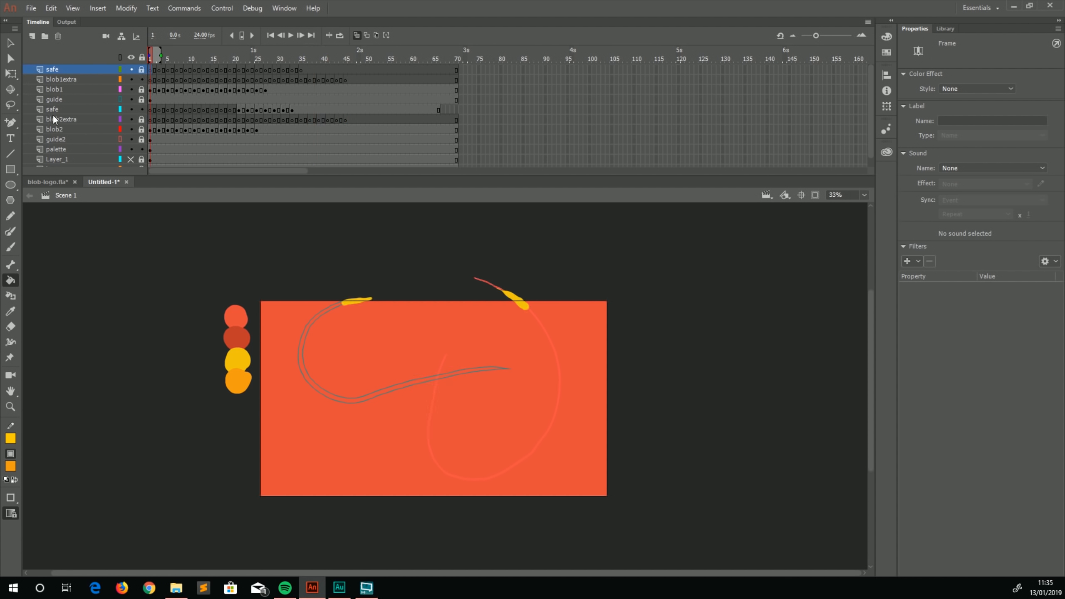
# Select the blob1extra layer and sample the yellow palette swatch as the brush color
pyautogui.click(62, 79)
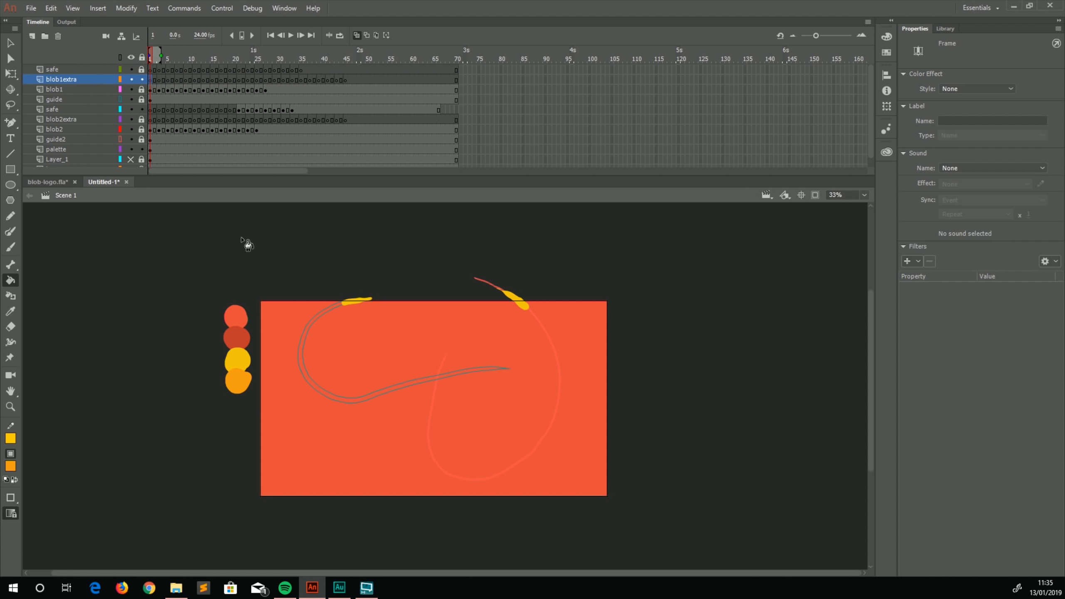
pyautogui.press('i')
pyautogui.click(239, 357)
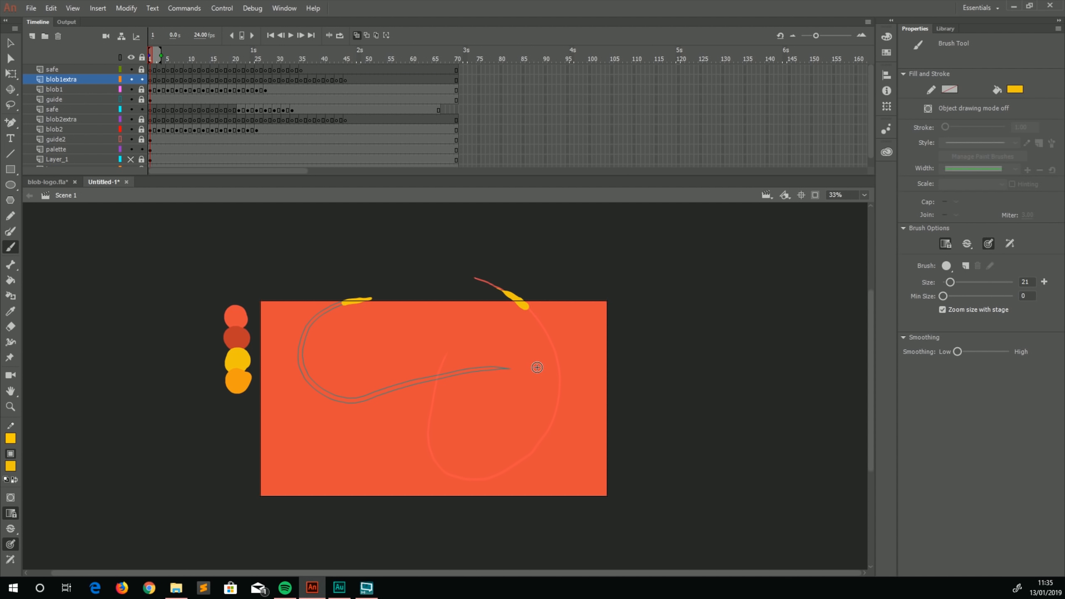
# Try a brush size of 10 with a winding yellow test stroke and undo the stroke
pyautogui.write('10')
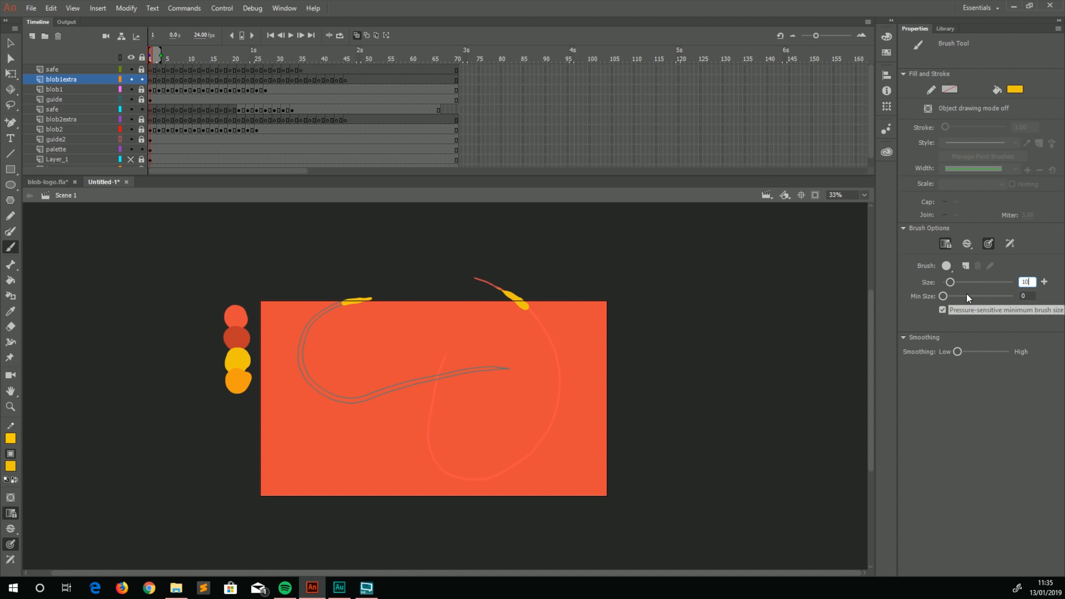
pyautogui.press('Return')
pyautogui.moveTo(326, 451)
pyautogui.mouseDown()
pyautogui.moveTo(303, 420)
pyautogui.moveTo(362, 362)
pyautogui.mouseUp()
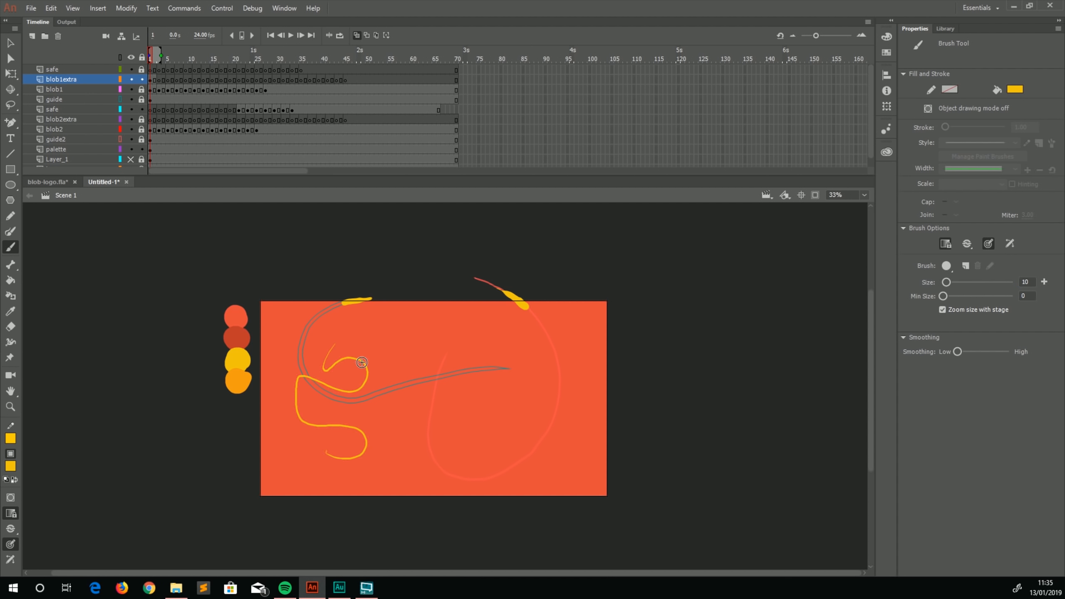
pyautogui.hotkey('ctrl', 'z')
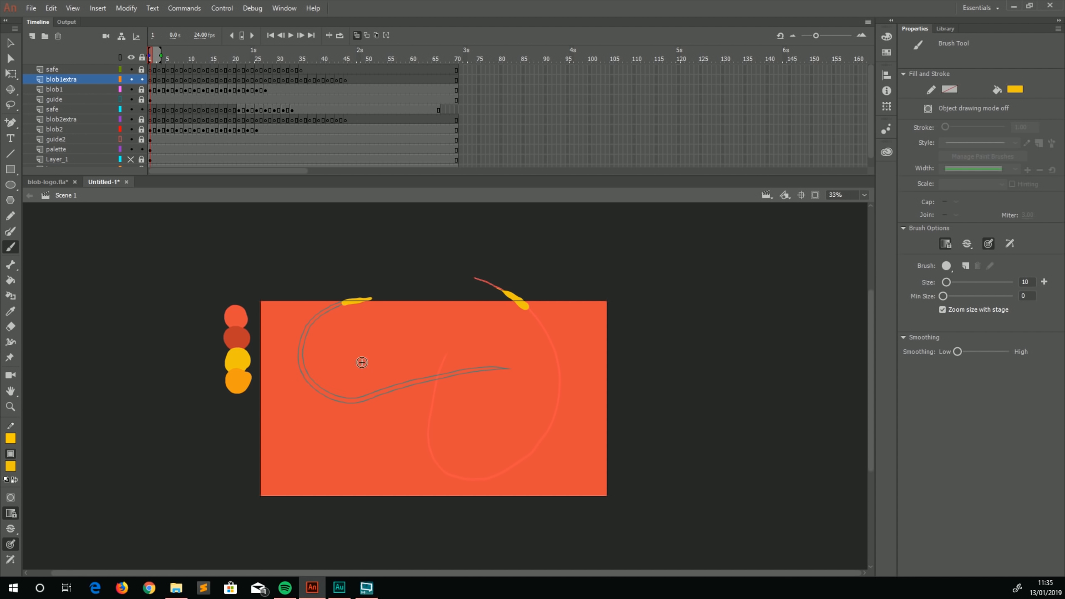
# Set the brush size to 15, test it with a looping yellow stroke and undo the stroke
pyautogui.click(1027, 281)
pyautogui.write('15')
pyautogui.press('Return')
pyautogui.moveTo(309, 403)
pyautogui.mouseDown()
pyautogui.moveTo(297, 425)
pyautogui.moveTo(368, 345)
pyautogui.mouseUp()
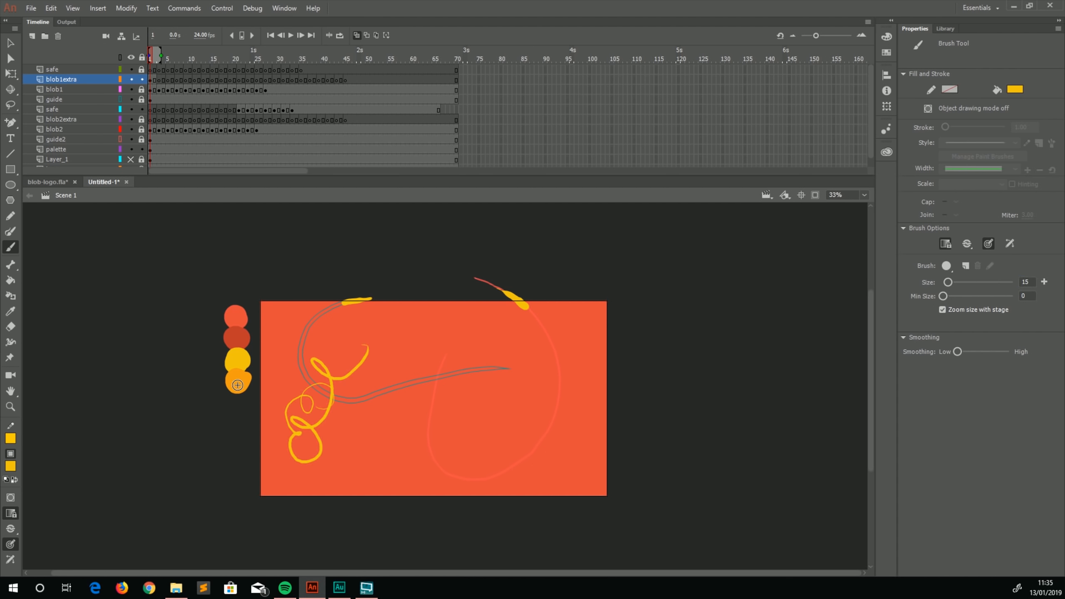
pyautogui.hotkey('ctrl', 'z')
# Paint small yellow streaks along the lower edge and behind the tail of the first blob at frame 1 of blob1extra
pyautogui.hotkey('ctrl', '=')
pyautogui.hotkey('ctrl', '=')
pyautogui.moveTo(135, 207)
pyautogui.mouseDown()
pyautogui.moveTo(267, 418)
pyautogui.moveTo(269, 441)
pyautogui.mouseUp()
pyautogui.moveTo(170, 279); pyautogui.dragTo(345, 402)
pyautogui.hotkey('ctrl', '=')
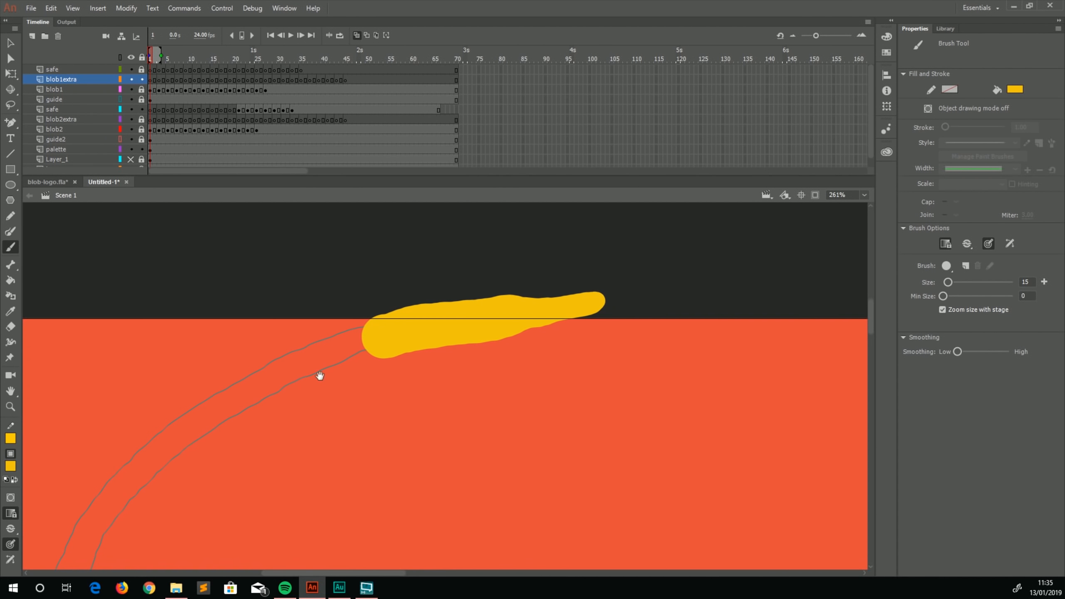
pyautogui.click(152, 80)
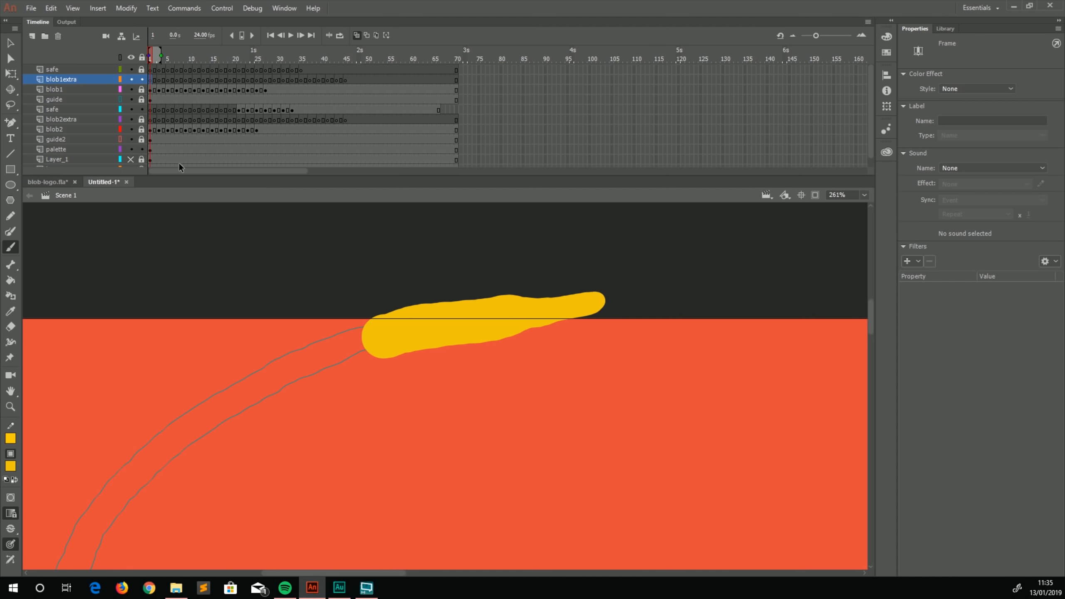
pyautogui.click(415, 355)
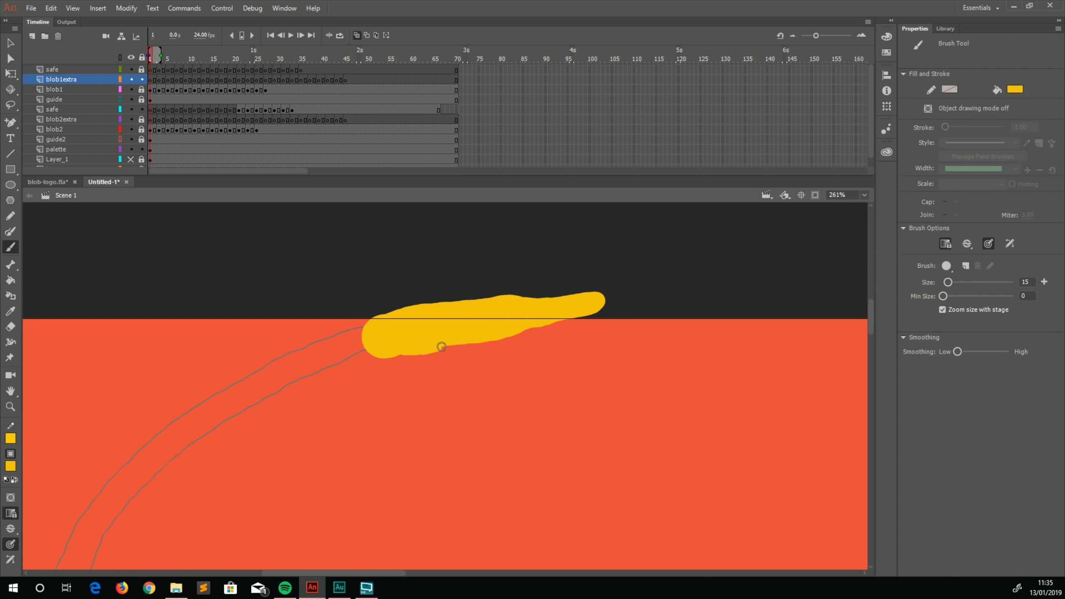
pyautogui.moveTo(503, 345); pyautogui.dragTo(598, 318)
pyautogui.moveTo(609, 316); pyautogui.dragTo(669, 305)
pyautogui.moveTo(685, 285); pyautogui.dragTo(633, 295)
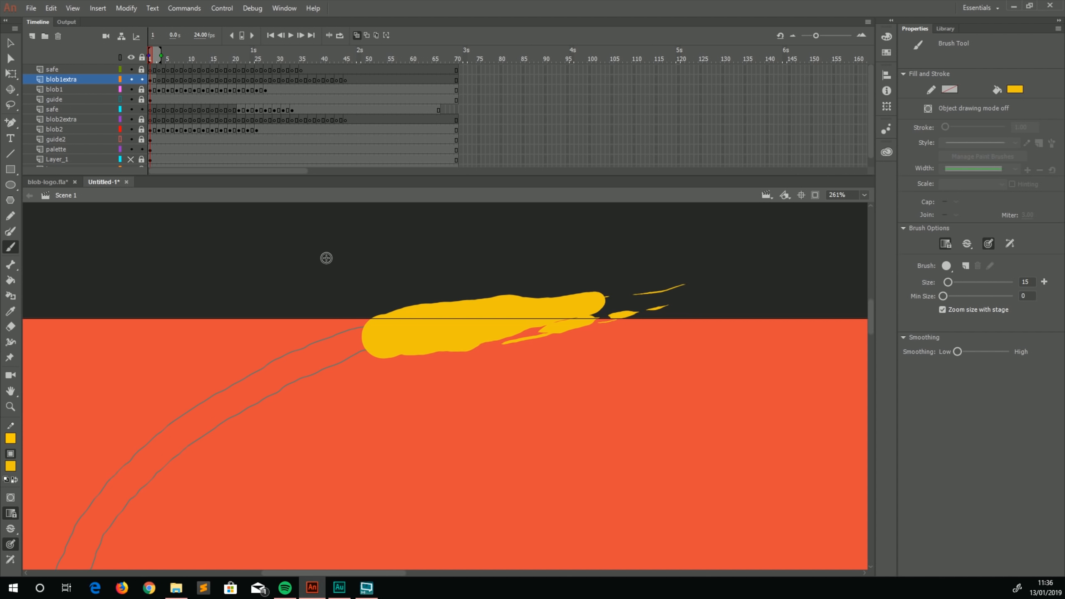
# At frame 3 of blob1extra, paint yellow streaks above and below the blob, trailing behind its tail
pyautogui.press('.')
pyautogui.press('.')
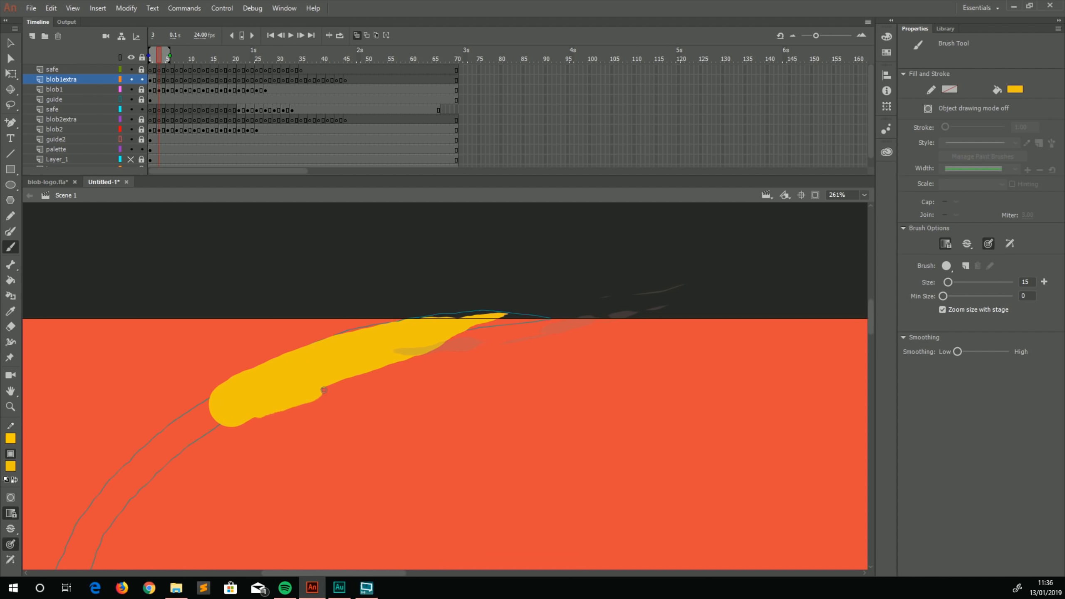
pyautogui.moveTo(324, 391)
pyautogui.mouseDown()
pyautogui.moveTo(608, 292)
pyautogui.moveTo(482, 330)
pyautogui.mouseUp()
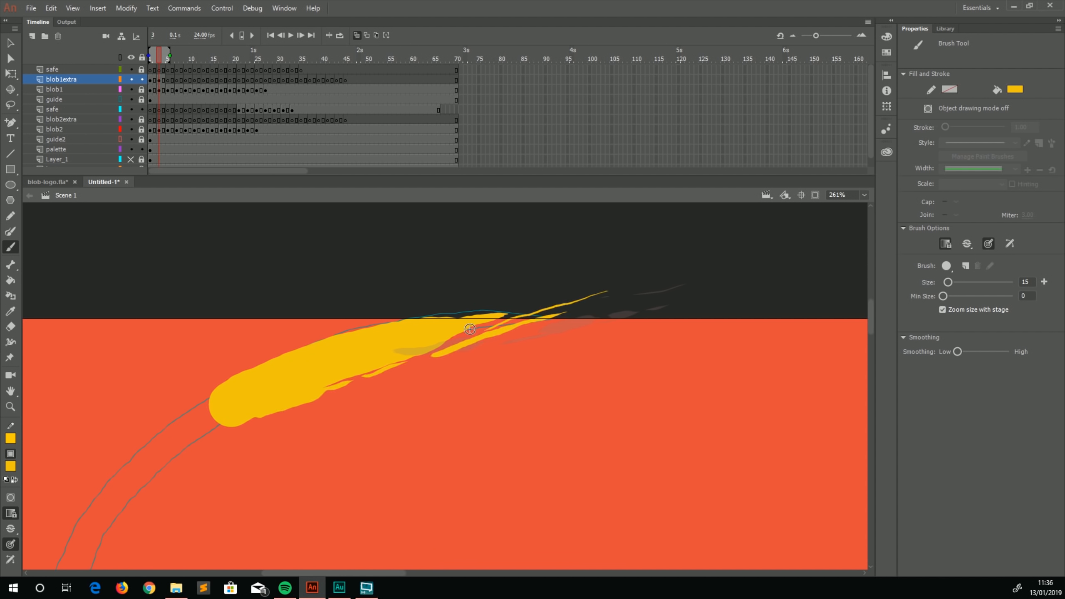
pyautogui.moveTo(246, 369); pyautogui.dragTo(423, 304)
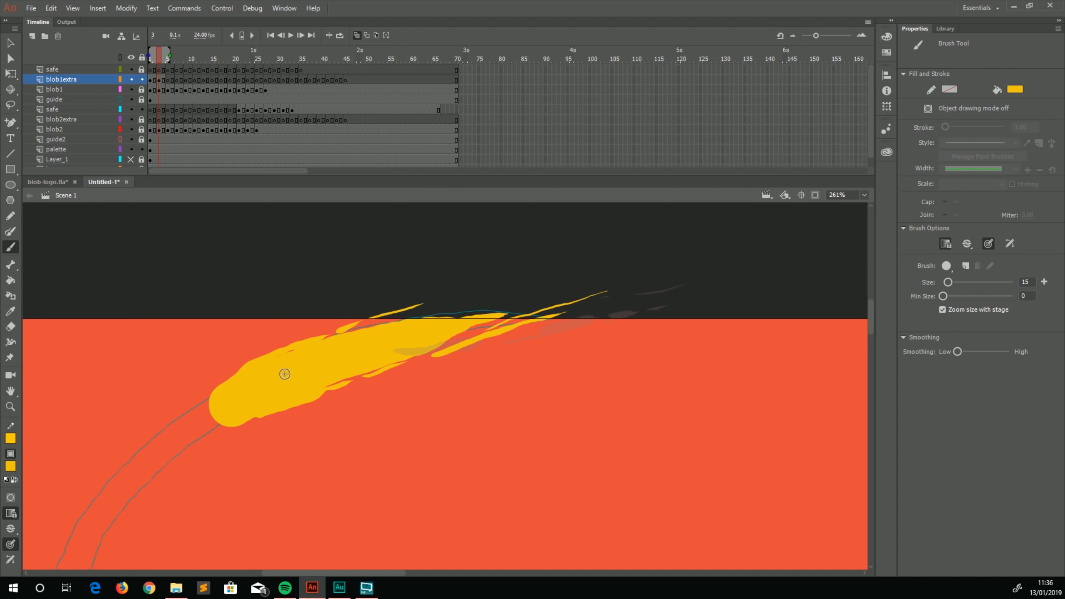
pyautogui.moveTo(214, 394); pyautogui.dragTo(287, 340)
# At frame 5 of blob1extra, paint elongated yellow streaks along both sides of the blob and droplets beyond its tail
pyautogui.press('.')
pyautogui.press('.')
pyautogui.moveTo(143, 476); pyautogui.dragTo(302, 345)
pyautogui.moveTo(284, 398)
pyautogui.mouseDown()
pyautogui.moveTo(481, 249)
pyautogui.moveTo(557, 219)
pyautogui.moveTo(411, 286)
pyautogui.mouseUp()
pyautogui.moveTo(482, 242); pyautogui.dragTo(430, 256)
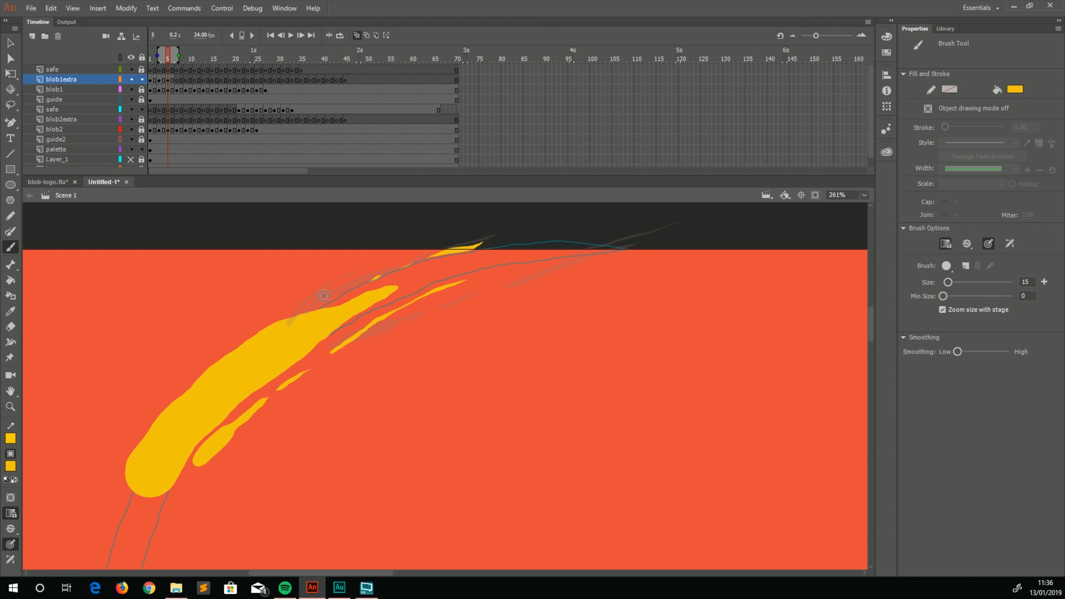
pyautogui.moveTo(324, 296); pyautogui.dragTo(270, 315)
pyautogui.moveTo(261, 323)
pyautogui.mouseDown()
pyautogui.moveTo(149, 416)
pyautogui.moveTo(132, 456)
pyautogui.moveTo(157, 494)
pyautogui.moveTo(191, 465)
pyautogui.moveTo(135, 490)
pyautogui.moveTo(149, 488)
pyautogui.moveTo(128, 449)
pyautogui.mouseUp()
# At frame 7 of blob1extra, paint streaks along both sides of the blob and small separate droplets trailing along the guide path
pyautogui.press('.')
pyautogui.press('.')
pyautogui.moveTo(109, 495); pyautogui.dragTo(214, 292)
pyautogui.moveTo(216, 469)
pyautogui.mouseDown()
pyautogui.moveTo(244, 457)
pyautogui.moveTo(303, 282)
pyautogui.moveTo(343, 229)
pyautogui.mouseUp()
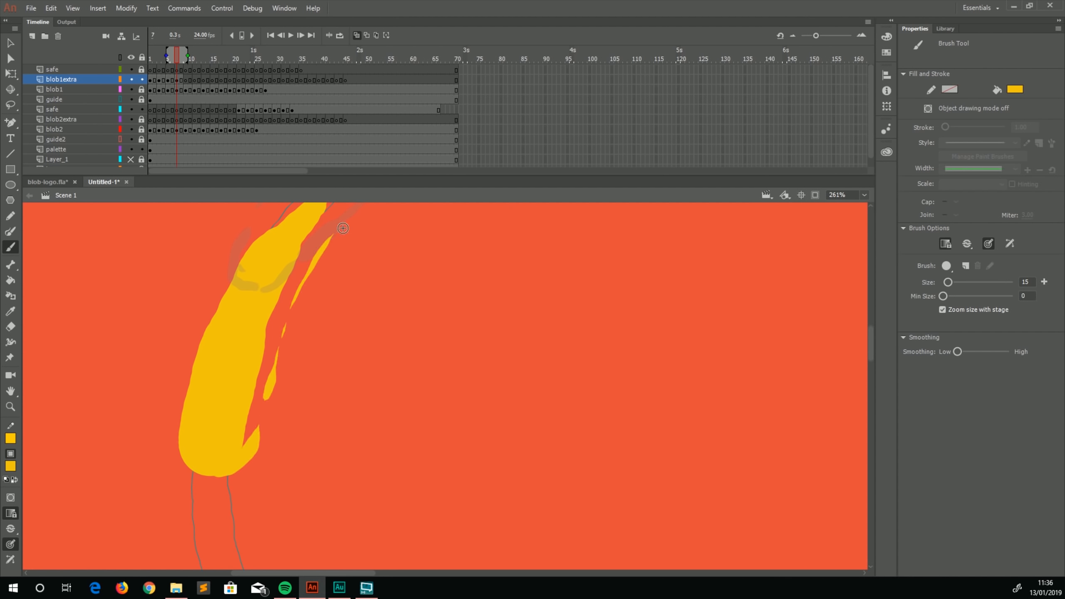
pyautogui.moveTo(219, 294); pyautogui.dragTo(200, 339)
pyautogui.moveTo(244, 269)
pyautogui.mouseDown()
pyautogui.moveTo(205, 323)
pyautogui.moveTo(159, 436)
pyautogui.moveTo(152, 494)
pyautogui.mouseUp()
pyautogui.moveTo(259, 309); pyautogui.dragTo(204, 458)
pyautogui.moveTo(333, 298)
pyautogui.mouseDown()
pyautogui.moveTo(379, 278)
pyautogui.moveTo(355, 289)
pyautogui.mouseUp()
pyautogui.moveTo(262, 339); pyautogui.dragTo(242, 354)
pyautogui.moveTo(225, 365); pyautogui.dragTo(219, 370)
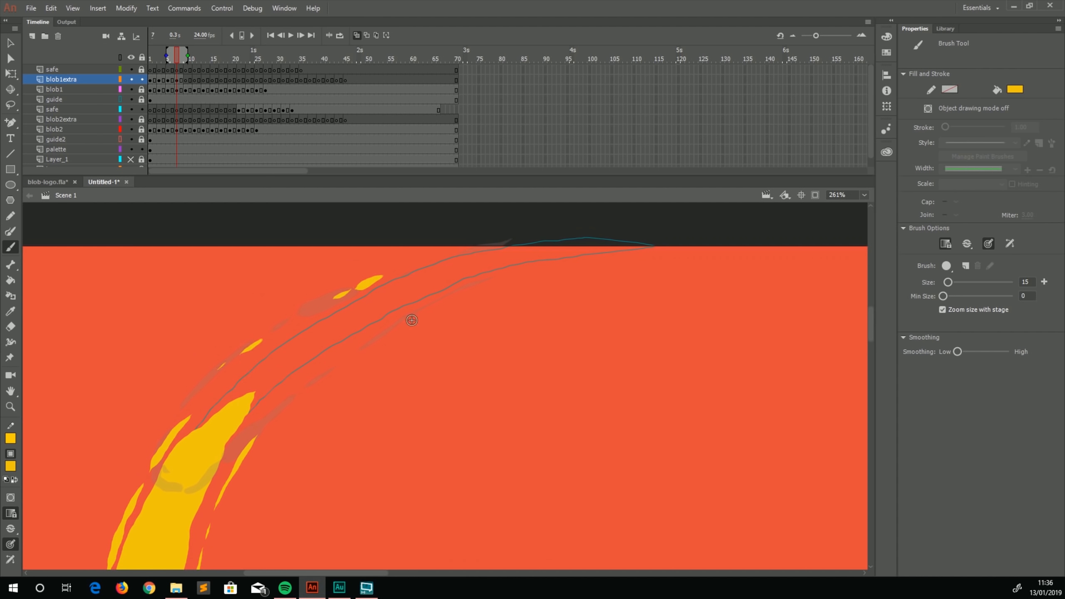
pyautogui.moveTo(412, 320); pyautogui.dragTo(386, 337)
pyautogui.moveTo(366, 346); pyautogui.dragTo(350, 357)
# At frame 9 of blob1extra, paint thin yellow streaks and droplets on both sides of the descending blob
pyautogui.press('.')
pyautogui.press('.')
pyautogui.moveTo(201, 382); pyautogui.dragTo(286, 173)
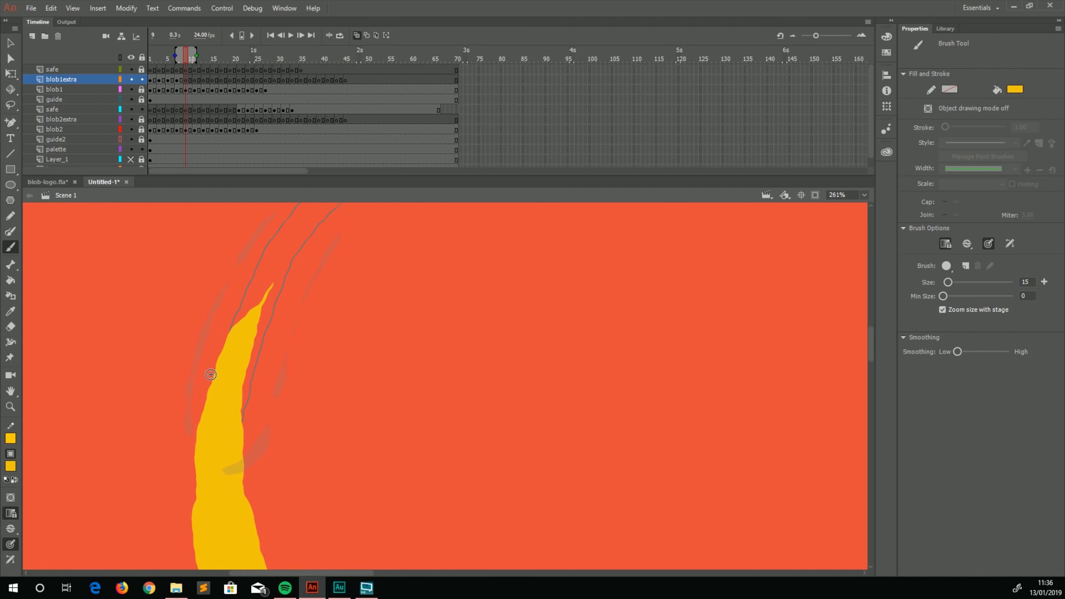
pyautogui.hotkey('ctrl', '-')
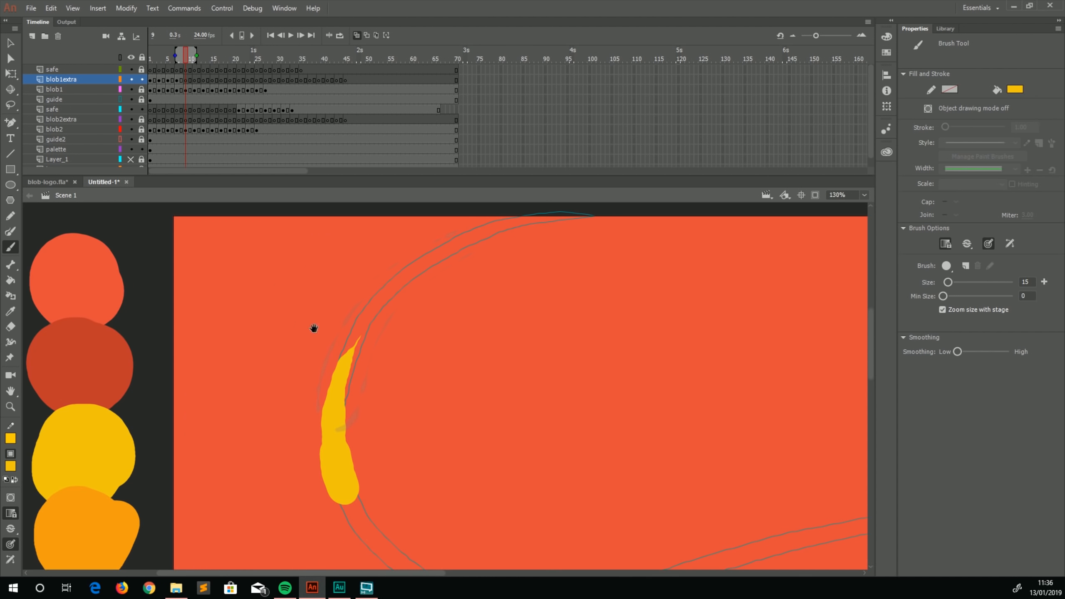
pyautogui.scroll(-1, 389, 375)
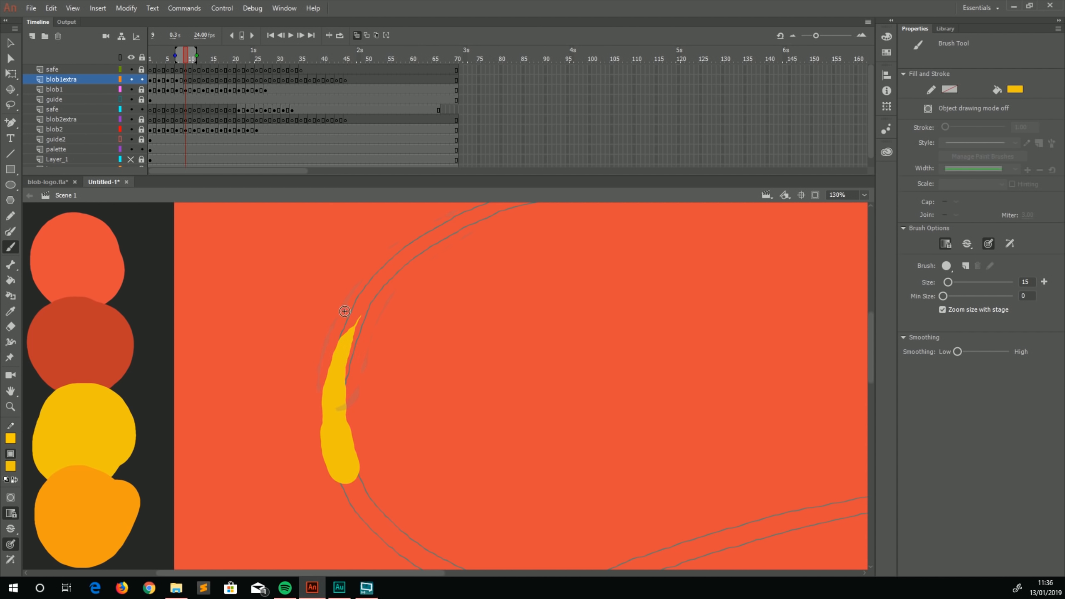
pyautogui.moveTo(347, 302)
pyautogui.mouseDown()
pyautogui.moveTo(318, 419)
pyautogui.moveTo(347, 466)
pyautogui.moveTo(352, 375)
pyautogui.moveTo(376, 301)
pyautogui.mouseUp()
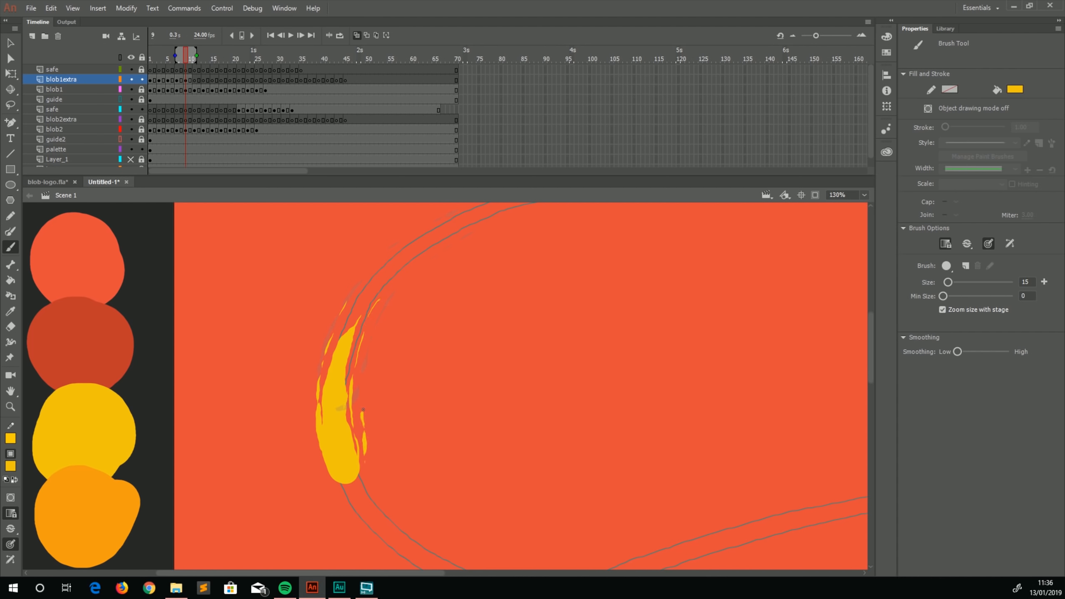
# At frame 11 of blob1extra, paint liquid streaks along the inner and outer edges of the blob entering the lower curve
pyautogui.press('.')
pyautogui.press('.')
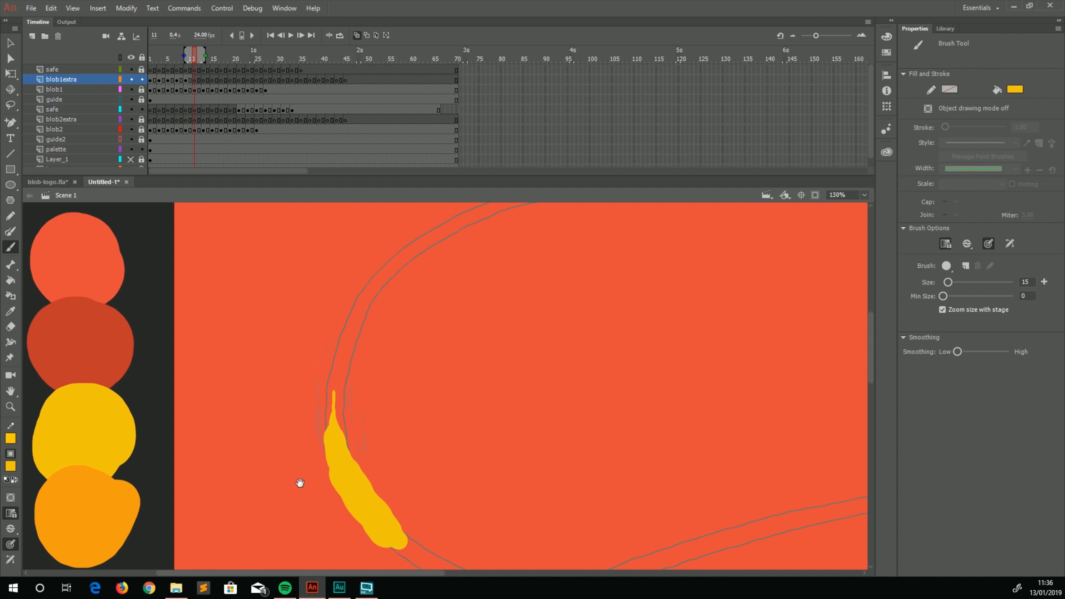
pyautogui.moveTo(372, 478); pyautogui.dragTo(307, 408)
pyautogui.moveTo(336, 467); pyautogui.dragTo(317, 427)
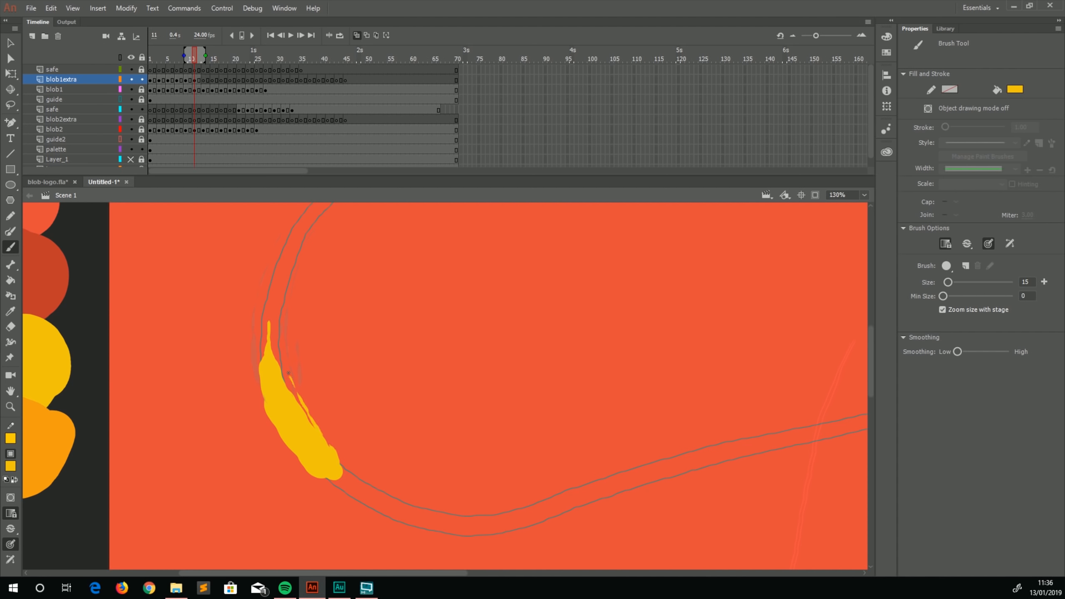
pyautogui.moveTo(255, 340)
pyautogui.mouseDown()
pyautogui.moveTo(258, 413)
pyautogui.moveTo(281, 451)
pyautogui.moveTo(317, 474)
pyautogui.moveTo(257, 456)
pyautogui.mouseUp()
# At frame 13 of blob1extra, paint leftover droplets behind the tail and streaks along both edges of the blob
pyautogui.press('.')
pyautogui.press('.')
pyautogui.moveTo(237, 360); pyautogui.dragTo(222, 318)
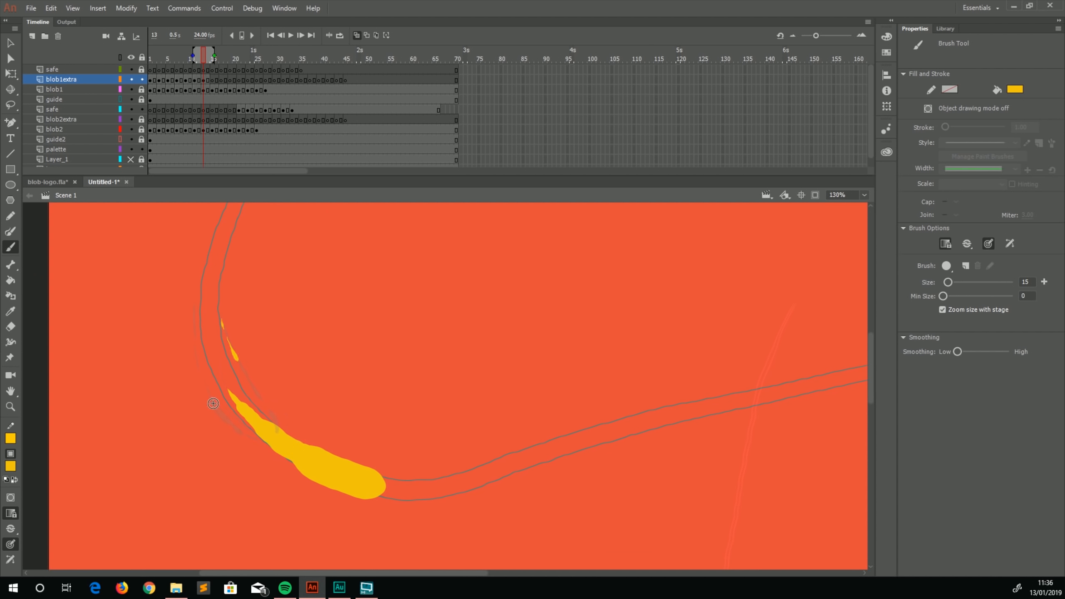
pyautogui.moveTo(363, 464); pyautogui.dragTo(304, 436)
pyautogui.moveTo(322, 488)
pyautogui.mouseDown()
pyautogui.moveTo(258, 449)
pyautogui.moveTo(245, 429)
pyautogui.mouseUp()
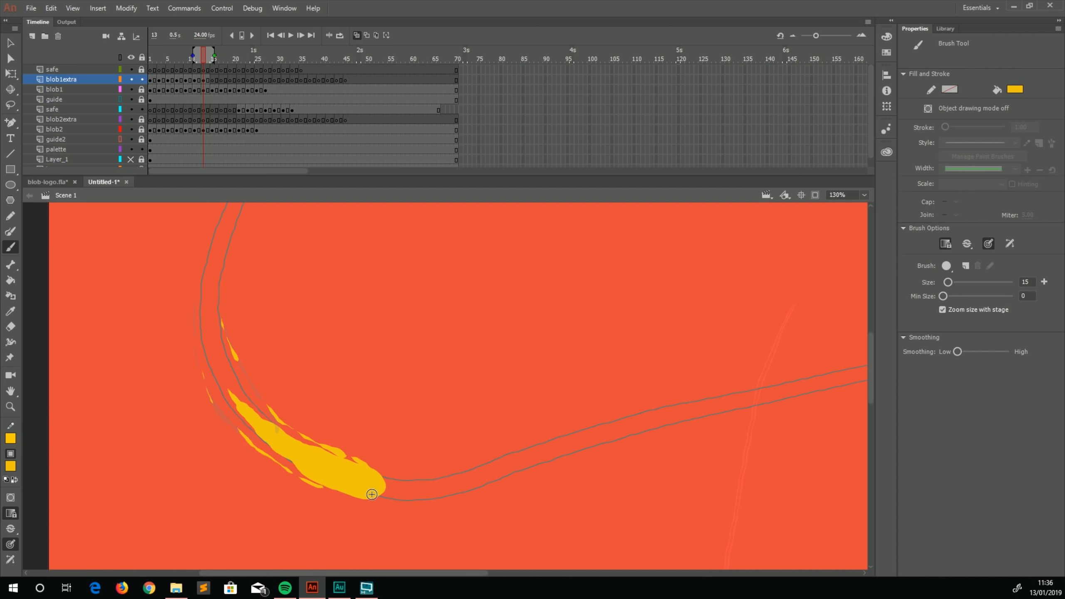
# At frame 15 of blob1extra, paint short yellow streaks above, below and behind the blob at the bottom of the curve
pyautogui.press('.')
pyautogui.press('.')
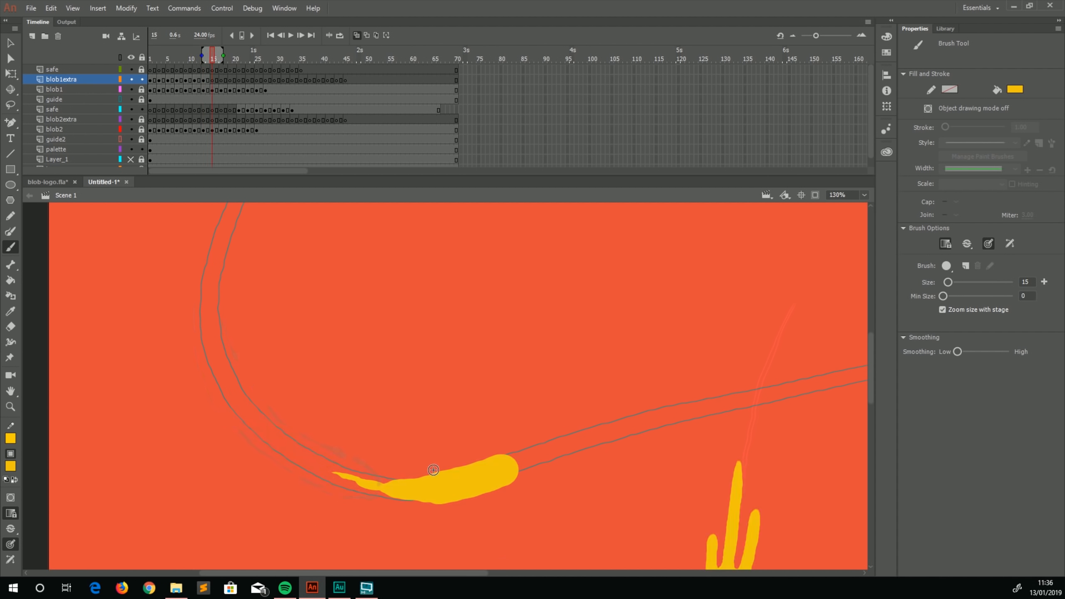
pyautogui.moveTo(469, 461); pyautogui.dragTo(451, 464)
pyautogui.moveTo(441, 465); pyautogui.dragTo(419, 469)
pyautogui.moveTo(502, 490)
pyautogui.mouseDown()
pyautogui.moveTo(471, 503)
pyautogui.moveTo(385, 506)
pyautogui.mouseUp()
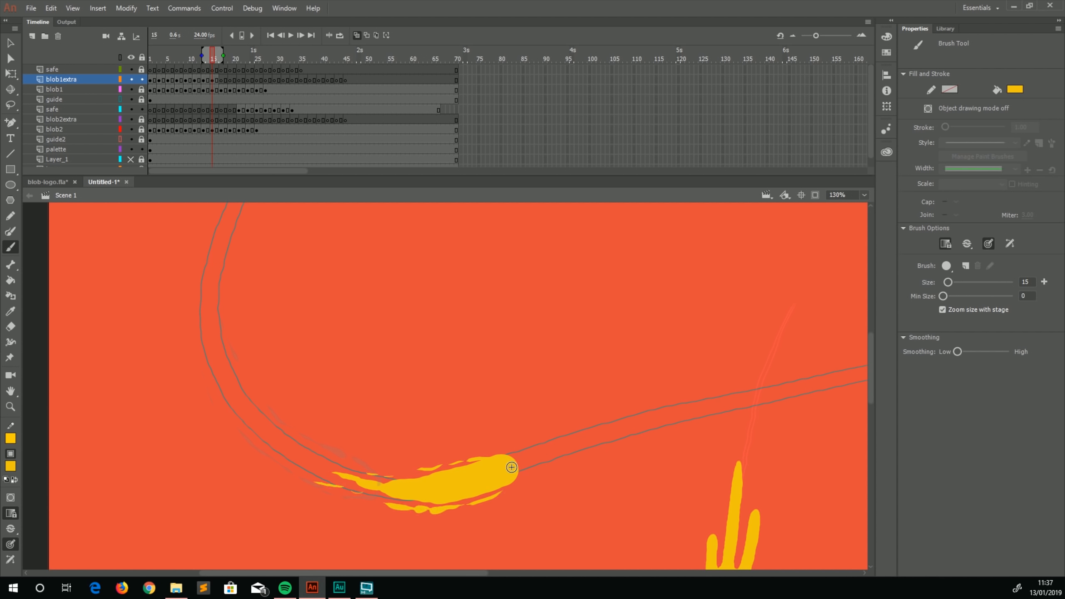
# At frame 17 of blob1extra, paint detached droplets behind the tail and streaks along both edges of the rising blob
pyautogui.press('.')
pyautogui.press('.')
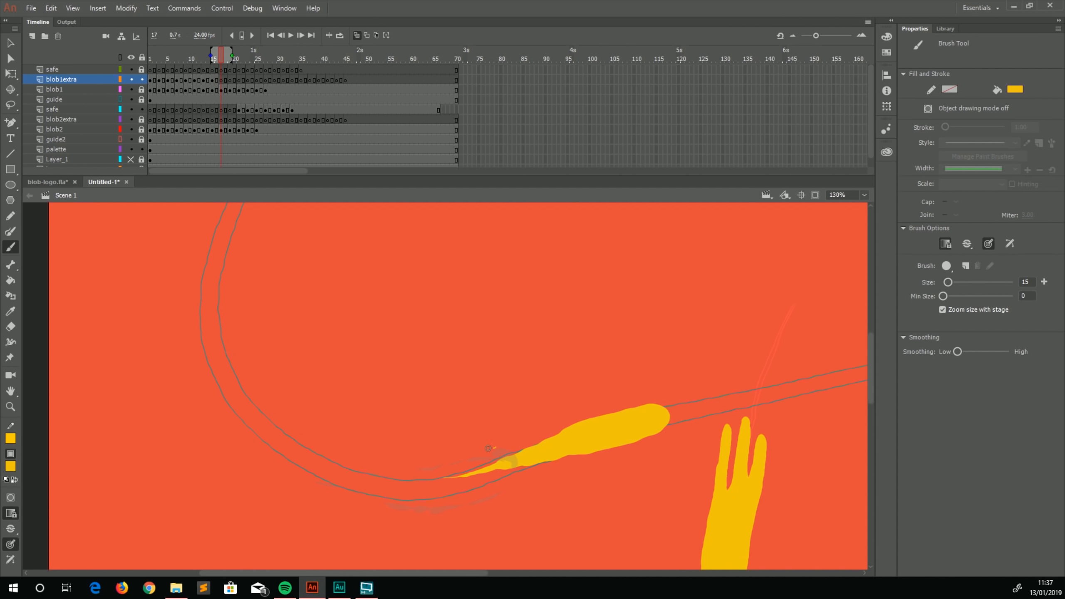
pyautogui.moveTo(494, 448); pyautogui.dragTo(441, 453)
pyautogui.moveTo(653, 434); pyautogui.dragTo(516, 477)
pyautogui.moveTo(646, 406); pyautogui.dragTo(533, 431)
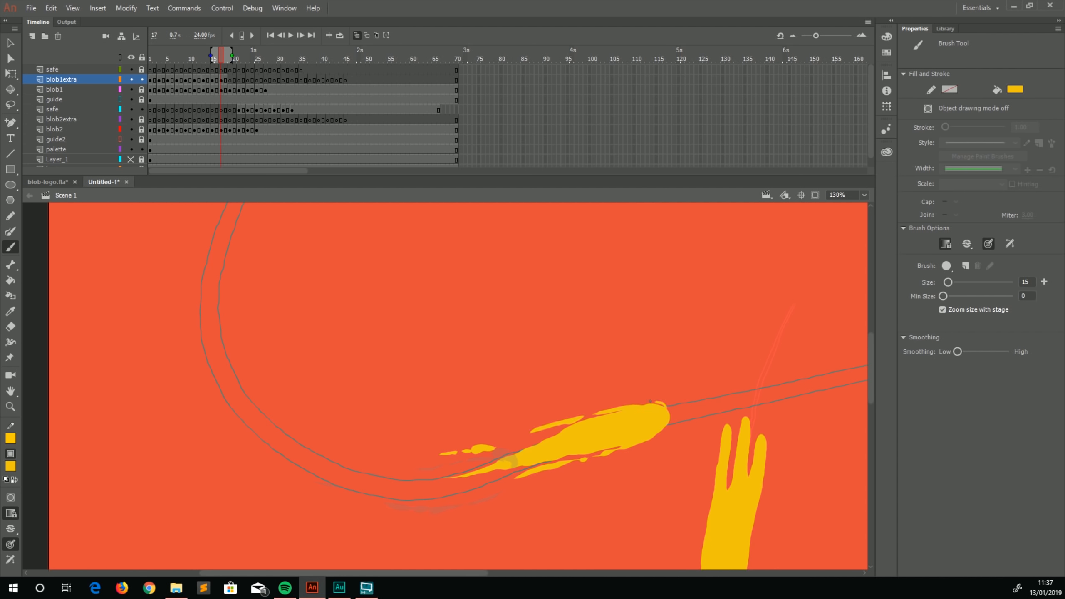
# Make Layer_1 visible to show the T reference artwork behind the blobs
pyautogui.press('.')
pyautogui.press('.')
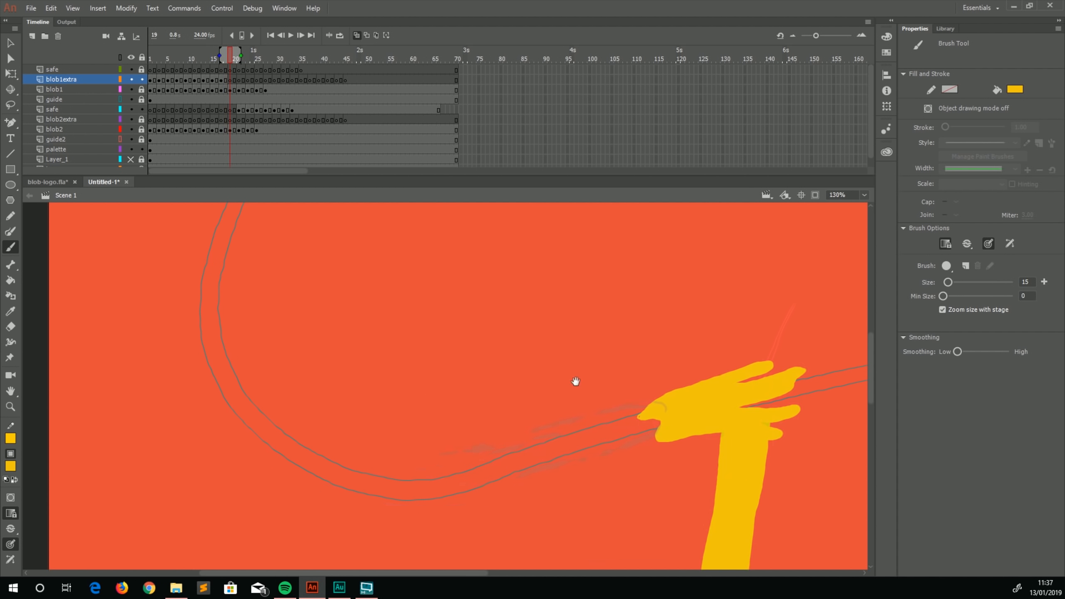
pyautogui.moveTo(576, 380); pyautogui.dragTo(394, 338)
pyautogui.press(',')
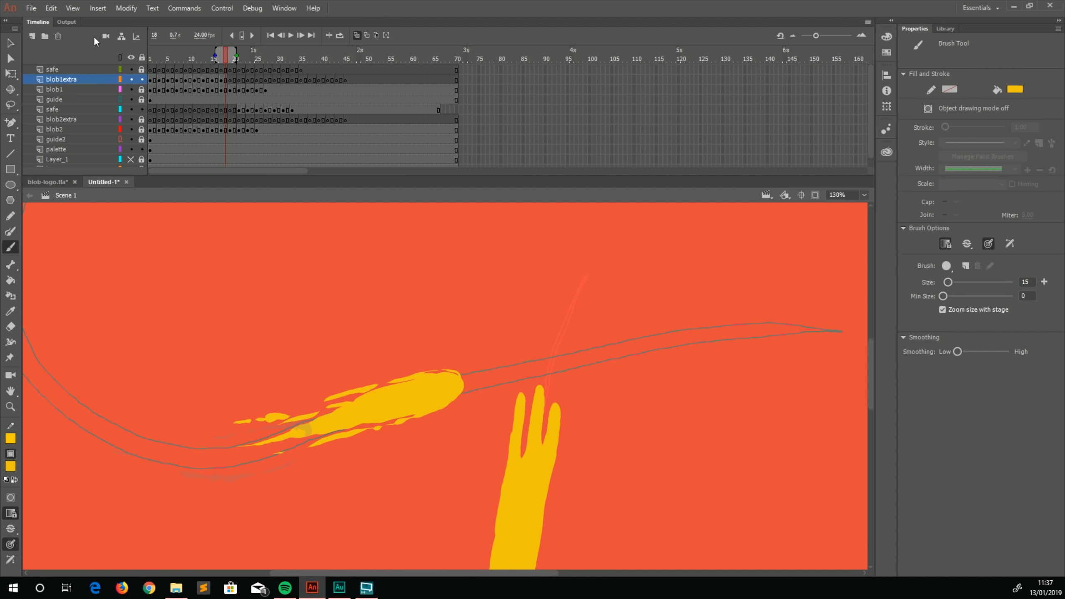
pyautogui.click(130, 159)
# At frame 20 of blob1extra, paint trailing droplets behind the T's crossbar and splash streaks bursting forward from its splayed end
pyautogui.press('.')
pyautogui.press('.')
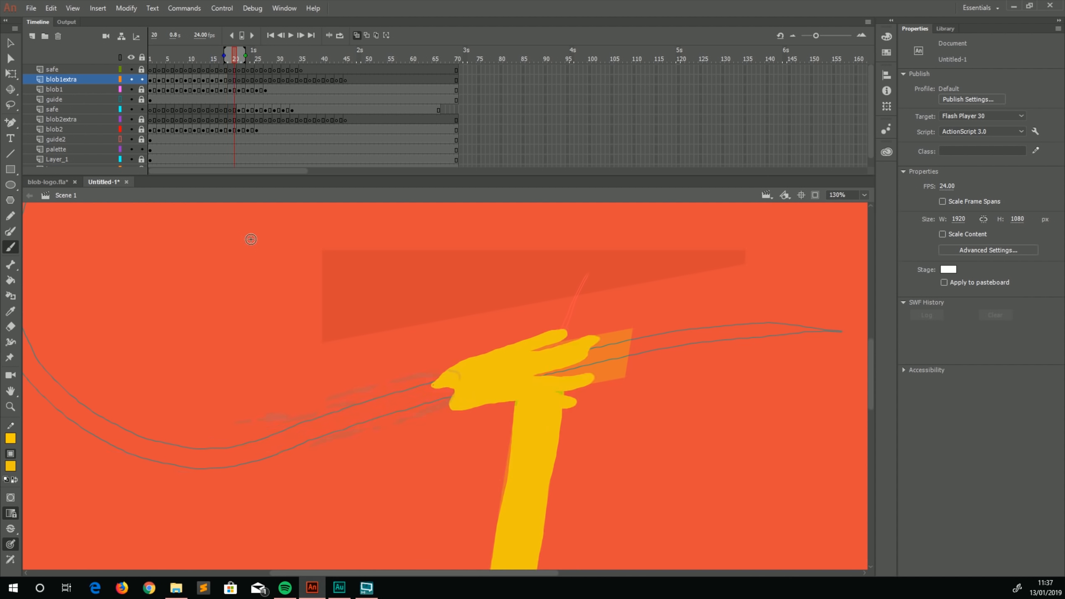
pyautogui.press(',')
pyautogui.press('.')
pyautogui.moveTo(367, 386); pyautogui.dragTo(393, 379)
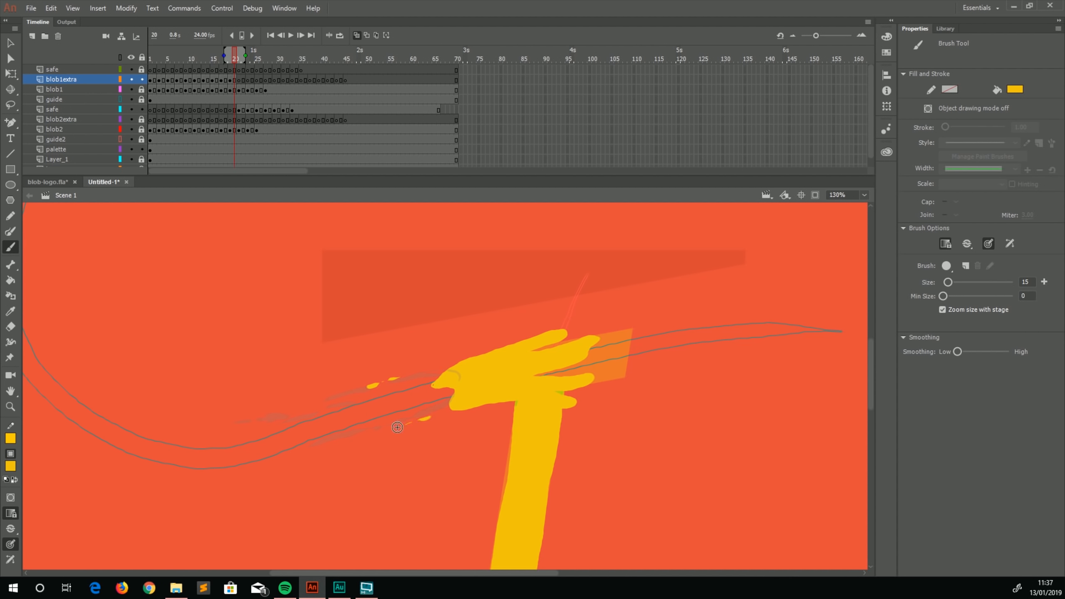
pyautogui.moveTo(397, 427); pyautogui.dragTo(375, 432)
pyautogui.moveTo(477, 358)
pyautogui.mouseDown()
pyautogui.moveTo(632, 271)
pyautogui.moveTo(571, 306)
pyautogui.moveTo(627, 277)
pyautogui.mouseUp()
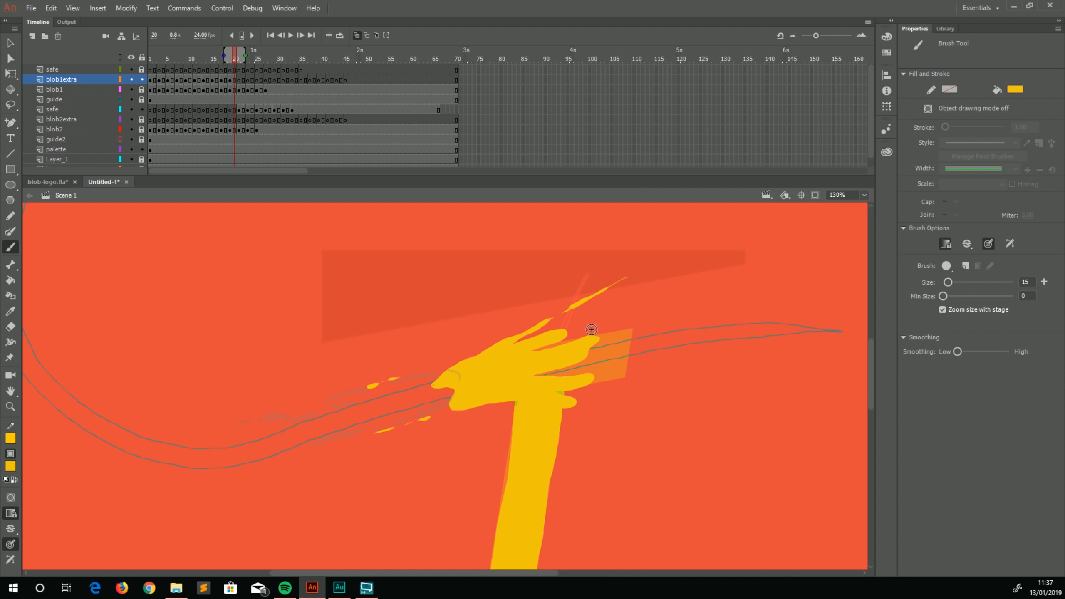
pyautogui.moveTo(592, 327); pyautogui.dragTo(626, 312)
pyautogui.moveTo(589, 390); pyautogui.dragTo(657, 391)
pyautogui.moveTo(609, 366); pyautogui.dragTo(636, 364)
pyautogui.moveTo(589, 409); pyautogui.dragTo(621, 416)
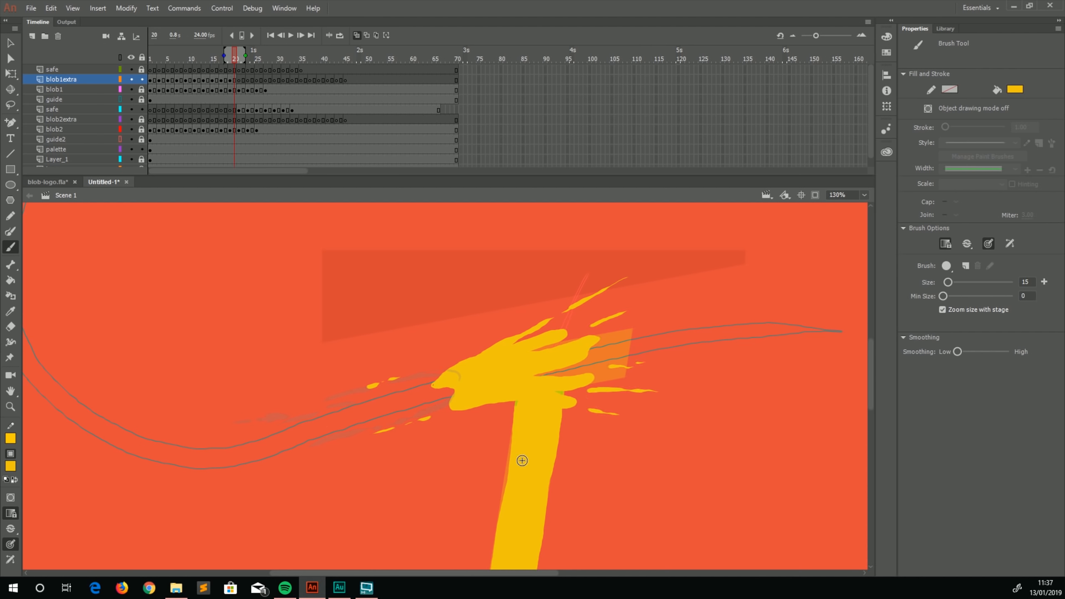
# At frame 22 of blob1extra, paint thinner splash streaks farther out, above and beyond the end of the T's crossbar
pyautogui.press('.')
pyautogui.press('.')
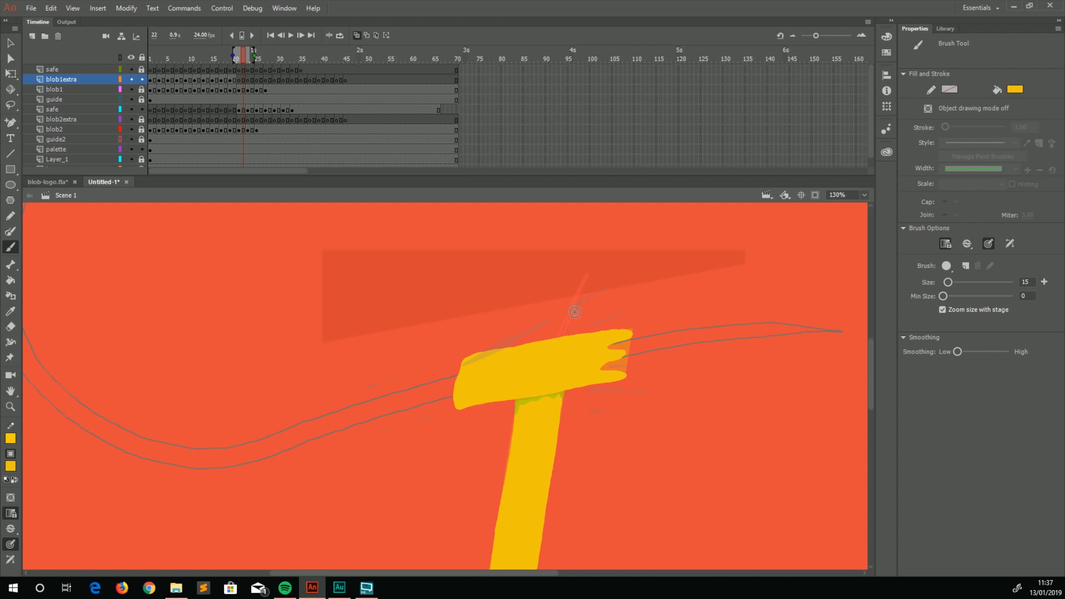
pyautogui.moveTo(610, 289); pyautogui.dragTo(661, 268)
pyautogui.moveTo(633, 320)
pyautogui.mouseDown()
pyautogui.moveTo(605, 319)
pyautogui.moveTo(682, 337)
pyautogui.moveTo(648, 356)
pyautogui.mouseUp()
# Paint the last thin flying droplets beyond the T's crossbar at frames 24 and 26 of blob1extra
pyautogui.press('.')
pyautogui.press('.')
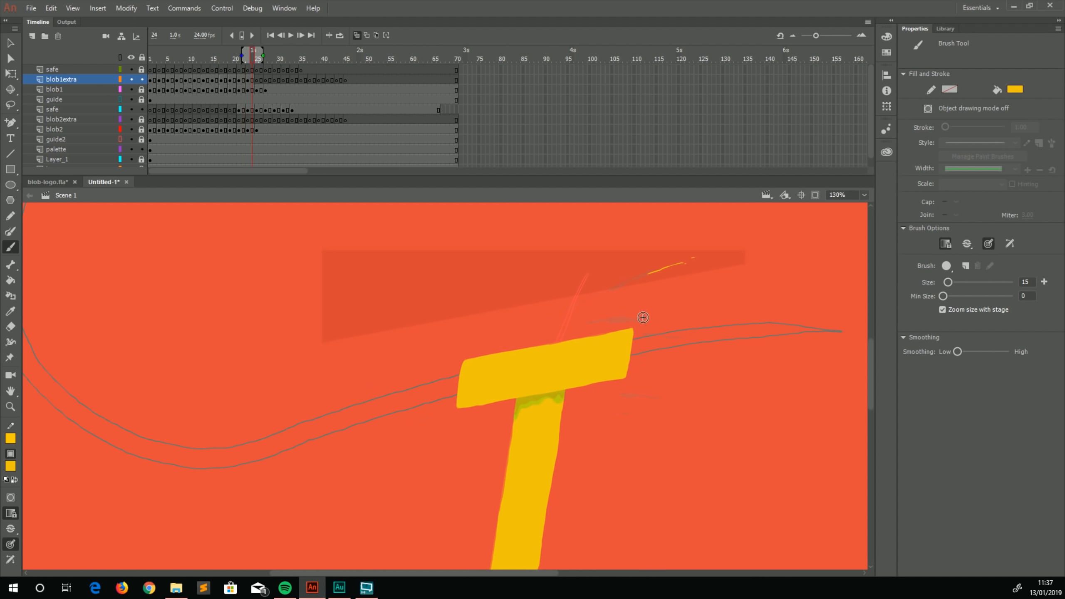
pyautogui.moveTo(640, 318); pyautogui.dragTo(668, 320)
pyautogui.press('.')
pyautogui.press('.')
pyautogui.moveTo(690, 257); pyautogui.dragTo(713, 254)
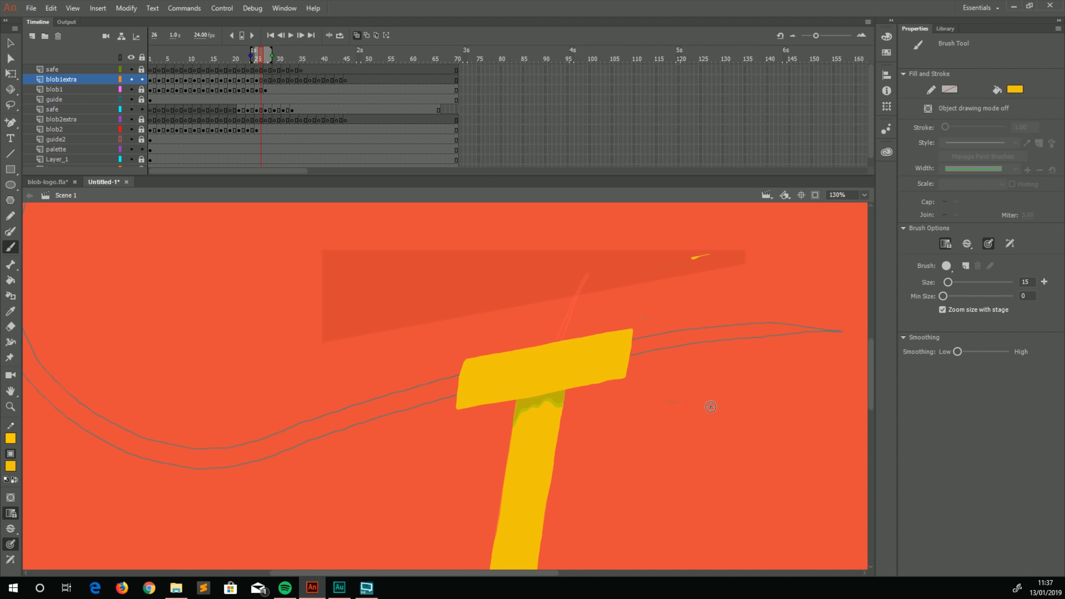
pyautogui.moveTo(699, 428); pyautogui.dragTo(703, 431)
# Play the animation from the beginning twice to review the first blob's liquid details, and return to frame 1
pyautogui.click(152, 69)
pyautogui.hotkey('ctrl', '-')
pyautogui.hotkey('ctrl', '-')
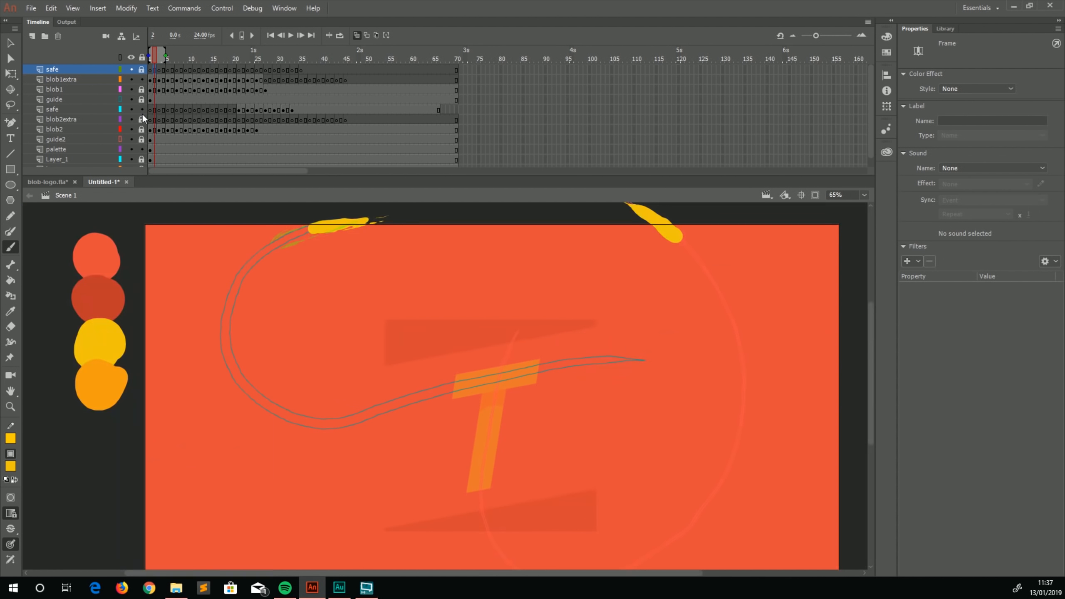
pyautogui.press('Return')
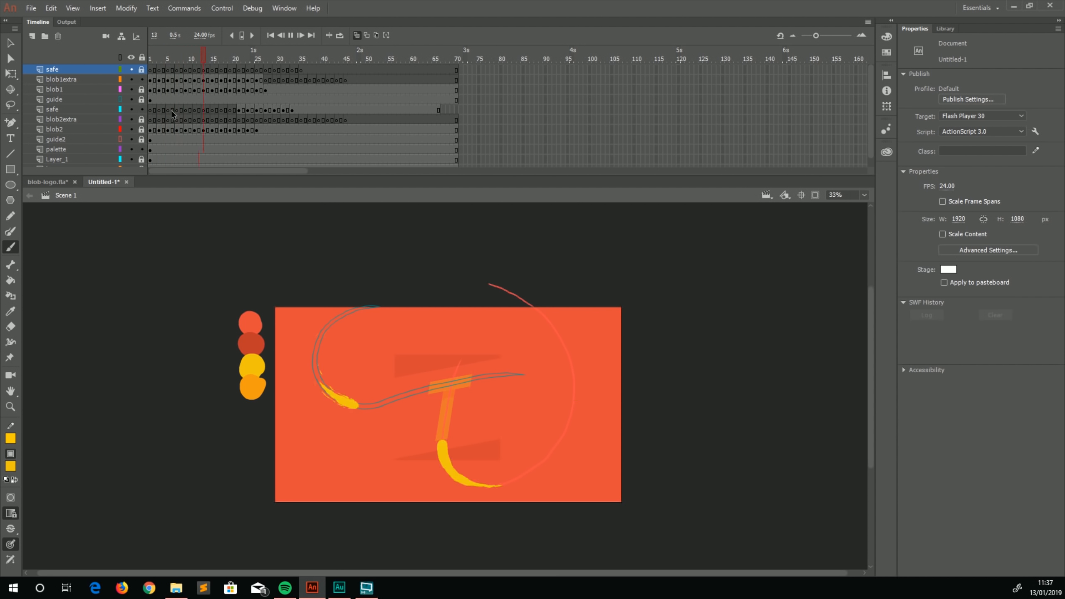
pyautogui.click(154, 80)
pyautogui.press('Return')
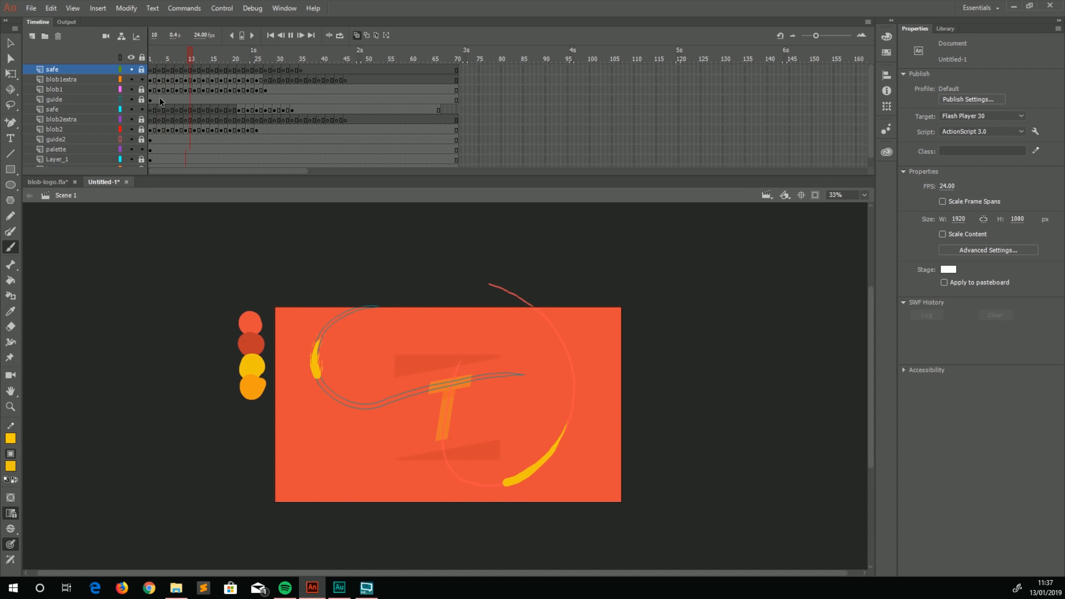
pyautogui.click(150, 69)
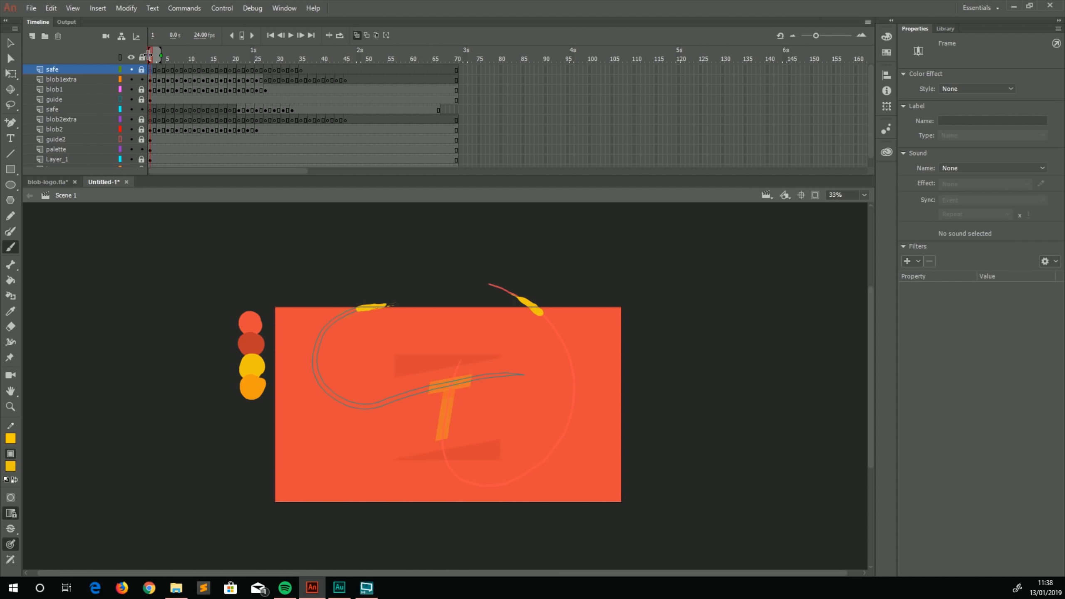
# At frame 1 of blob2extra, paint short liquid streaks along both sides of the second blob near the stage's top edge
pyautogui.click(71, 117)
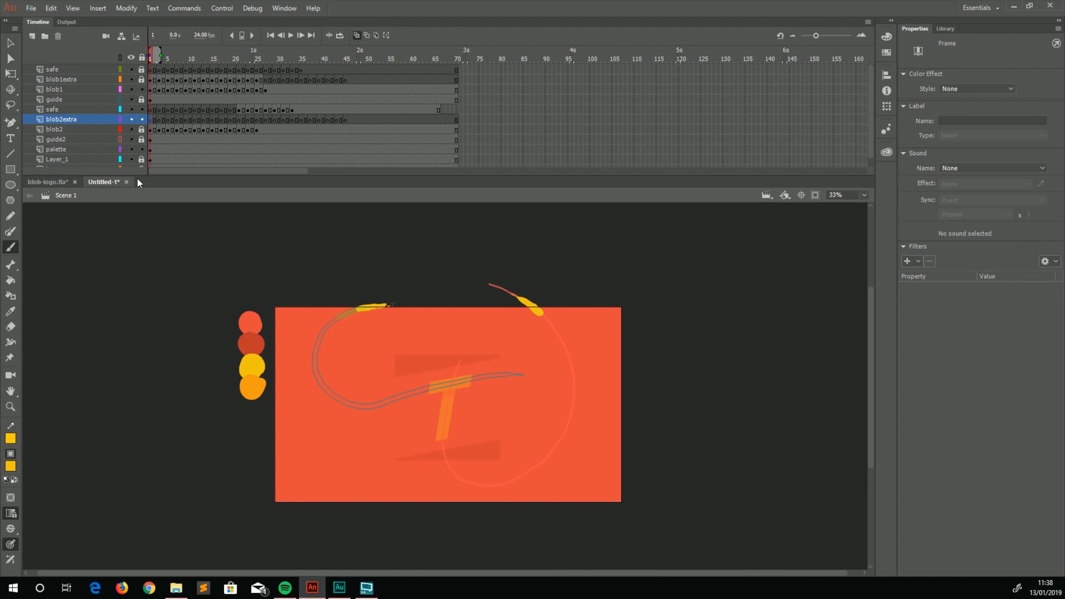
pyautogui.hotkey('ctrl', '=')
pyautogui.hotkey('ctrl', '=')
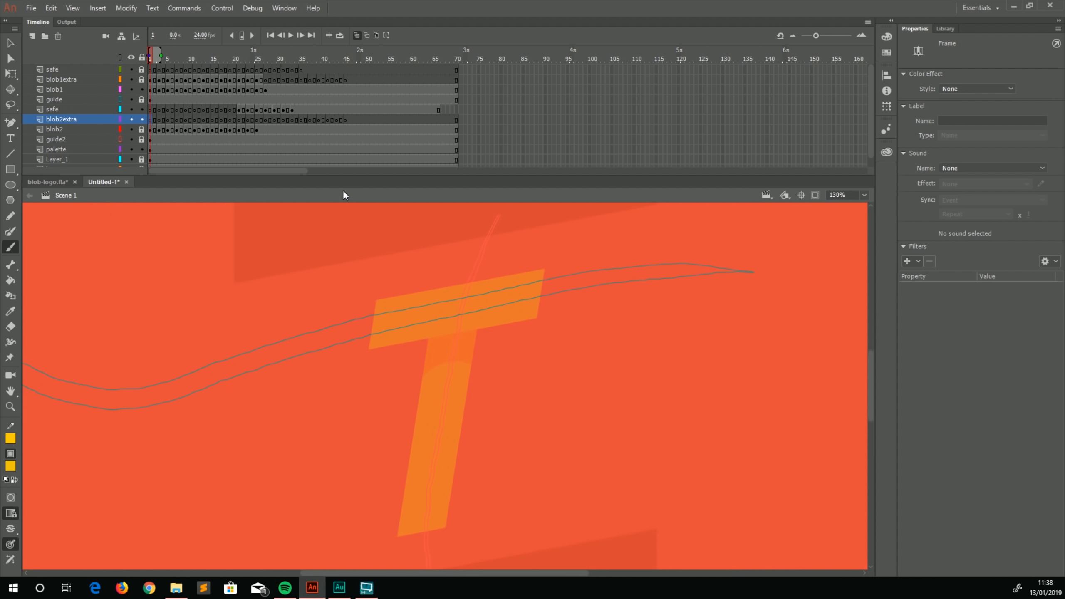
pyautogui.press('space')
pyautogui.moveTo(329, 386); pyautogui.dragTo(310, 328)
pyautogui.moveTo(455, 240)
pyautogui.mouseDown()
pyautogui.moveTo(301, 377)
pyautogui.moveTo(314, 407)
pyautogui.moveTo(266, 395)
pyautogui.mouseUp()
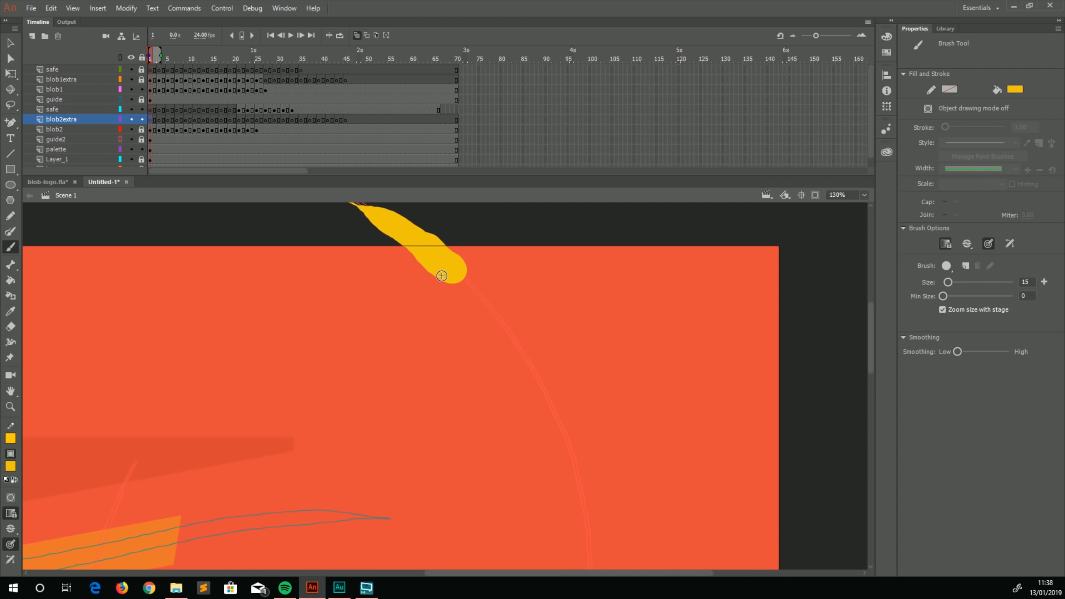
pyautogui.moveTo(434, 277); pyautogui.dragTo(406, 260)
pyautogui.moveTo(399, 254); pyautogui.dragTo(378, 236)
pyautogui.moveTo(420, 267)
pyautogui.mouseDown()
pyautogui.moveTo(403, 254)
pyautogui.moveTo(452, 248)
pyautogui.mouseUp()
pyautogui.moveTo(447, 242); pyautogui.dragTo(425, 219)
# At frame 3 of blob2extra, paint broken streaks along both sides of the blob and trailing behind its tail
pyautogui.press('.')
pyautogui.press('.')
pyautogui.moveTo(543, 378)
pyautogui.mouseDown()
pyautogui.moveTo(495, 279)
pyautogui.moveTo(467, 252)
pyautogui.mouseUp()
pyautogui.moveTo(493, 328); pyautogui.dragTo(408, 243)
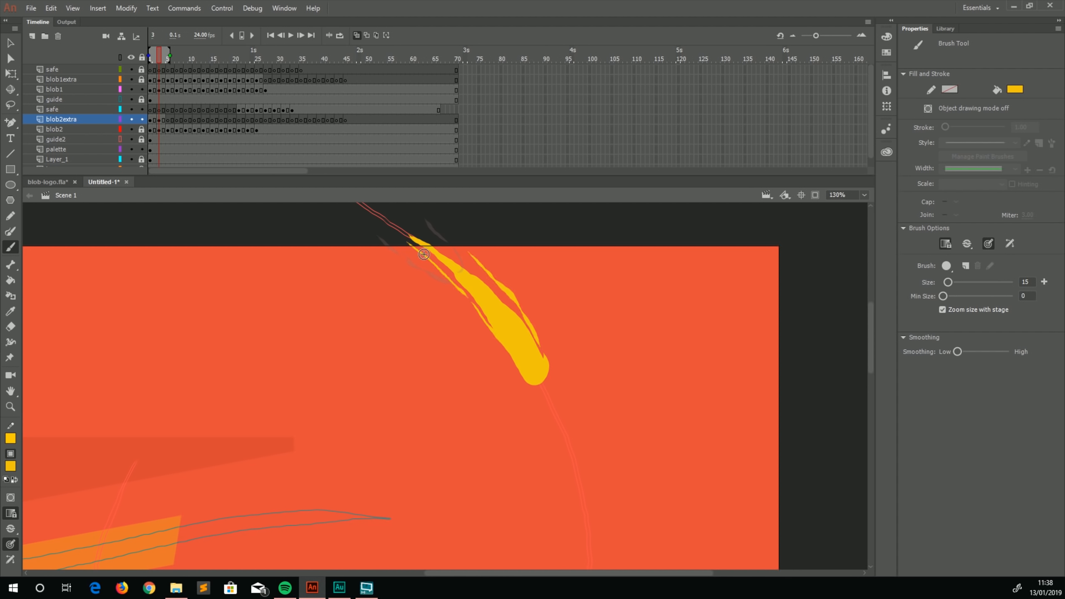
pyautogui.moveTo(522, 376); pyautogui.dragTo(499, 354)
pyautogui.moveTo(495, 351); pyautogui.dragTo(434, 286)
pyautogui.moveTo(550, 382); pyautogui.dragTo(552, 364)
pyautogui.moveTo(550, 347); pyautogui.dragTo(536, 315)
# At frame 5 of blob2extra, paint long thin streaks and small droplets along both sides of the stretched blob
pyautogui.press('.')
pyautogui.press('.')
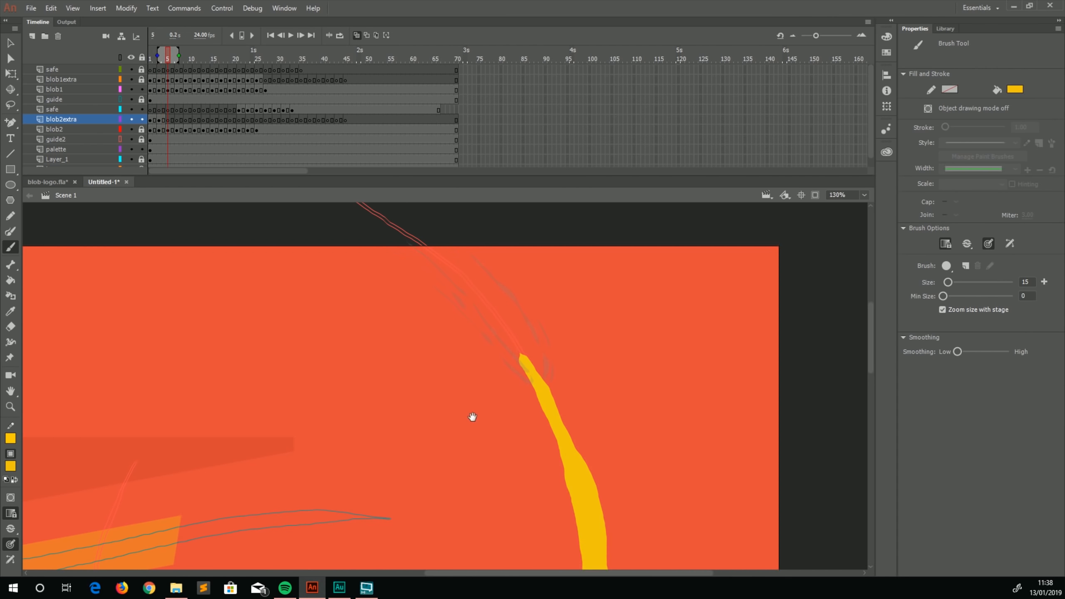
pyautogui.moveTo(585, 506); pyautogui.dragTo(563, 410)
pyautogui.moveTo(578, 527)
pyautogui.mouseDown()
pyautogui.moveTo(587, 409)
pyautogui.moveTo(532, 268)
pyautogui.moveTo(495, 217)
pyautogui.moveTo(500, 292)
pyautogui.moveTo(545, 431)
pyautogui.moveTo(549, 525)
pyautogui.moveTo(560, 532)
pyautogui.mouseUp()
pyautogui.moveTo(455, 278); pyautogui.dragTo(444, 351)
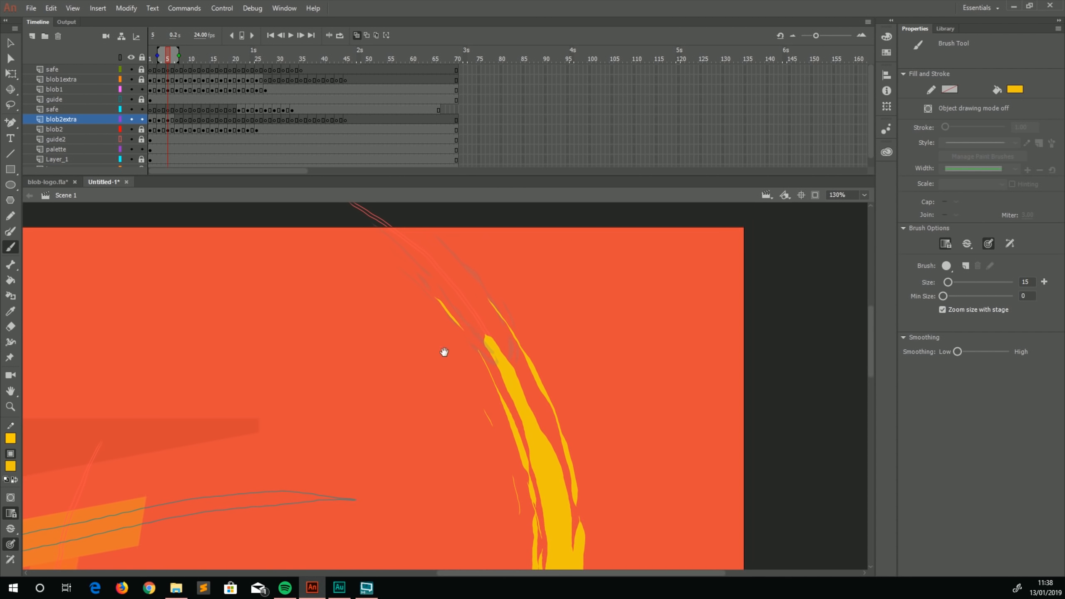
# At frame 7 of blob2extra, paint fading streaks behind the tail and liquid streaks along the blob's curved body
pyautogui.press('.')
pyautogui.press('.')
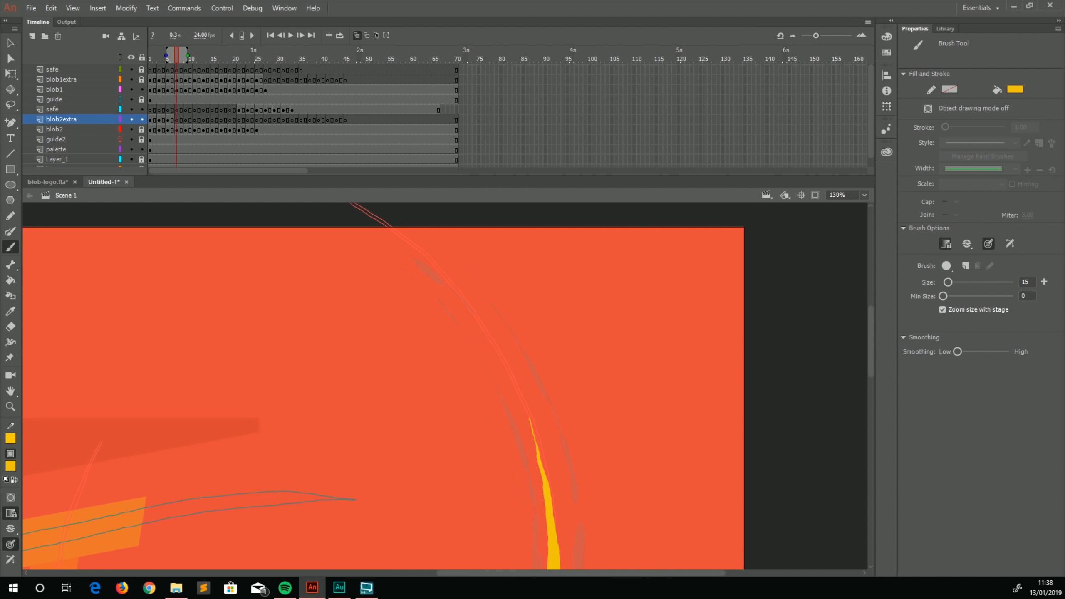
pyautogui.moveTo(427, 262); pyautogui.dragTo(411, 247)
pyautogui.moveTo(526, 499); pyautogui.dragTo(503, 369)
pyautogui.moveTo(523, 267)
pyautogui.mouseDown()
pyautogui.moveTo(552, 429)
pyautogui.moveTo(505, 345)
pyautogui.mouseUp()
pyautogui.moveTo(455, 487); pyautogui.dragTo(476, 342)
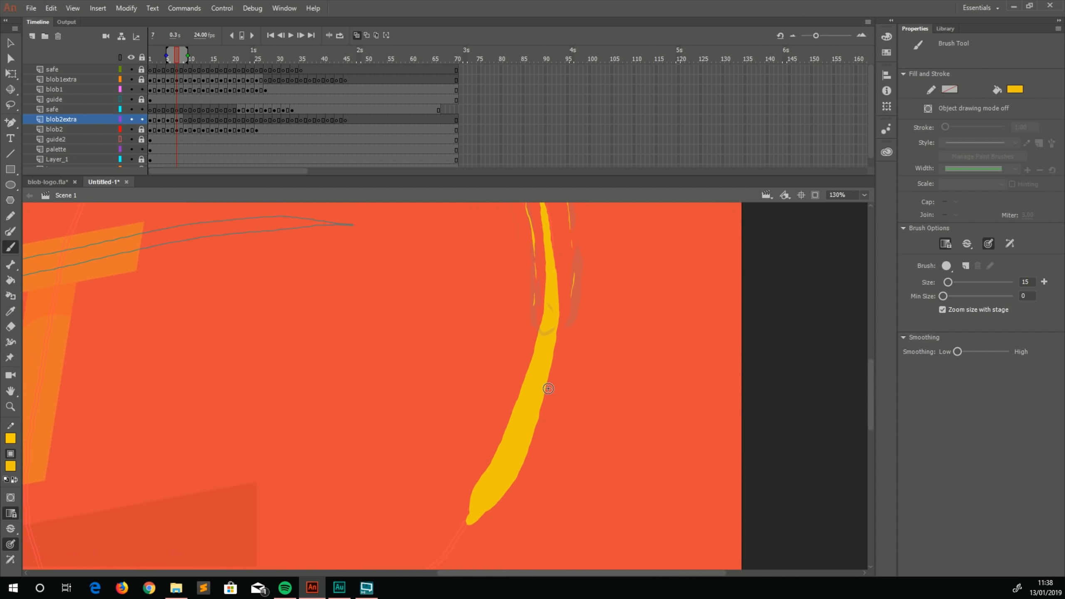
pyautogui.moveTo(551, 373)
pyautogui.mouseDown()
pyautogui.moveTo(548, 411)
pyautogui.moveTo(492, 508)
pyautogui.moveTo(474, 482)
pyautogui.moveTo(492, 455)
pyautogui.mouseUp()
pyautogui.moveTo(498, 446); pyautogui.dragTo(525, 335)
pyautogui.moveTo(497, 427); pyautogui.dragTo(507, 399)
pyautogui.moveTo(510, 389); pyautogui.dragTo(521, 344)
# At frame 9 of blob2extra, paint ragged streaks along both edges of the blob as it sweeps toward the lower curve
pyautogui.press('.')
pyautogui.press('.')
pyautogui.moveTo(311, 477); pyautogui.dragTo(406, 292)
pyautogui.moveTo(426, 436)
pyautogui.mouseDown()
pyautogui.moveTo(503, 382)
pyautogui.moveTo(549, 327)
pyautogui.moveTo(517, 408)
pyautogui.moveTo(383, 487)
pyautogui.mouseUp()
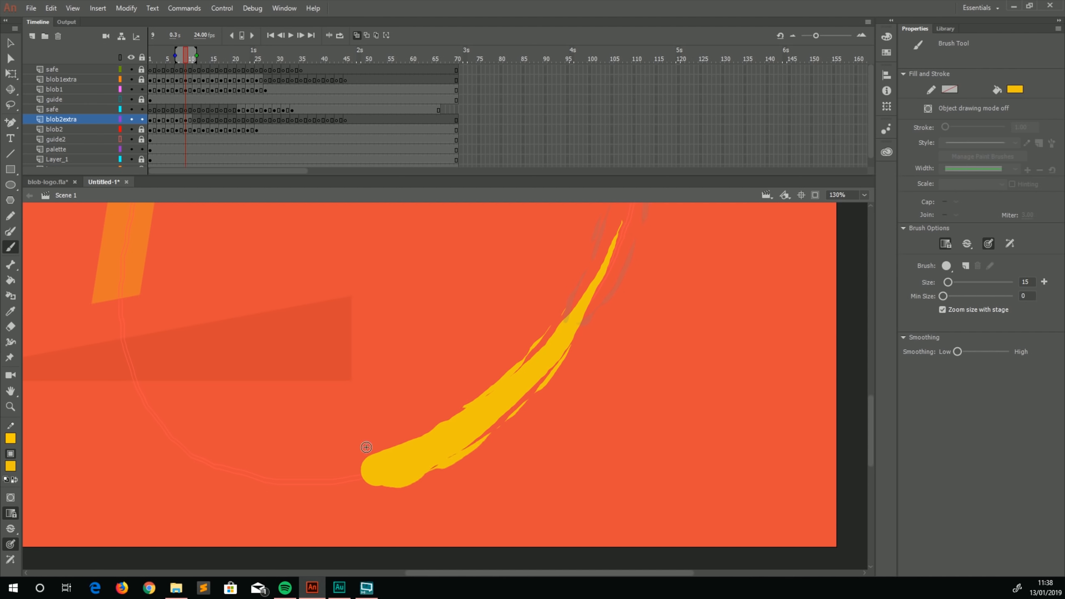
pyautogui.moveTo(364, 453); pyautogui.dragTo(405, 429)
# At frame 11 of blob2extra, paint streaks above and below the blob on the lower curve, comparing with the previous frame
pyautogui.press('.')
pyautogui.press('.')
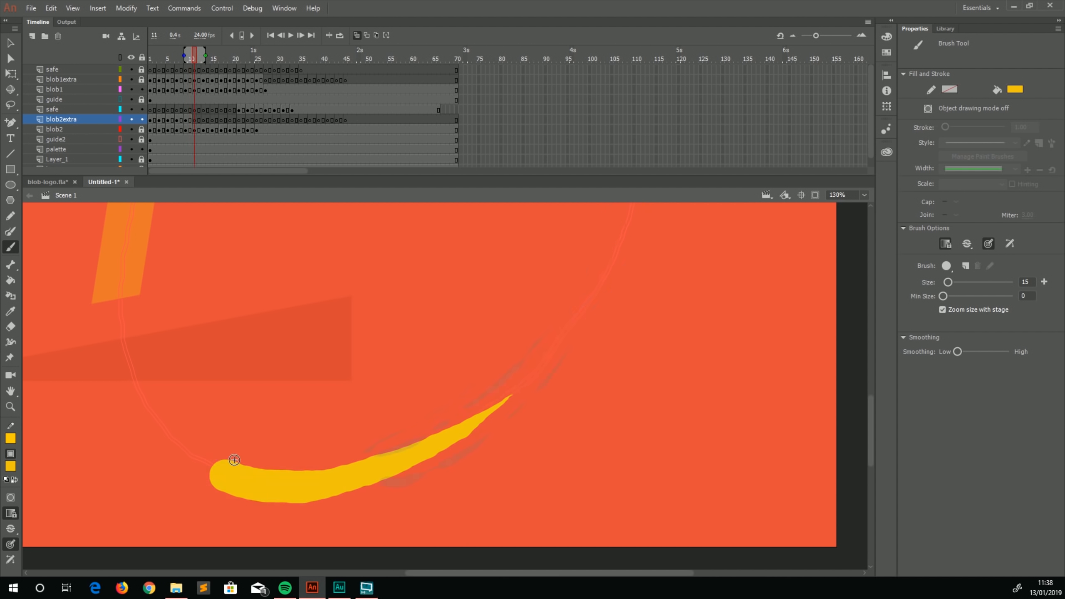
pyautogui.moveTo(227, 471)
pyautogui.mouseDown()
pyautogui.moveTo(258, 457)
pyautogui.moveTo(282, 465)
pyautogui.moveTo(366, 453)
pyautogui.mouseUp()
pyautogui.moveTo(399, 487)
pyautogui.mouseDown()
pyautogui.moveTo(285, 508)
pyautogui.moveTo(213, 479)
pyautogui.mouseUp()
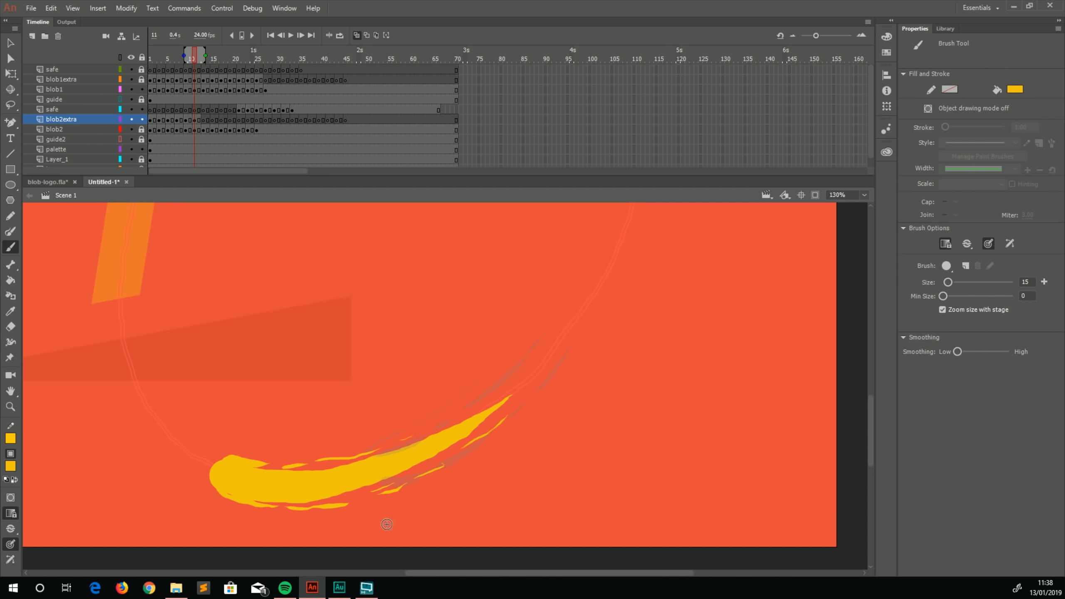
pyautogui.press(',')
pyautogui.press('.')
# At frame 13 of blob2extra, paint streaks along the inner and outer edges of the blob rising toward the T's stem
pyautogui.press('.')
pyautogui.press('.')
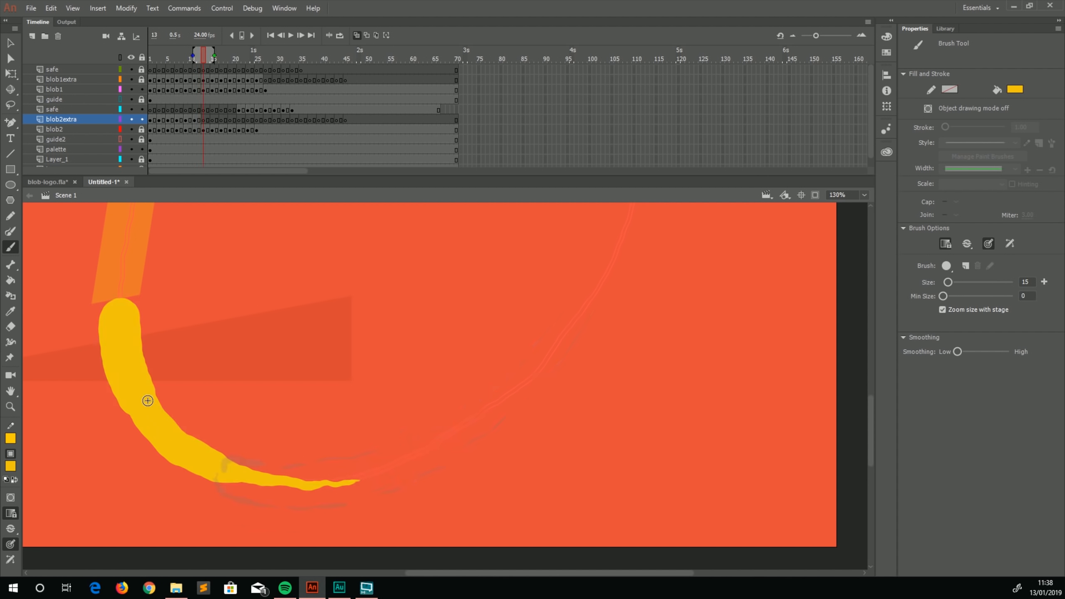
pyautogui.moveTo(146, 362)
pyautogui.mouseDown()
pyautogui.moveTo(198, 434)
pyautogui.moveTo(357, 479)
pyautogui.mouseUp()
pyautogui.moveTo(96, 343); pyautogui.dragTo(93, 360)
pyautogui.moveTo(136, 445)
pyautogui.mouseDown()
pyautogui.moveTo(239, 497)
pyautogui.moveTo(359, 483)
pyautogui.moveTo(451, 425)
pyautogui.mouseUp()
pyautogui.moveTo(127, 309); pyautogui.dragTo(161, 356)
pyautogui.moveTo(145, 314)
pyautogui.mouseDown()
pyautogui.moveTo(104, 319)
pyautogui.moveTo(109, 378)
pyautogui.moveTo(245, 421)
pyautogui.moveTo(345, 381)
pyautogui.moveTo(287, 406)
pyautogui.moveTo(351, 436)
pyautogui.mouseUp()
# At frame 15 of blob2extra, paint small trailing droplets on both sides of the blob's tapering tail
pyautogui.press('.')
pyautogui.press('.')
pyautogui.click(326, 418)
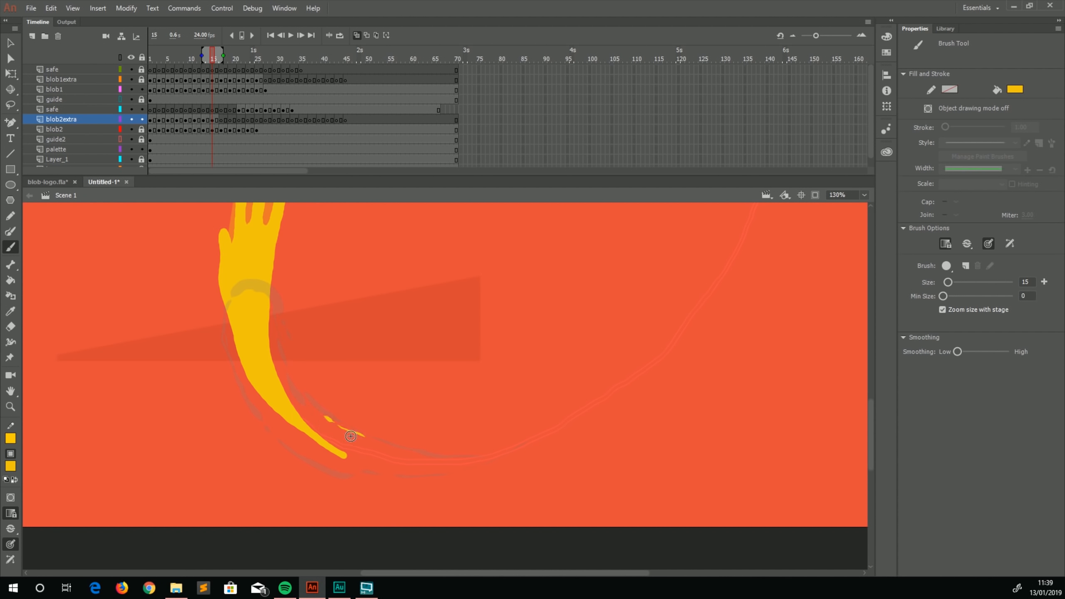
pyautogui.moveTo(243, 386); pyautogui.dragTo(254, 414)
pyautogui.moveTo(265, 422); pyautogui.dragTo(307, 456)
# At frame 15 of blob2extra, paint splash streaks and droplets bursting upward from the blob's splayed fingers
pyautogui.moveTo(295, 268)
pyautogui.mouseDown()
pyautogui.moveTo(301, 362)
pyautogui.moveTo(341, 230)
pyautogui.moveTo(290, 309)
pyautogui.moveTo(300, 275)
pyautogui.mouseUp()
pyautogui.moveTo(310, 260); pyautogui.dragTo(314, 244)
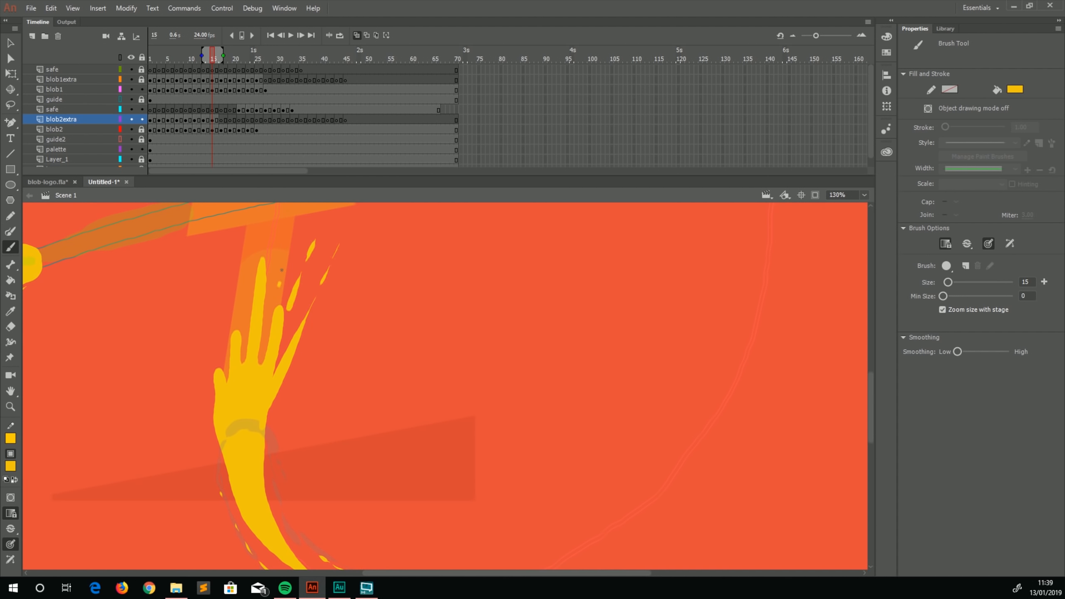
pyautogui.moveTo(280, 288); pyautogui.dragTo(285, 251)
pyautogui.moveTo(238, 324); pyautogui.dragTo(237, 266)
pyautogui.moveTo(221, 365); pyautogui.dragTo(204, 267)
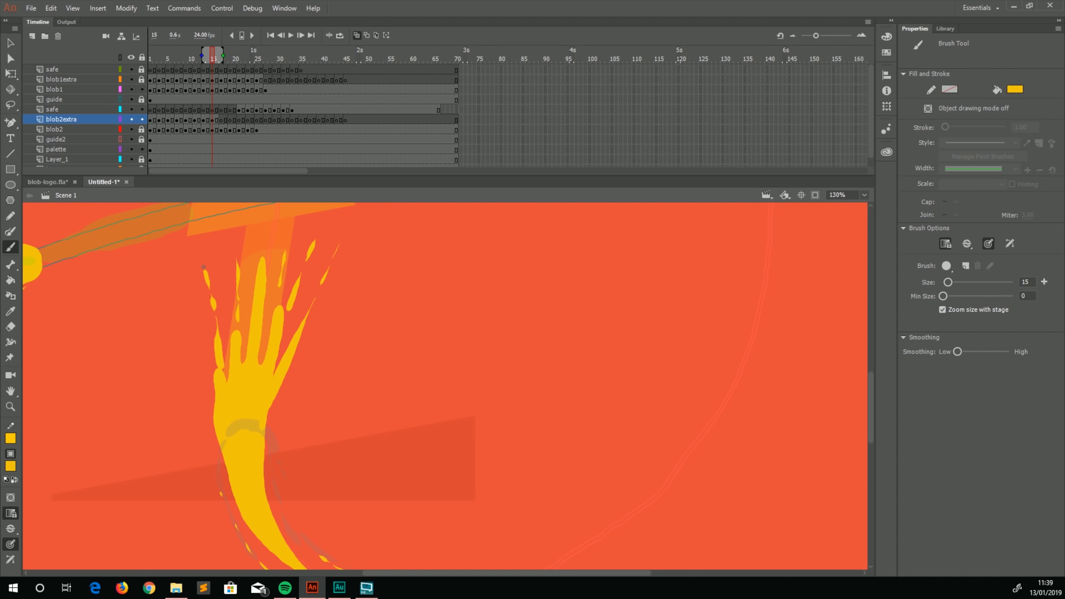
pyautogui.moveTo(210, 405)
pyautogui.mouseDown()
pyautogui.moveTo(201, 335)
pyautogui.moveTo(222, 304)
pyautogui.mouseUp()
# At frame 17 of blob2extra, paint splash droplets above and beside the T's stem and trailing droplets below its split tail
pyautogui.press('.')
pyautogui.press('.')
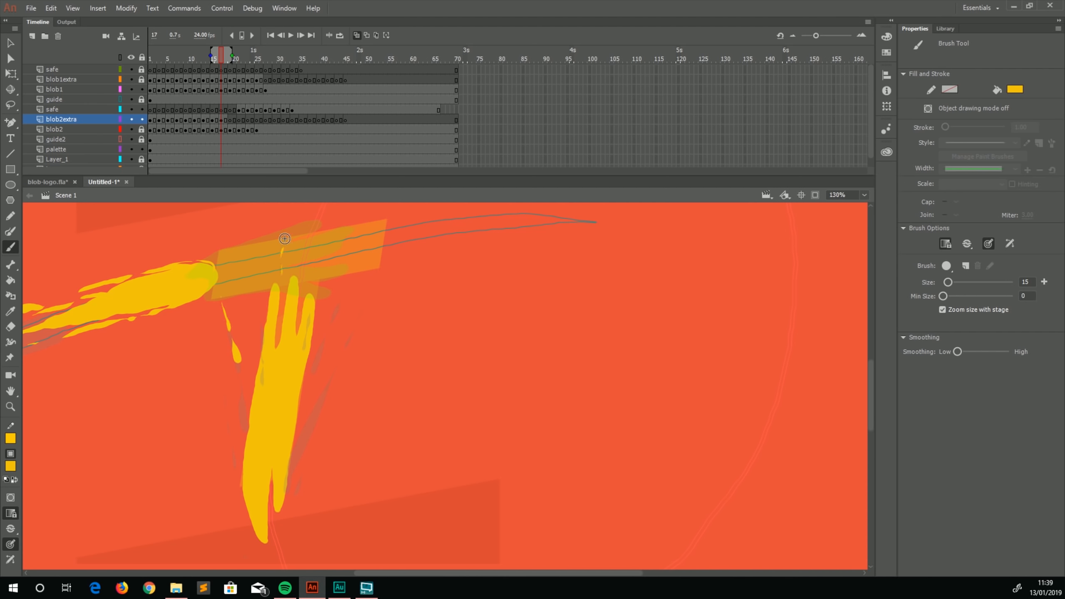
pyautogui.moveTo(321, 311); pyautogui.dragTo(340, 250)
pyautogui.moveTo(345, 333); pyautogui.dragTo(312, 421)
pyautogui.moveTo(237, 390); pyautogui.dragTo(236, 432)
pyautogui.scroll(-3, 248, 432)
pyautogui.moveTo(276, 392)
pyautogui.mouseDown()
pyautogui.moveTo(284, 445)
pyautogui.moveTo(312, 472)
pyautogui.mouseUp()
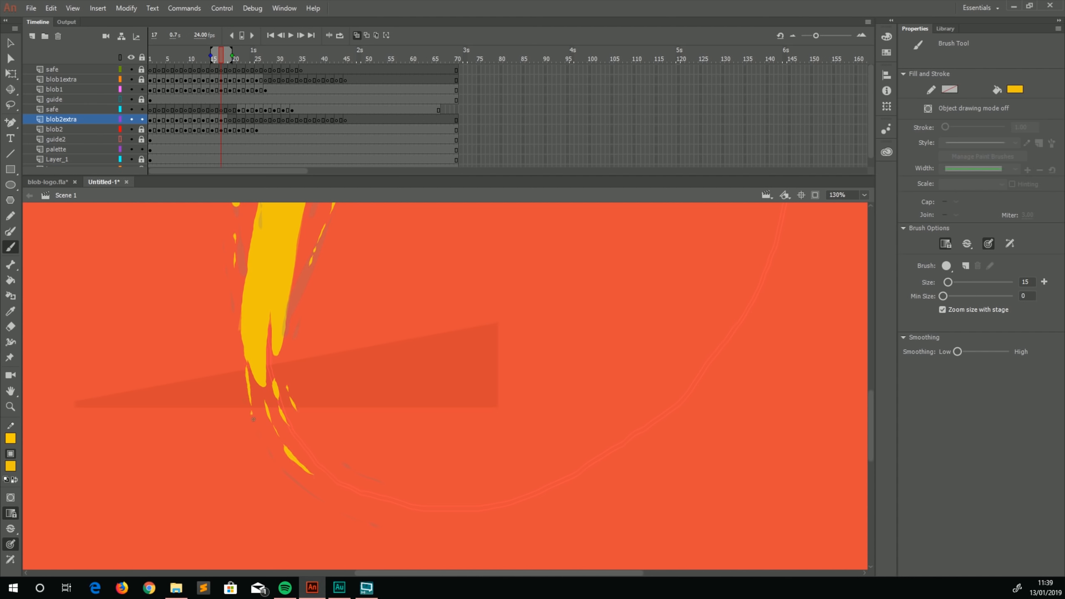
pyautogui.moveTo(217, 306); pyautogui.dragTo(248, 426)
# At frames 19, 21 and 23 of blob2extra, paint the last small flying droplets on both sides of the T's stem
pyautogui.press('.')
pyautogui.press('.')
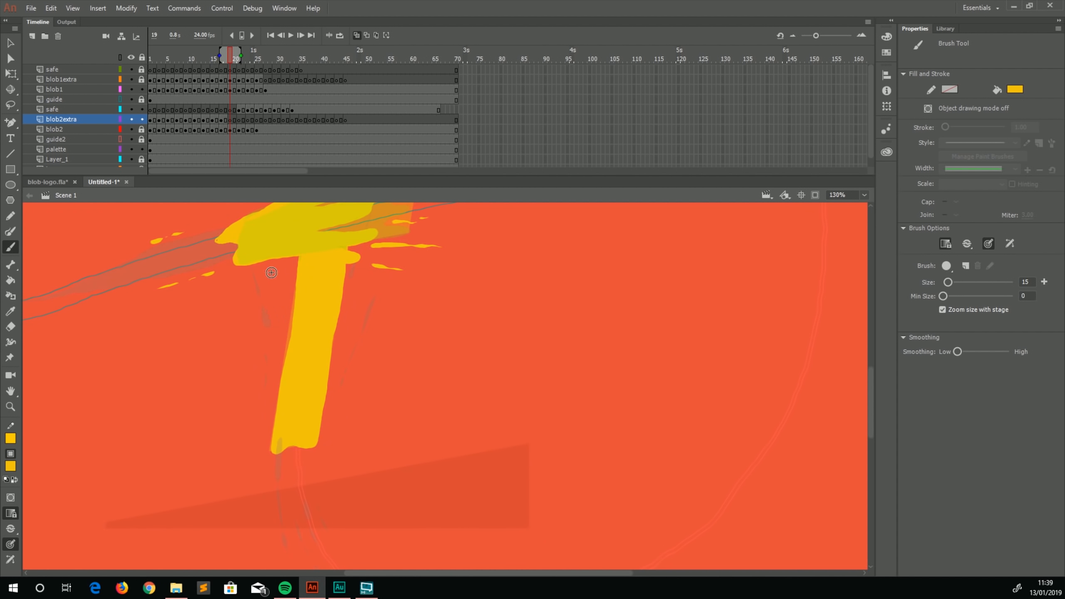
pyautogui.moveTo(262, 284); pyautogui.dragTo(257, 261)
pyautogui.moveTo(373, 295); pyautogui.dragTo(389, 220)
pyautogui.press('.')
pyautogui.press('.')
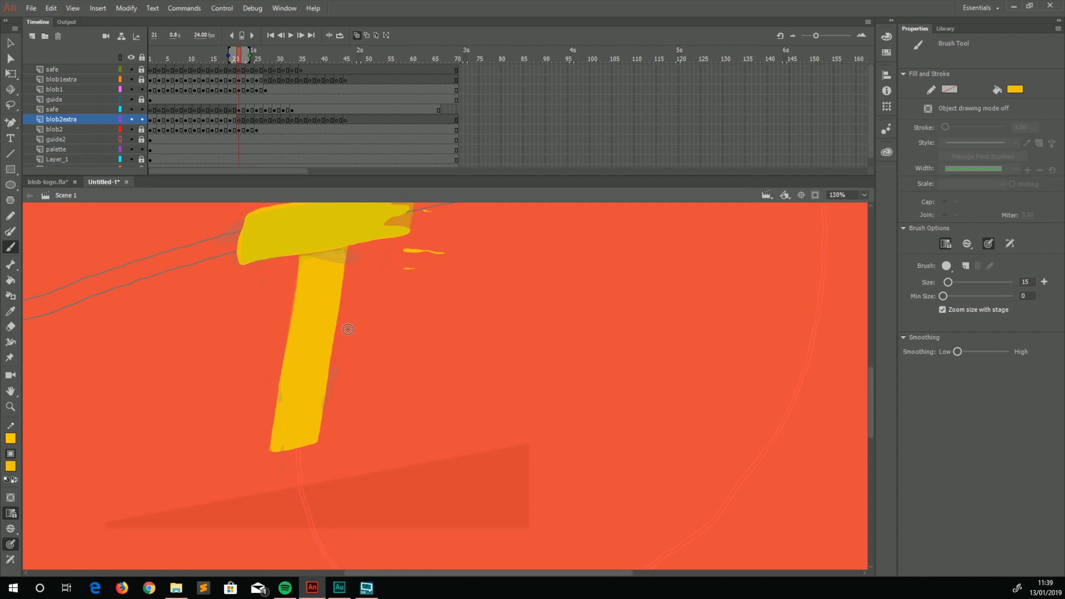
pyautogui.moveTo(342, 332); pyautogui.dragTo(349, 312)
pyautogui.moveTo(281, 320); pyautogui.dragTo(259, 256)
pyautogui.press('.')
pyautogui.press('.')
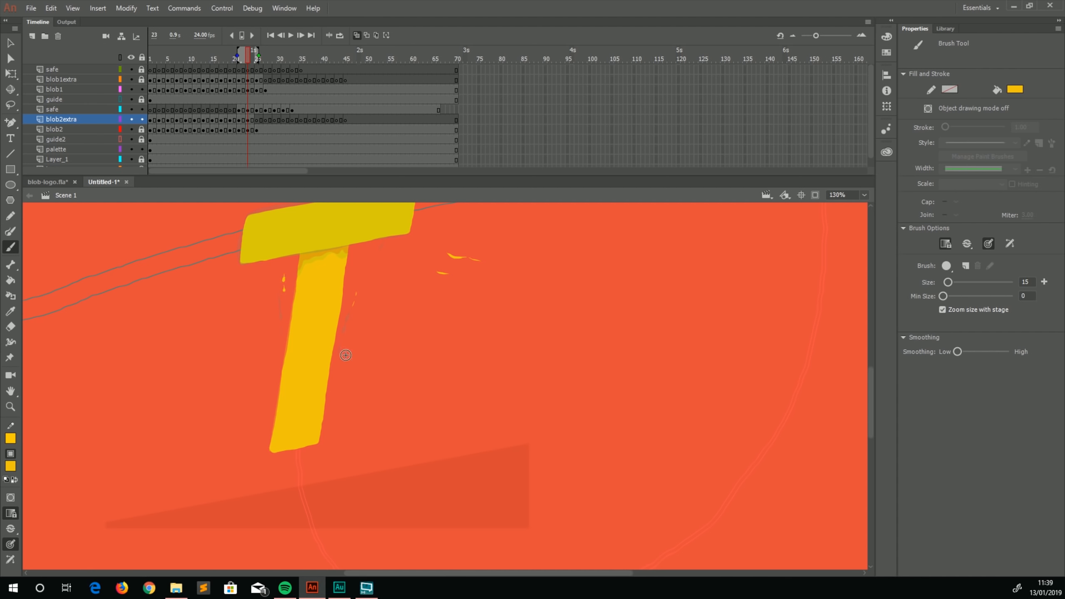
# Play the animation from the beginning to review the second blob's liquid details, and return to frame 1
pyautogui.press('.')
pyautogui.press('.')
pyautogui.press('.')
pyautogui.press('.')
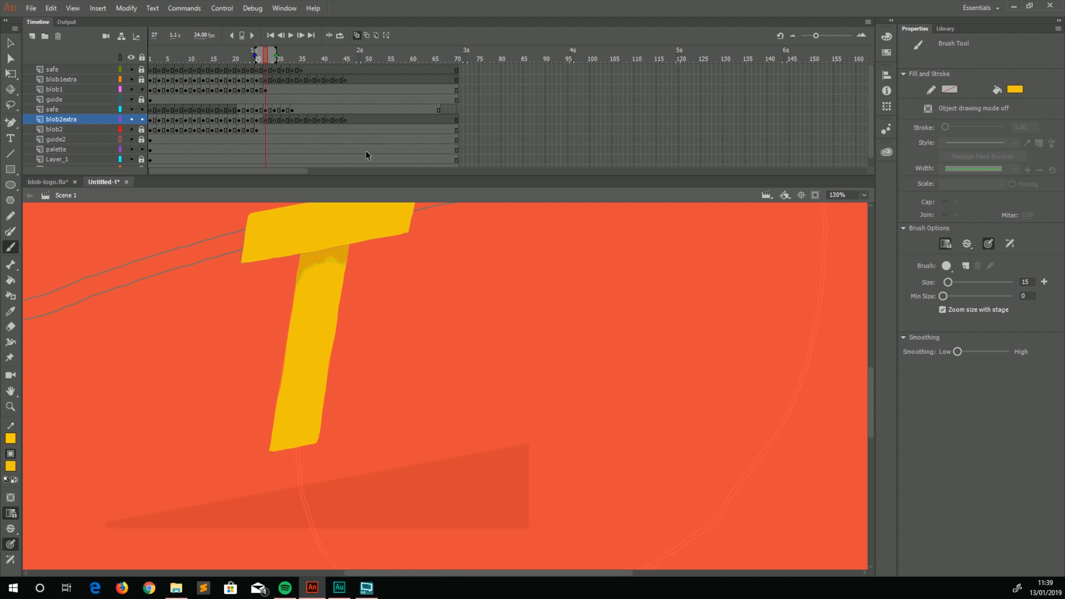
pyautogui.hotkey('ctrl', '-')
pyautogui.hotkey('ctrl', '-')
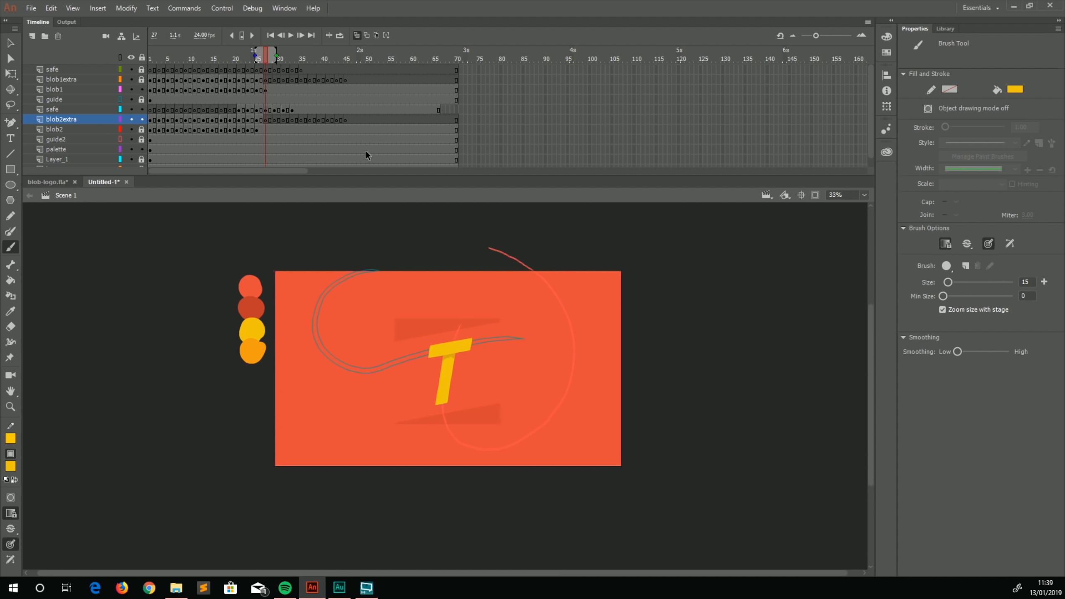
pyautogui.click(153, 69)
pyautogui.press('Return')
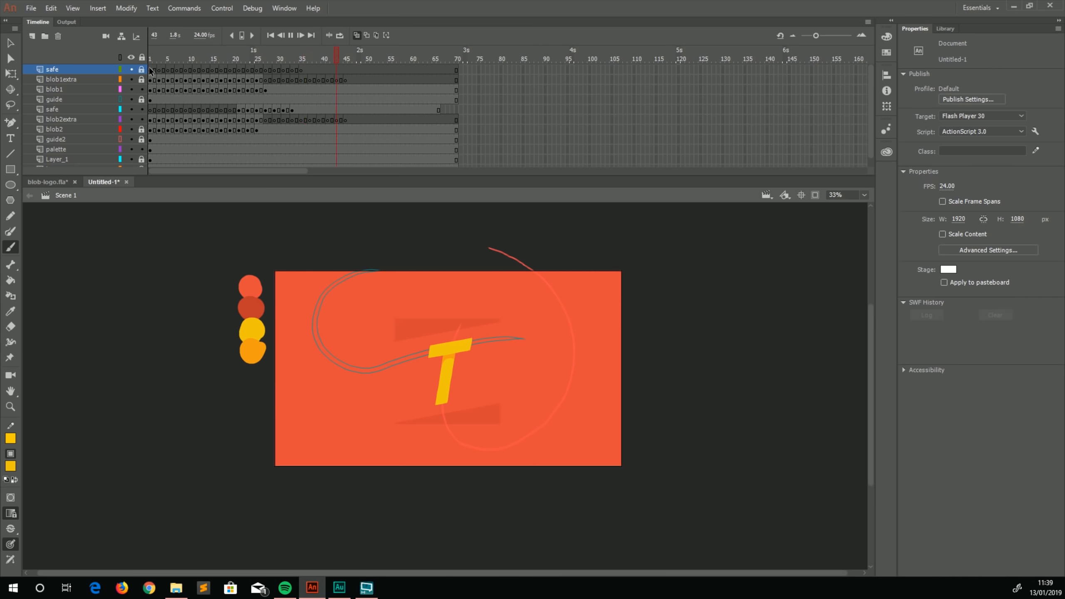
pyautogui.click(151, 69)
pyautogui.press('v')
pyautogui.click(158, 249)
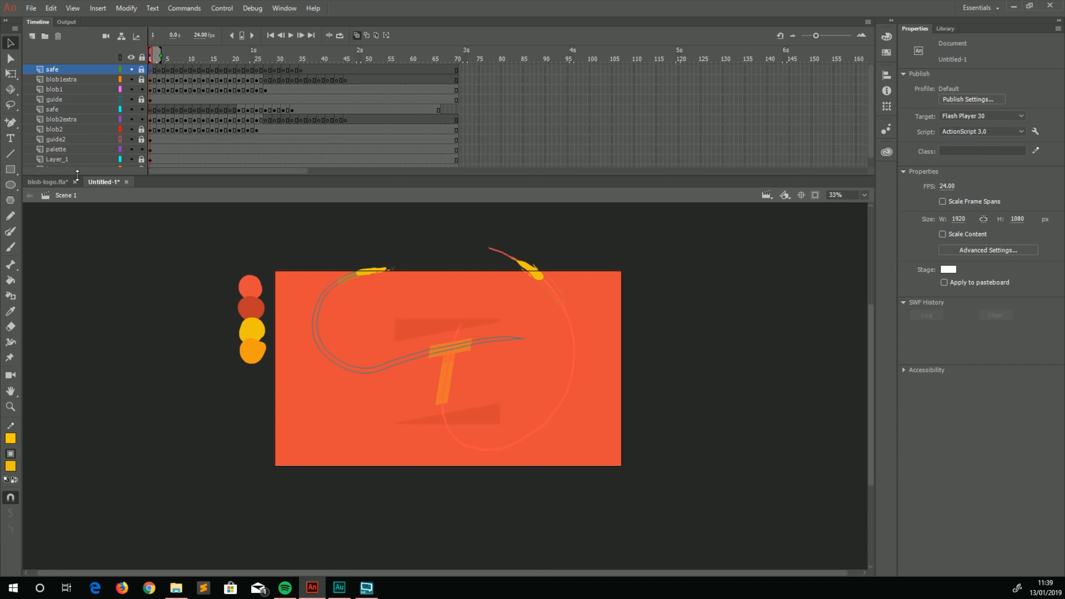
# Add a new layer directly above bg and set the Brush colour to the palette's dark red swatch
pyautogui.moveTo(78, 174); pyautogui.dragTo(76, 209)
pyautogui.click(47, 171)
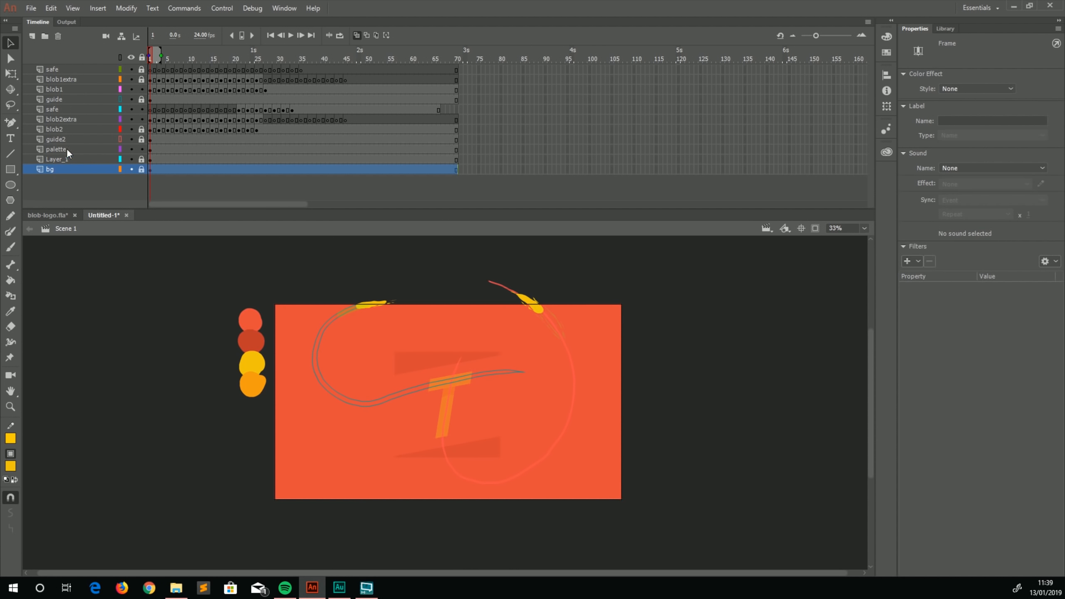
pyautogui.click(33, 36)
pyautogui.press('i')
pyautogui.click(250, 342)
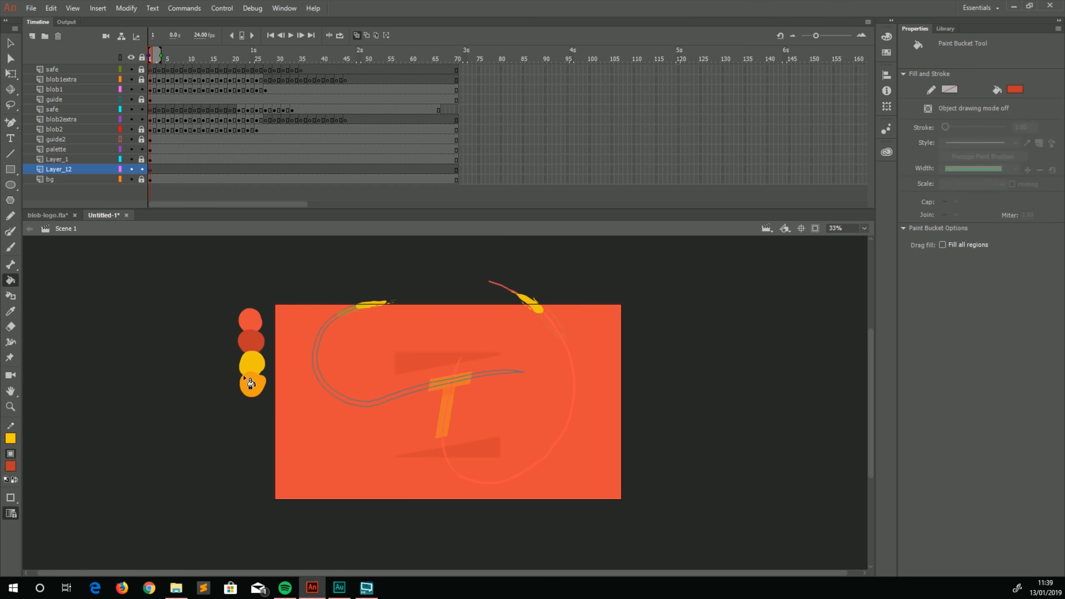
pyautogui.press('b')
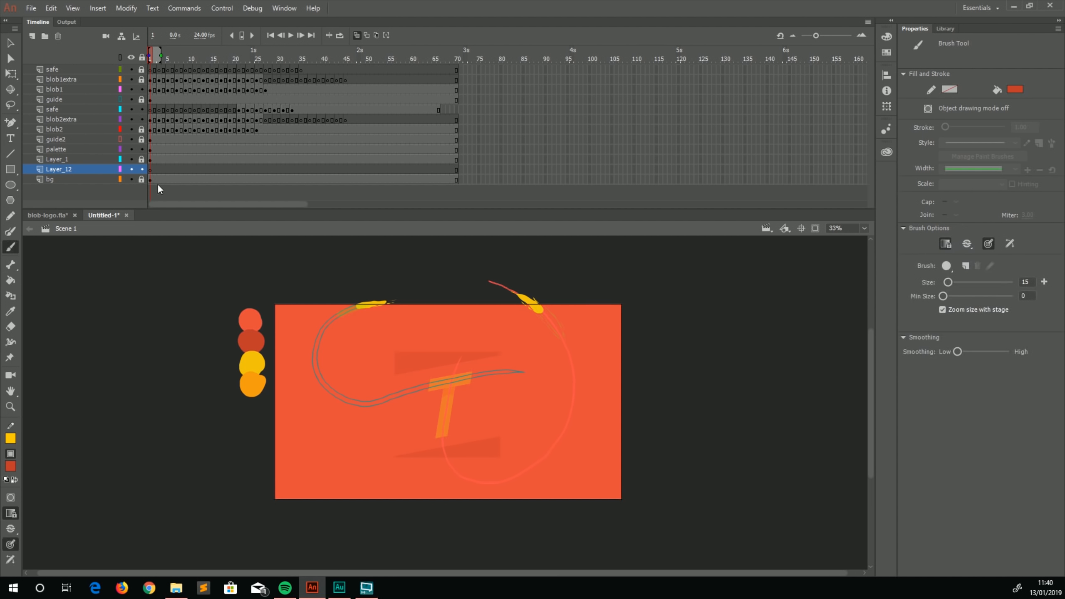
pyautogui.click(154, 169)
pyautogui.click(150, 170)
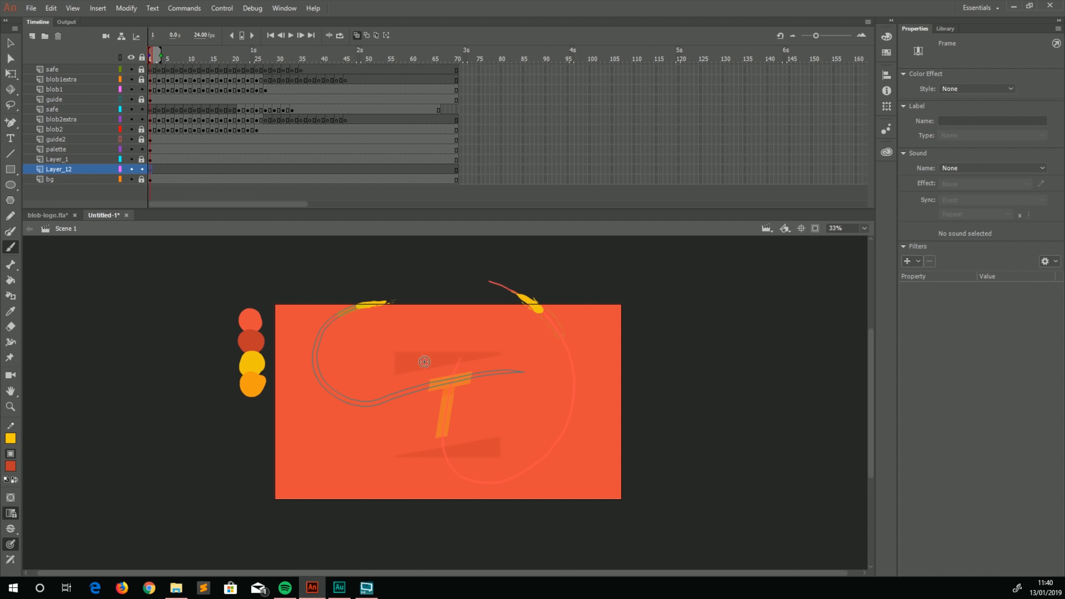
# Stretch the faded logo on Layer_1 until it covers the stage, and tilt it slightly counterclockwise with Free Transform
pyautogui.click(151, 160)
pyautogui.press('q')
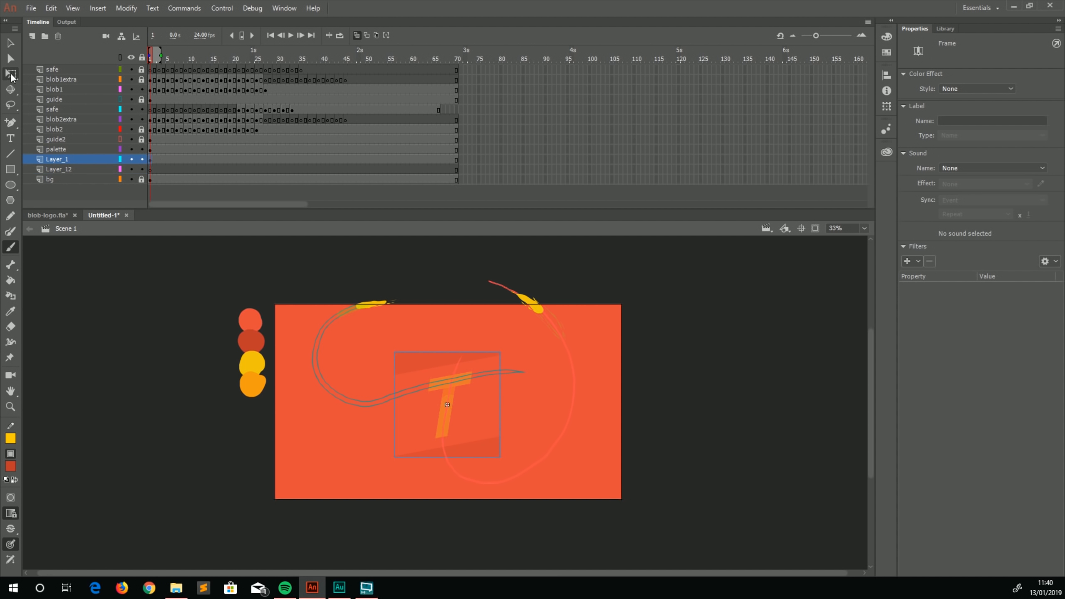
pyautogui.moveTo(392, 350); pyautogui.dragTo(253, 299)
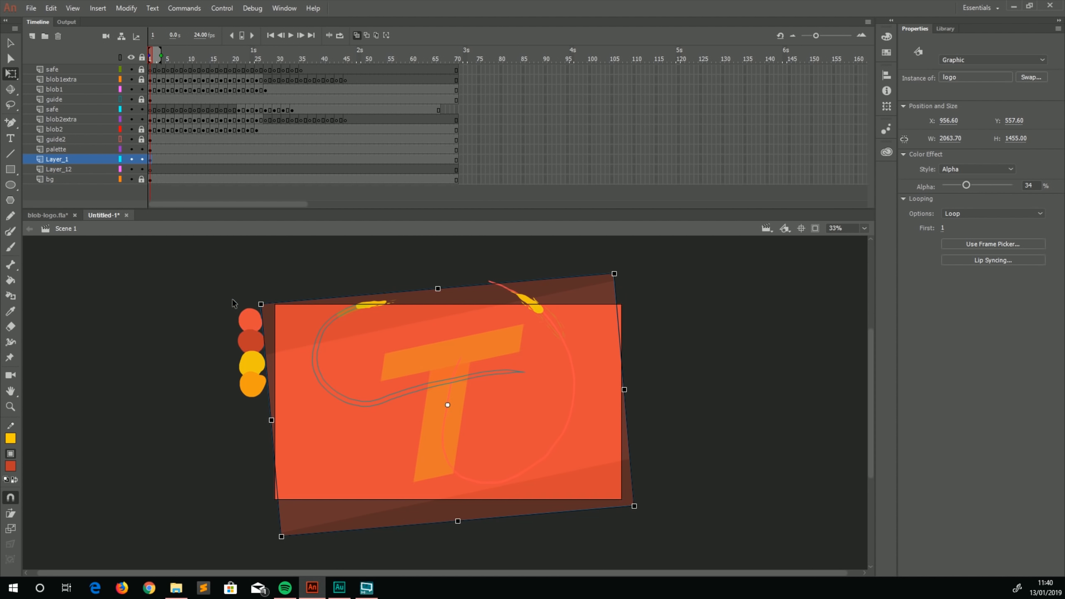
pyautogui.click(233, 303)
# On Layer_12, paint streaky dark red strokes with brush size 69 over the logo's shaded upper-left and lower-right corners
pyautogui.click(151, 169)
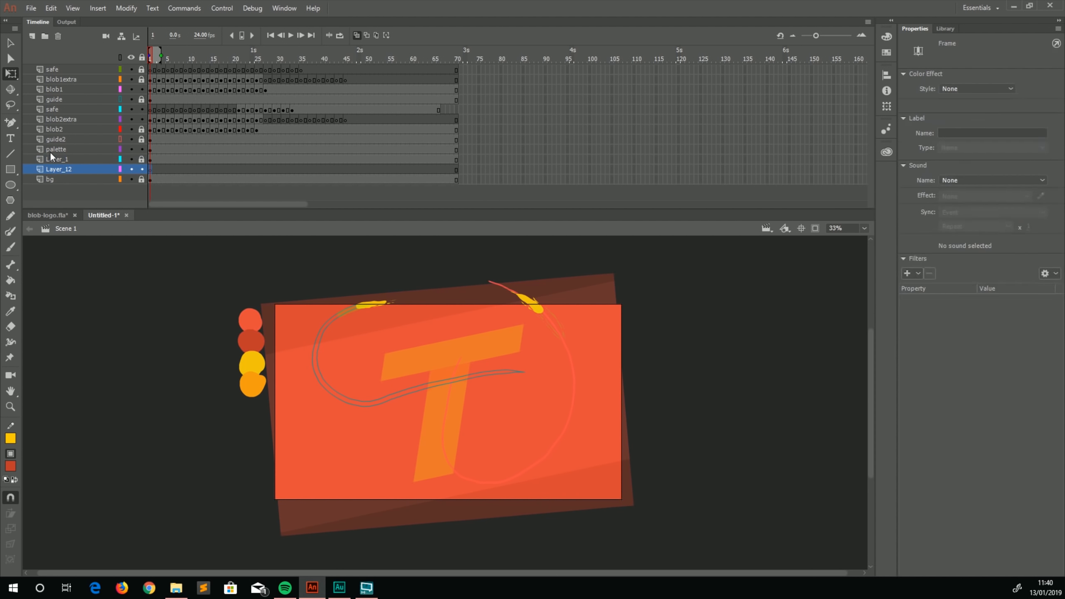
pyautogui.press('b')
pyautogui.moveTo(262, 311); pyautogui.dragTo(328, 297)
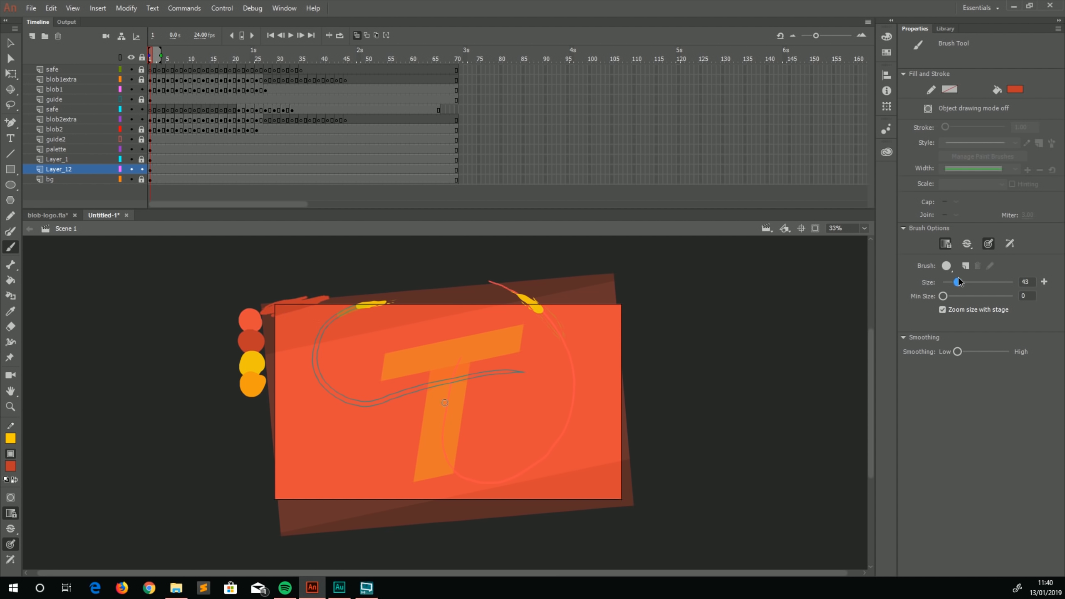
pyautogui.moveTo(961, 282); pyautogui.dragTo(967, 283)
pyautogui.moveTo(265, 317)
pyautogui.mouseDown()
pyautogui.moveTo(352, 296)
pyautogui.moveTo(389, 302)
pyautogui.mouseUp()
pyautogui.moveTo(266, 338)
pyautogui.mouseDown()
pyautogui.moveTo(418, 302)
pyautogui.moveTo(268, 341)
pyautogui.mouseUp()
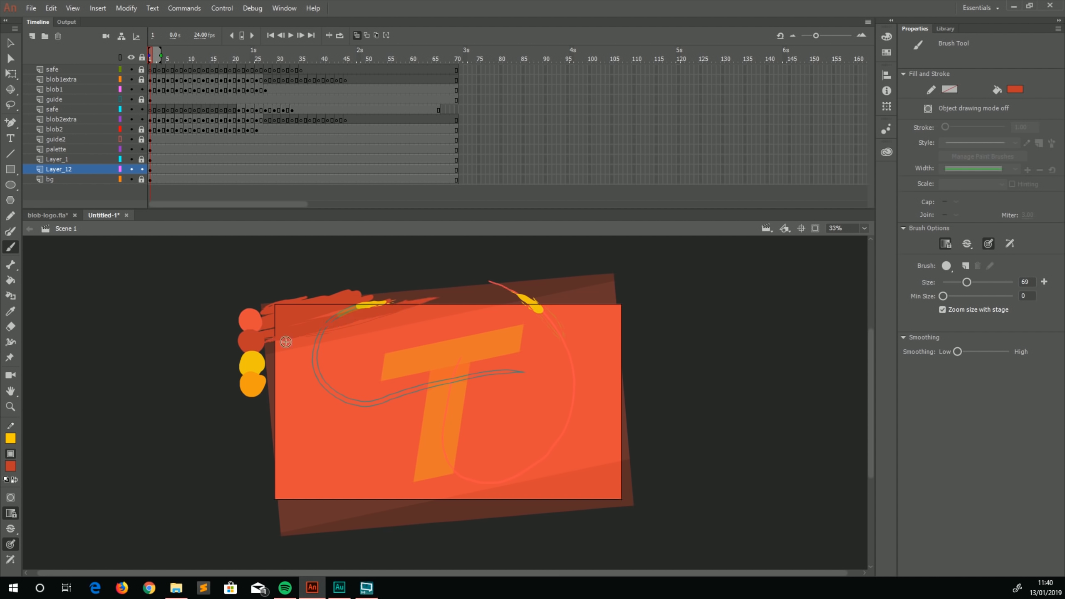
pyautogui.moveTo(348, 330); pyautogui.dragTo(263, 349)
pyautogui.moveTo(415, 322); pyautogui.dragTo(278, 358)
pyautogui.moveTo(352, 342); pyautogui.dragTo(265, 363)
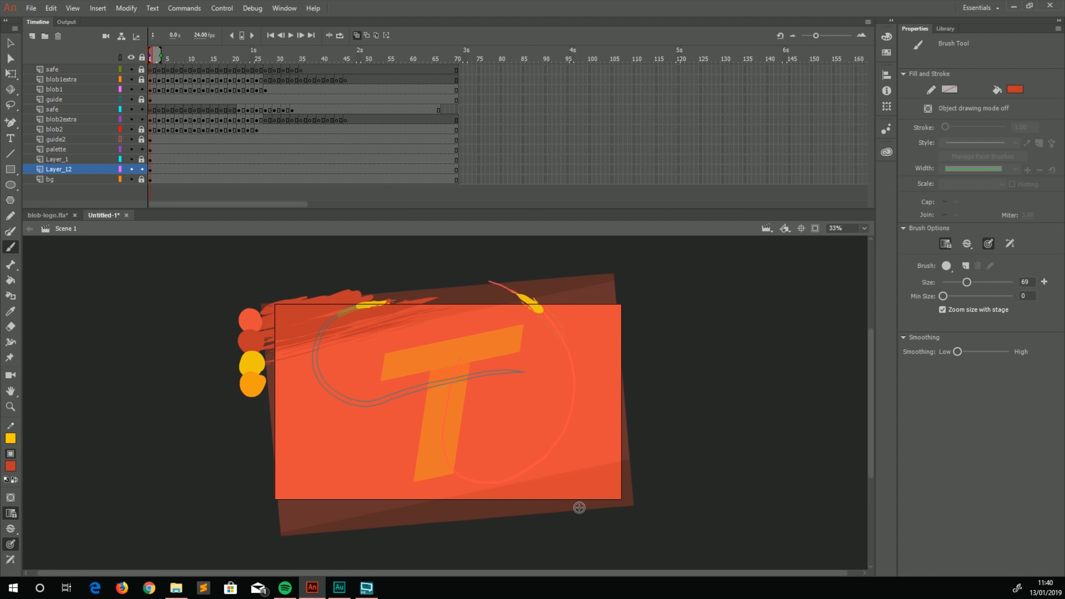
pyautogui.moveTo(578, 507)
pyautogui.mouseDown()
pyautogui.moveTo(628, 478)
pyautogui.moveTo(548, 495)
pyautogui.moveTo(584, 482)
pyautogui.moveTo(520, 484)
pyautogui.moveTo(445, 501)
pyautogui.mouseUp()
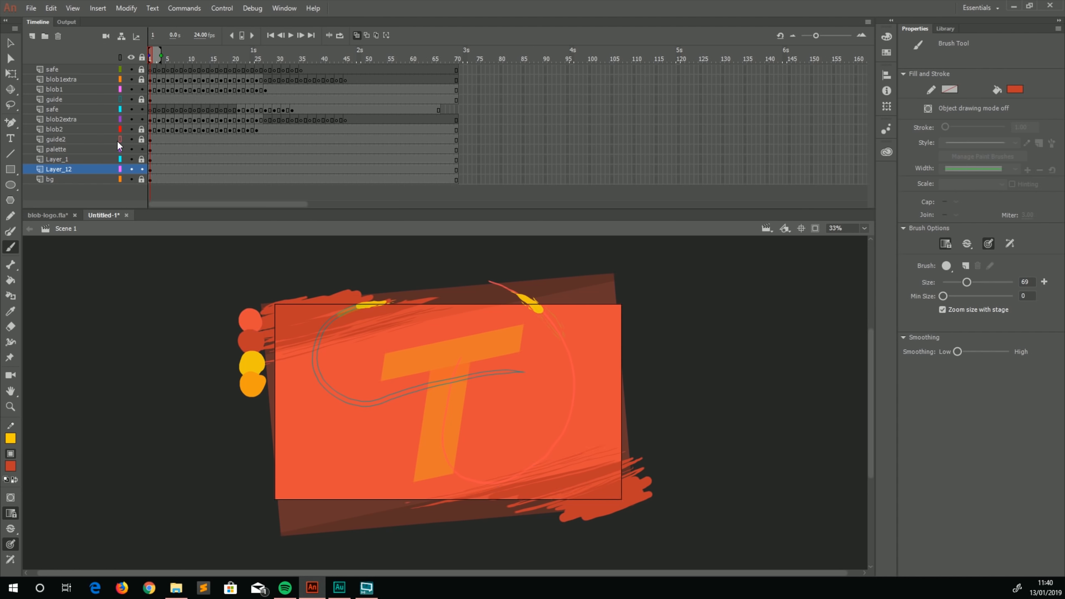
# Hide the logo on Layer_1 and the two motion path layers, guide and guide2
pyautogui.click(131, 159)
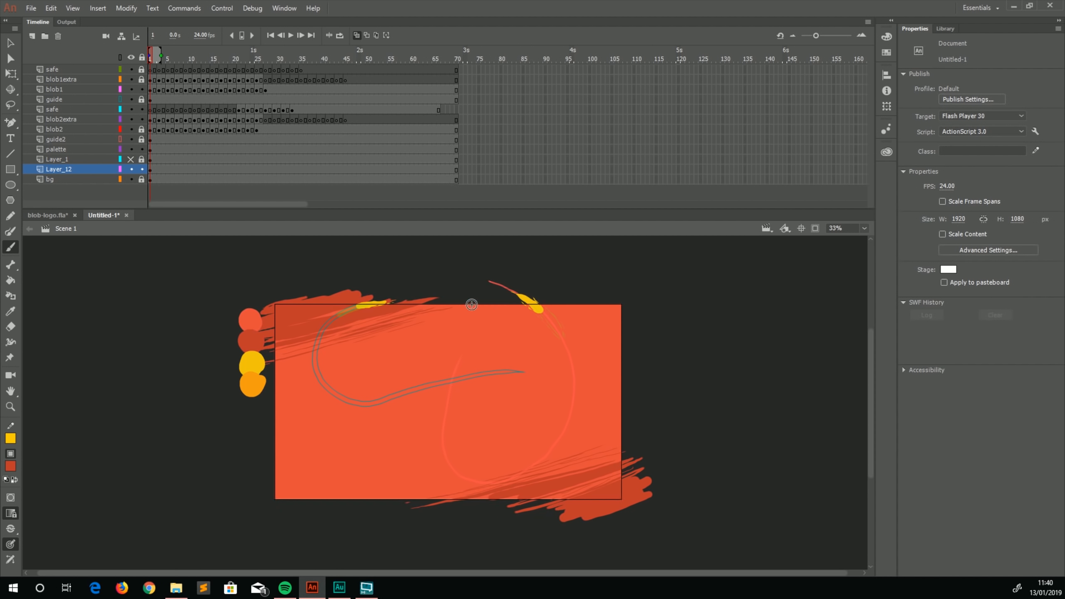
pyautogui.press('b')
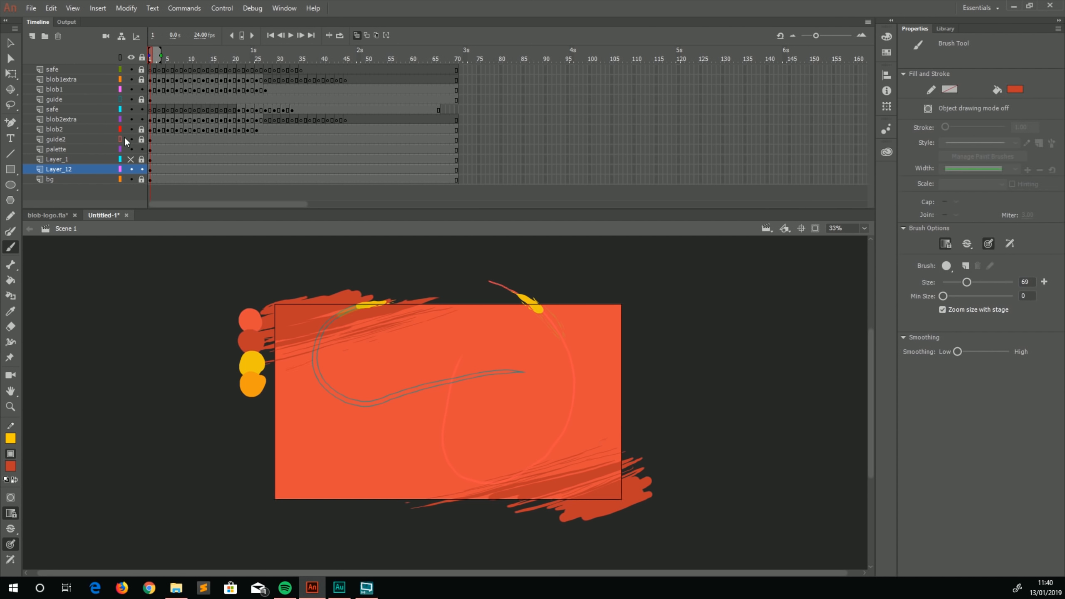
pyautogui.click(130, 99)
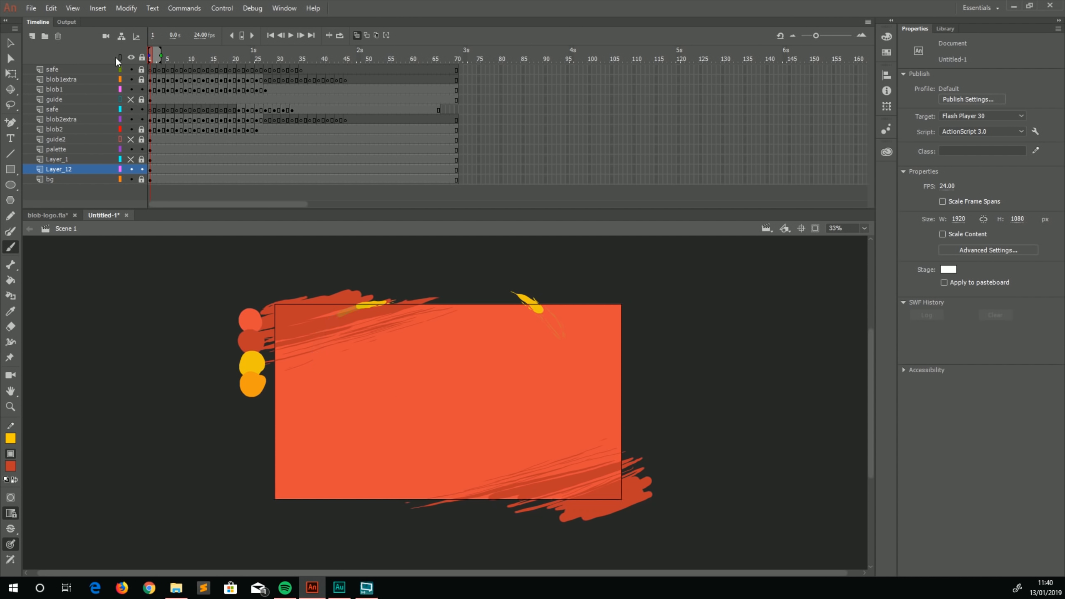
# Play the animation several times to review how both blobs' timing works together, and return to frame 1
pyautogui.press('Return')
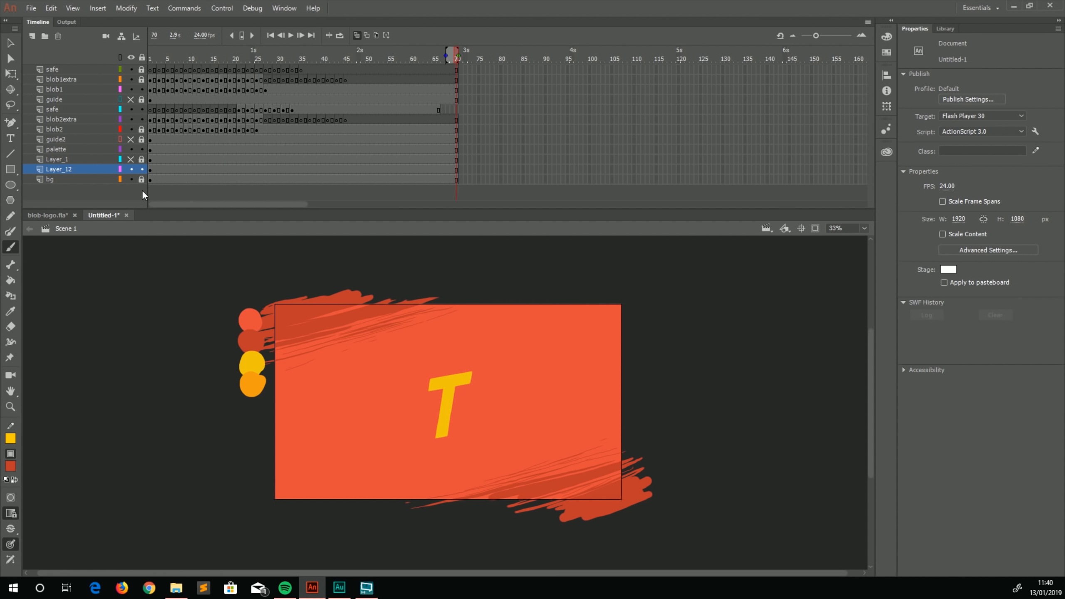
pyautogui.click(458, 109)
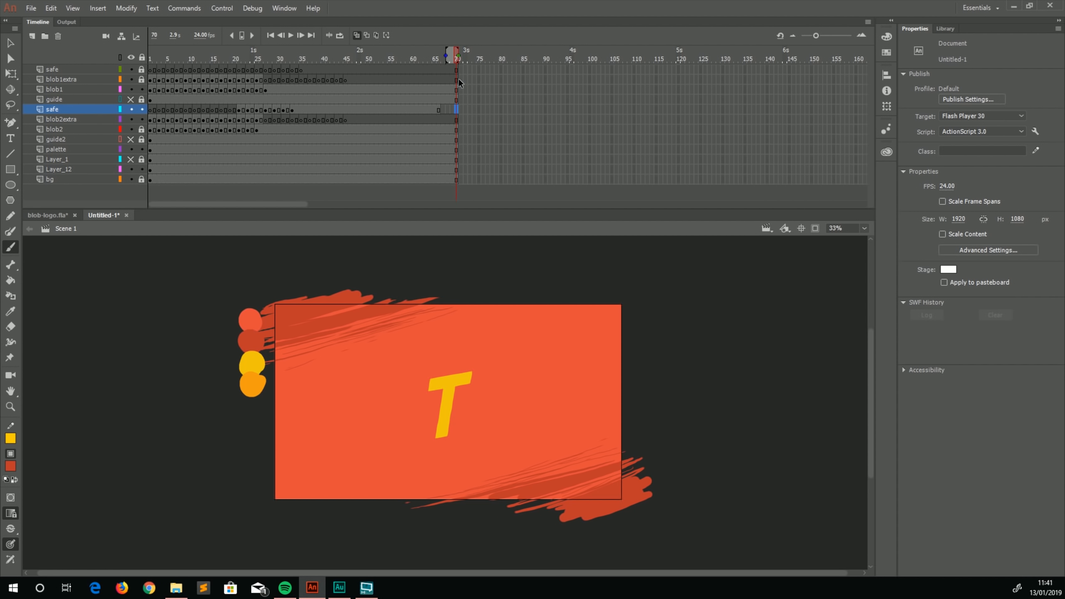
pyautogui.press('Return')
pyautogui.click(155, 67)
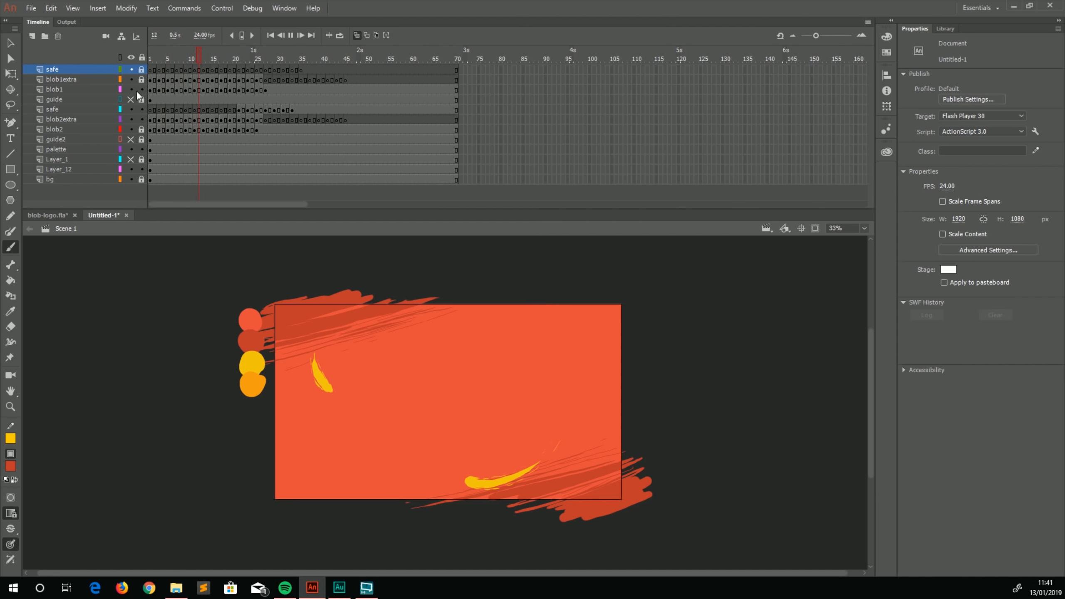
pyautogui.press('Return')
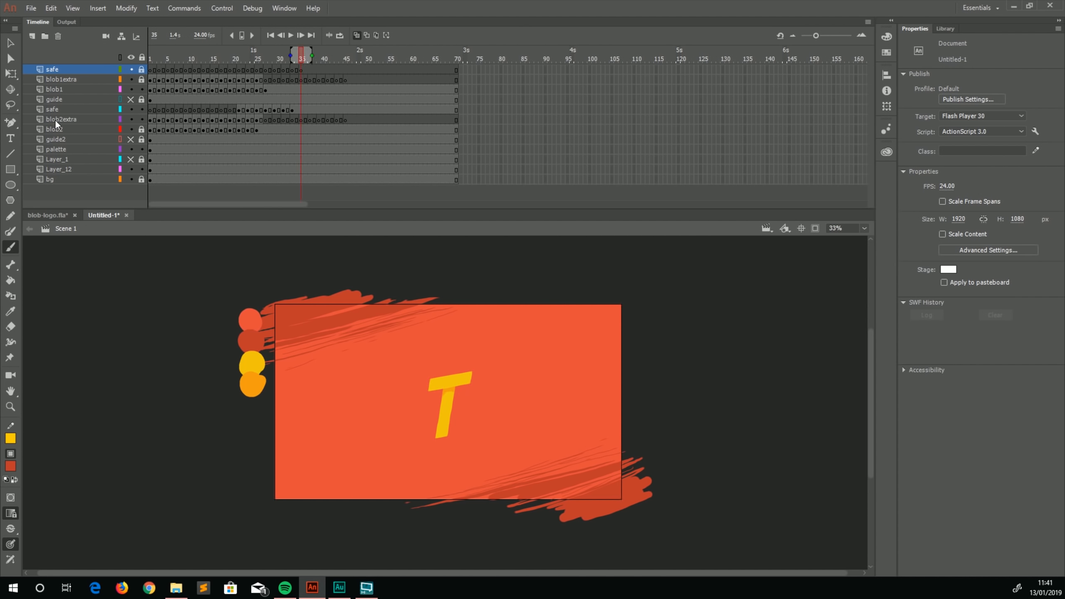
pyautogui.click(55, 119)
pyautogui.press('Return')
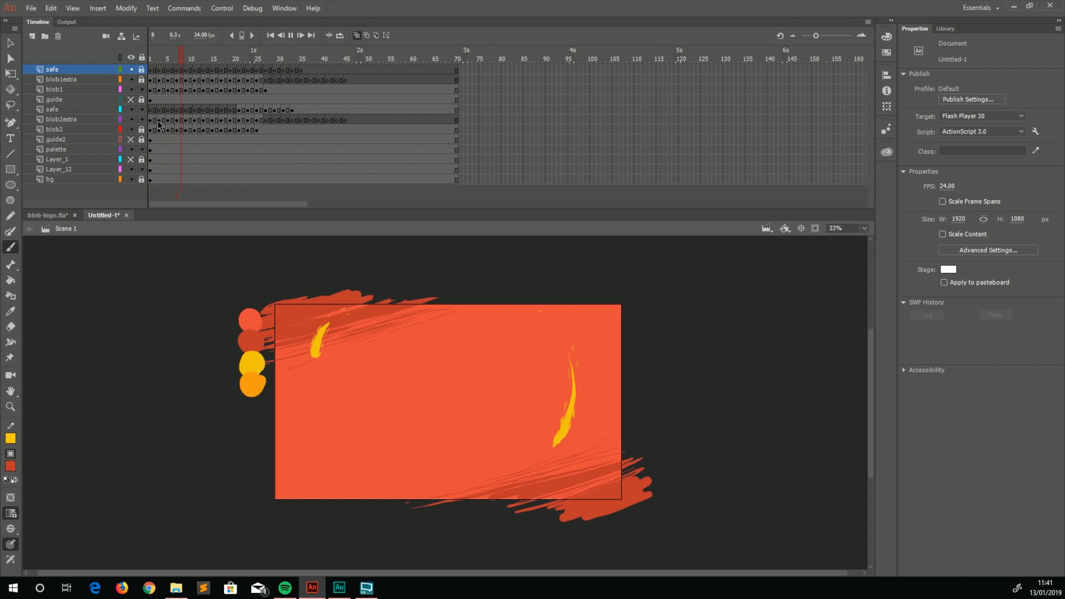
pyautogui.press('Return')
pyautogui.hotkey('shift', ',')
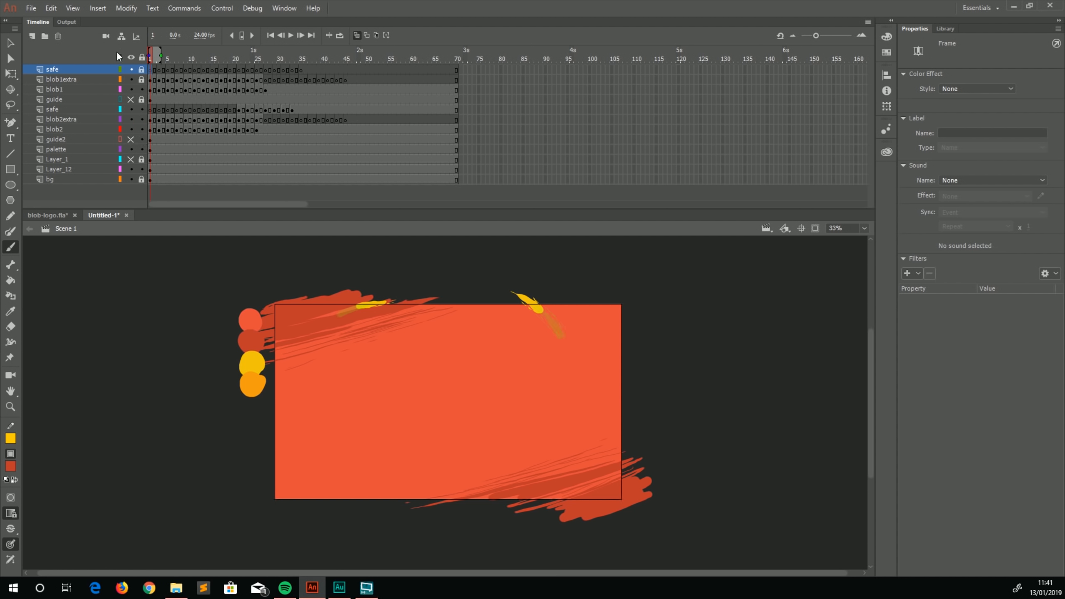
# Unlock blob2 and shift all frames of the blob2 and blob2extra layers two frames later
pyautogui.click(56, 129)
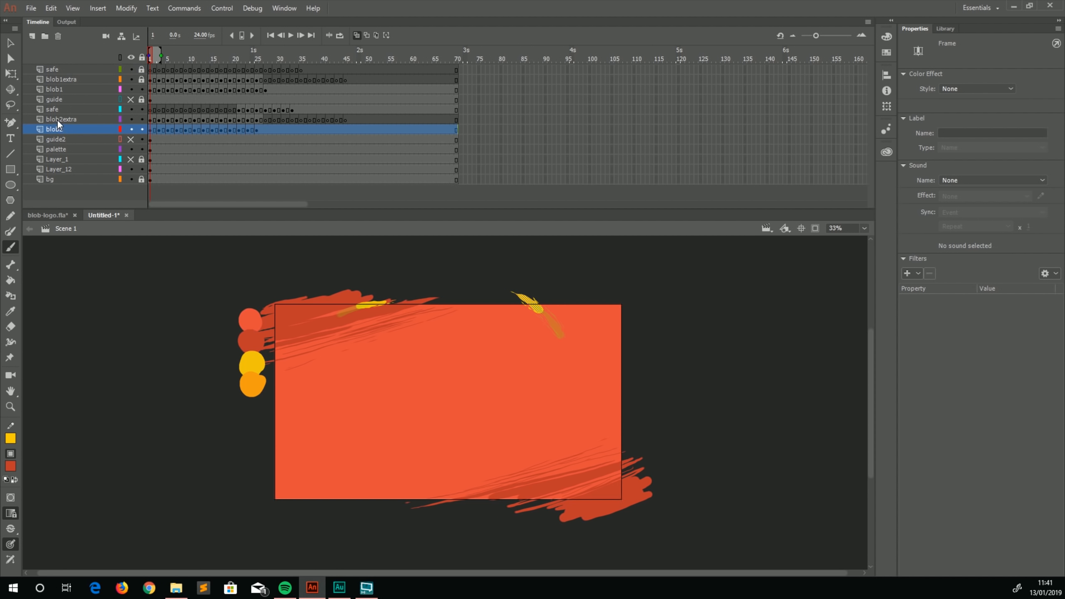
pyautogui.keyDown('shift'); pyautogui.click(59, 119); pyautogui.keyUp('shift')
pyautogui.moveTo(153, 120); pyautogui.dragTo(159, 119)
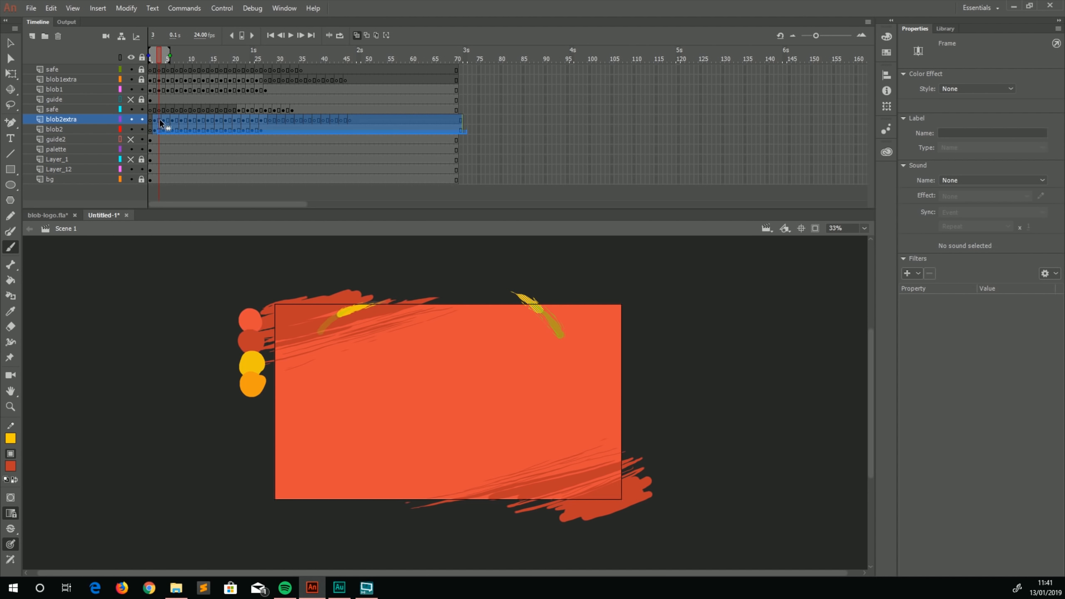
# Replay the animation to check the second blob's delayed timing against the first blob
pyautogui.press('Return')
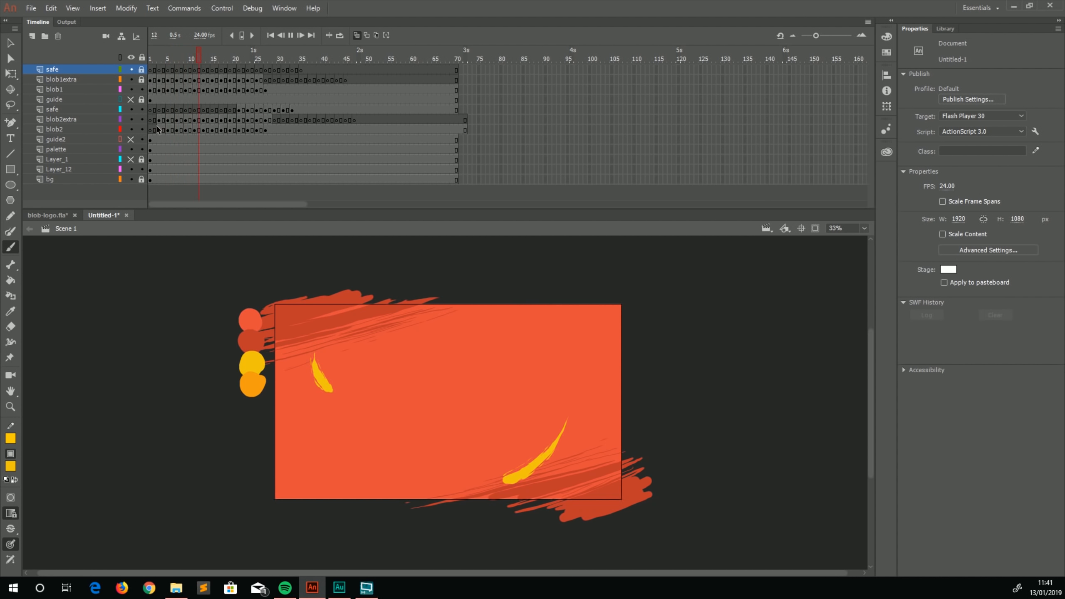
pyautogui.press('Return')
pyautogui.press('Return')
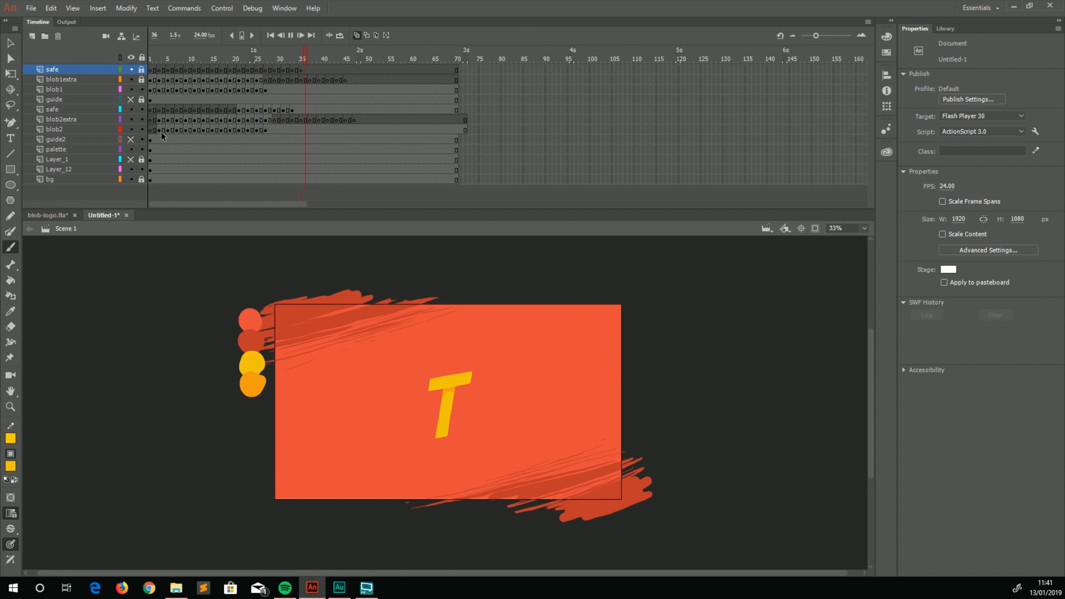
pyautogui.press('Return')
# Show, unlock and delete the guide and guide2 layers, and delete the hidden logo layer, Layer_1
pyautogui.click(58, 101)
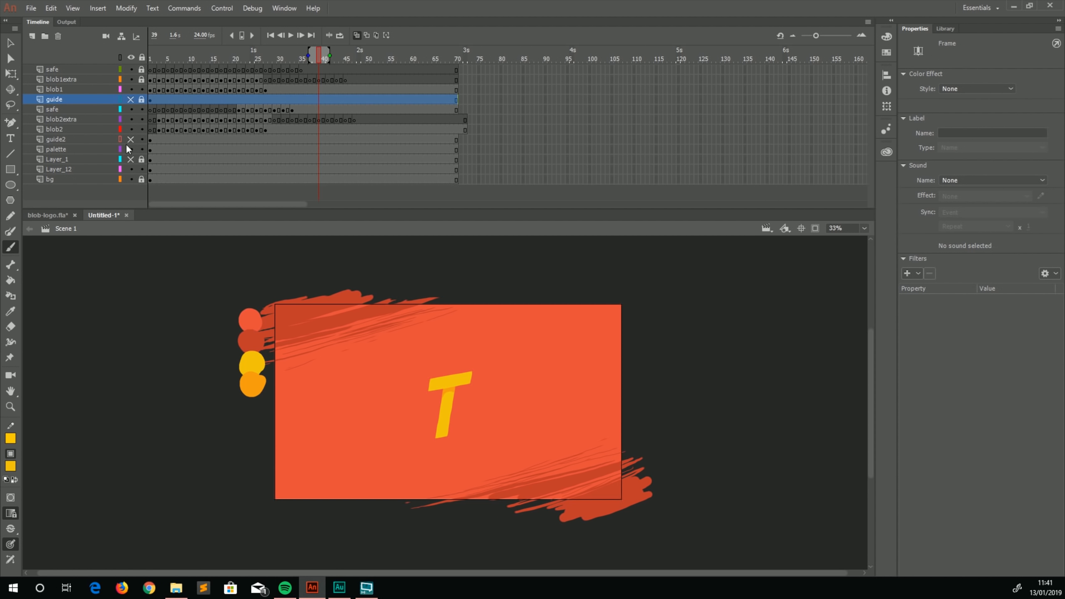
pyautogui.click(131, 101)
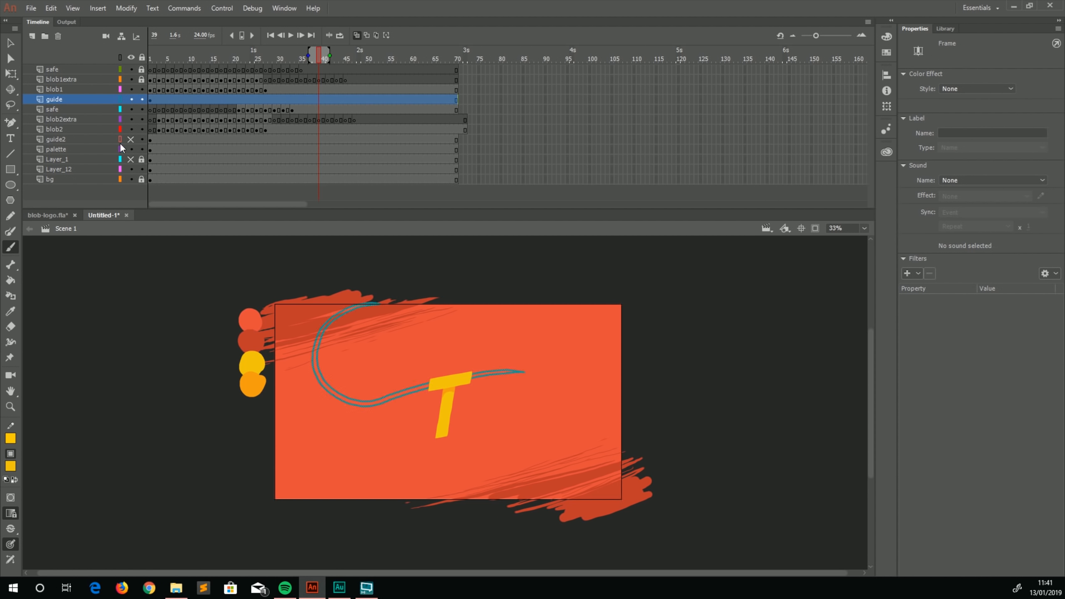
pyautogui.click(59, 38)
pyautogui.click(131, 129)
pyautogui.click(107, 128)
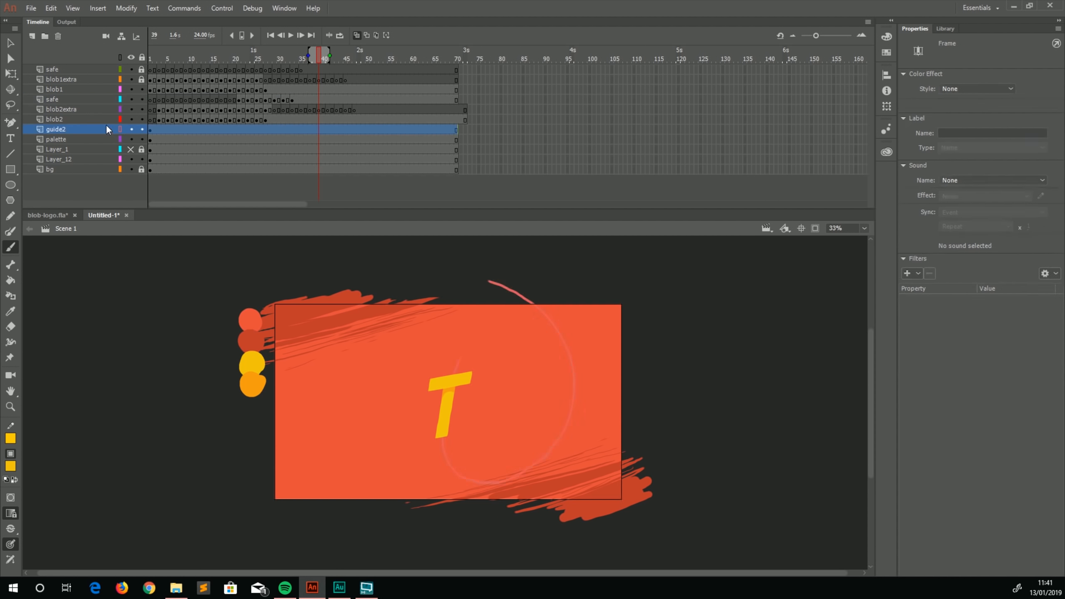
pyautogui.click(59, 36)
pyautogui.click(79, 137)
pyautogui.click(130, 139)
pyautogui.click(142, 139)
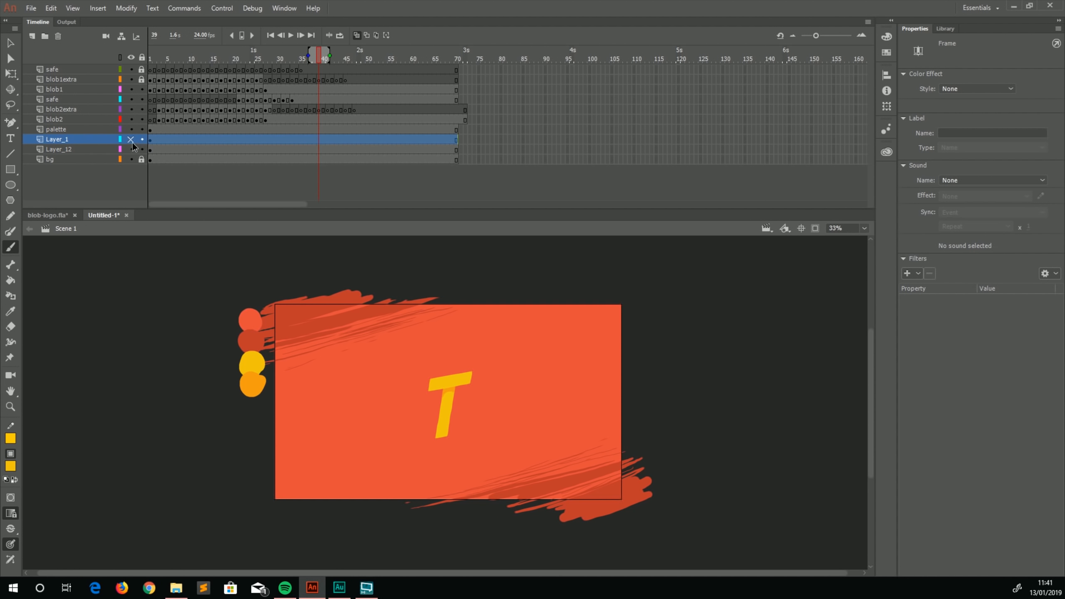
pyautogui.click(58, 36)
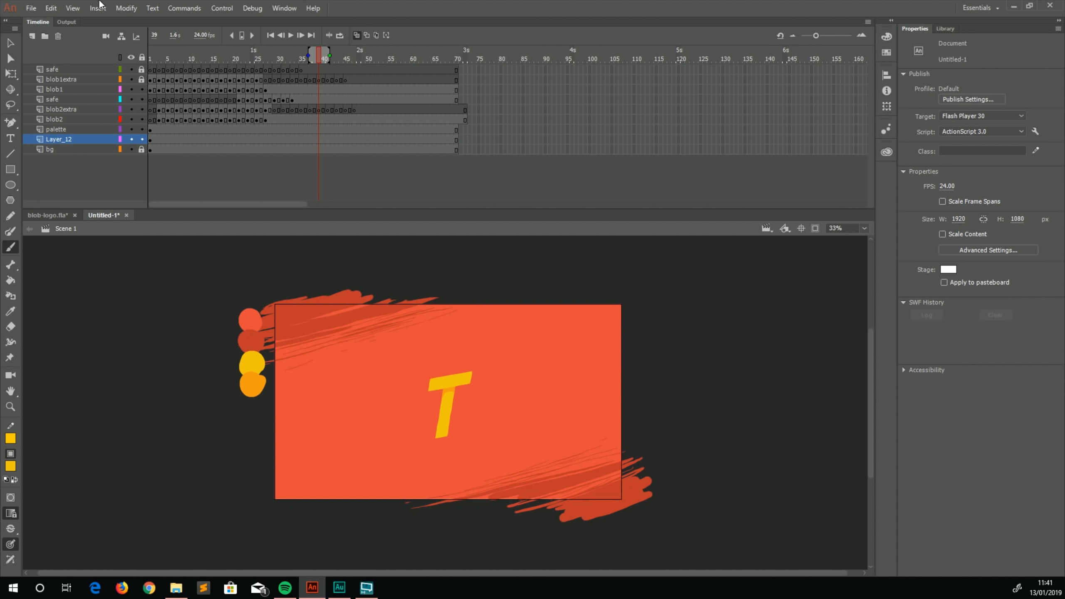
# Save the document as blob2 in the Blob Animation Logo folder as an Animate Document
pyautogui.hotkey('ctrl', 's')
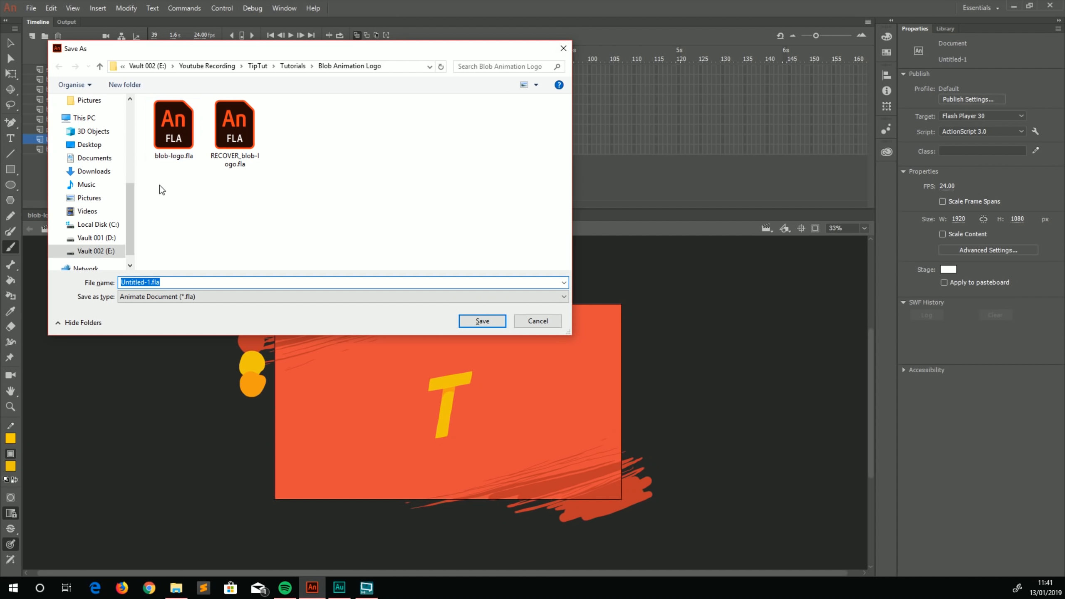
pyautogui.write('blob2')
pyautogui.press('Return')
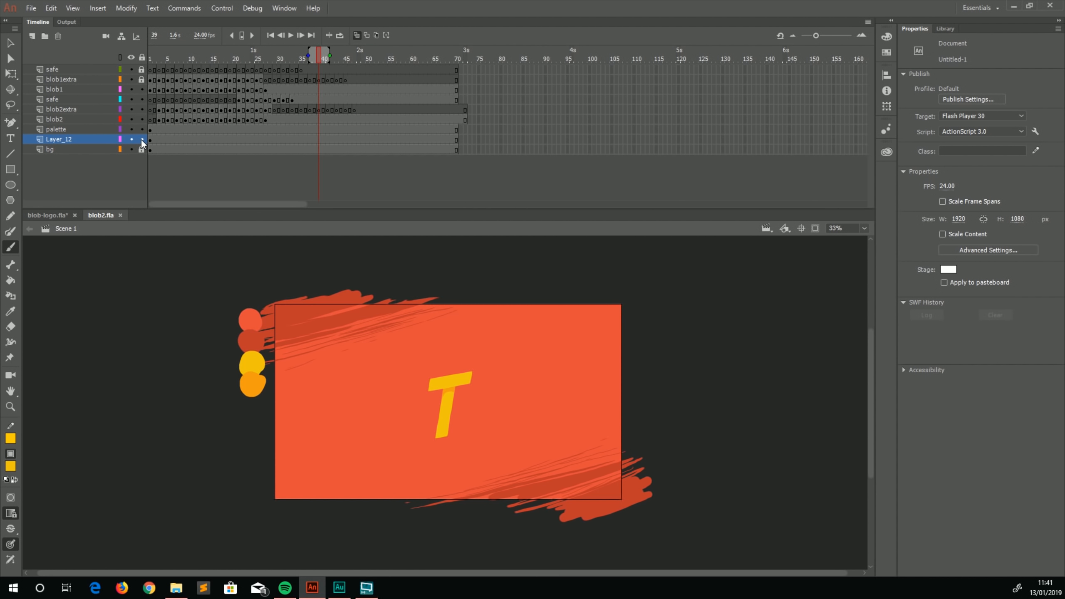
# Test the movie to watch the finished animation, and fit the preview window within the workspace
pyautogui.hotkey('ctrl', 'Return')
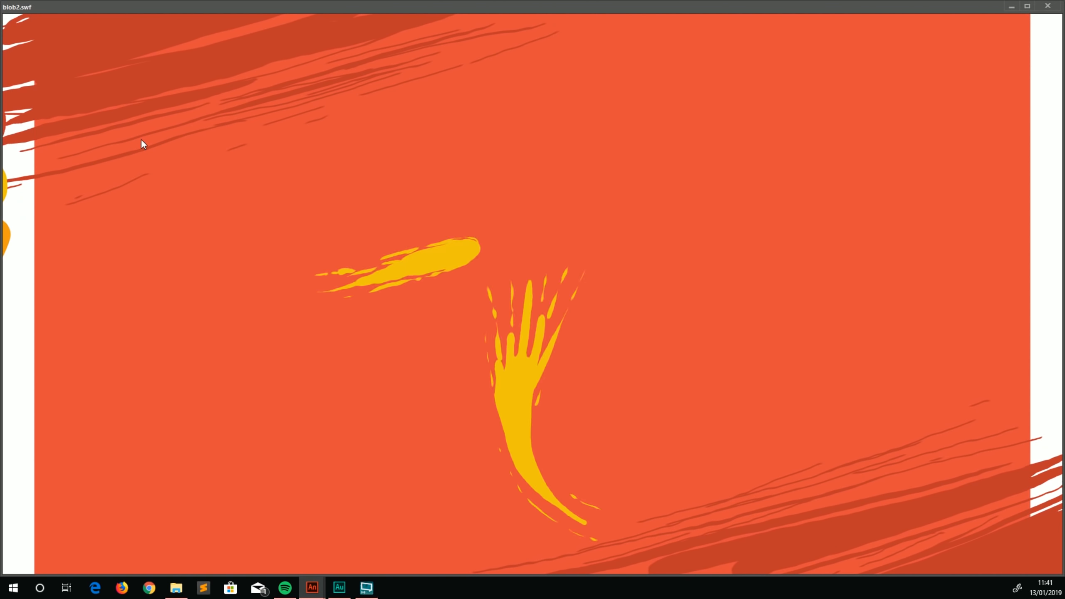
pyautogui.moveTo(46, 10); pyautogui.dragTo(102, 38)
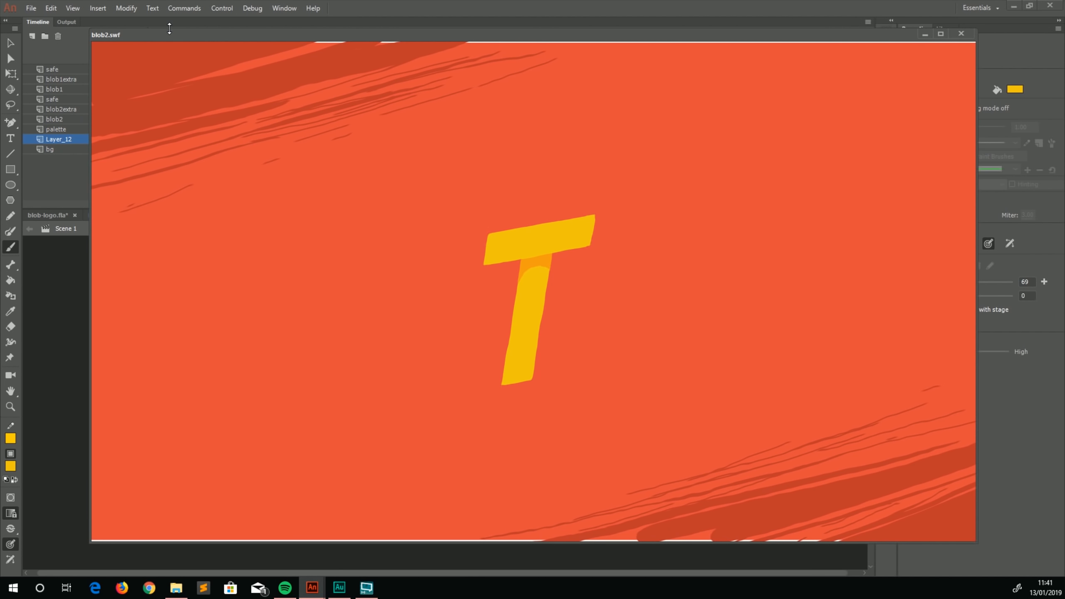
pyautogui.moveTo(169, 29); pyautogui.dragTo(165, 30)
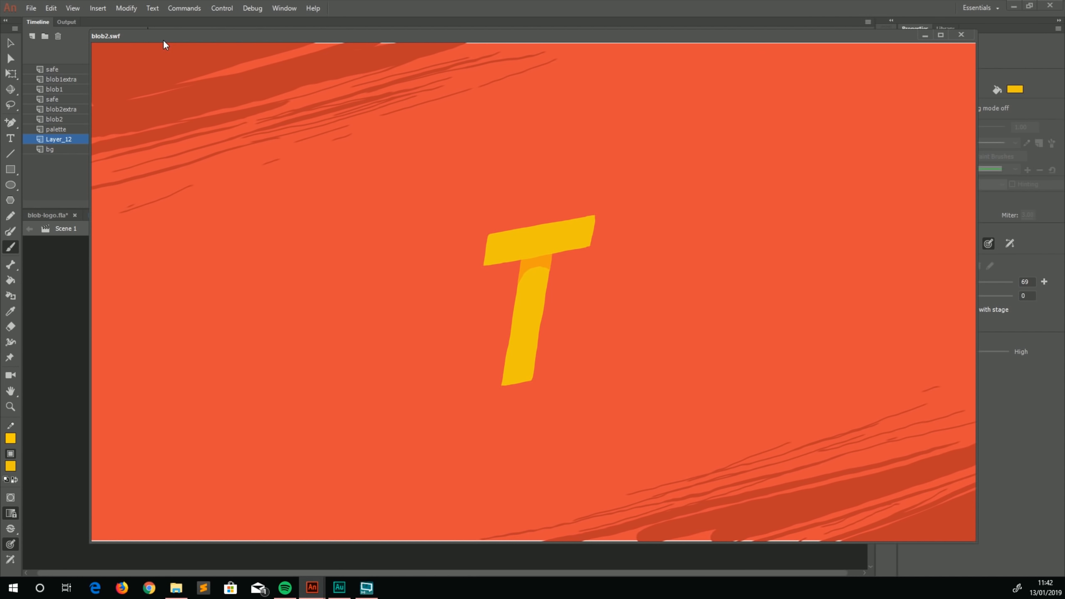